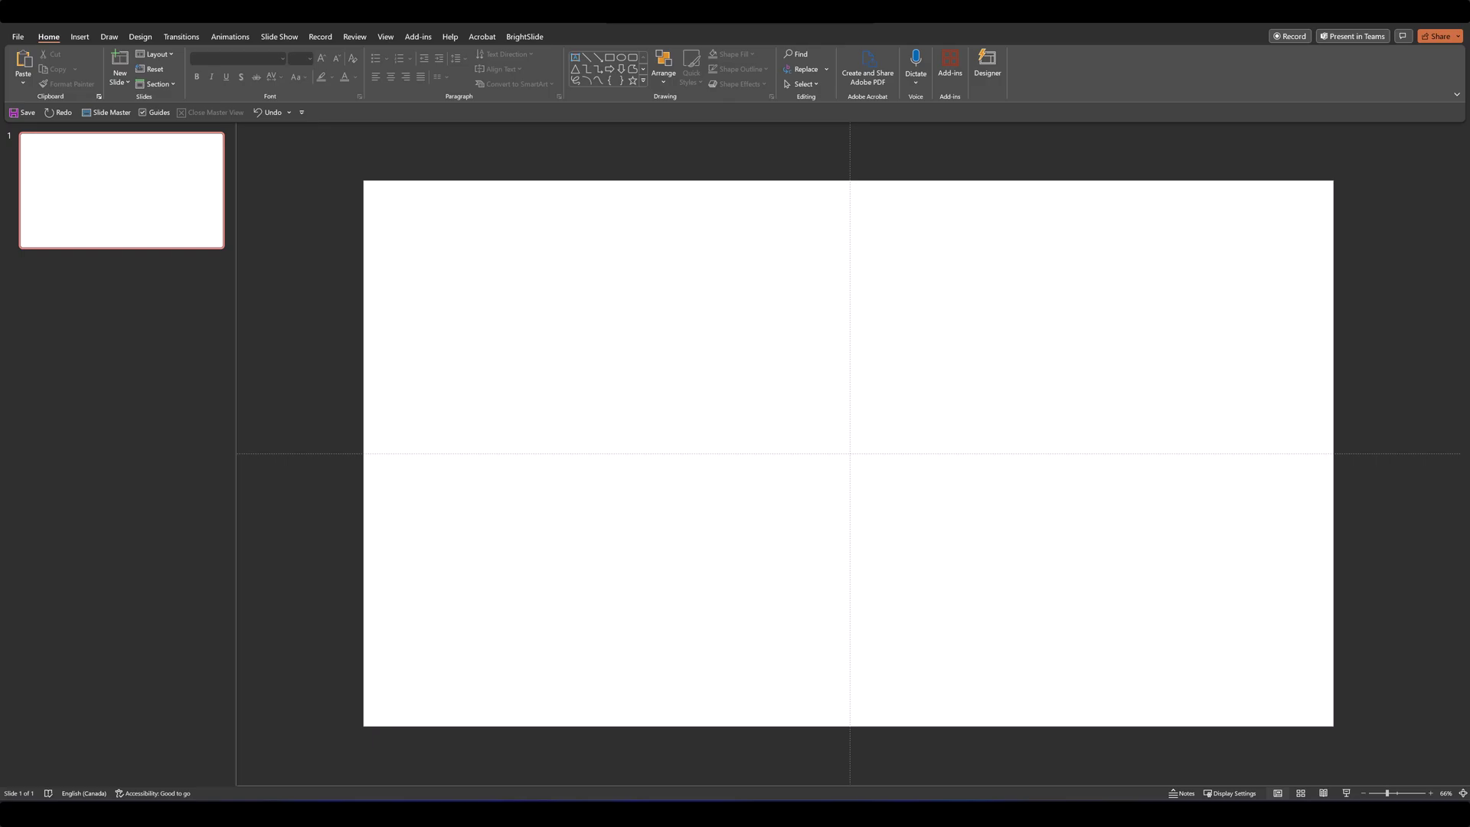
Step: Fill the slide background with a solid teal colour using Format Background
right_click(581, 319)
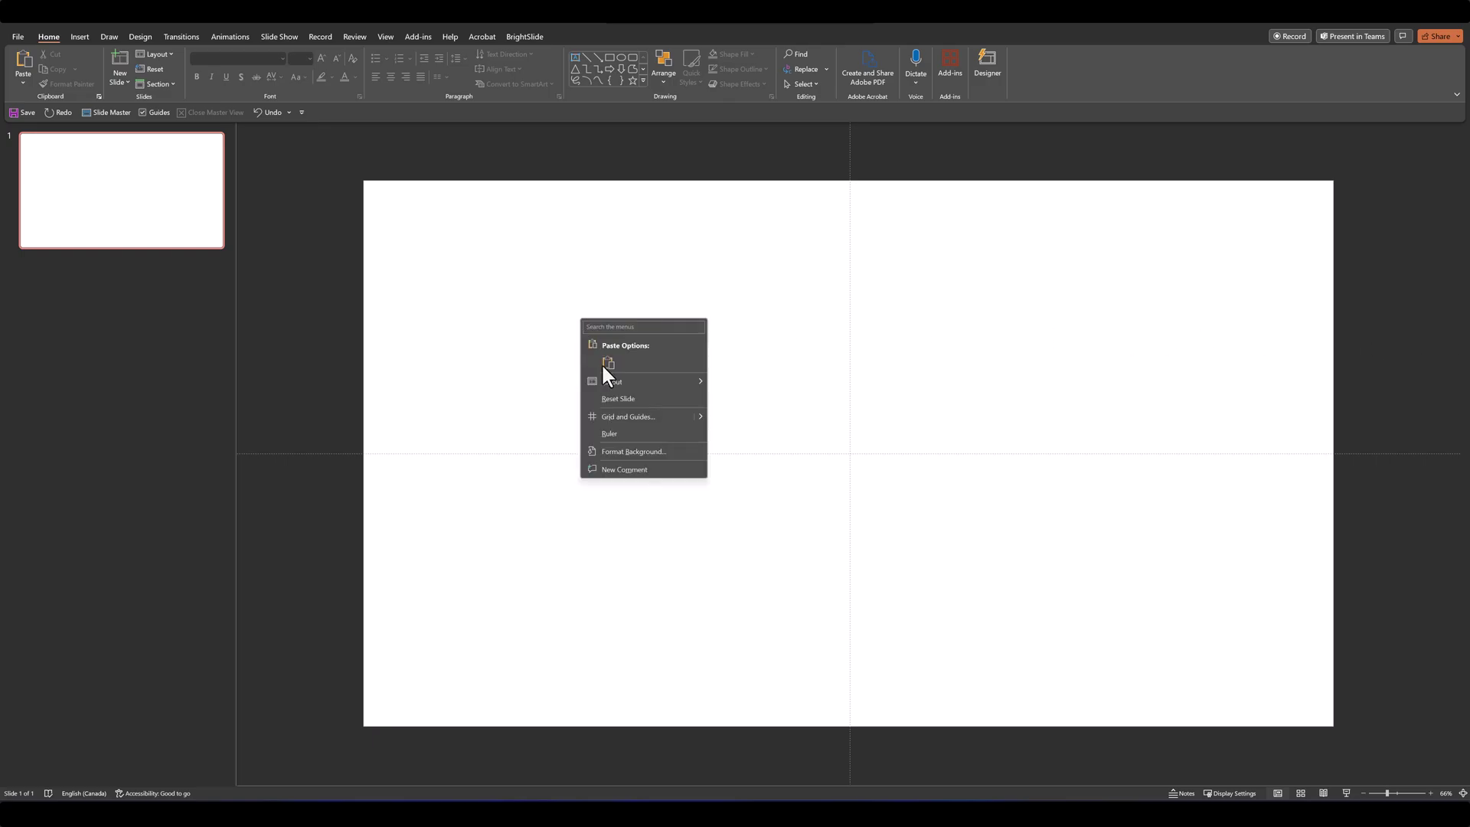
left_click(619, 452)
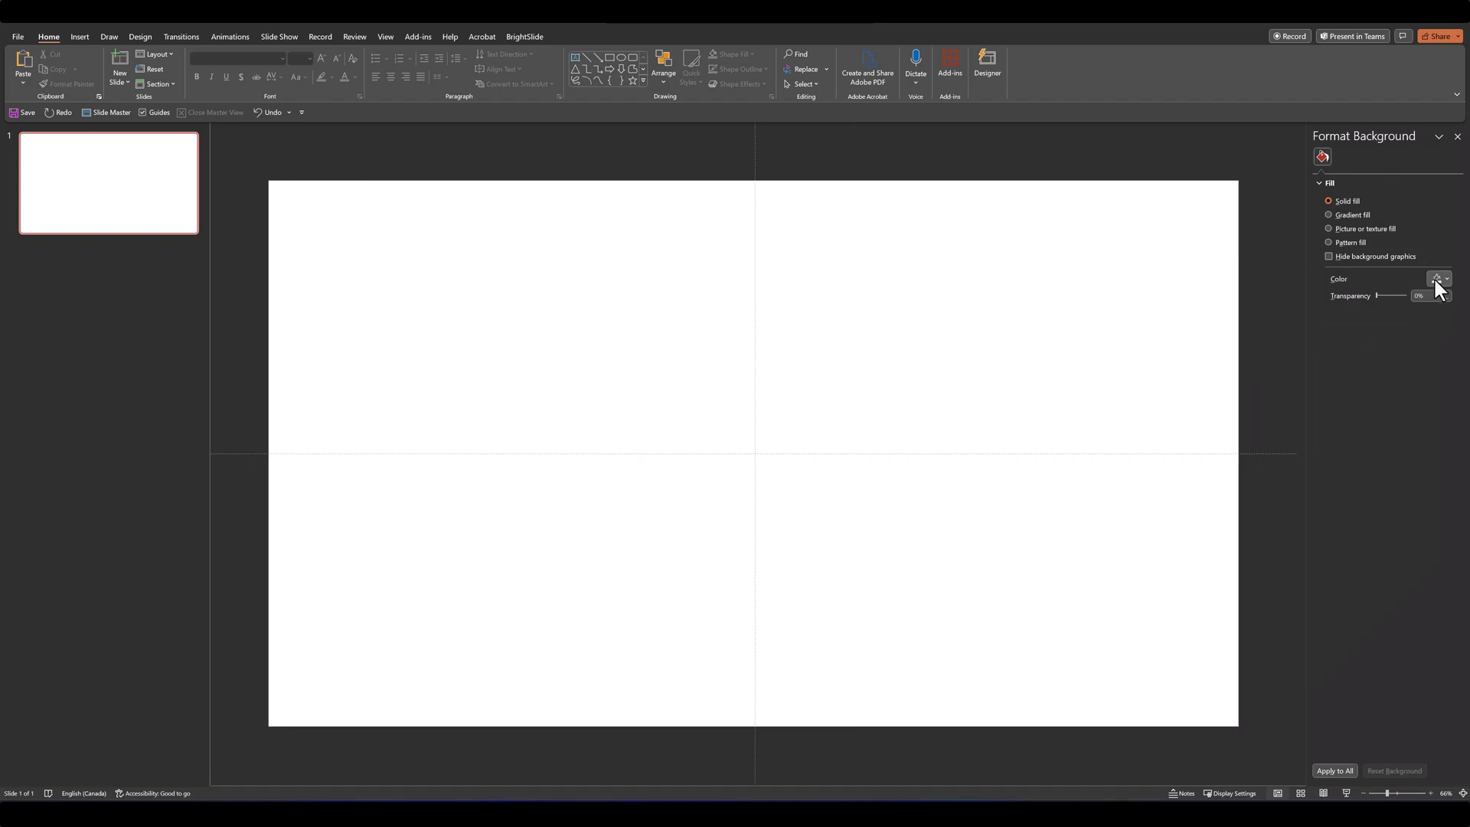
left_click(1435, 280)
left_click(1449, 327)
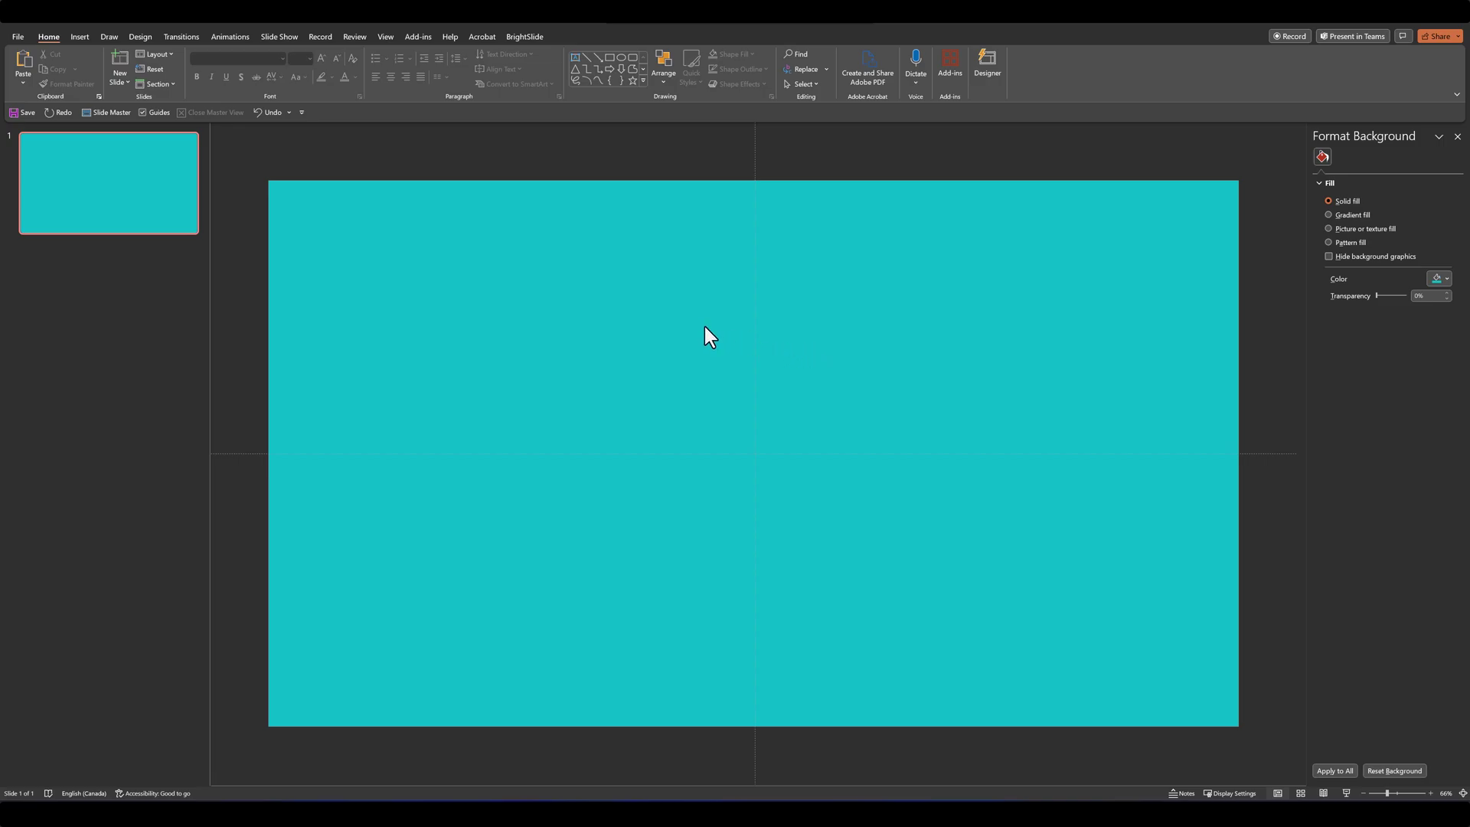
Step: Add a text box reading INNOVATION in Montserrat ExtraBold at 138 pt
left_click(532, 371)
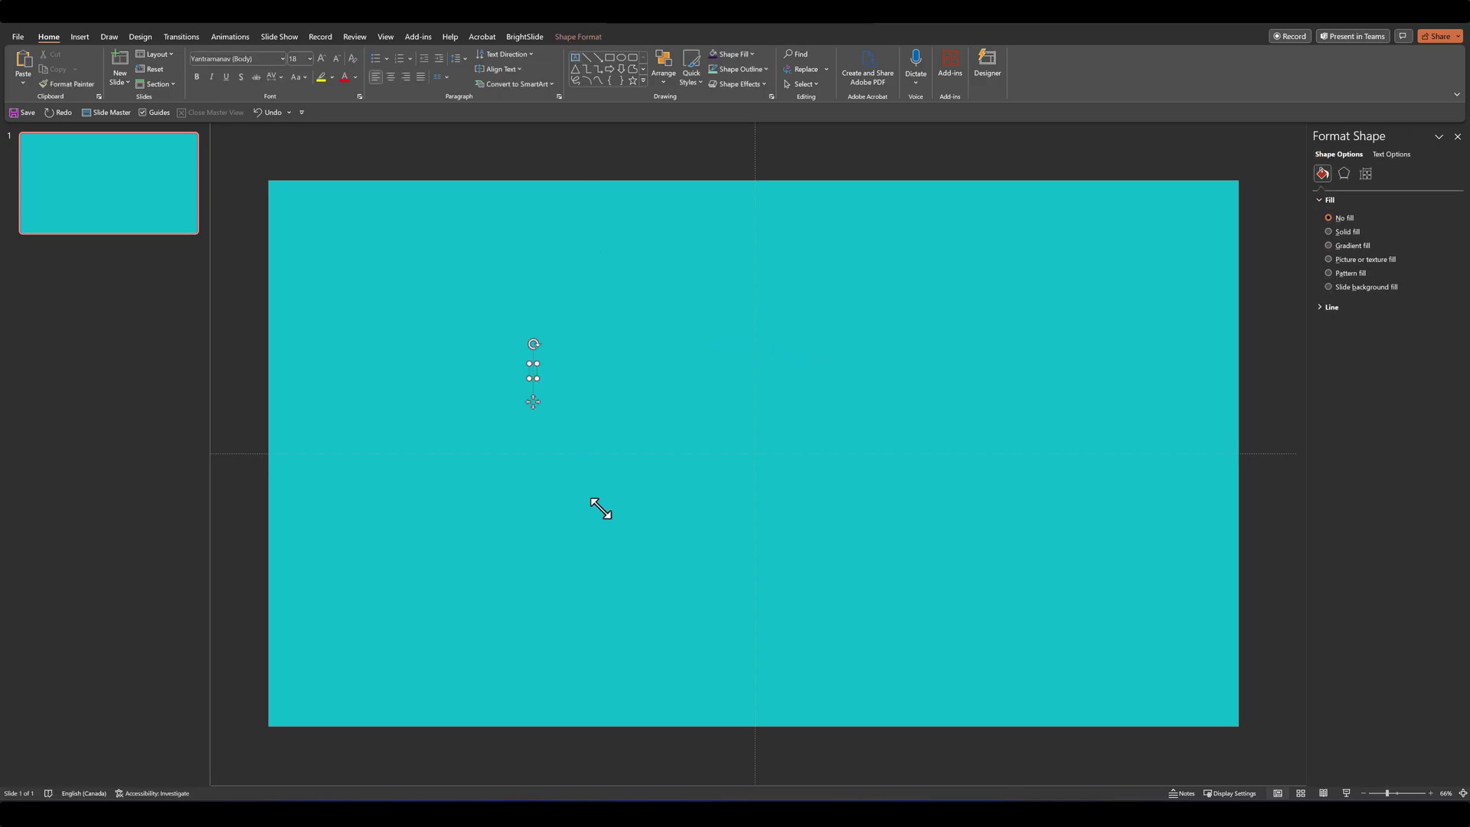
type("INNOVATION")
left_click(270, 61)
type("Montserrat ExtraBold")
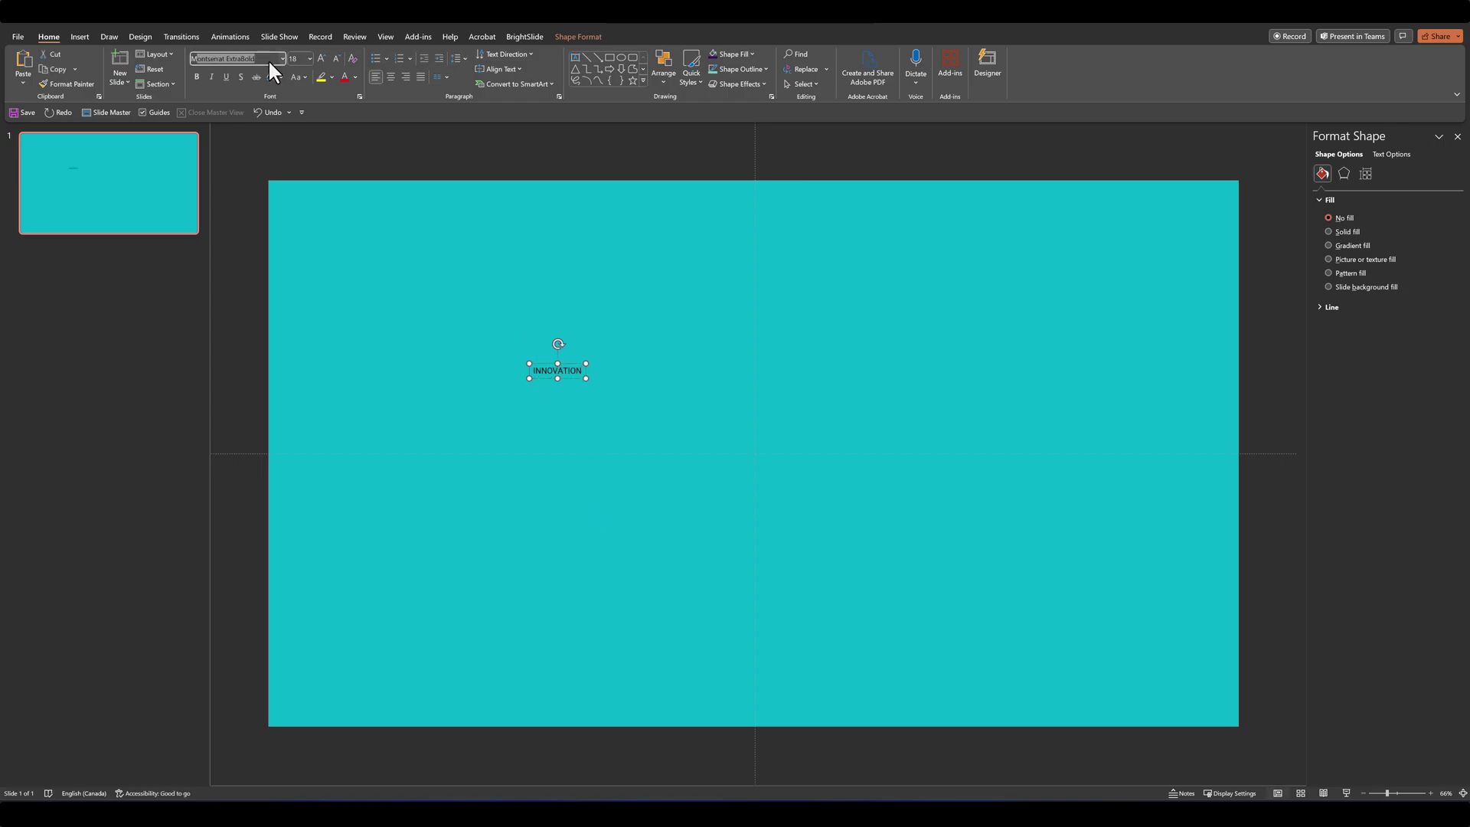
key("Return")
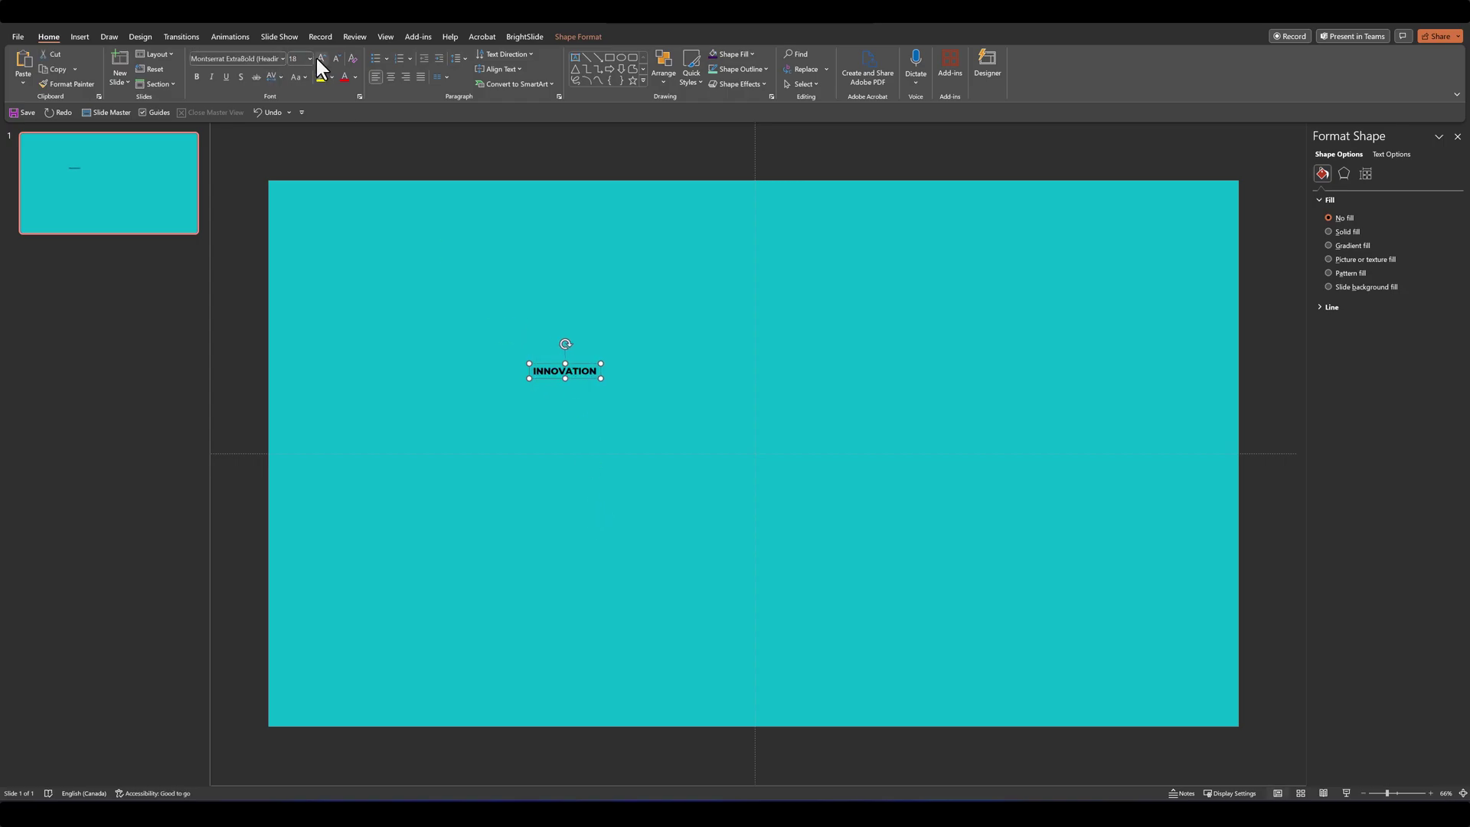
key("ctrl+shift+period")
key("ctrl+shift+period")
key("ctrl+shift+period")
key("ctrl+shift+period")
key("ctrl+shift+period")
key("ctrl+shift+period")
key("ctrl+shift+period")
key("ctrl+shift+period")
key("ctrl+shift+period")
key("ctrl+shift+period")
key("ctrl+shift+period")
key("ctrl+shift+period")
key("ctrl+shift+period")
key("ctrl+shift+period")
key("ctrl+shift+period")
key("ctrl+shift+period")
key("ctrl+shift+period")
key("ctrl+shift+period")
key("ctrl+shift+period")
key("ctrl+shift+period")
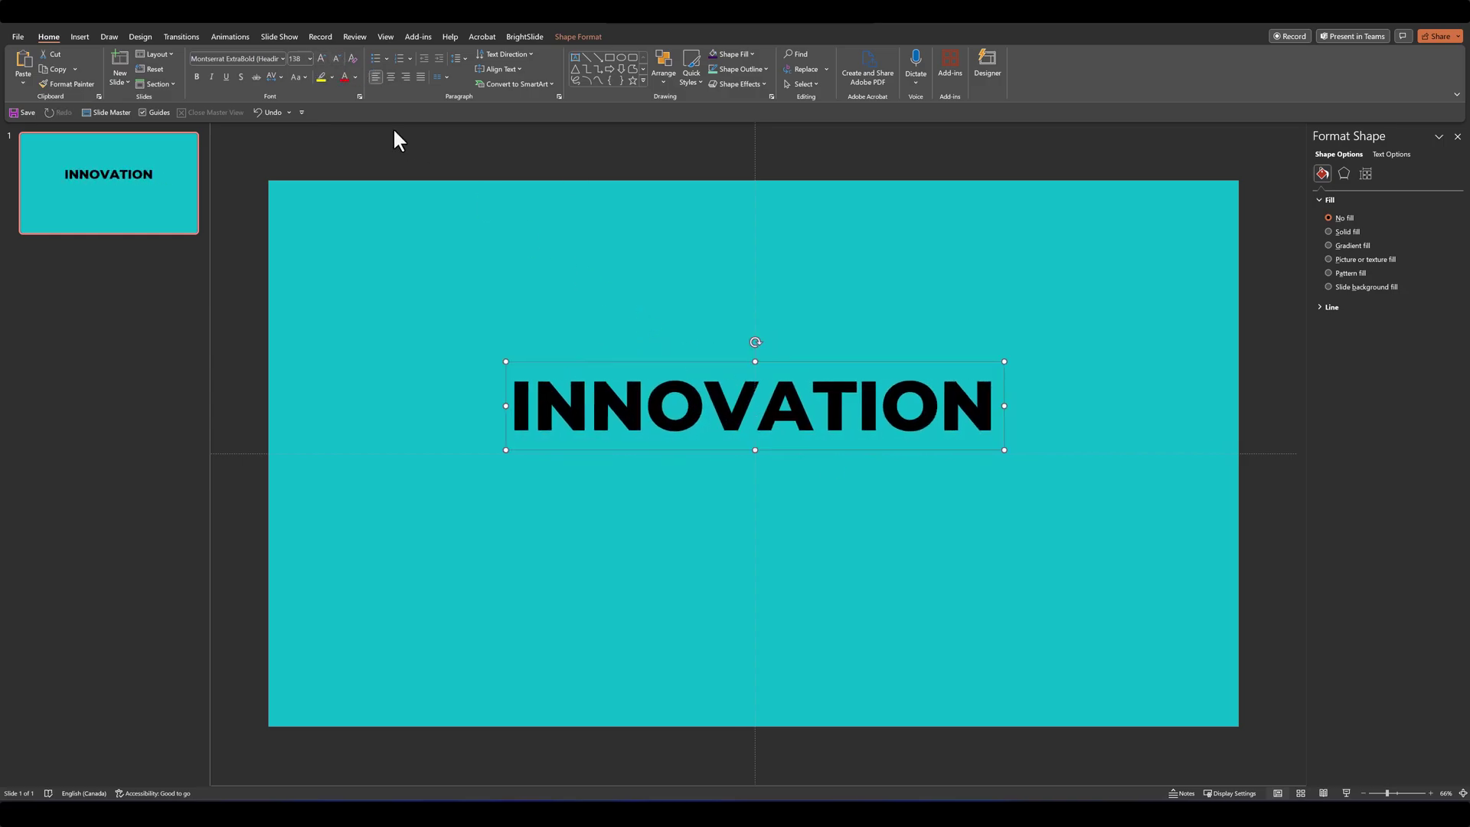
Step: Condense INNOVATION's character spacing by 10 pt and colour the text white
left_click(359, 96)
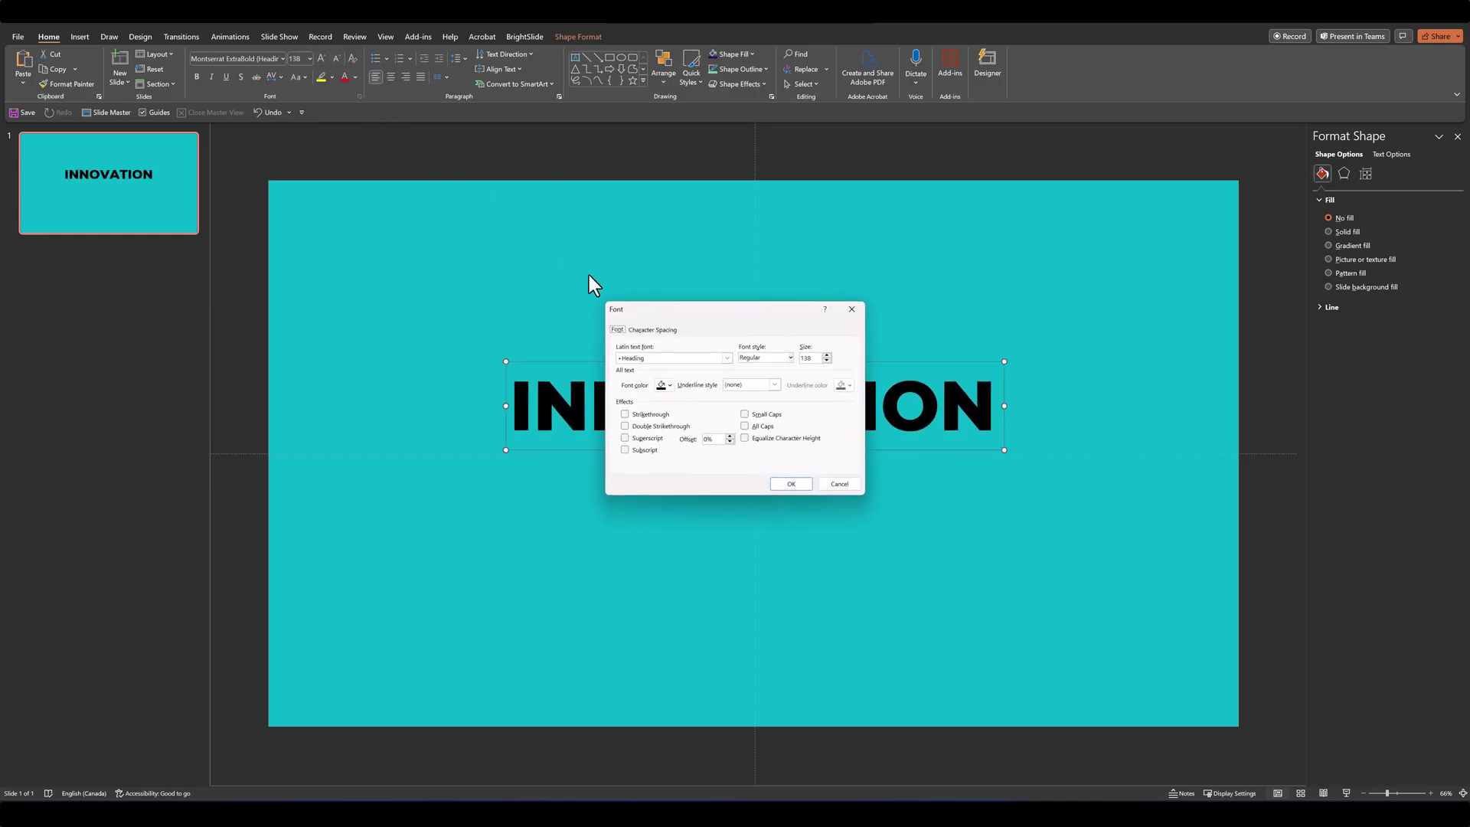
left_click(649, 330)
left_click(652, 349)
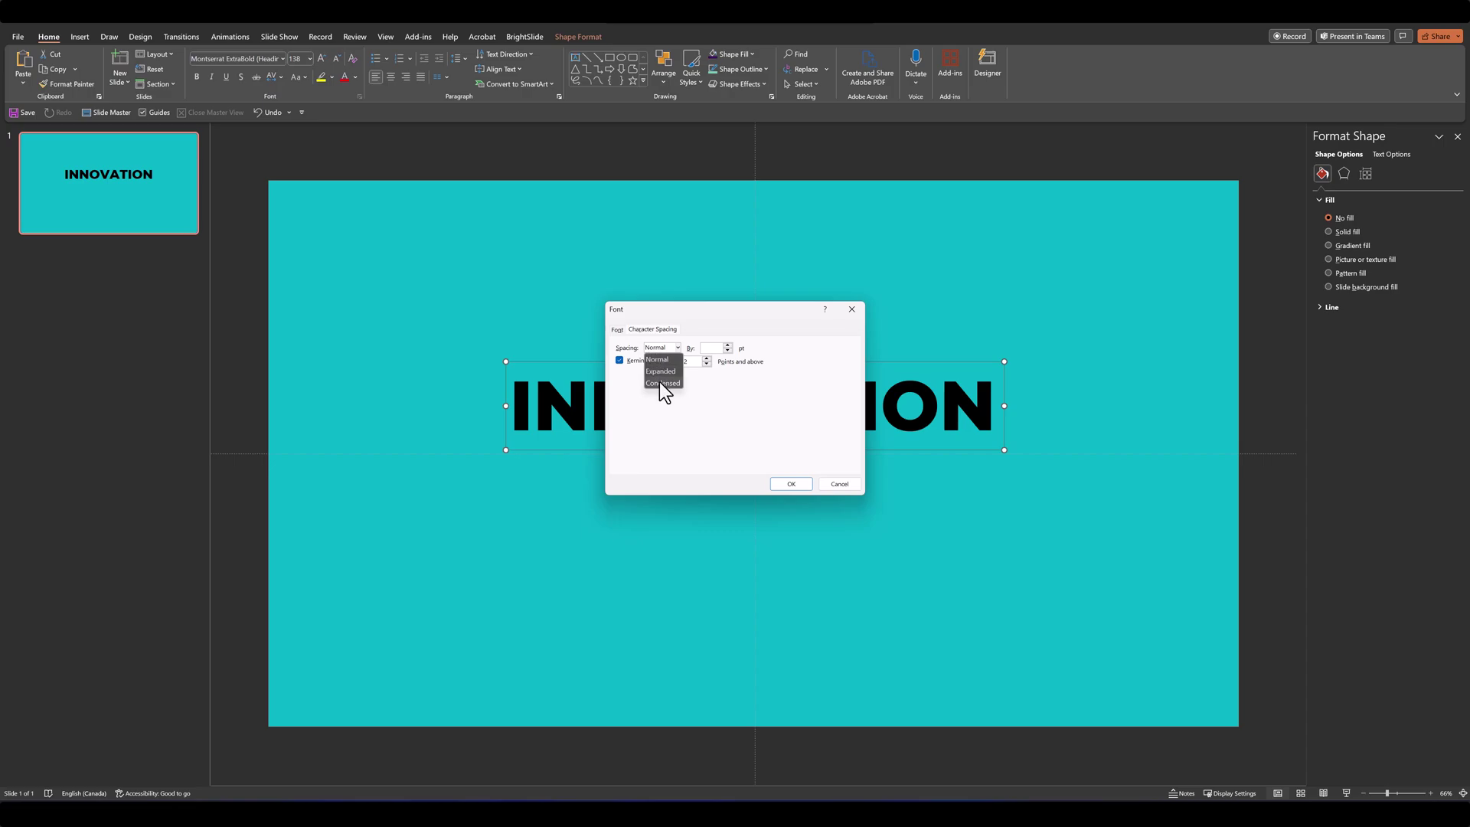
key("Tab")
left_click(795, 484)
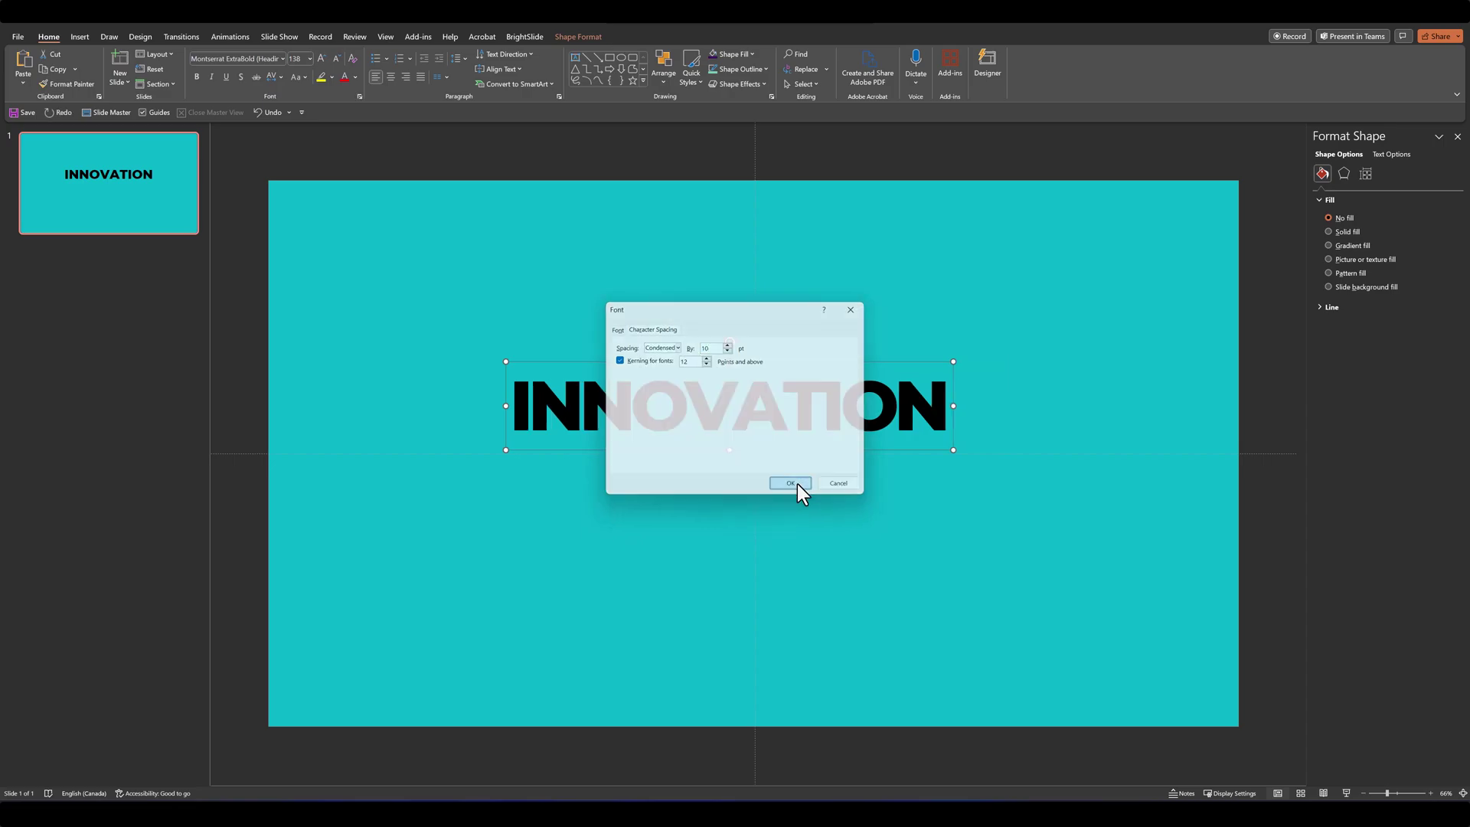
left_click(354, 77)
left_click(343, 106)
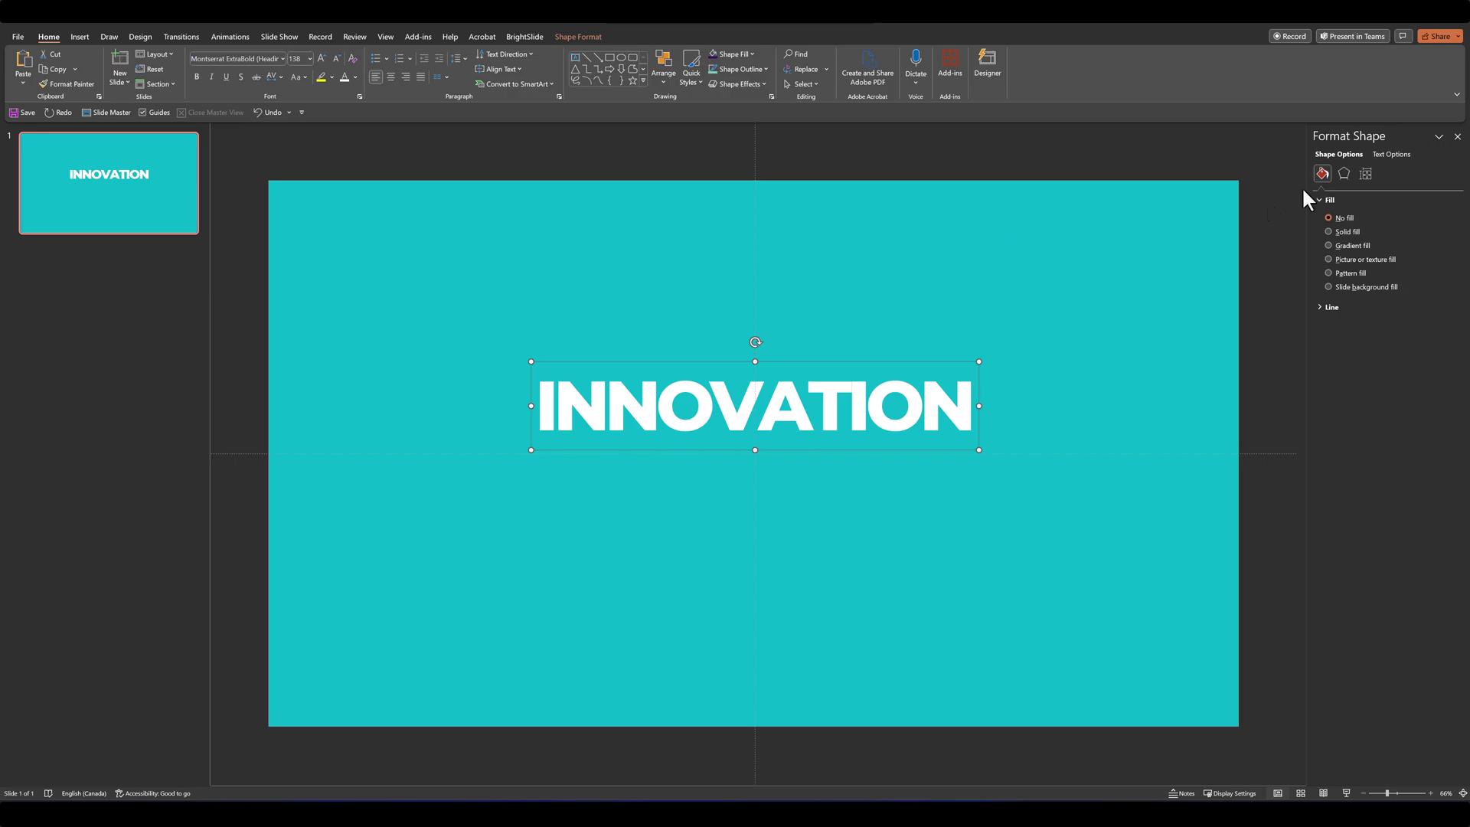
Step: Give the INNOVATION text a gold 3-D depth with Warm Matte material
left_click(1399, 152)
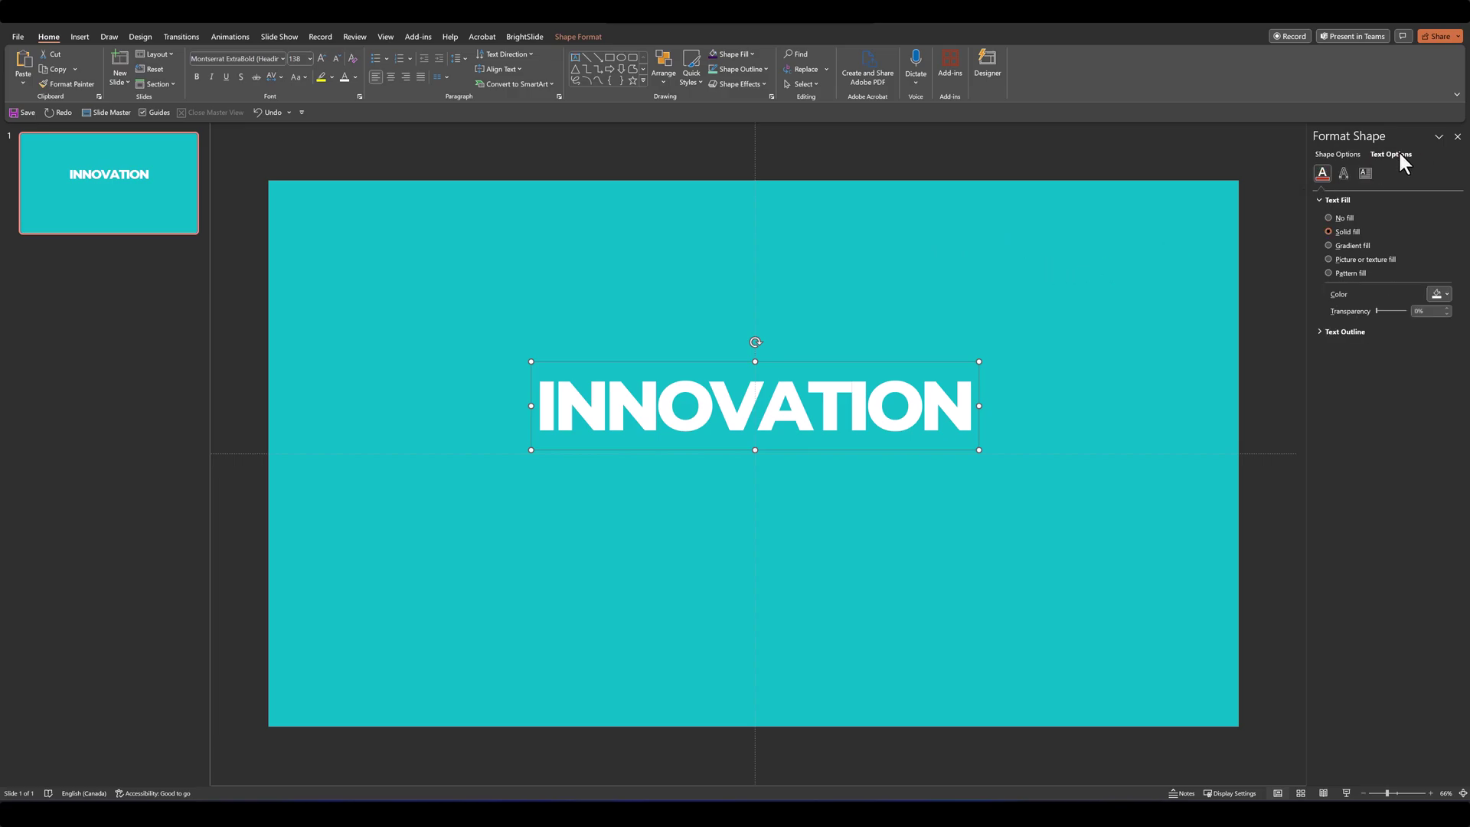
left_click(1344, 179)
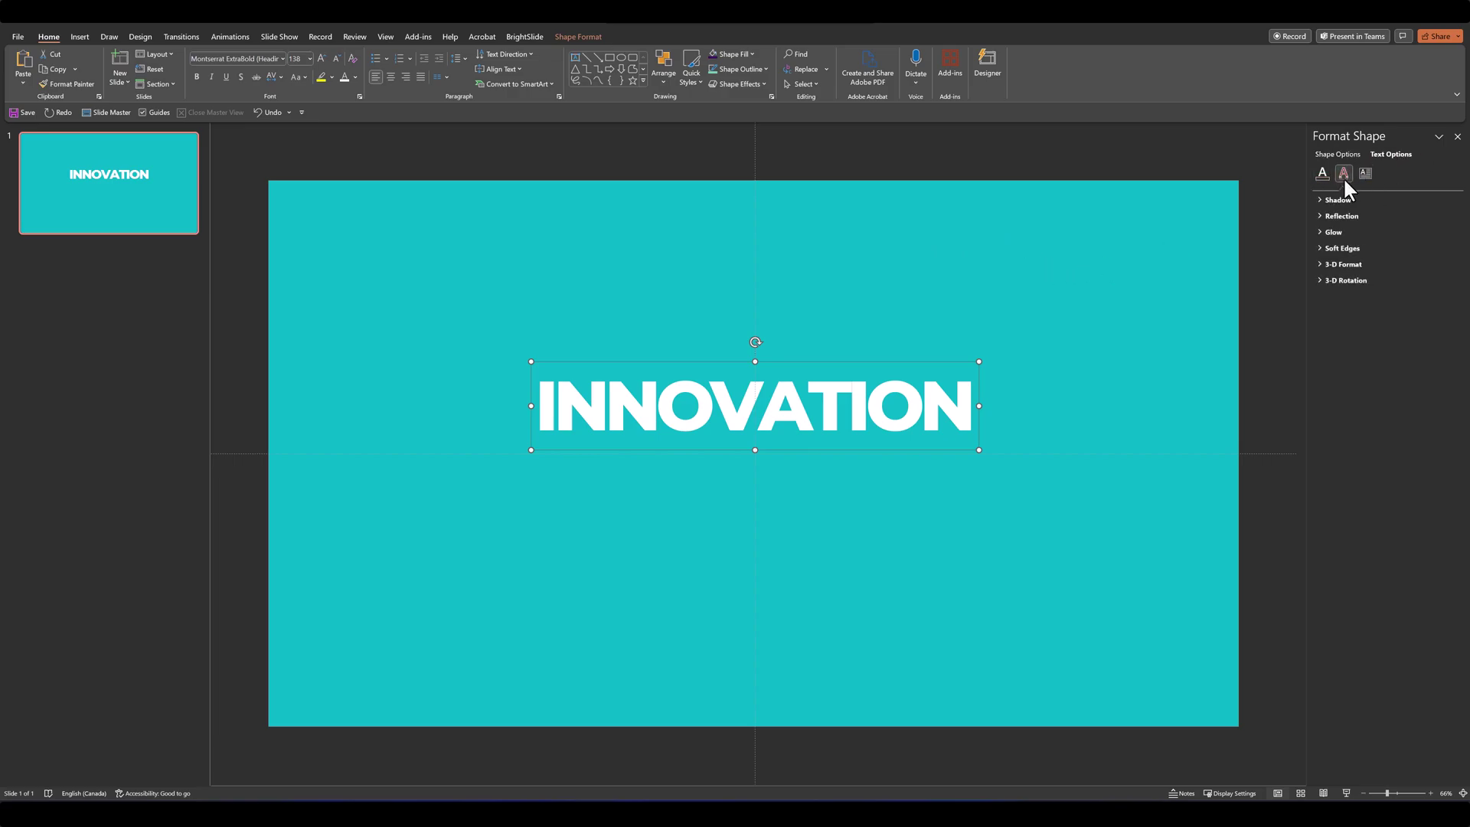
left_click(1319, 265)
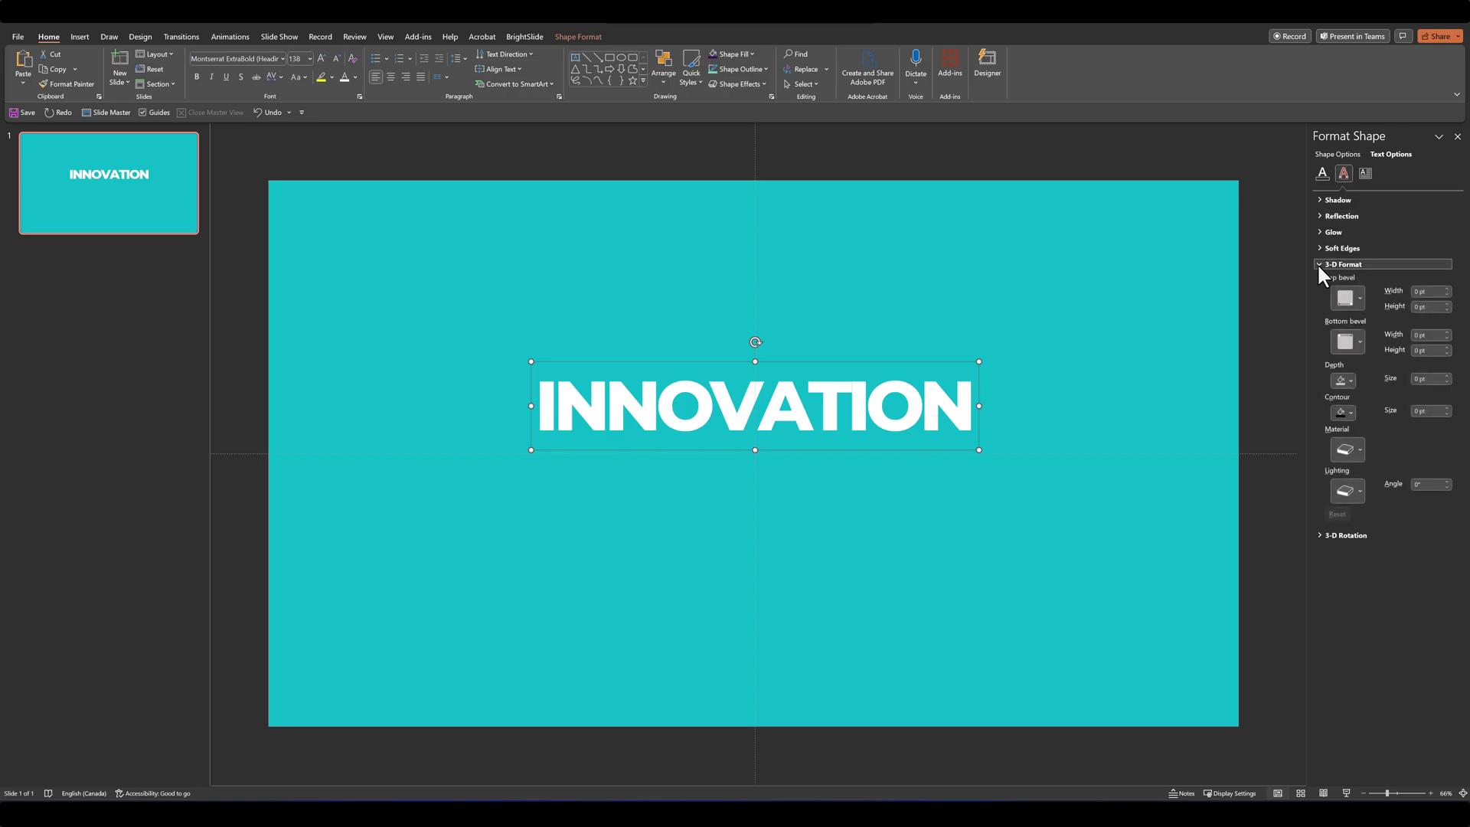
left_click(1341, 380)
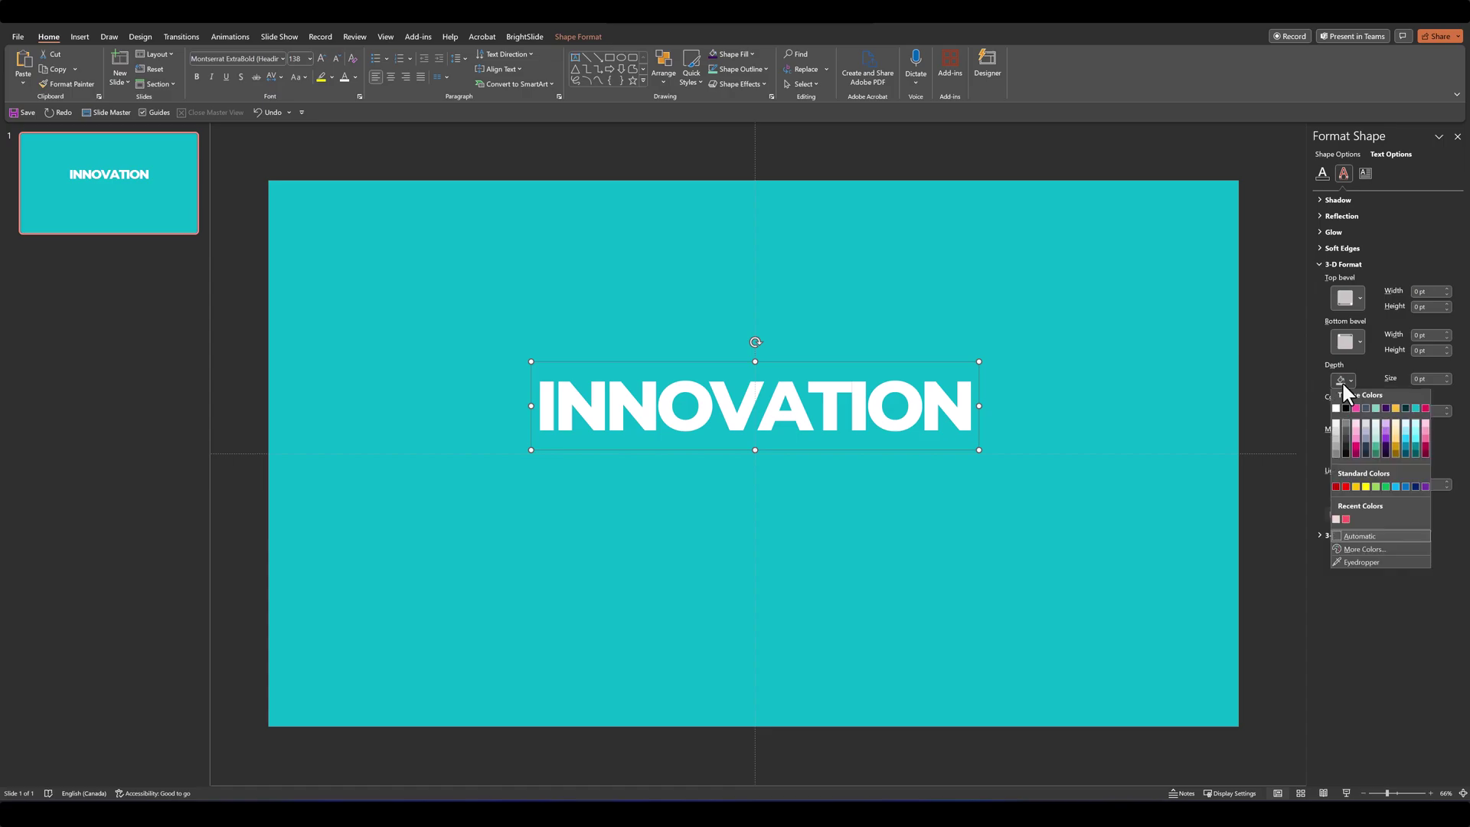
left_click(1397, 412)
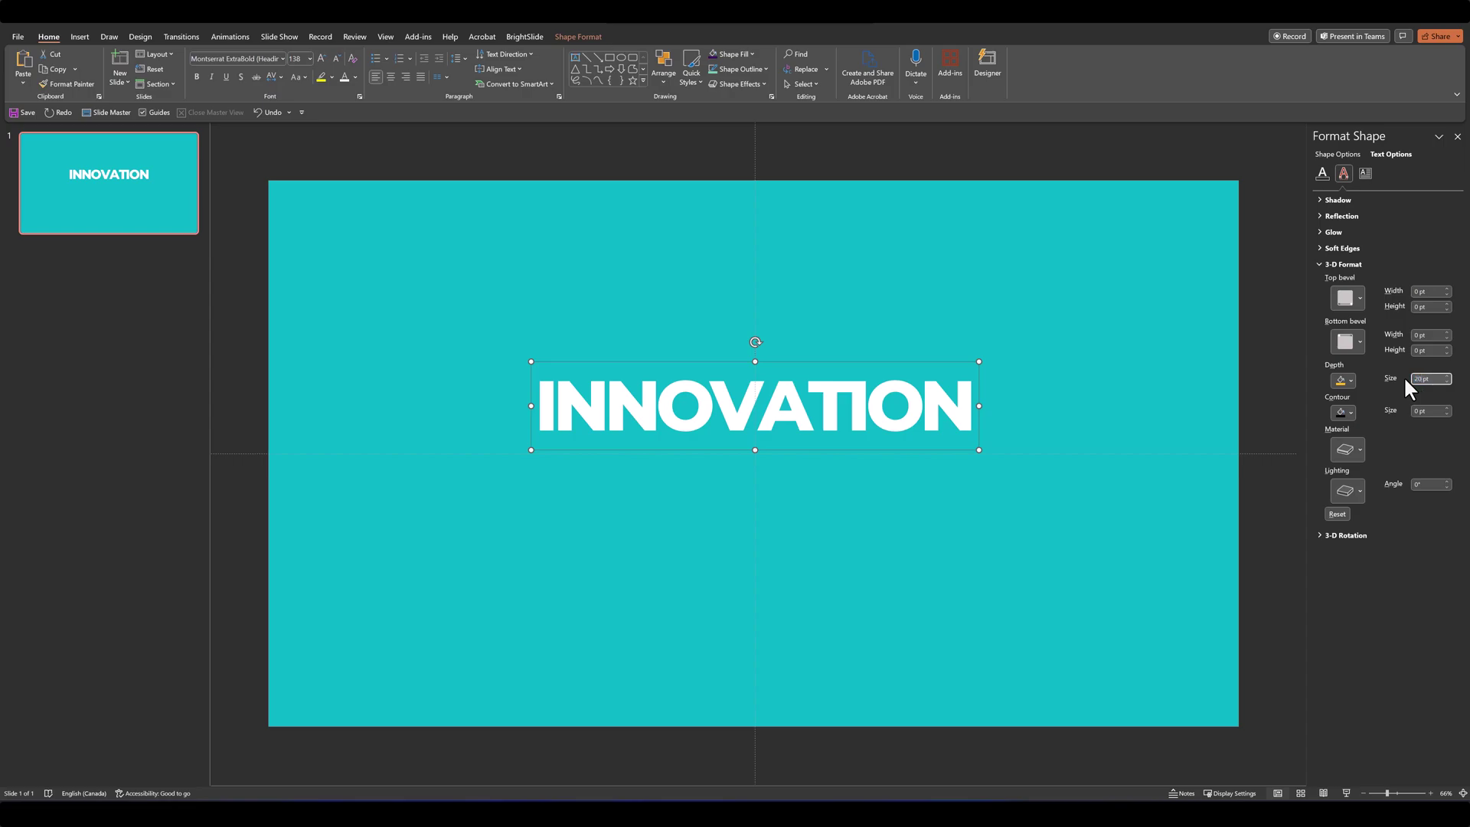
left_click(1345, 458)
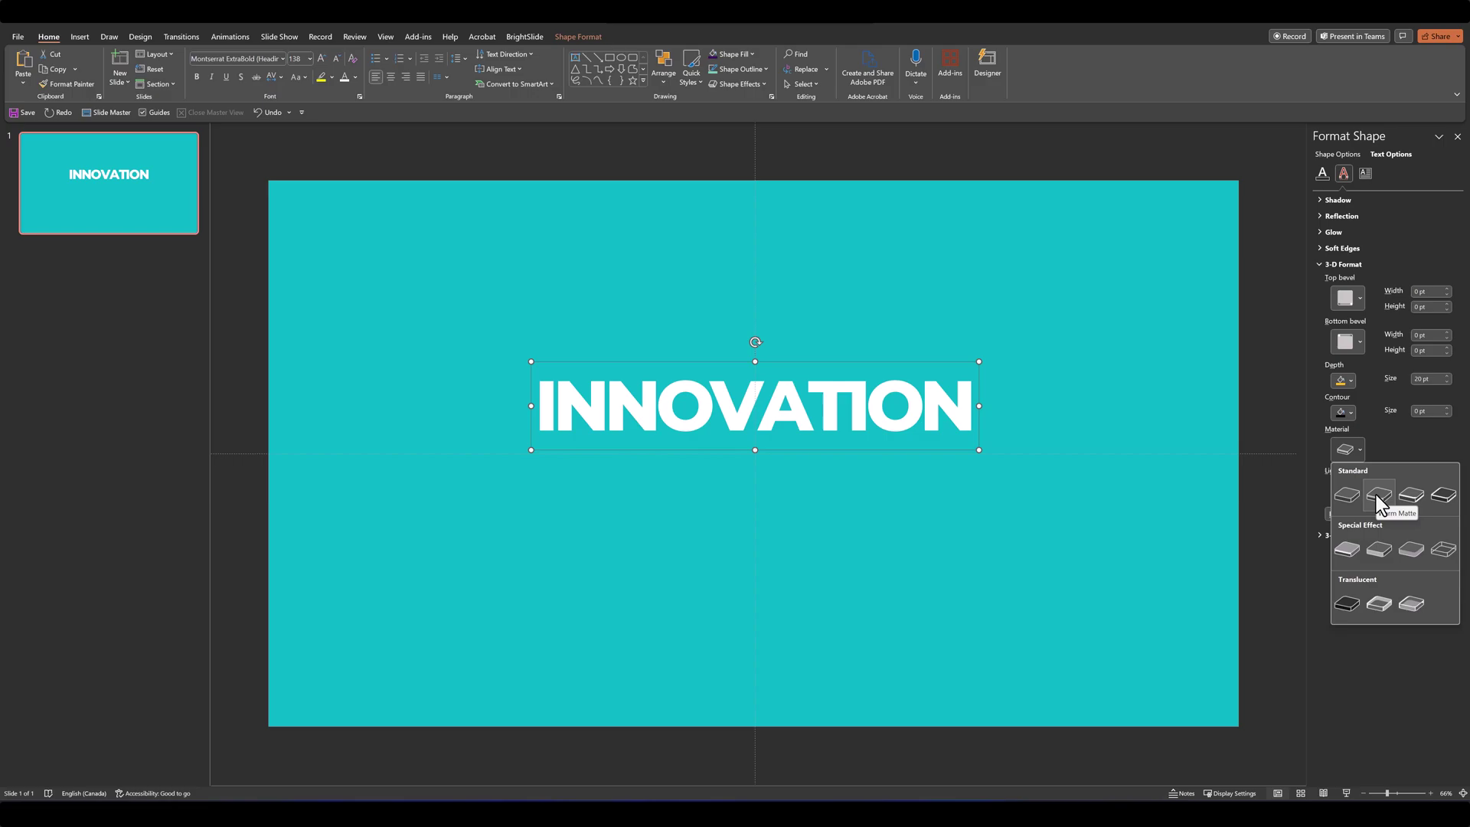
left_click(1376, 491)
Step: Set a 3-D lighting style and the Oblique Bottom Right rotation preset on INNOVATION
left_click(1353, 494)
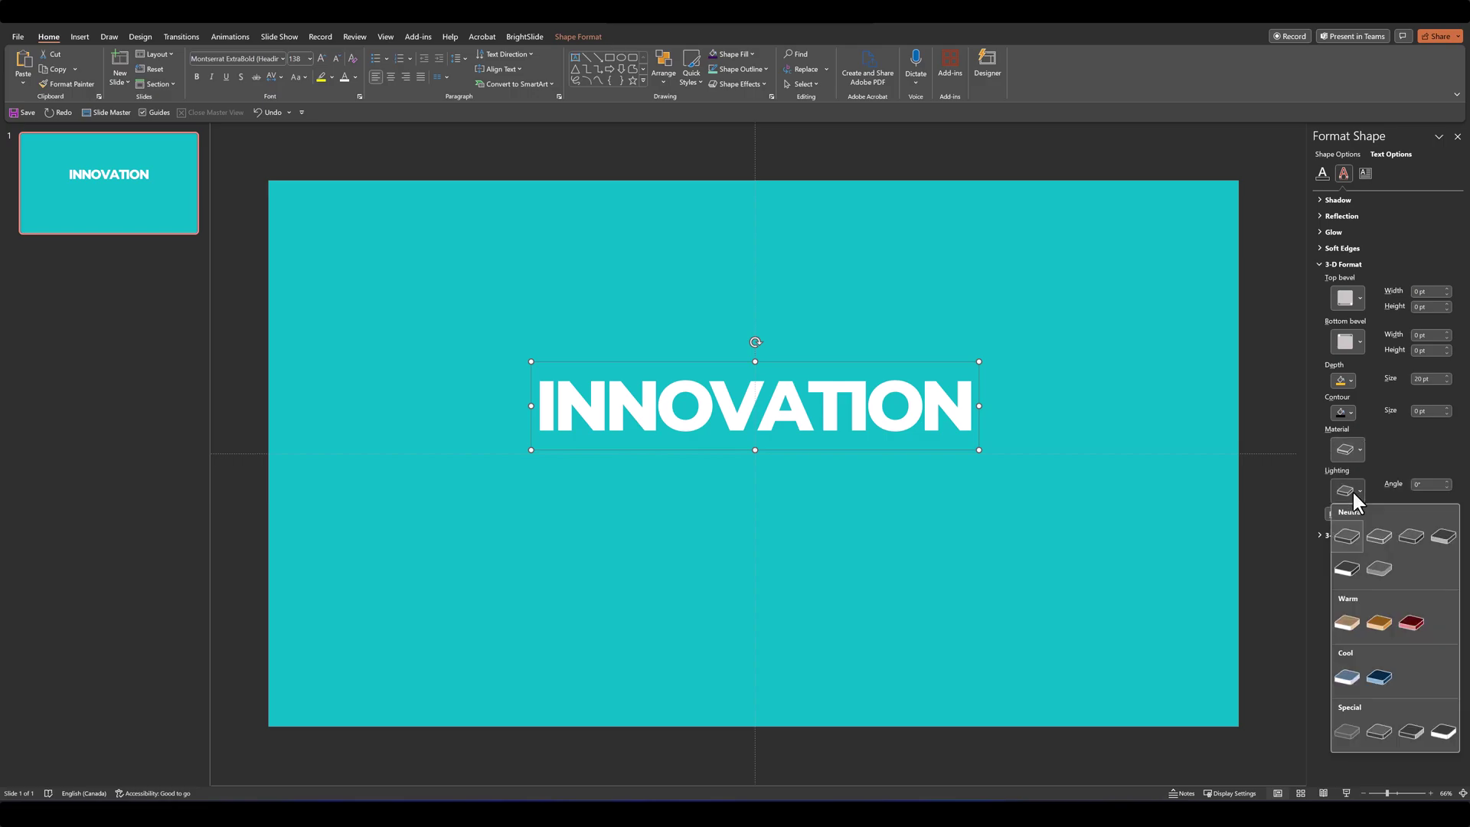
left_click(1354, 728)
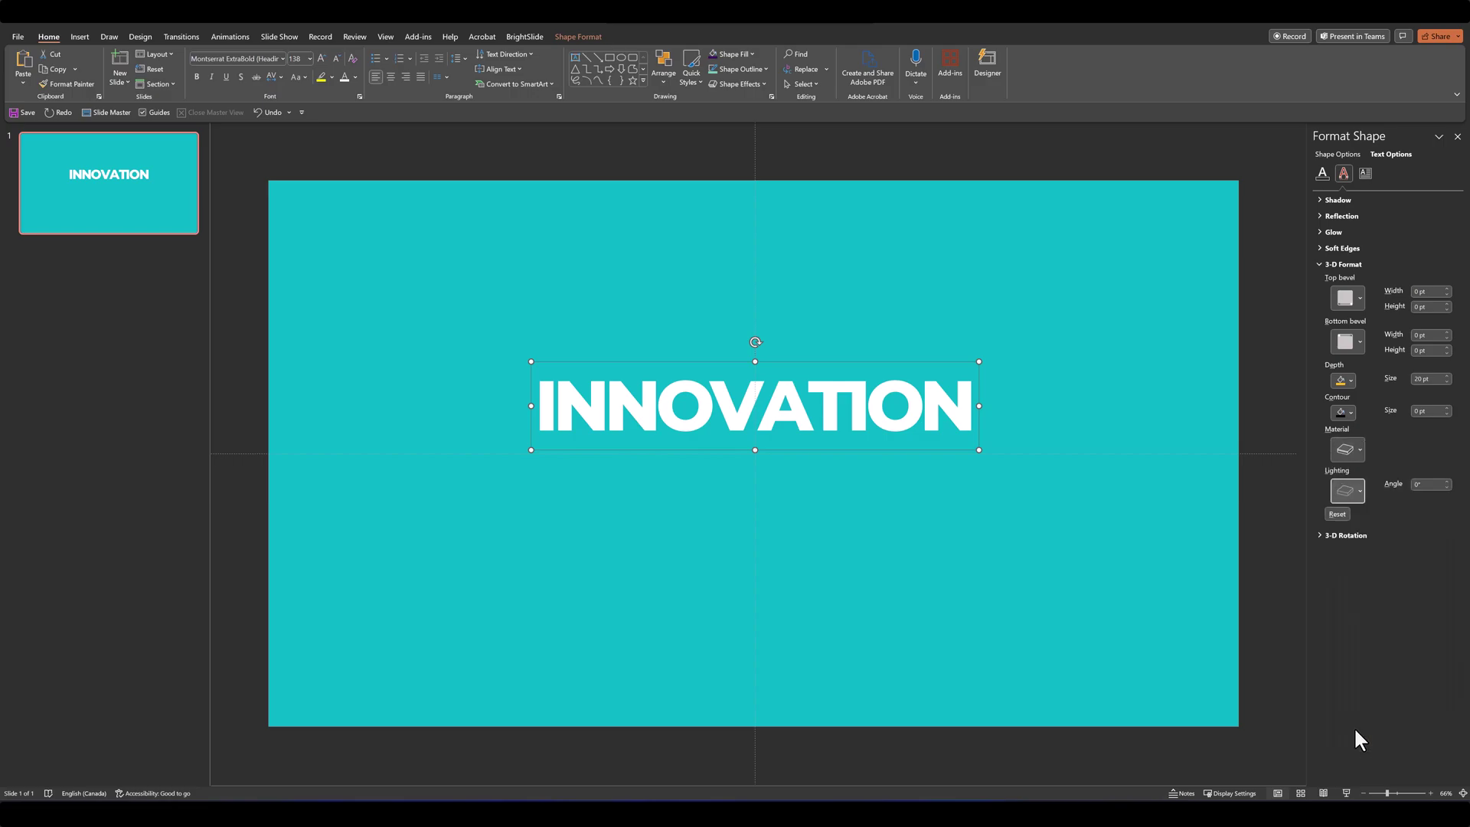
left_click(1318, 536)
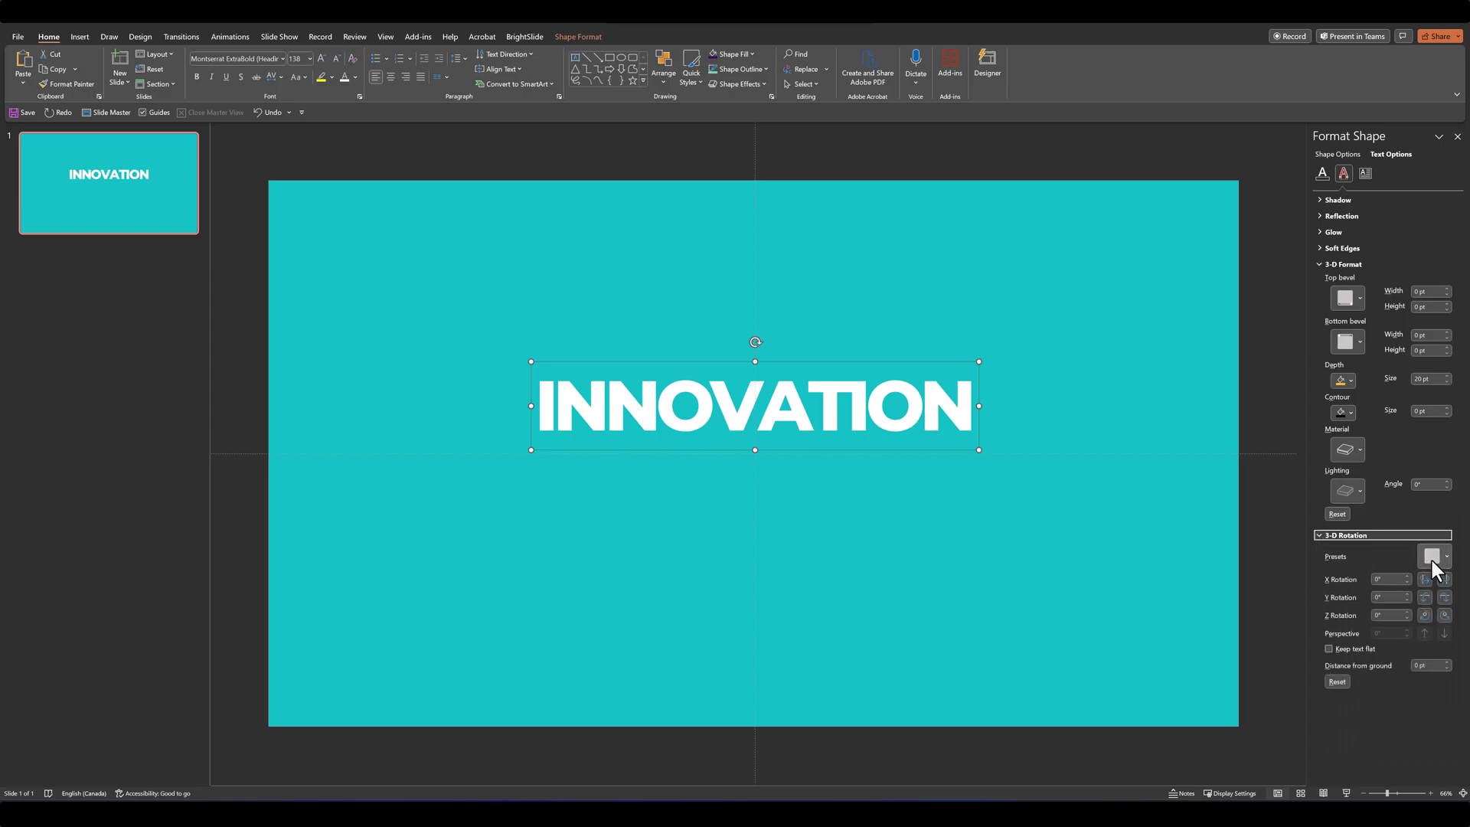
left_click(1432, 560)
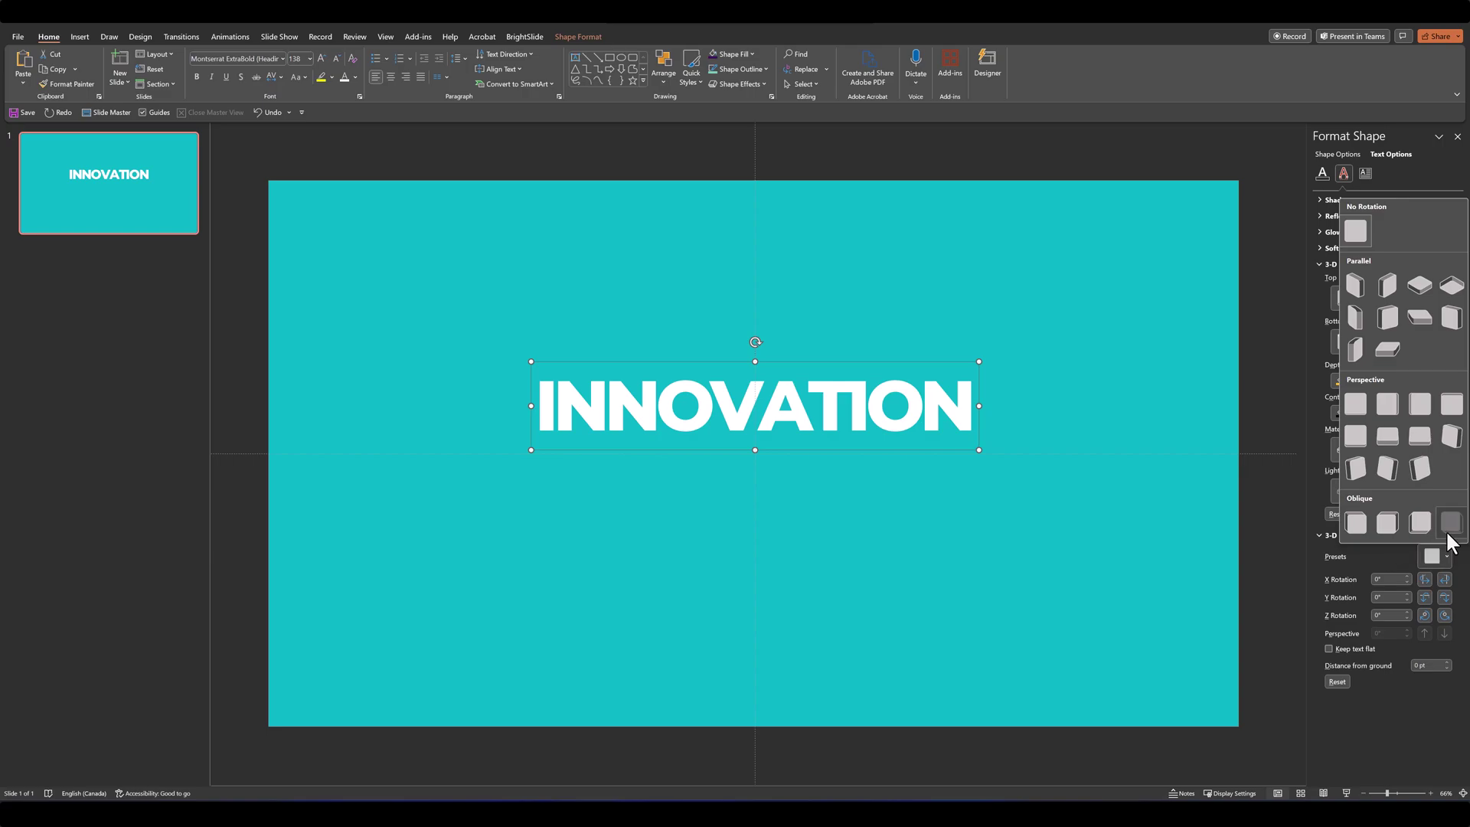
left_click(1449, 535)
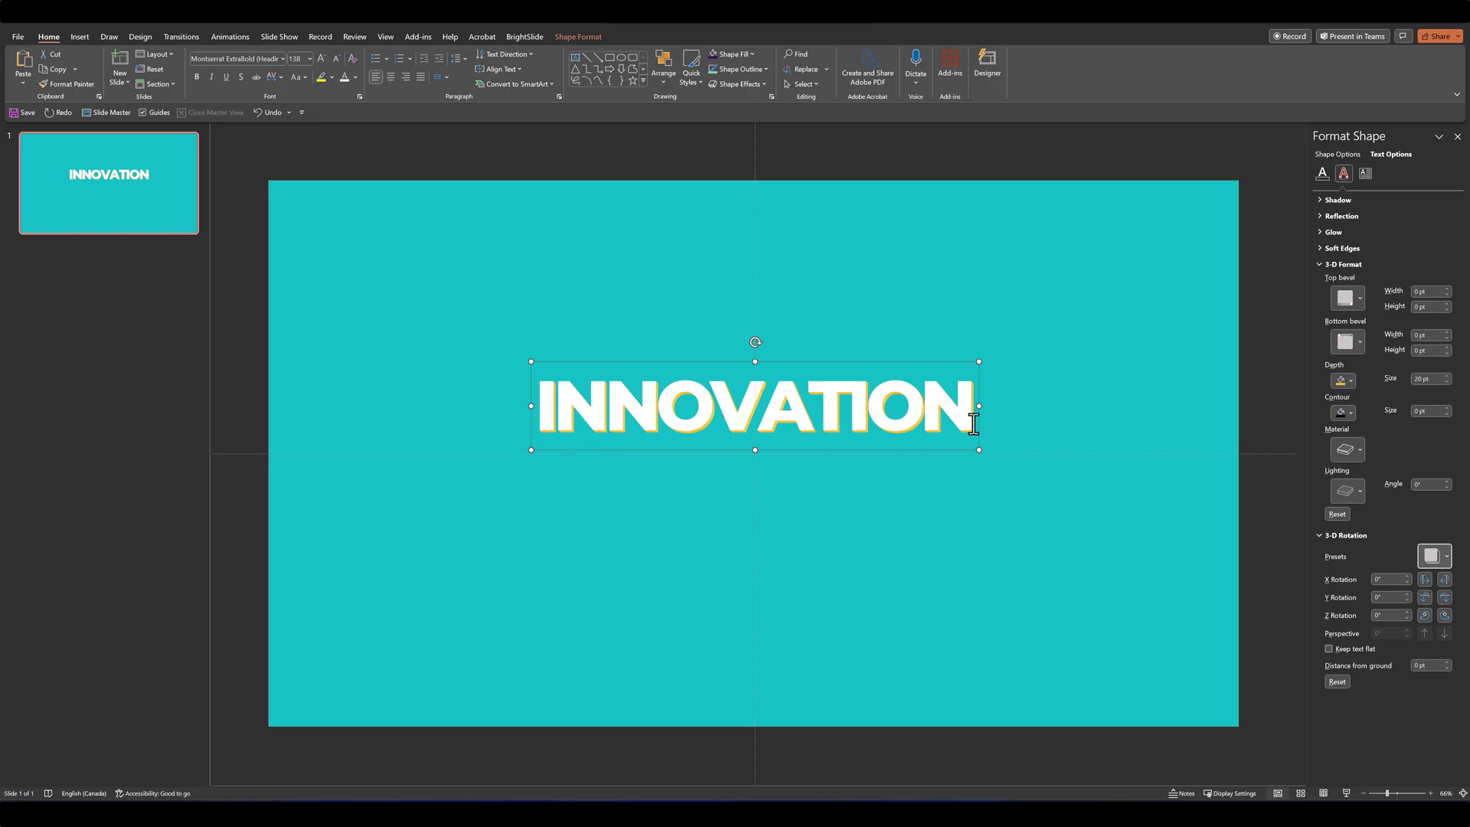
Step: Rename the INNOVATION text box to '2' in the Selection Pane
left_click(894, 523)
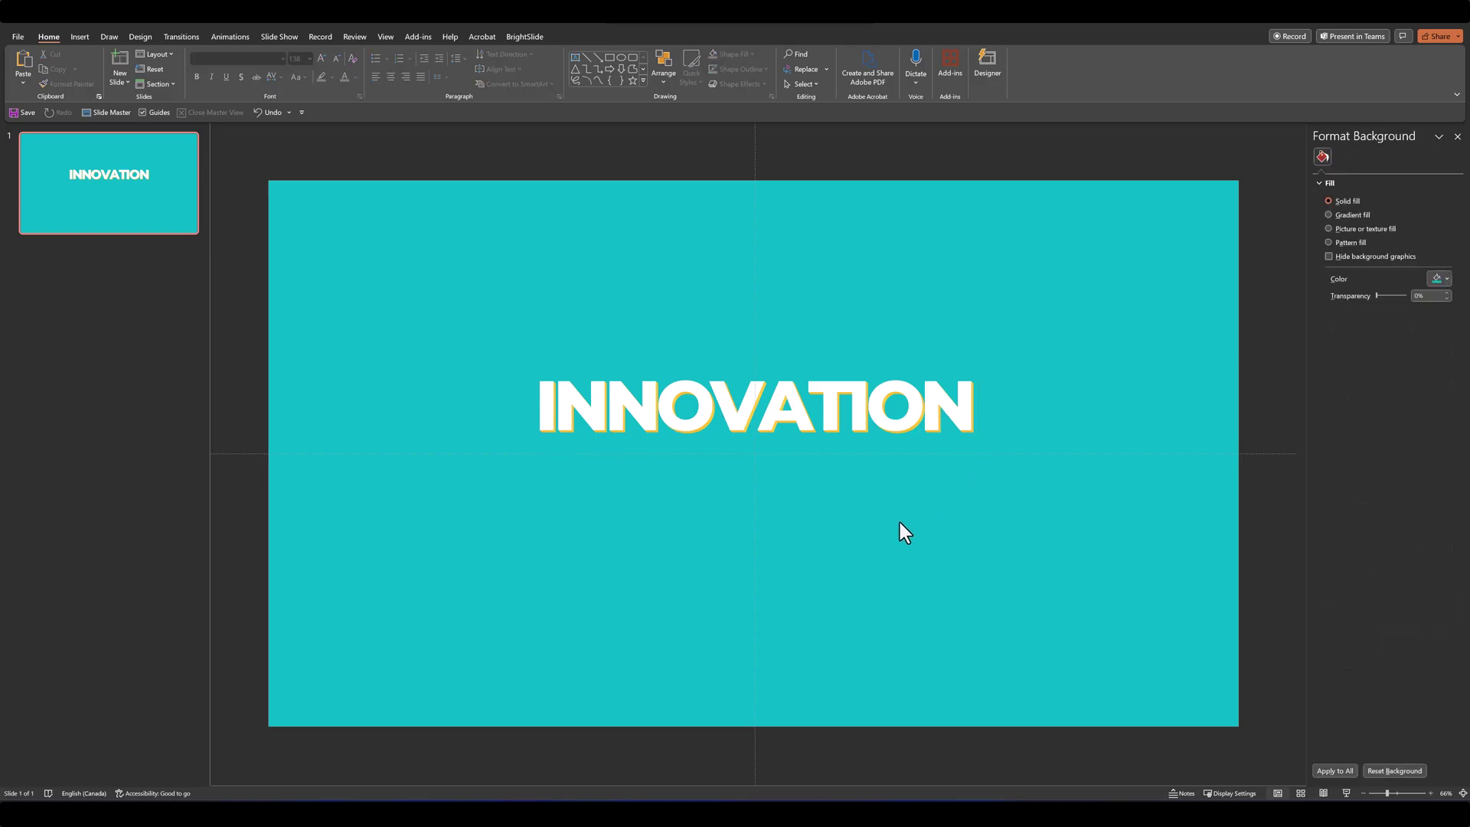
left_click(810, 85)
left_click(807, 135)
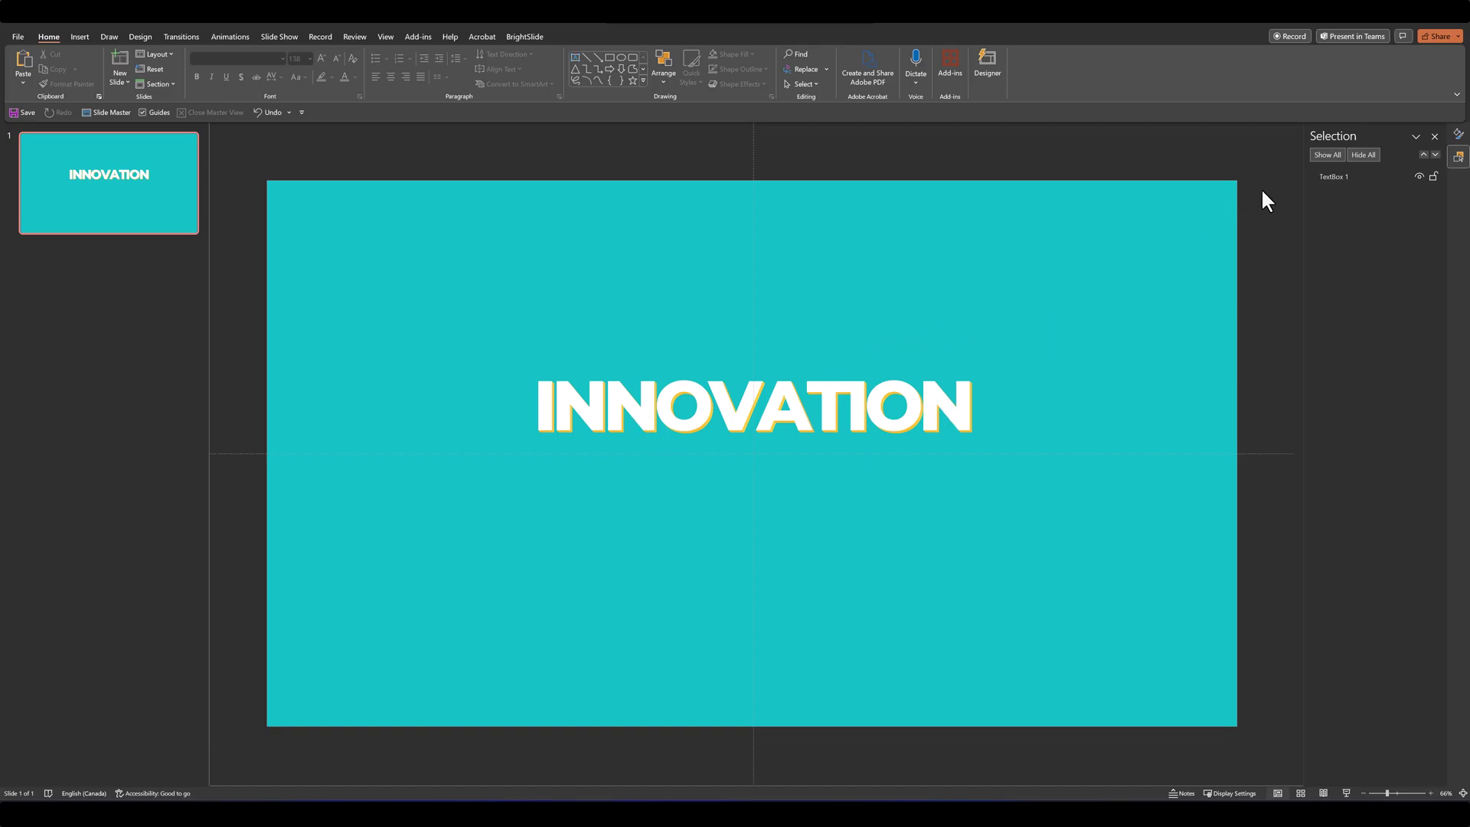
left_click(1327, 179)
left_click(1330, 177)
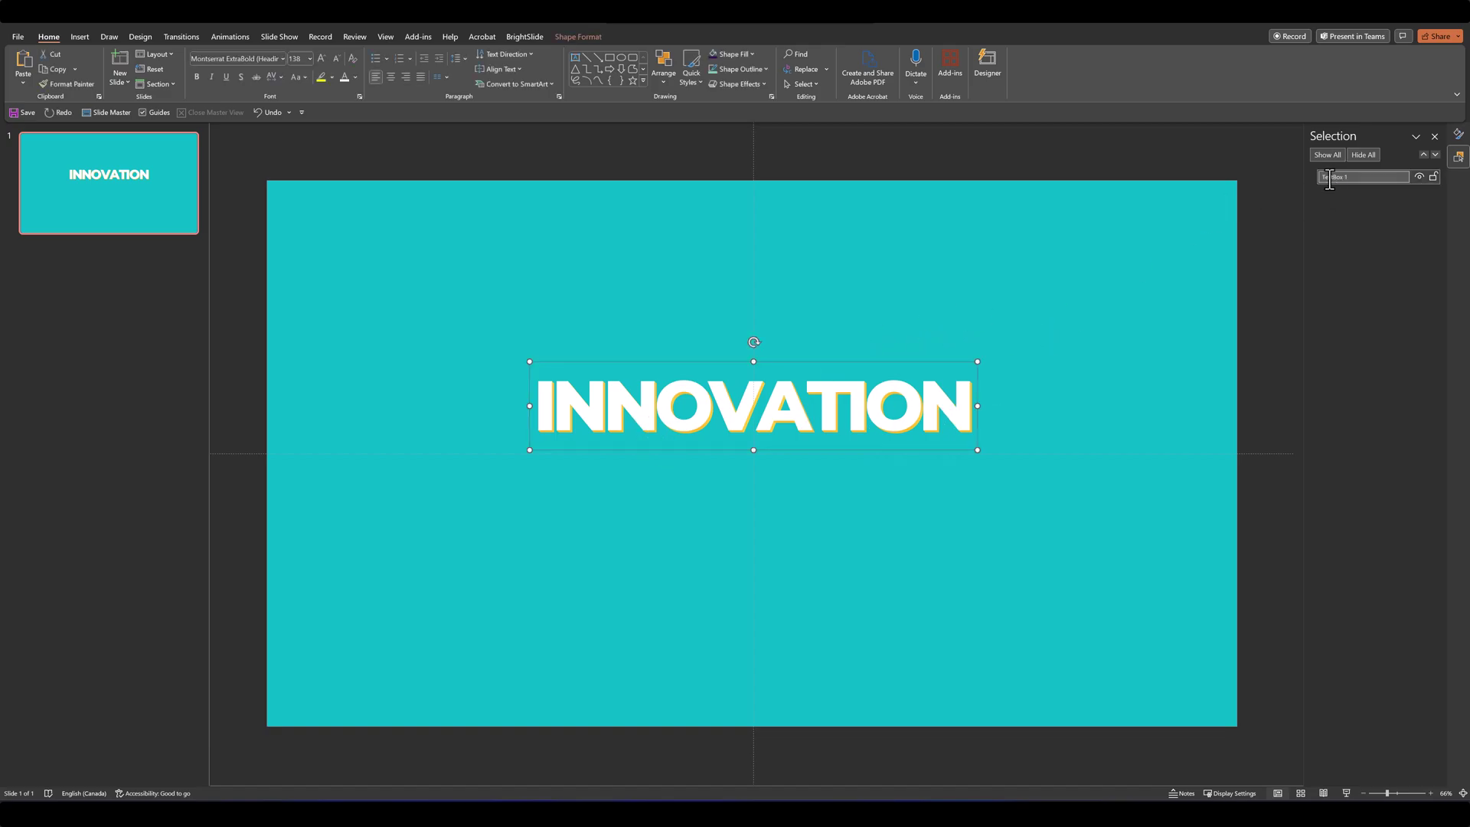
type("2")
left_click(1202, 300)
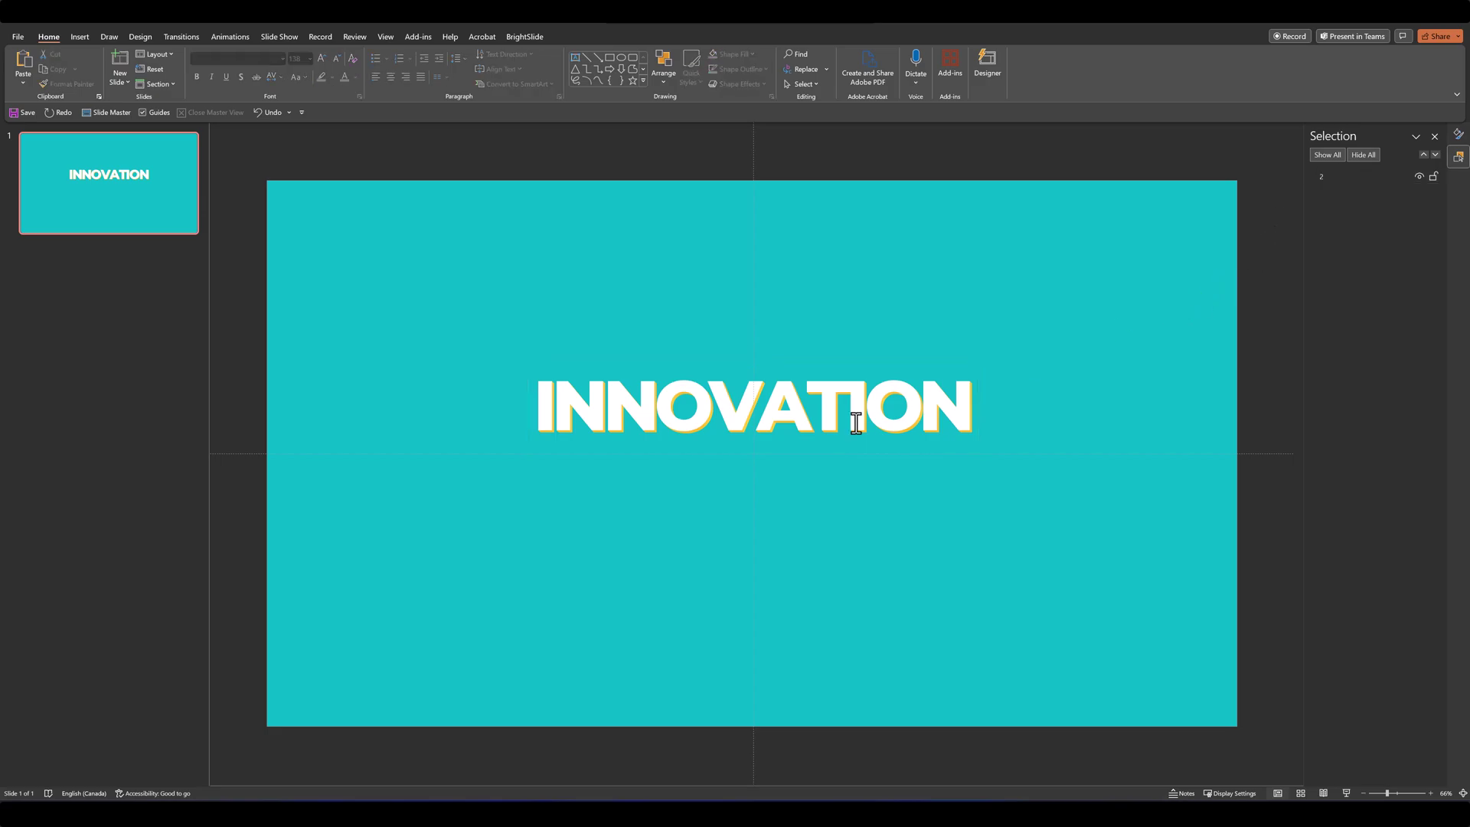
Step: Add a text box reading AND below INNOVATION in Montserrat ExtraBold
left_click(576, 57)
left_click(710, 496)
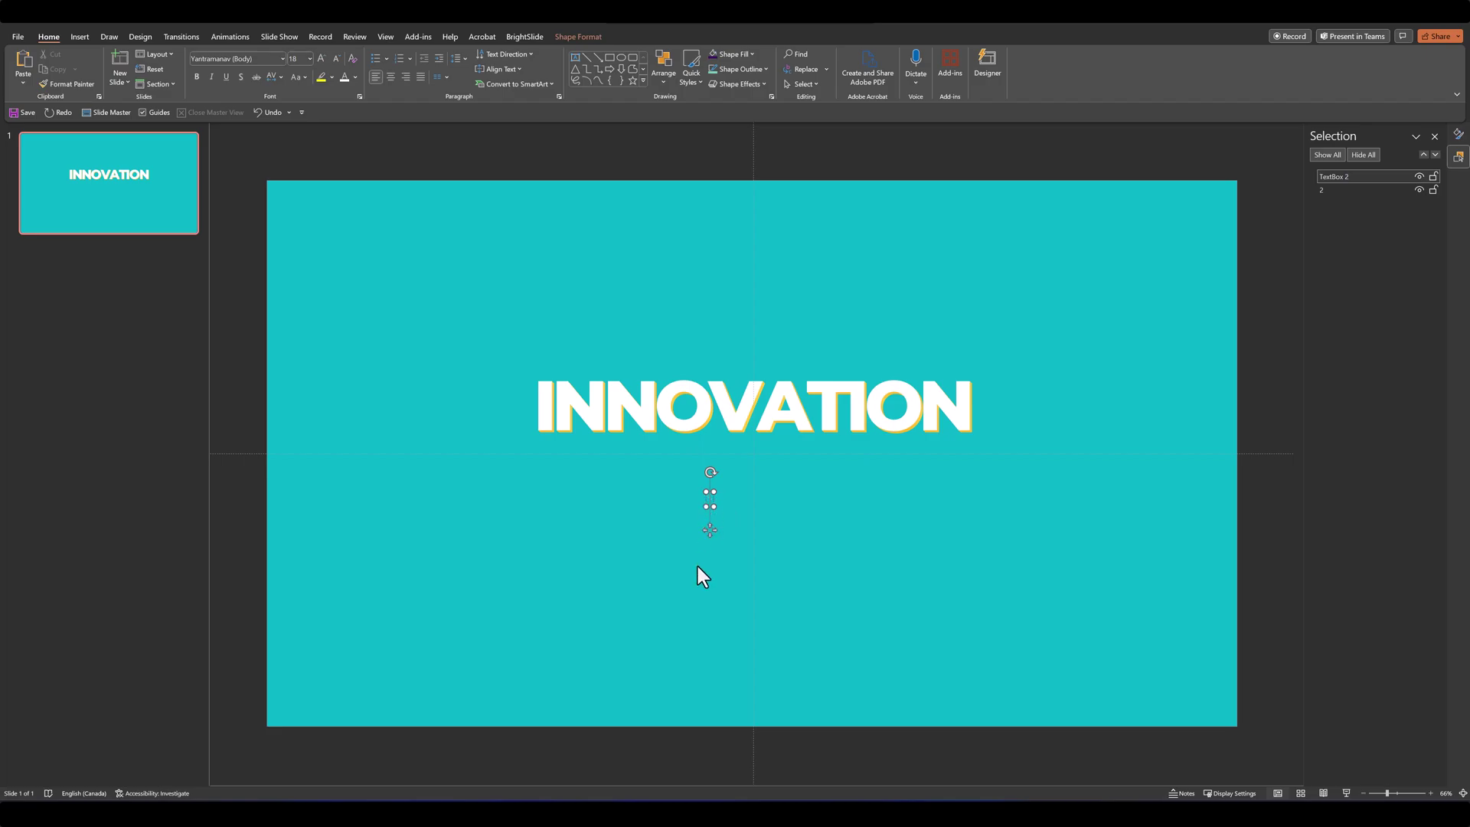
type("AND")
key("Escape")
left_click(250, 58)
type("Montserrat ExtraBold")
key("Return")
Step: Enlarge AND to 80 pt and move it just beneath INNOVATION
left_click(322, 58)
left_click(321, 59)
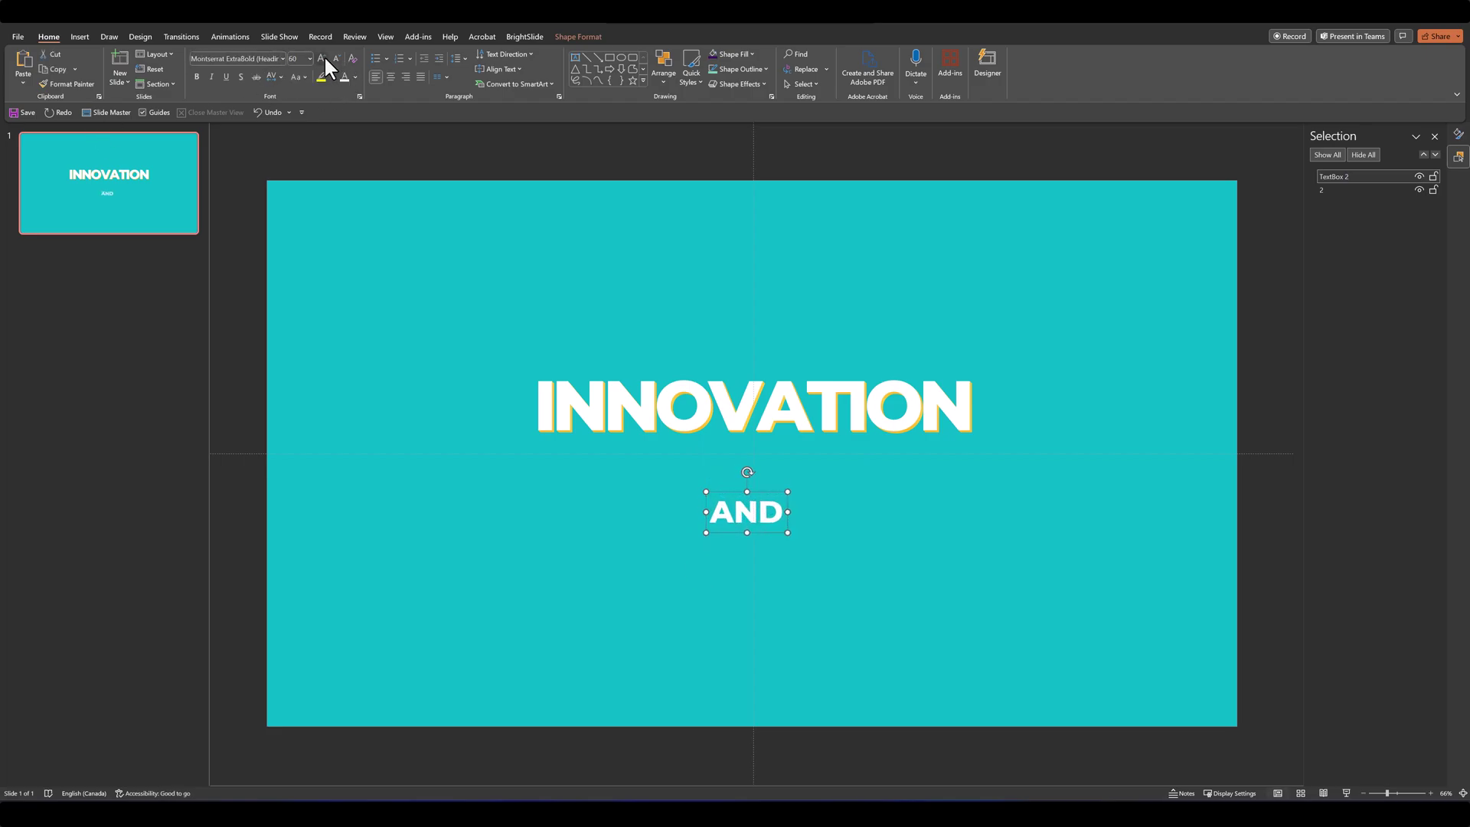
left_click(322, 59)
left_click(324, 58)
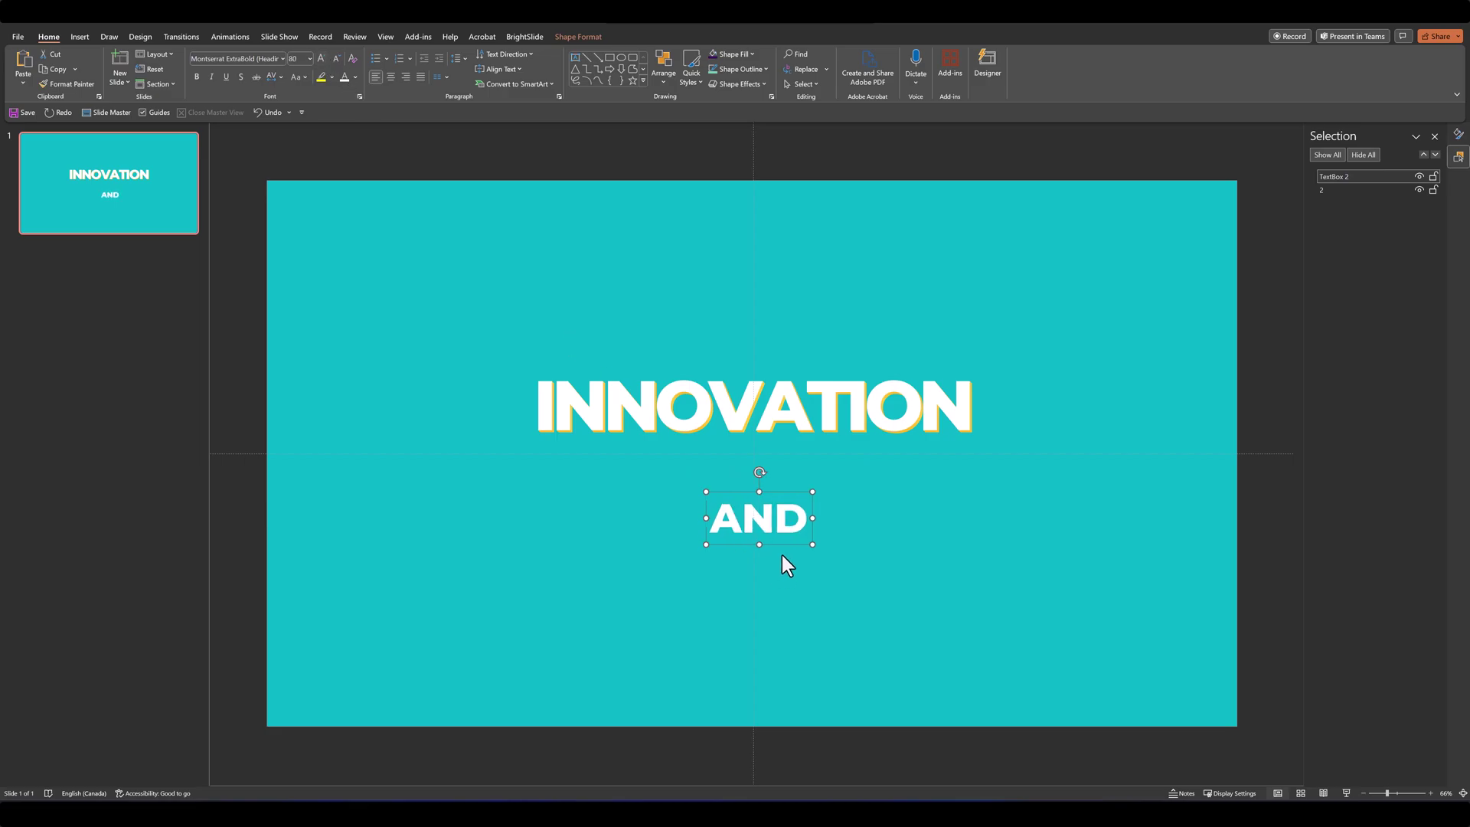
left_click_drag(781, 541, 773, 496)
left_click(618, 528)
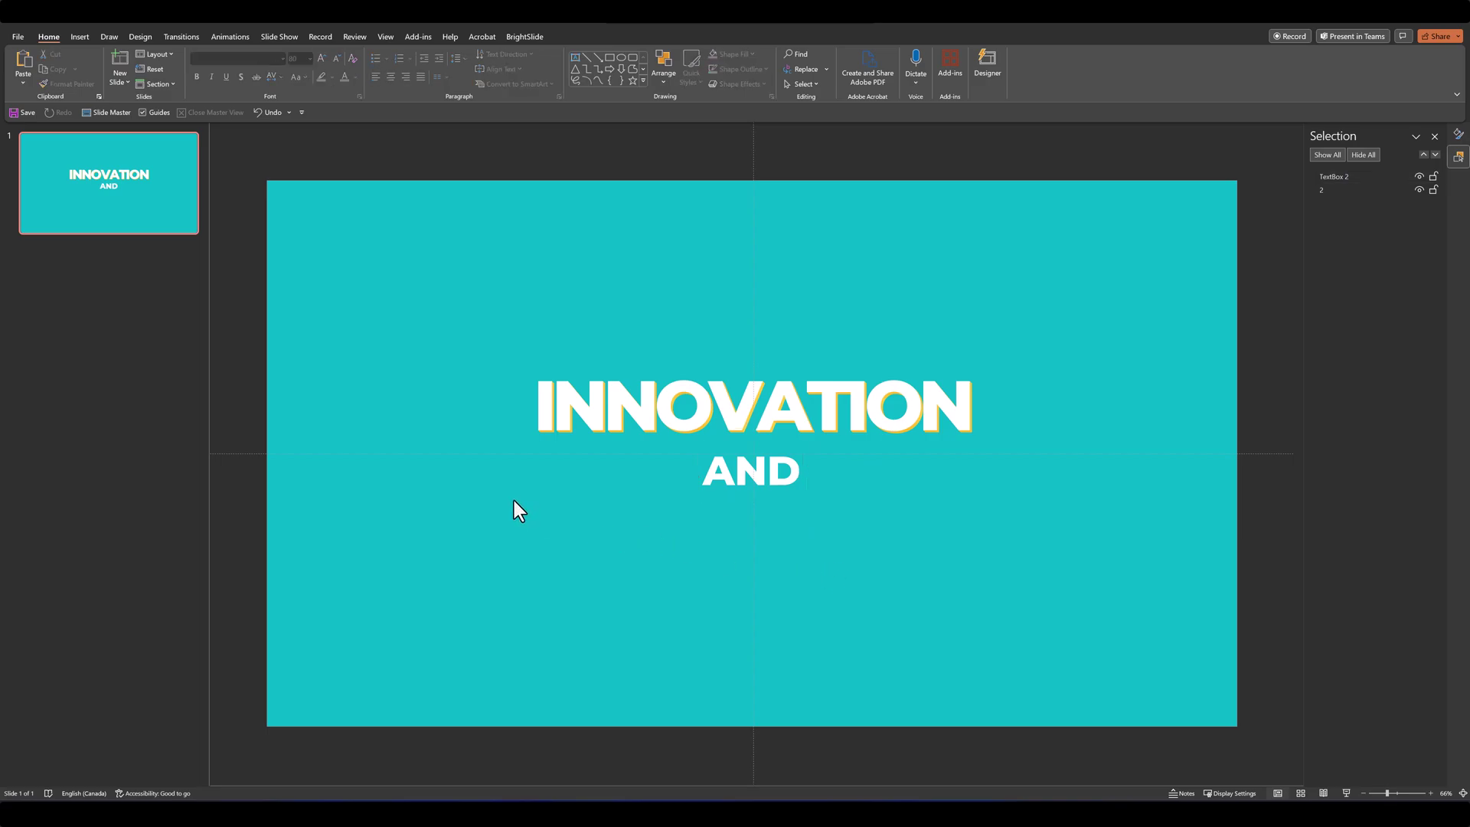
Step: Draw a rectangle below AND containing CREATIVITY in Montserrat ExtraBold at 115 pt
left_click(610, 57)
left_click_drag(552, 507, 988, 603)
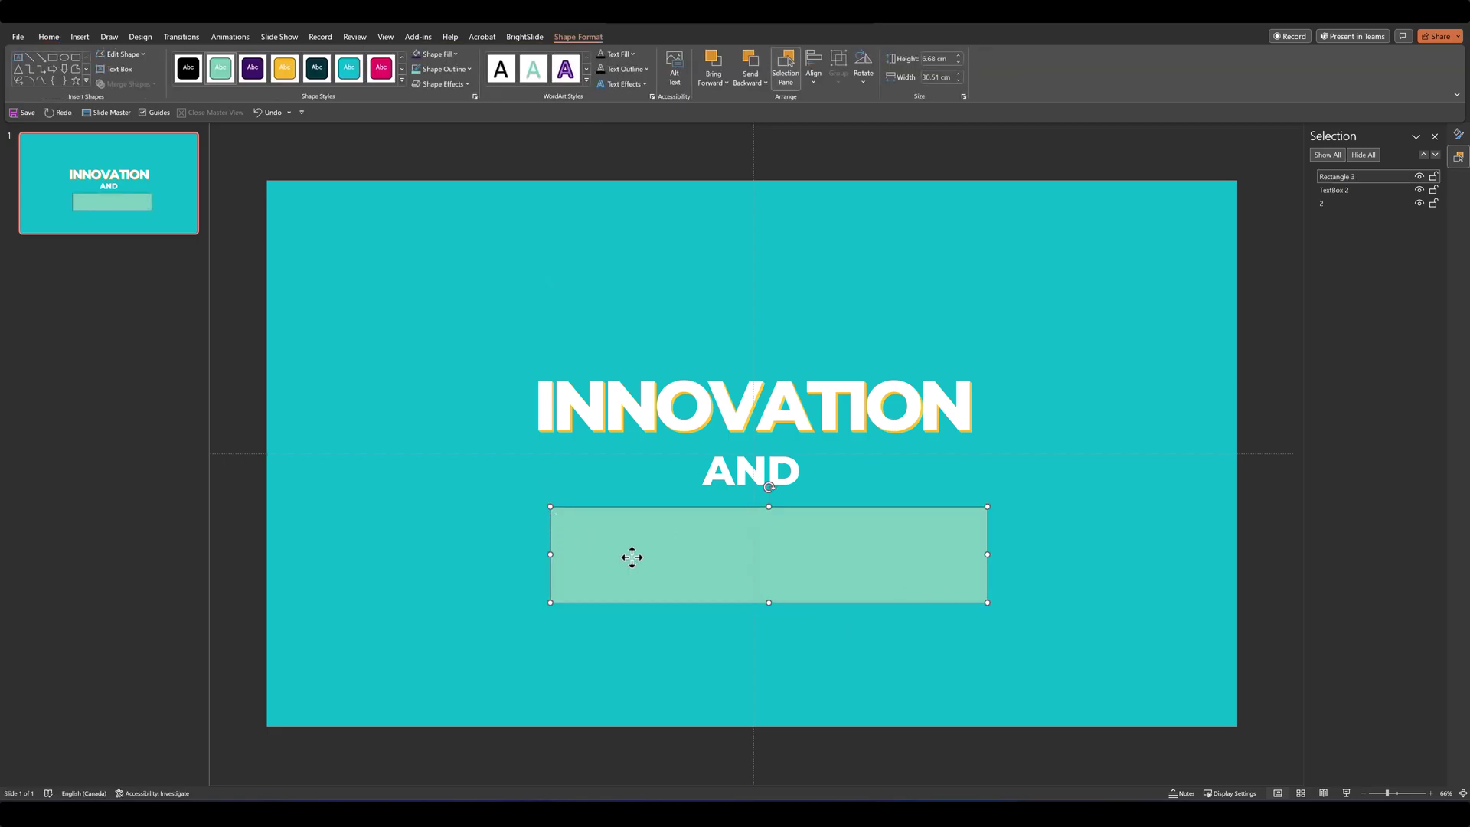
type("CREATIVITY")
left_click(52, 36)
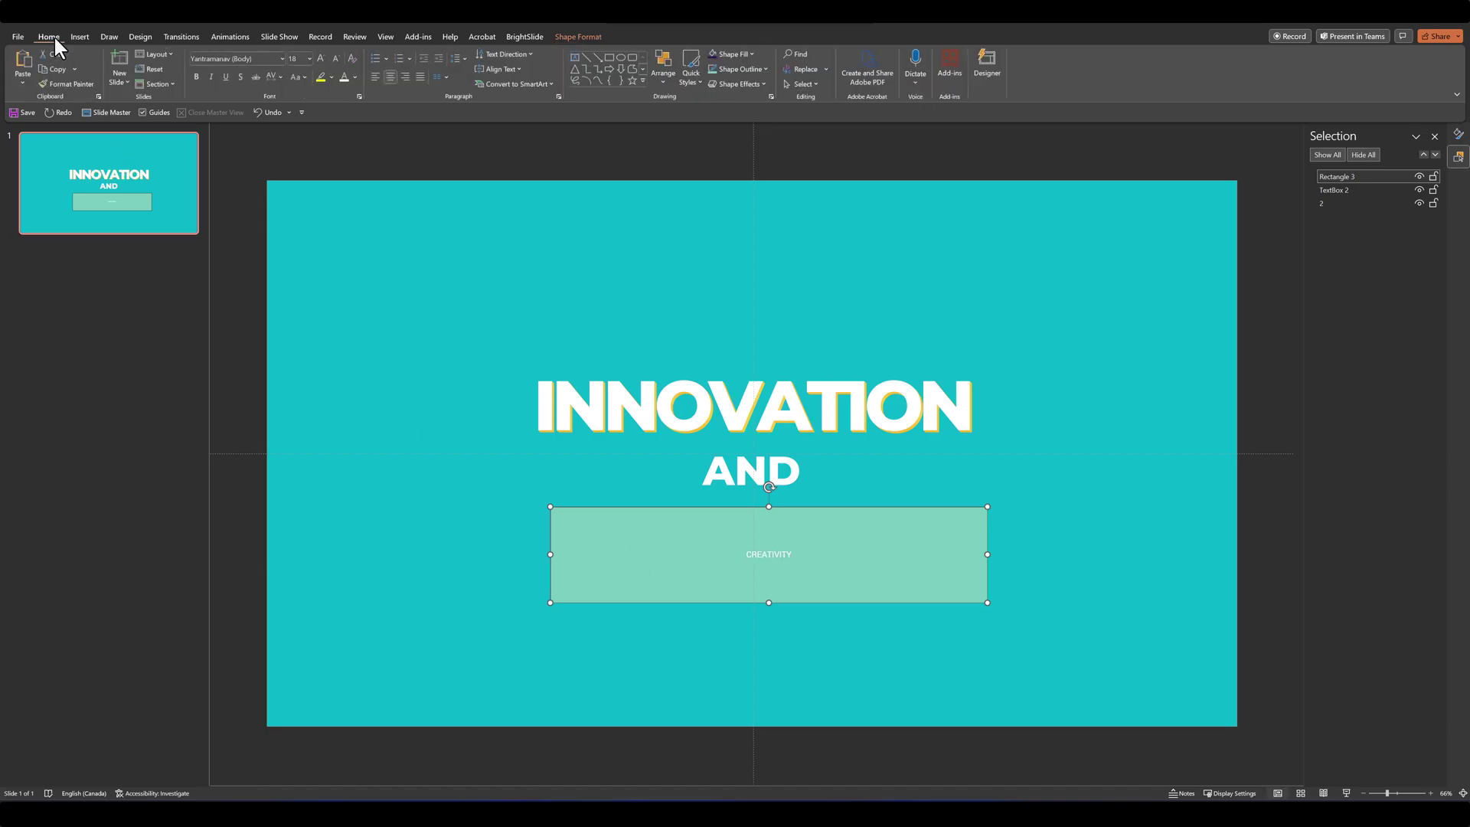
left_click(227, 56)
type("Montserrat ExtraBold")
key("Return")
left_click(321, 58)
left_click(321, 58)
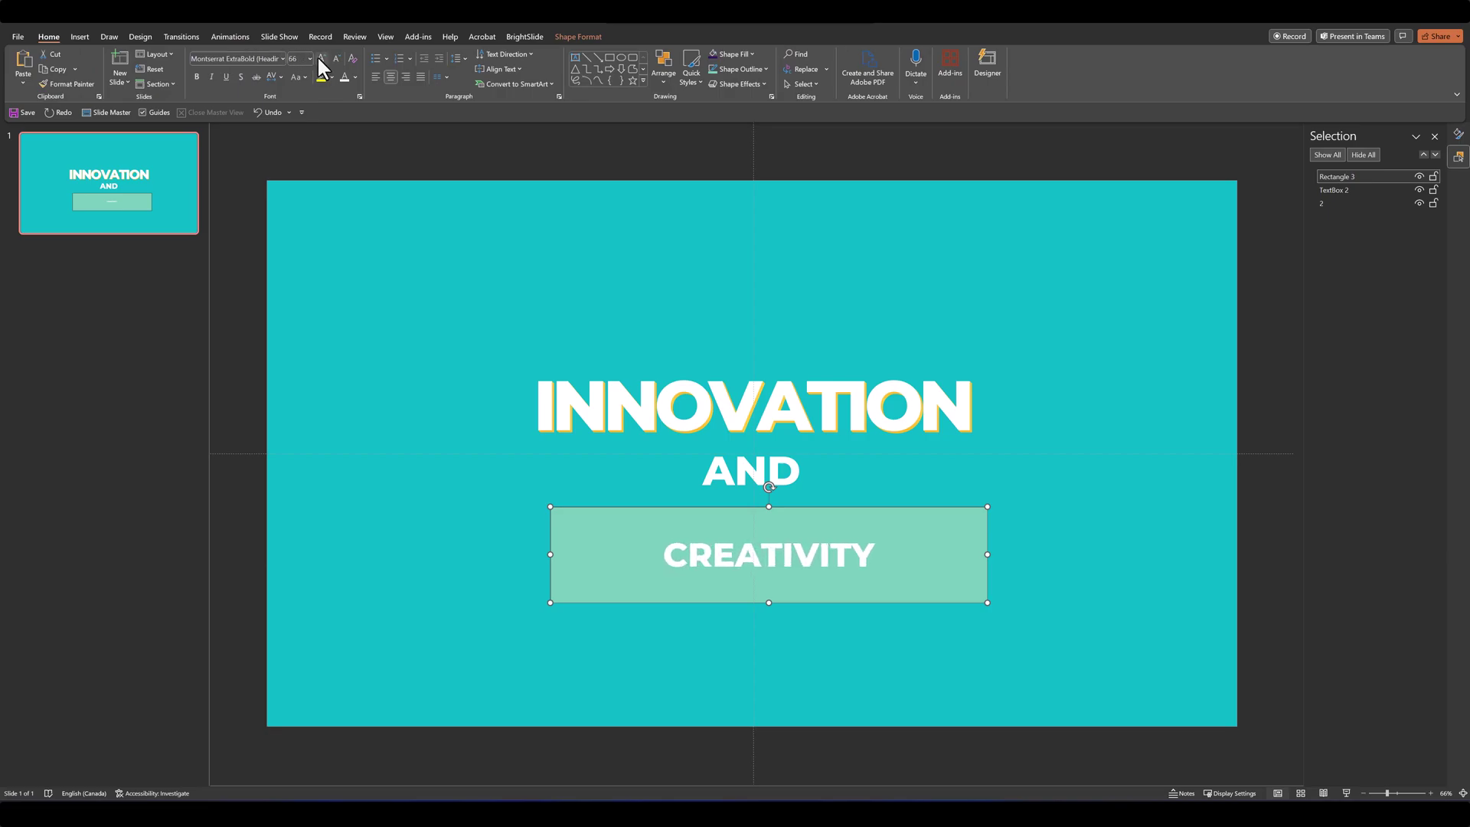
left_click(321, 59)
left_click(321, 59)
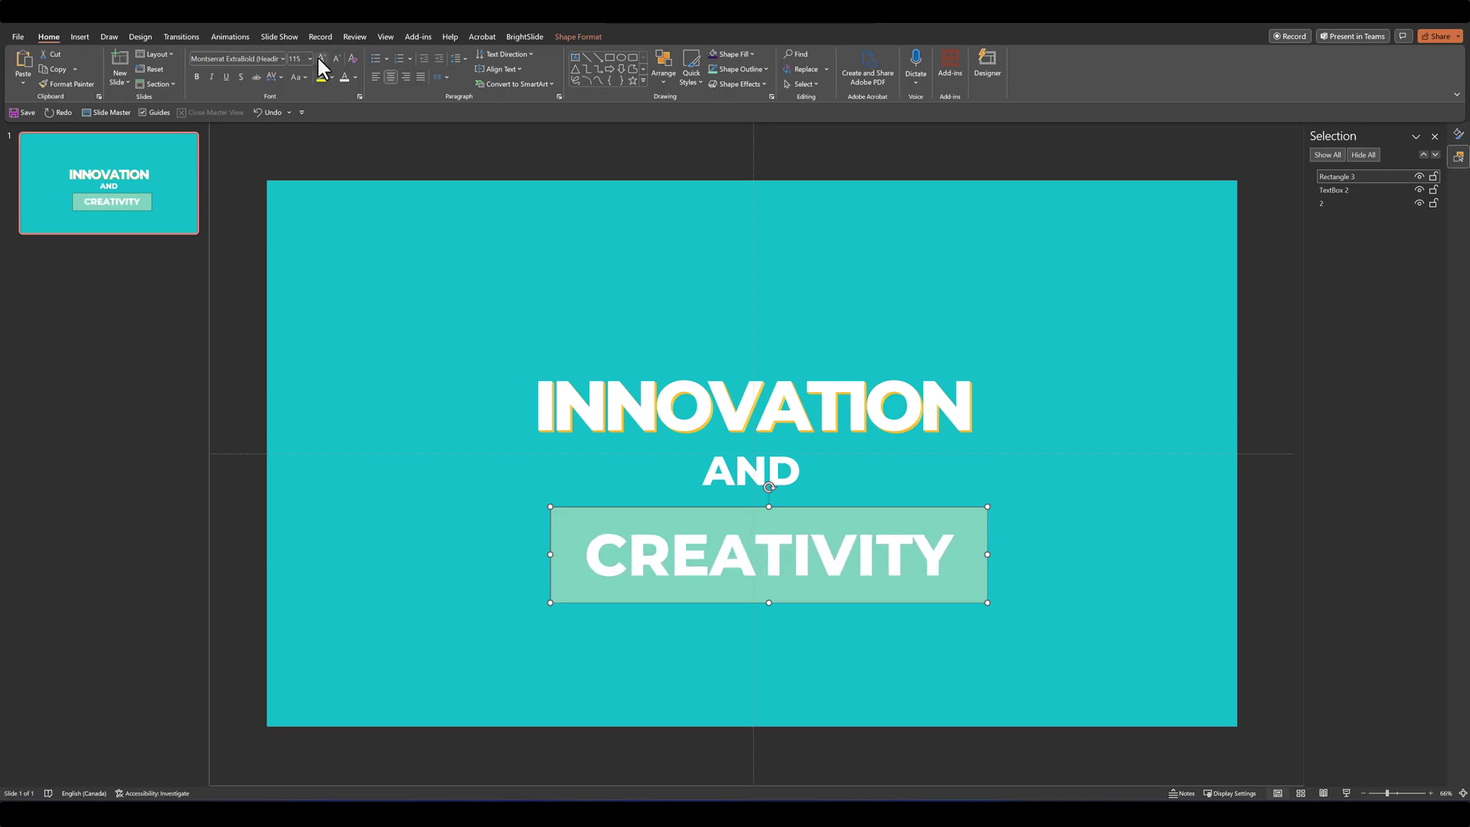
Step: Condense CREATIVITY's character spacing by 8 pt
left_click(360, 97)
left_click(663, 330)
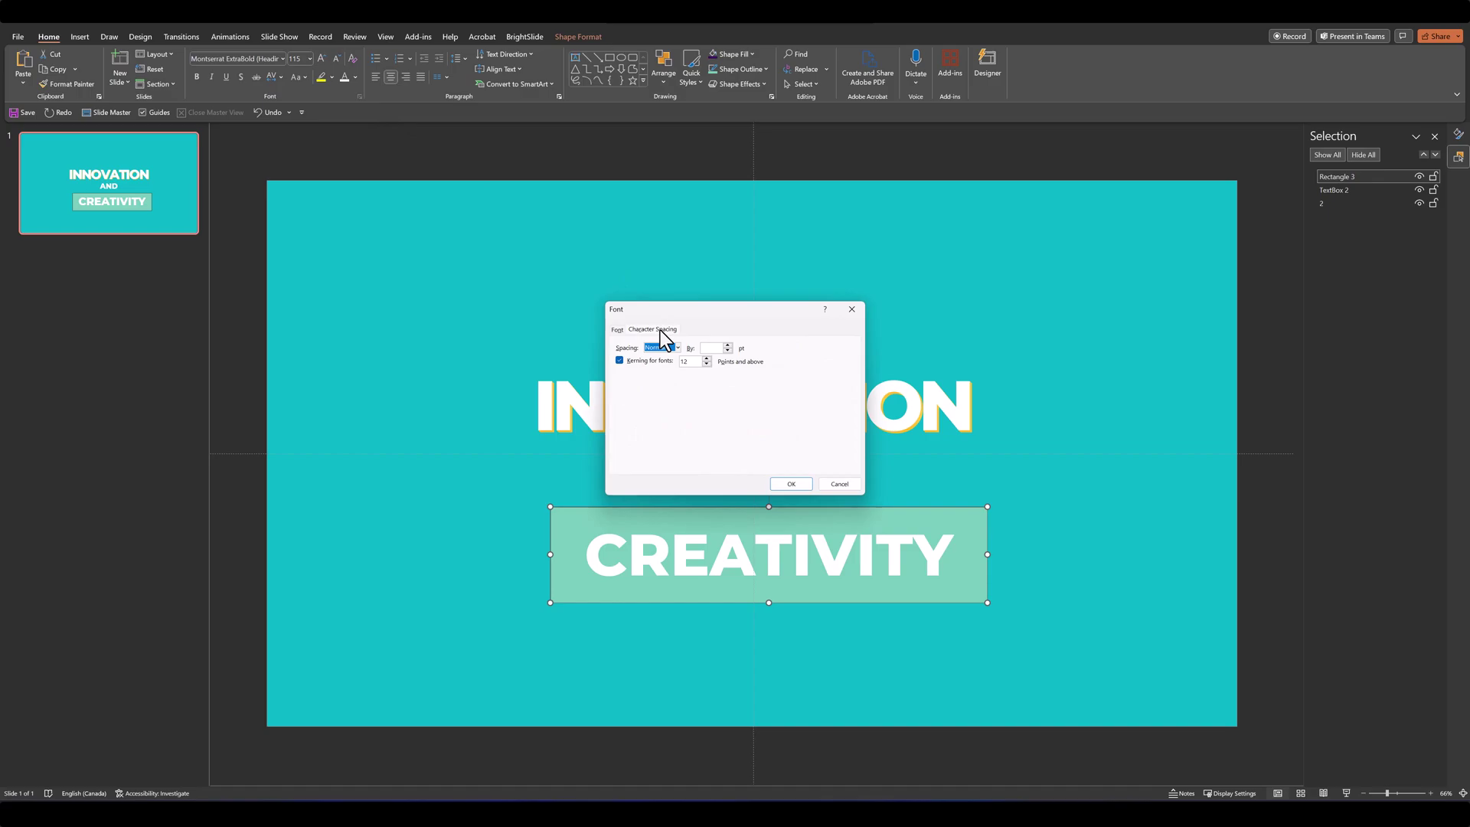
left_click(663, 349)
left_click(663, 383)
left_click(712, 349)
type("8")
key("Return")
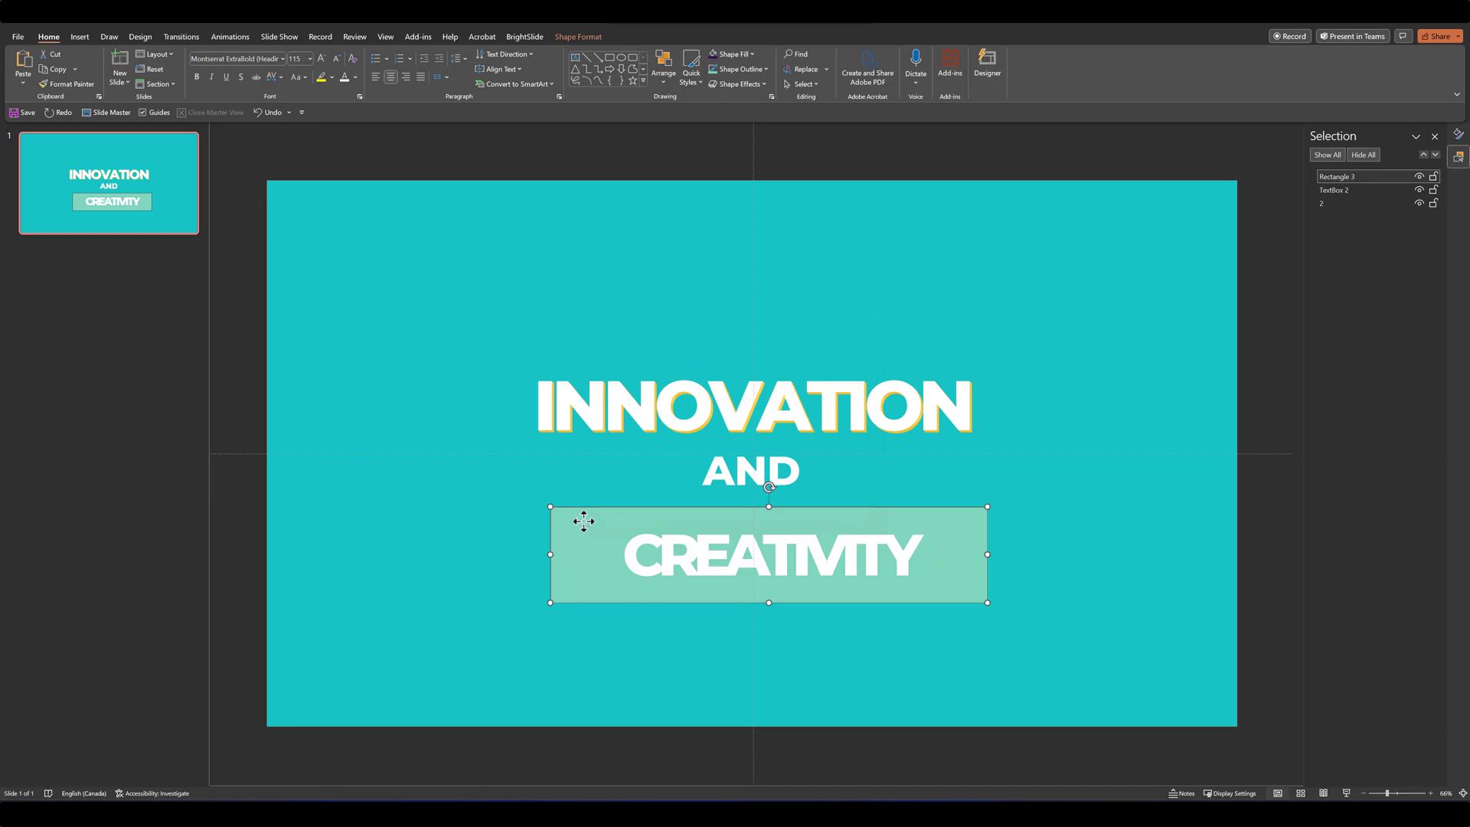
Step: Give the CREATIVITY rectangle a pink fill and no outline
left_click(725, 54)
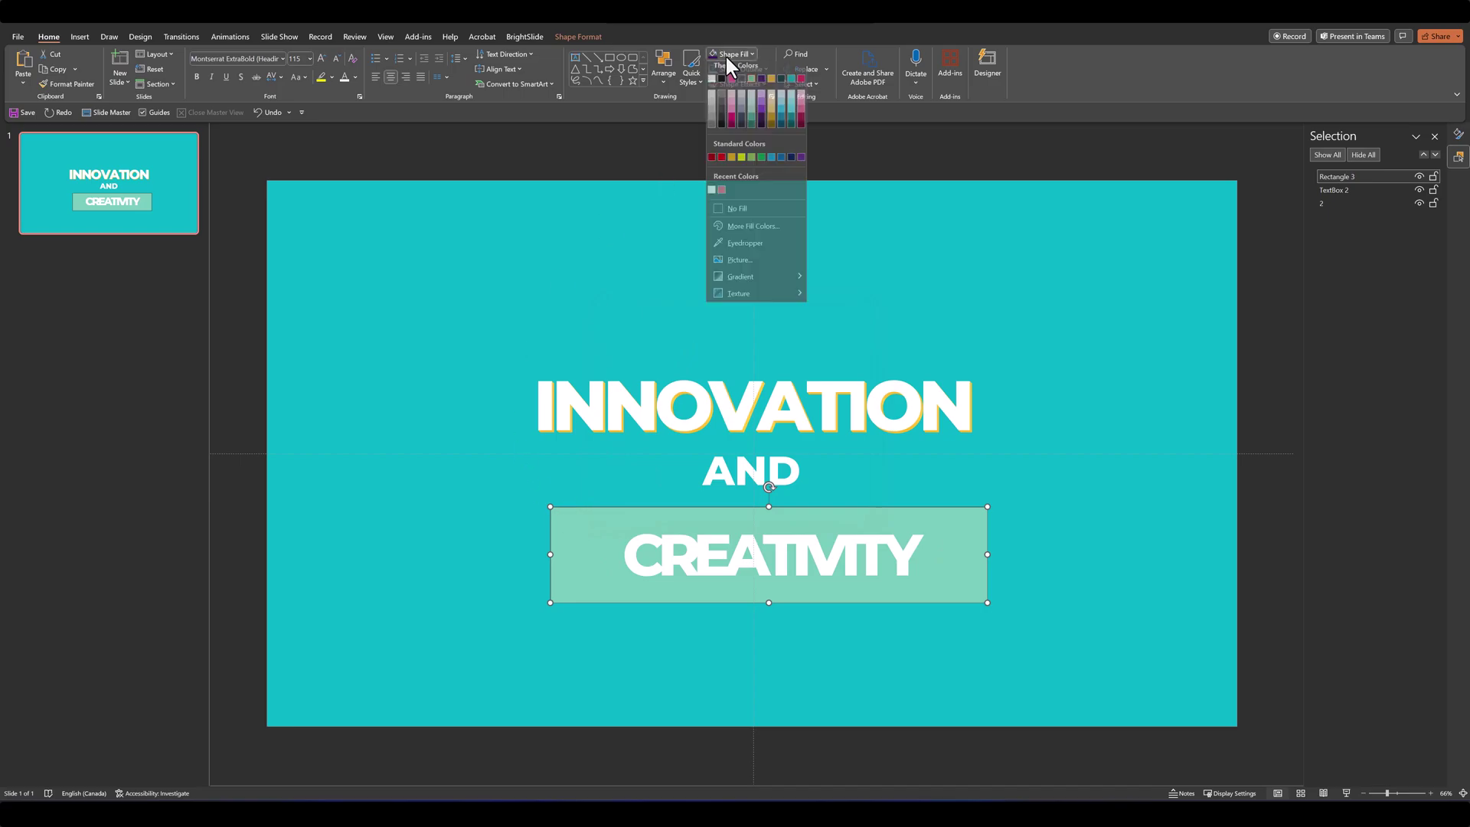
left_click(799, 84)
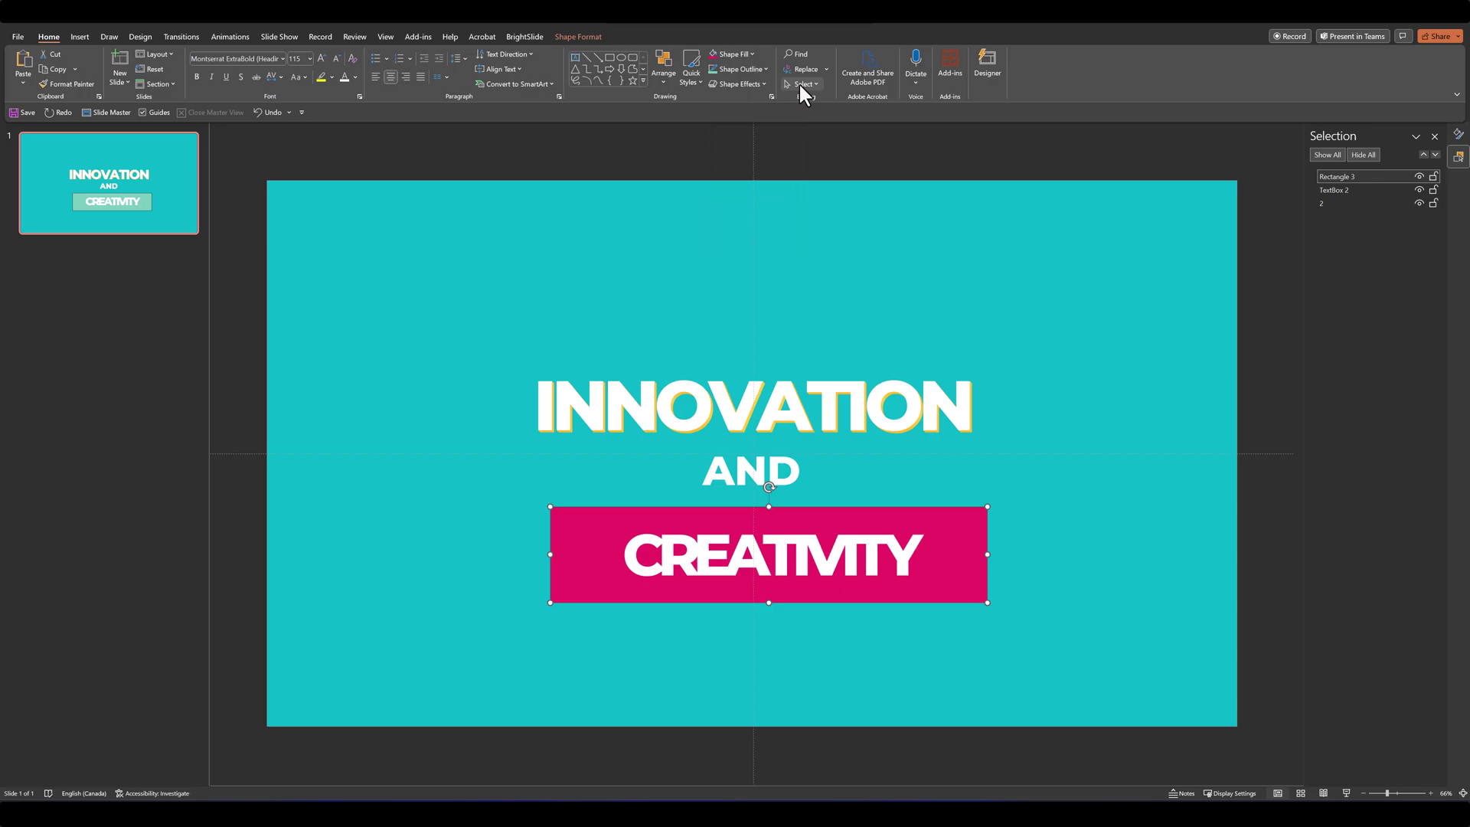
left_click(737, 69)
left_click(734, 229)
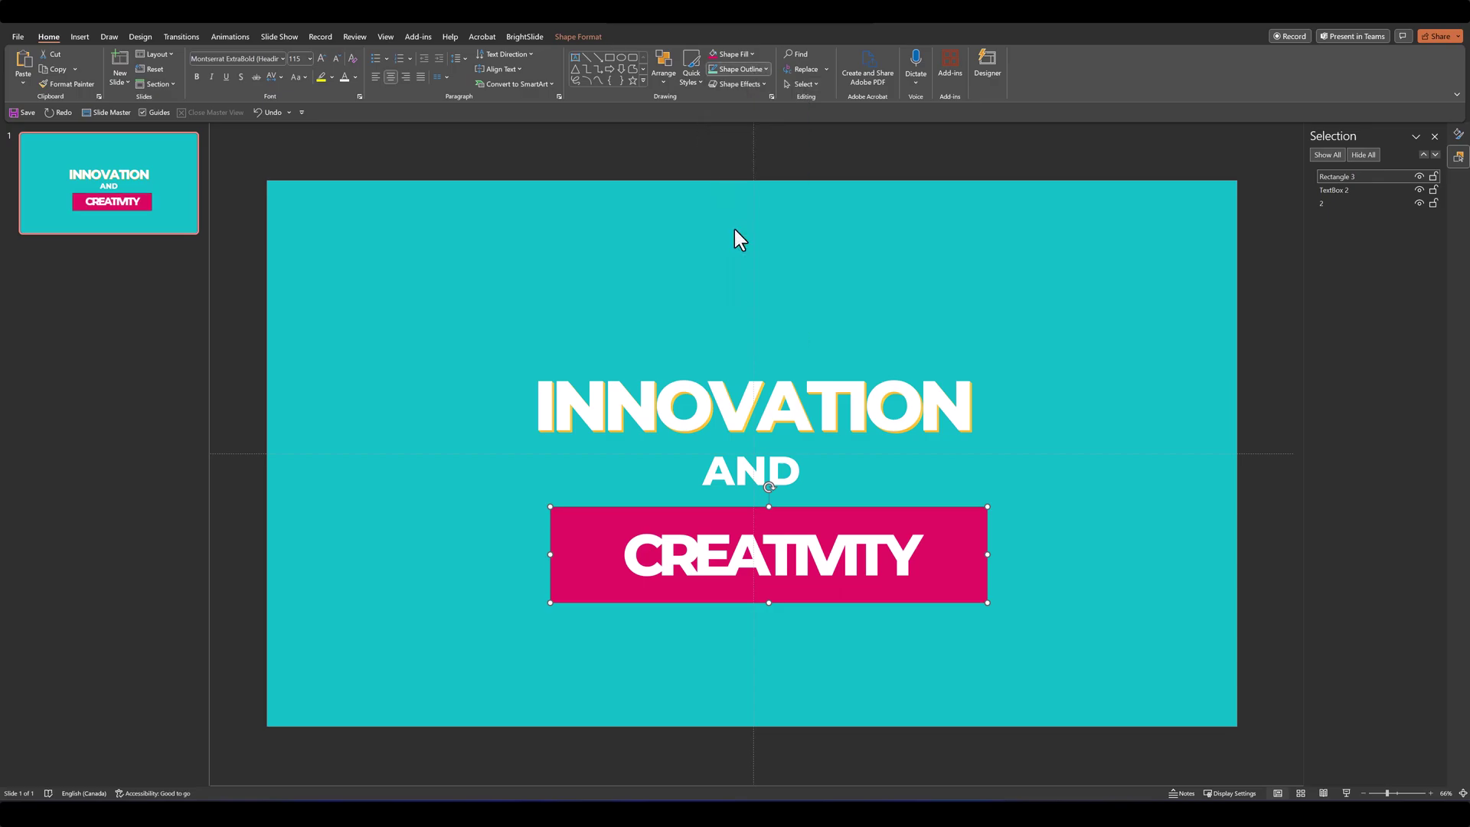
Step: Shrink the pink rectangle from the right and bottom to fit CREATIVITY
left_click_drag(988, 555, 886, 559)
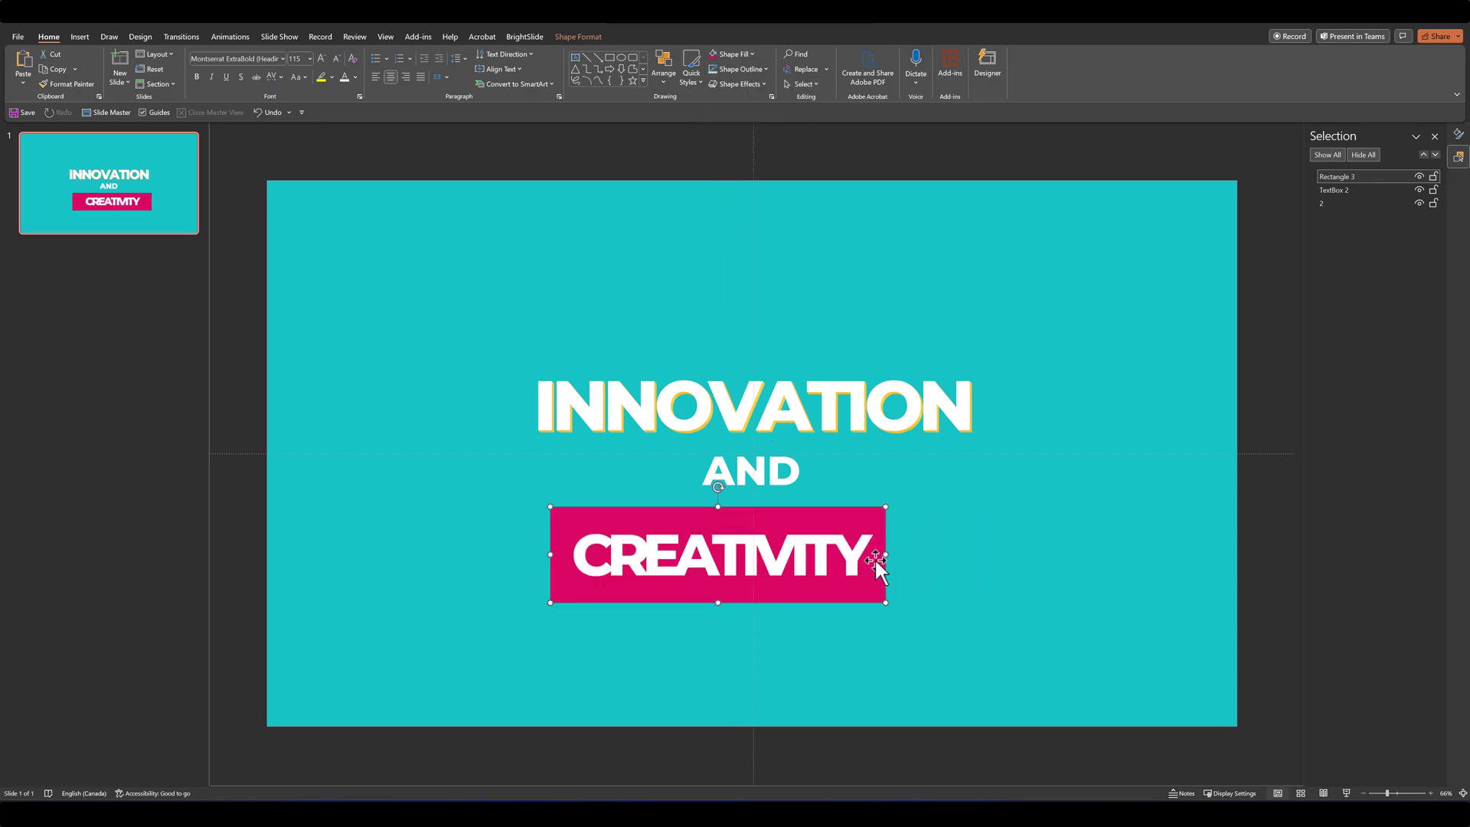
left_click_drag(715, 602, 668, 581)
left_click(999, 375)
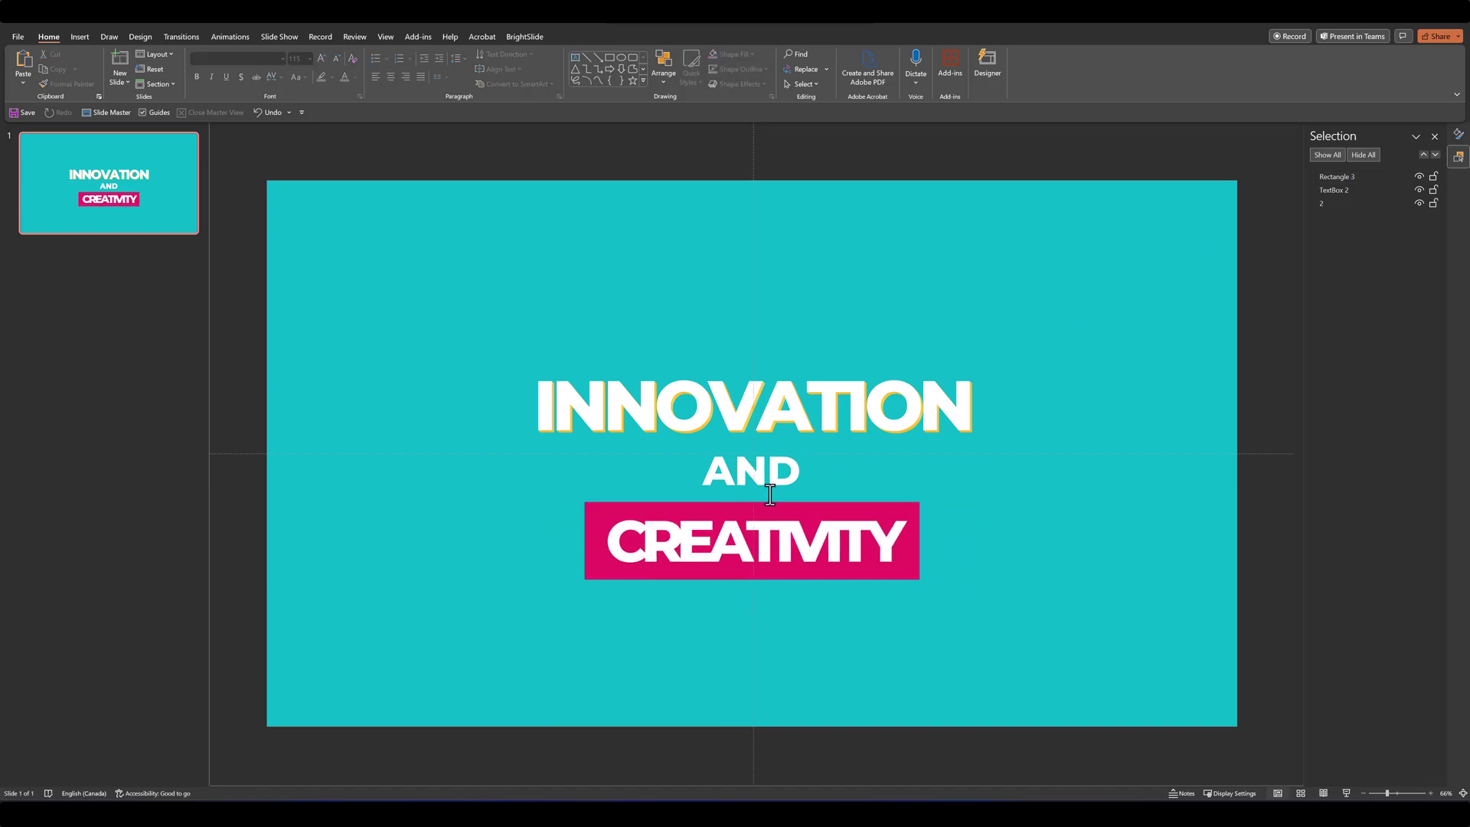
Step: Rename the AND text box to '3' and the CREATIVITY rectangle to '4'
double_click(1334, 190)
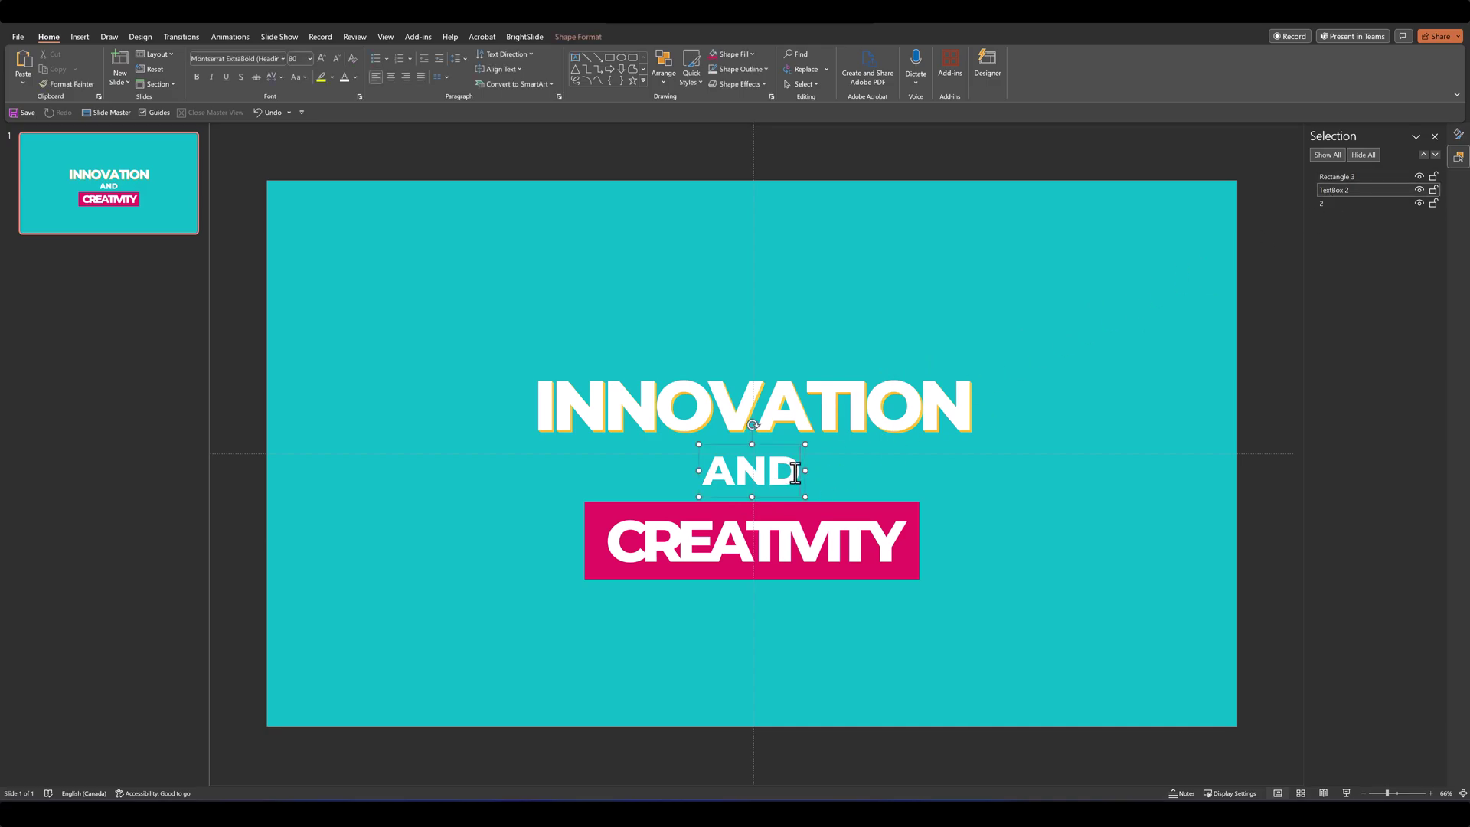
type("3")
double_click(1335, 176)
type("4")
key("Return")
key("Escape")
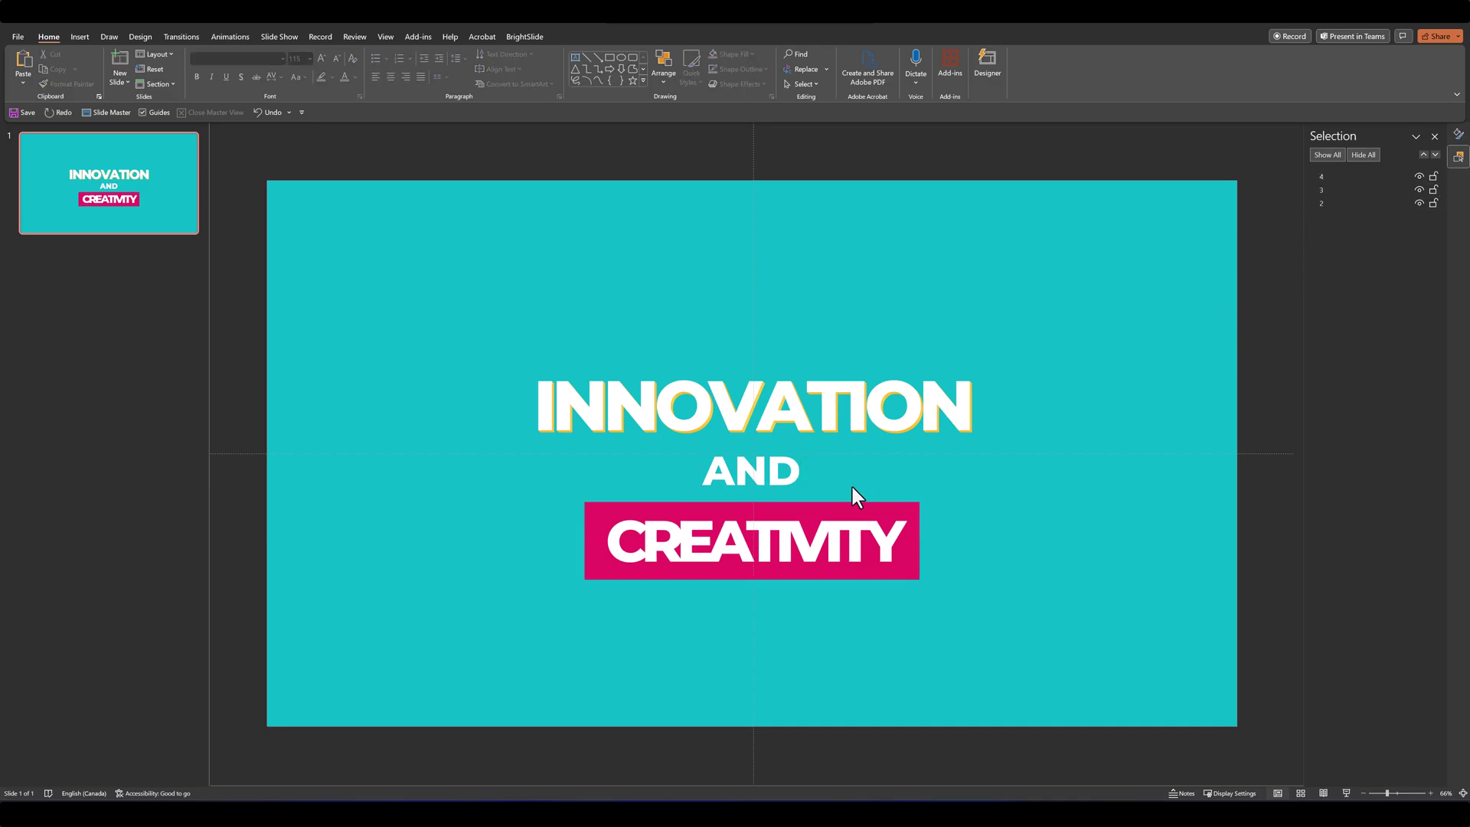
Step: Duplicate the pink CREATIVITY box below the original and fill the copy gold
left_click(695, 576)
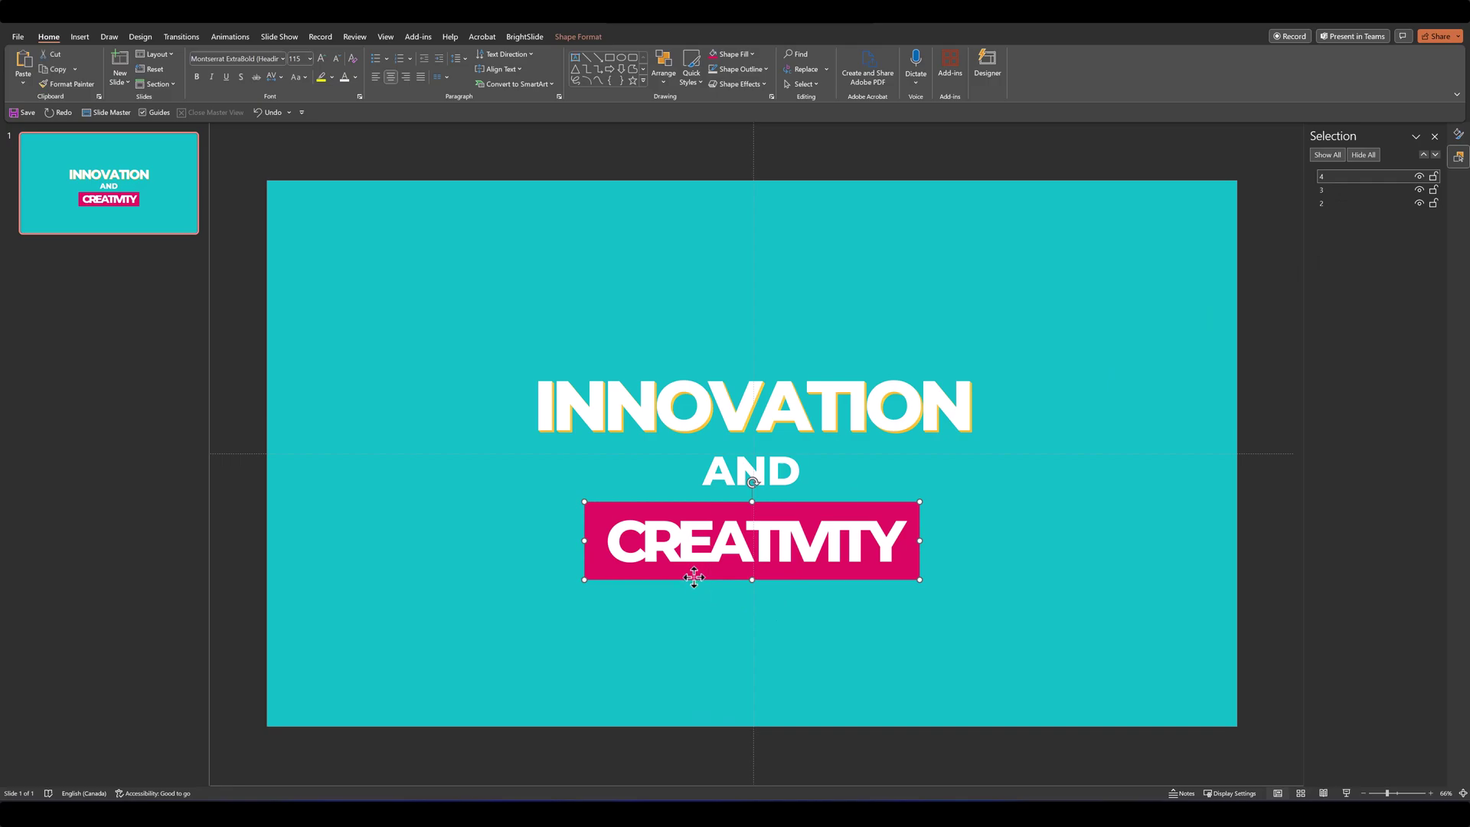
key("ctrl+c")
key("ctrl+v")
left_click_drag(709, 576, 708, 667)
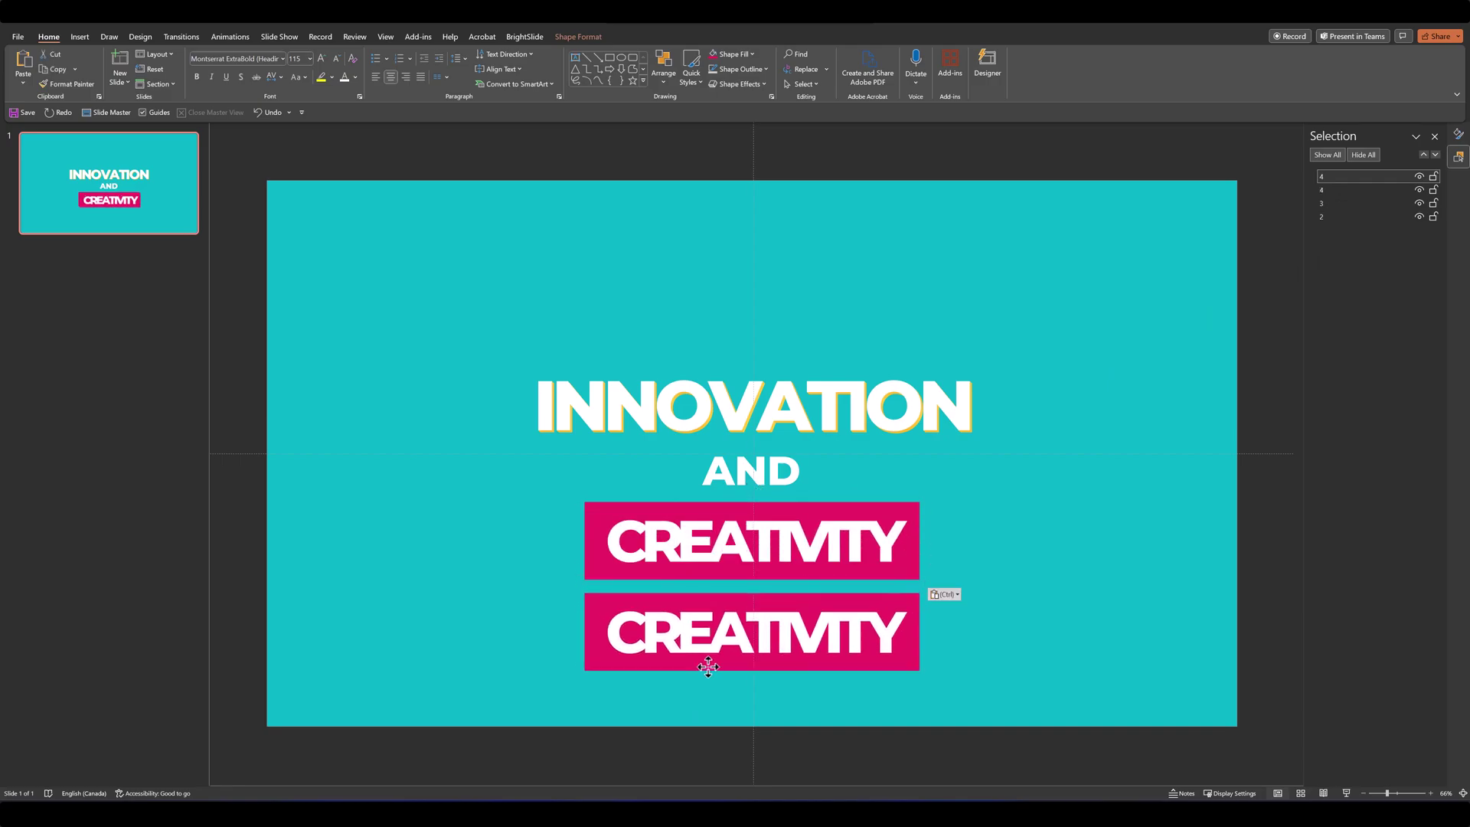
left_click(724, 54)
left_click(769, 84)
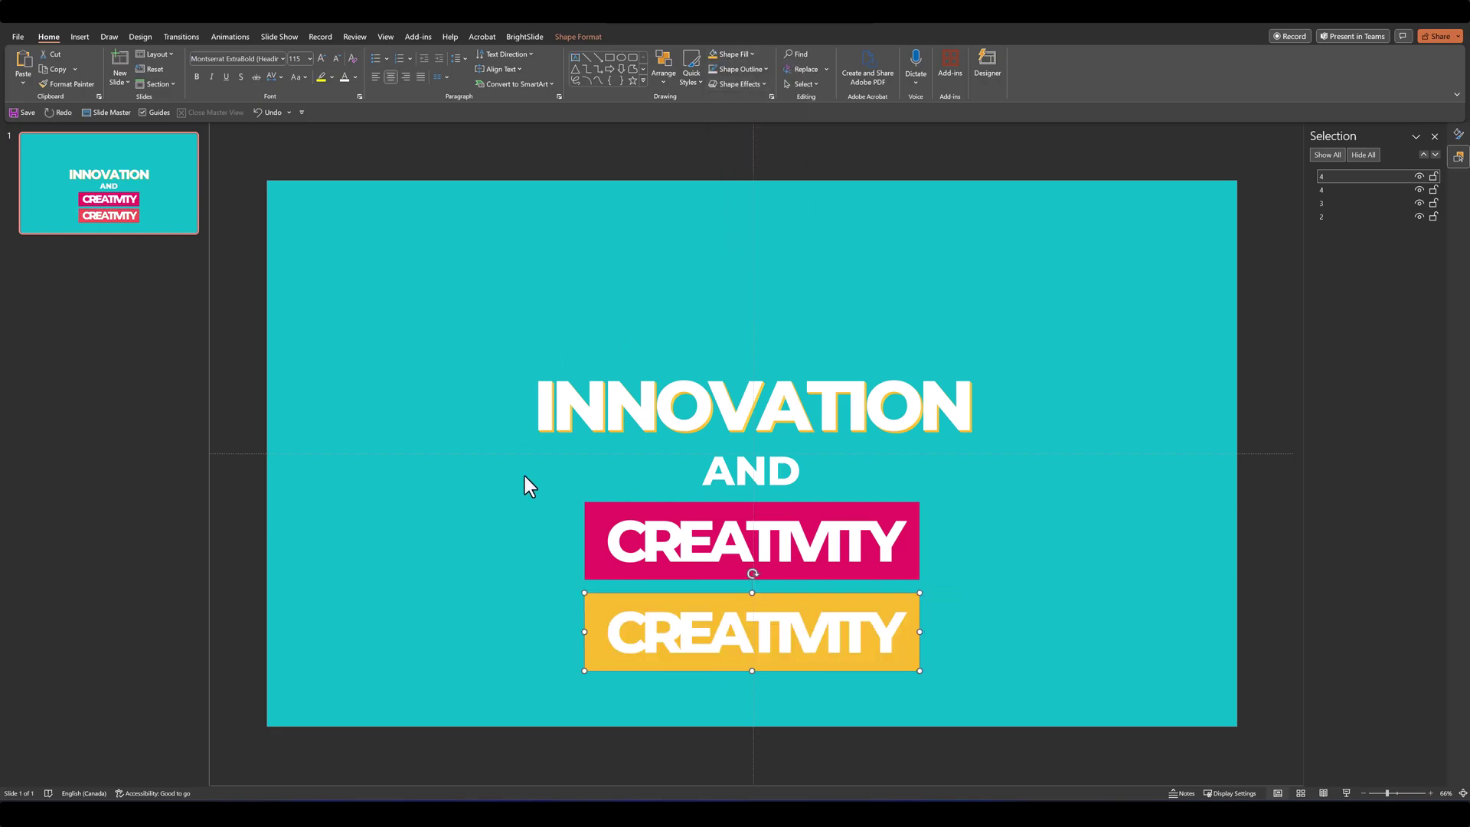
Step: Change the gold box text to WITHOUT at 72 pt, expanded spacing, resized and centred
double_click(623, 635)
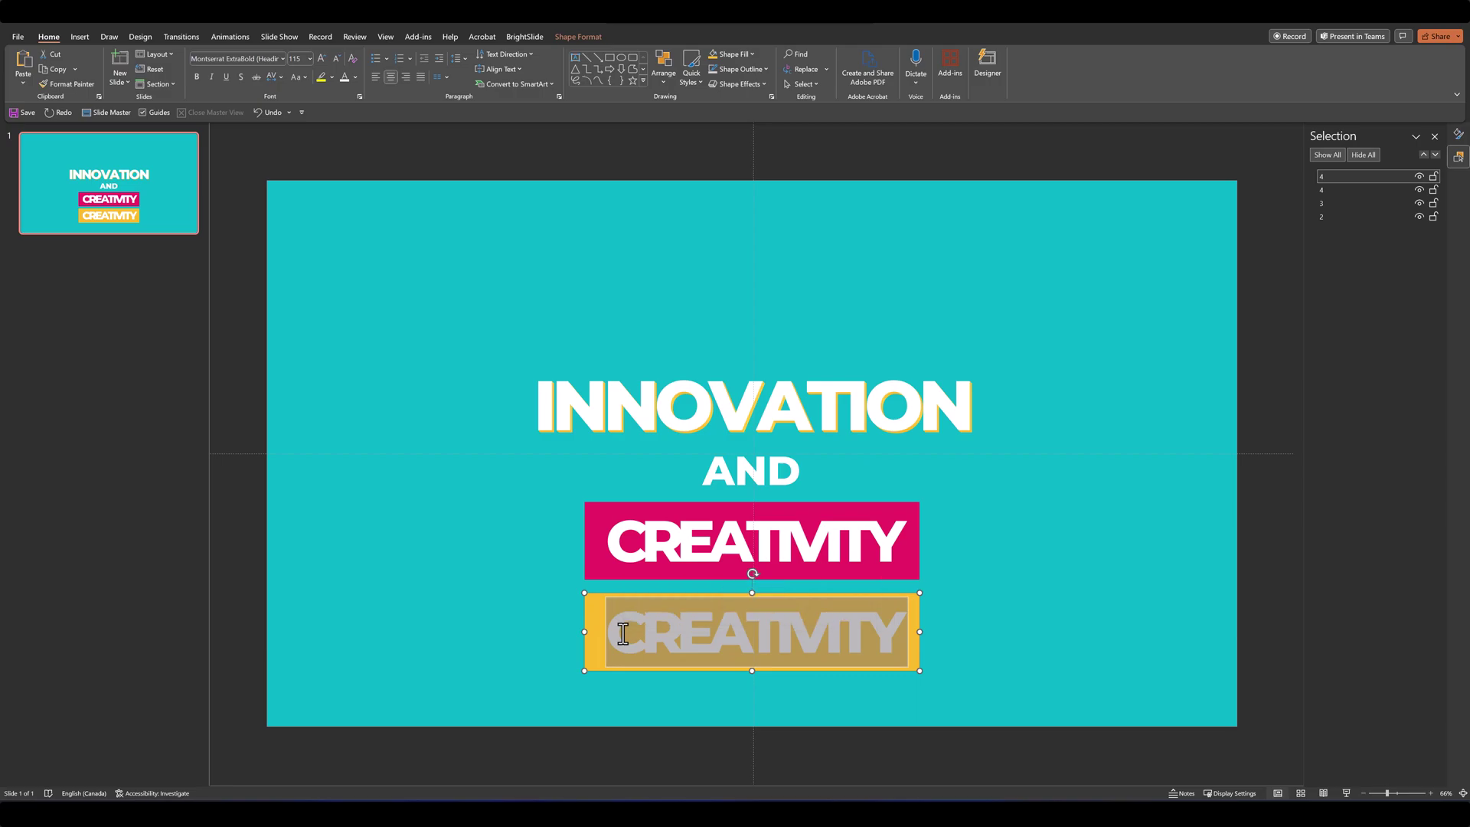
type("WITHOUT")
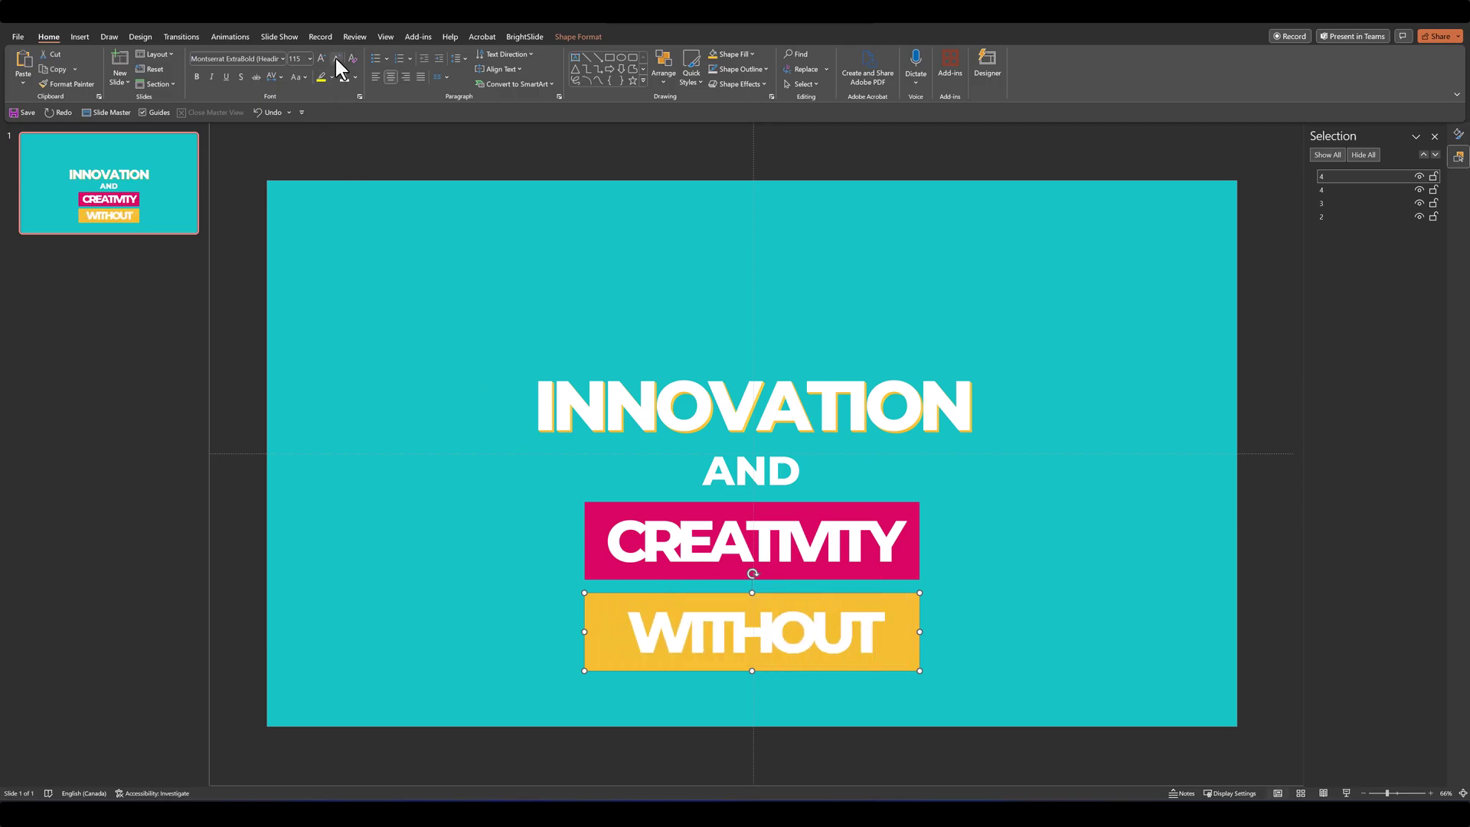
left_click(337, 58)
left_click(336, 58)
left_click(336, 58)
left_click(337, 58)
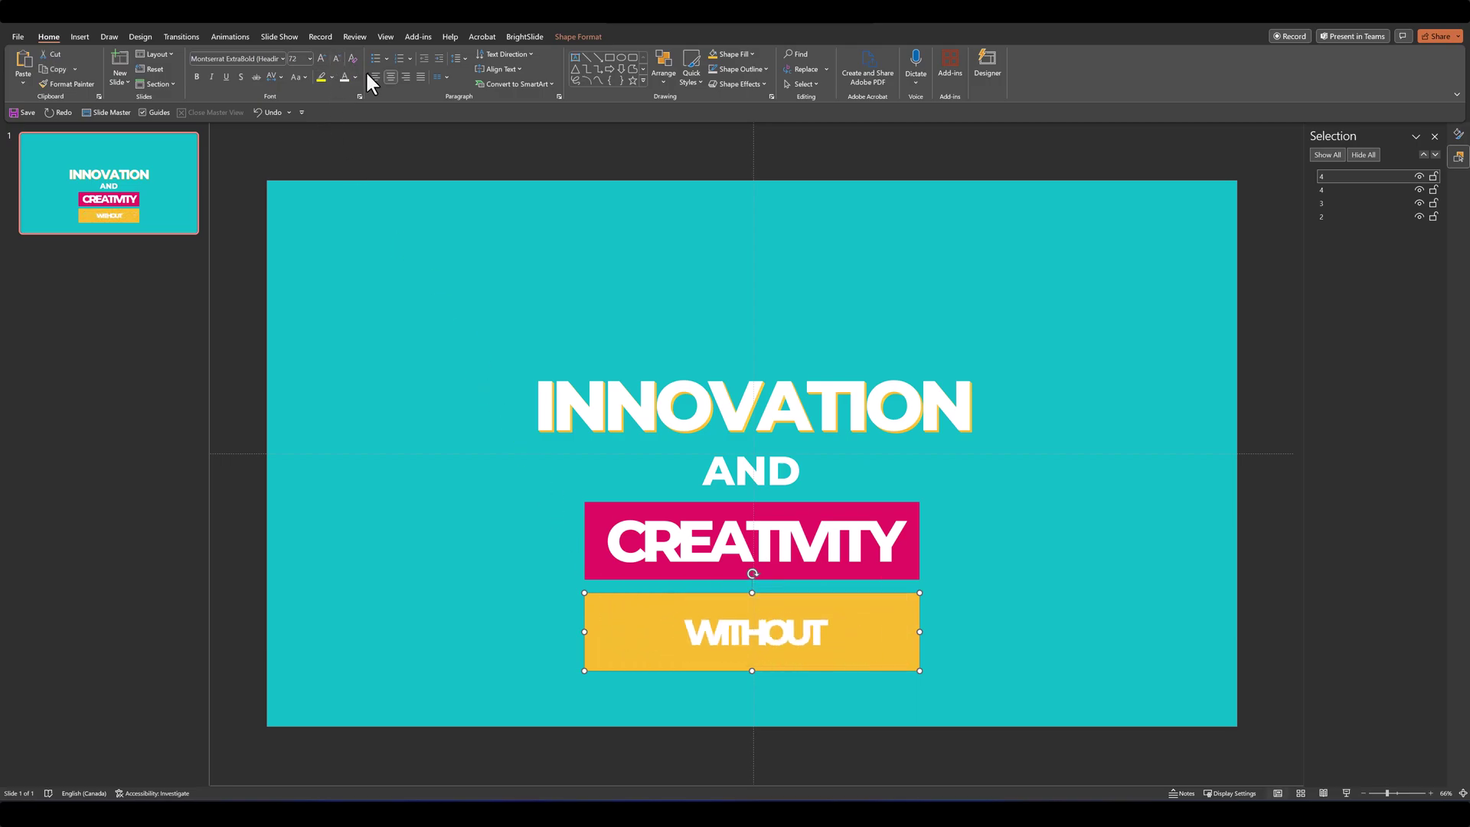
left_click(359, 96)
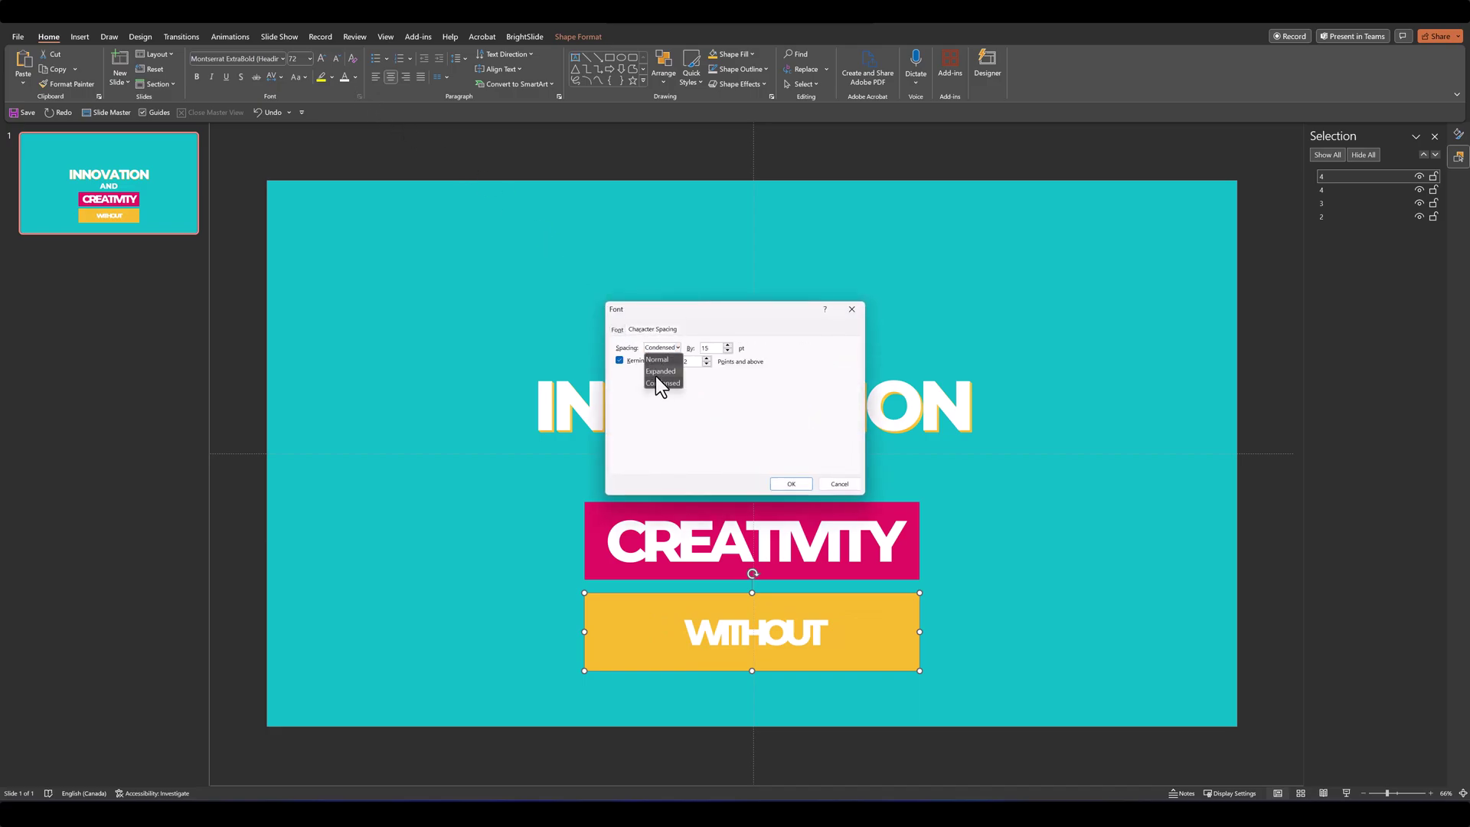
left_click(656, 373)
key("Return")
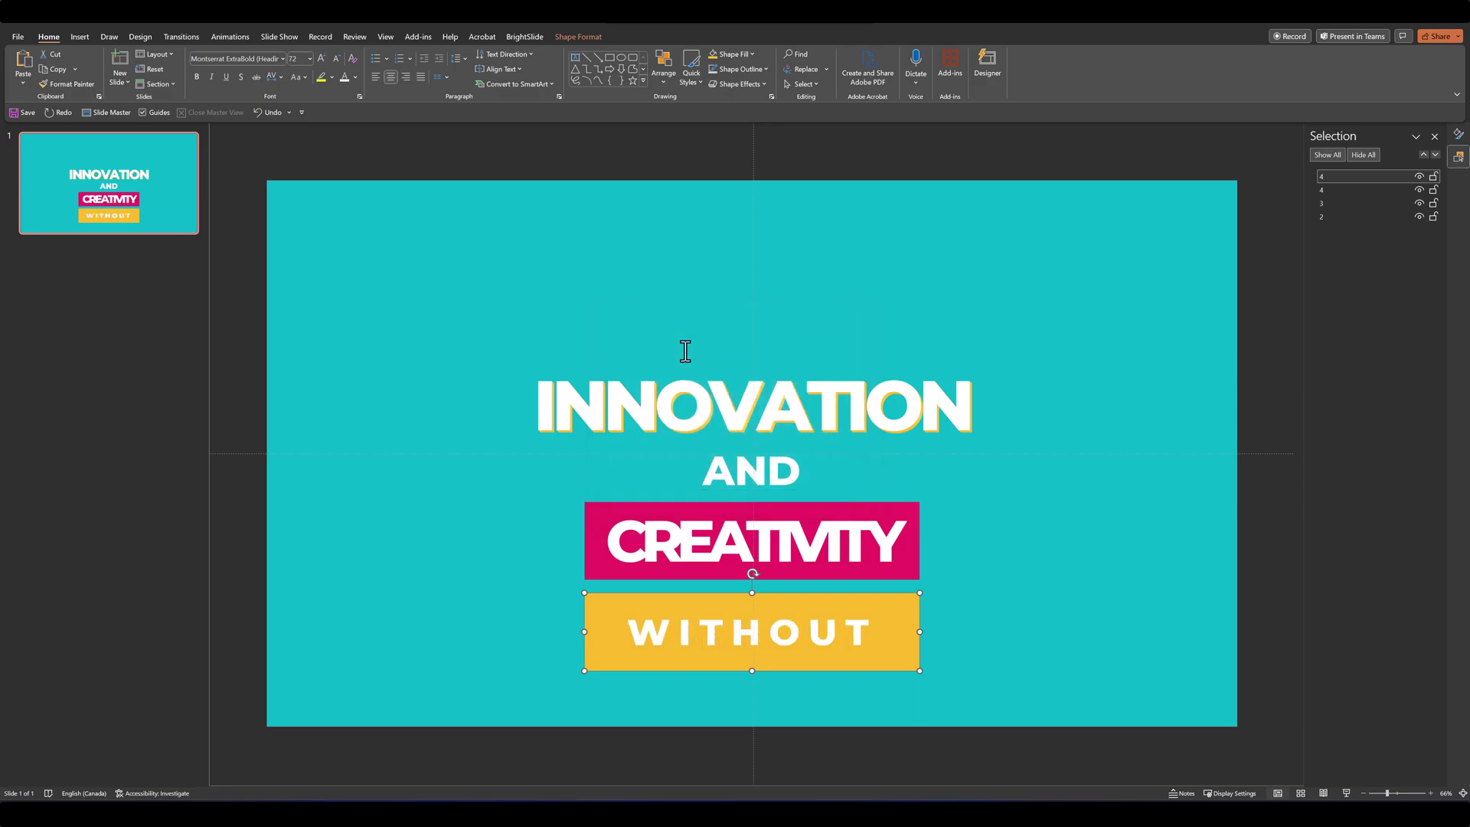
left_click_drag(752, 670, 753, 643)
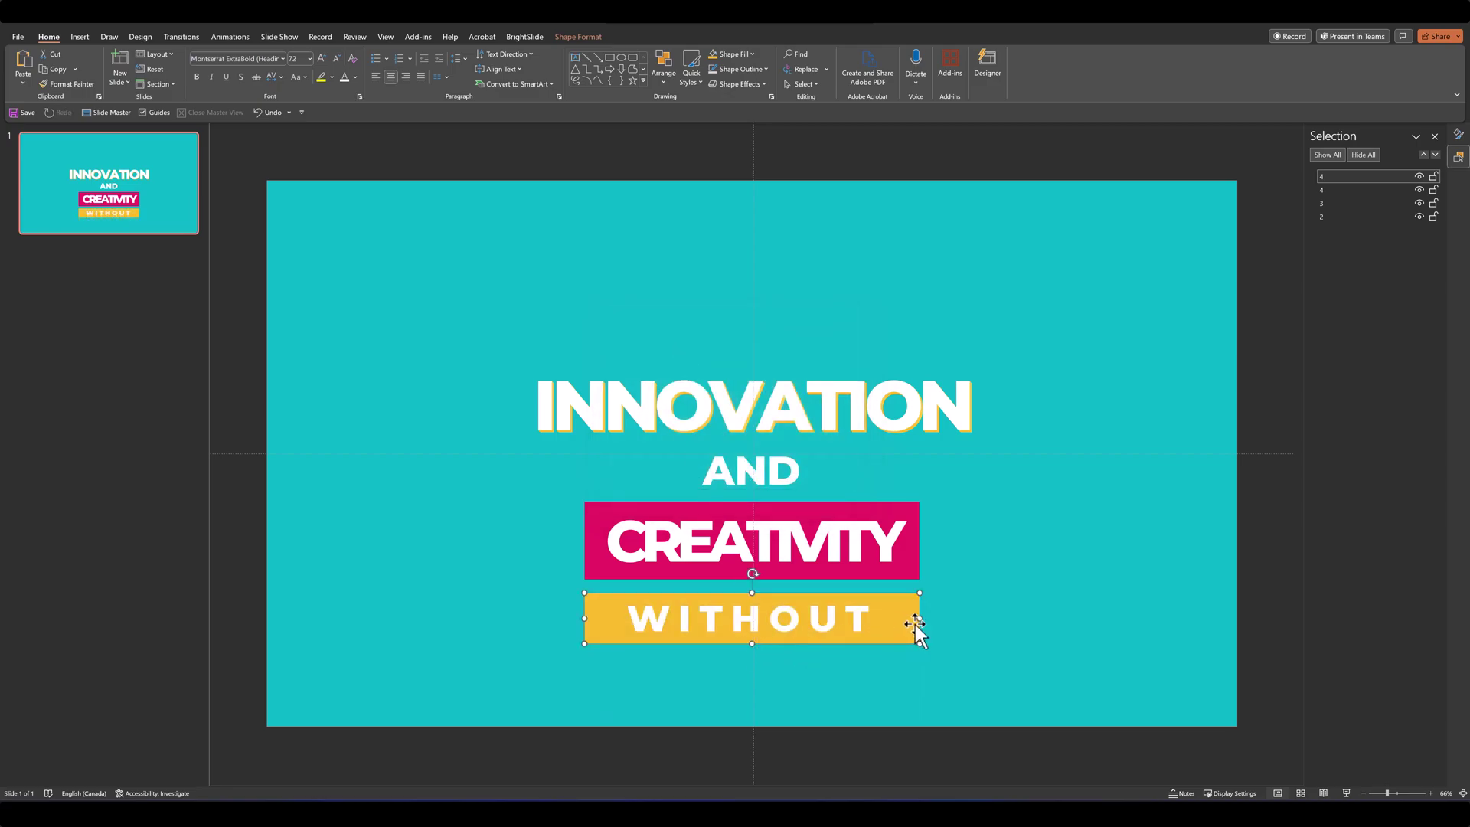
left_click_drag(916, 619, 847, 619)
left_click_drag(706, 644, 737, 642)
Step: Duplicate the INNOVATION text below WITHOUT and change it to FAILURE
left_click(555, 461)
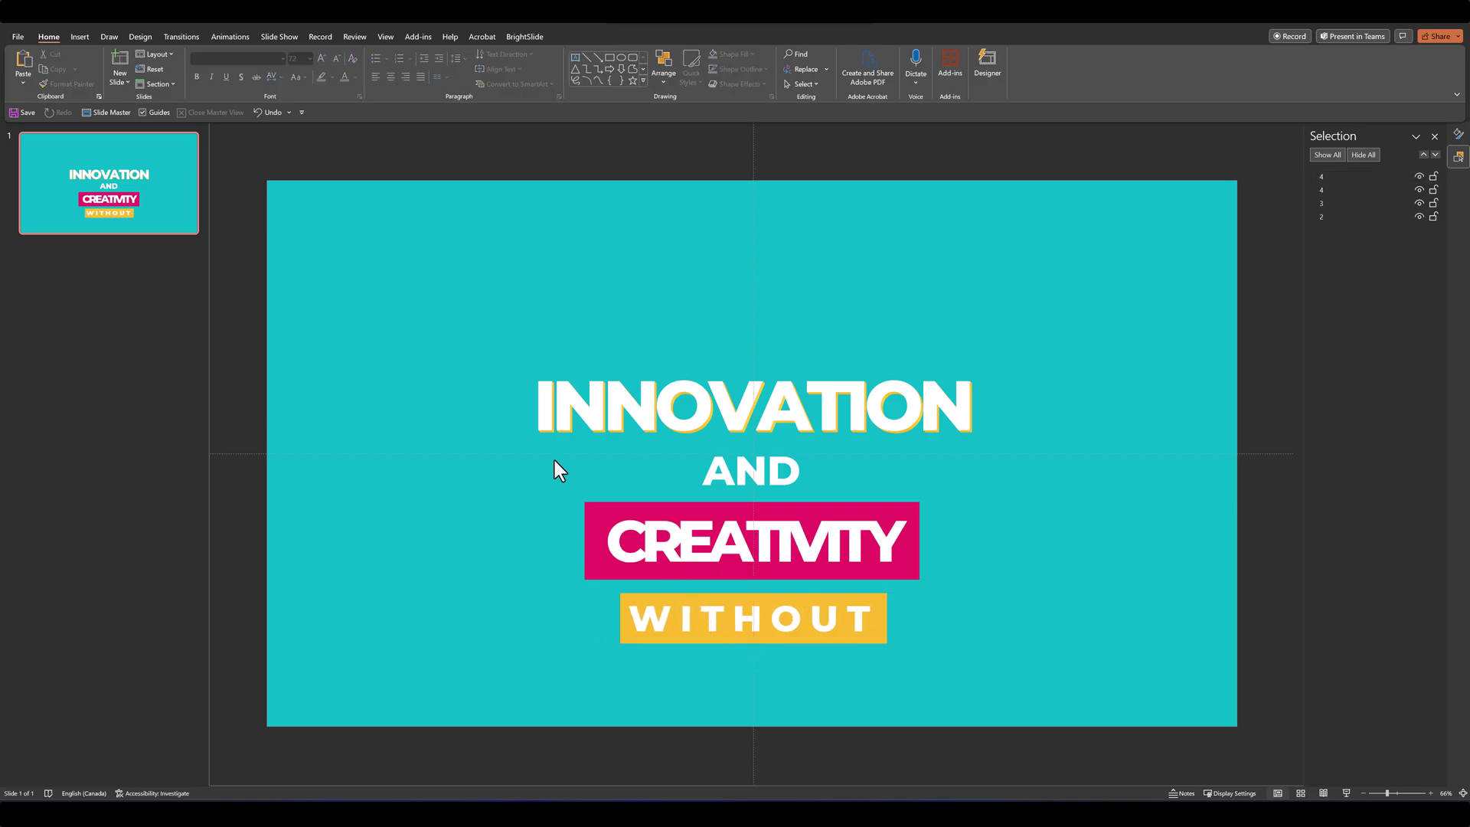
left_click(556, 449)
key("ctrl+c")
key("ctrl+v")
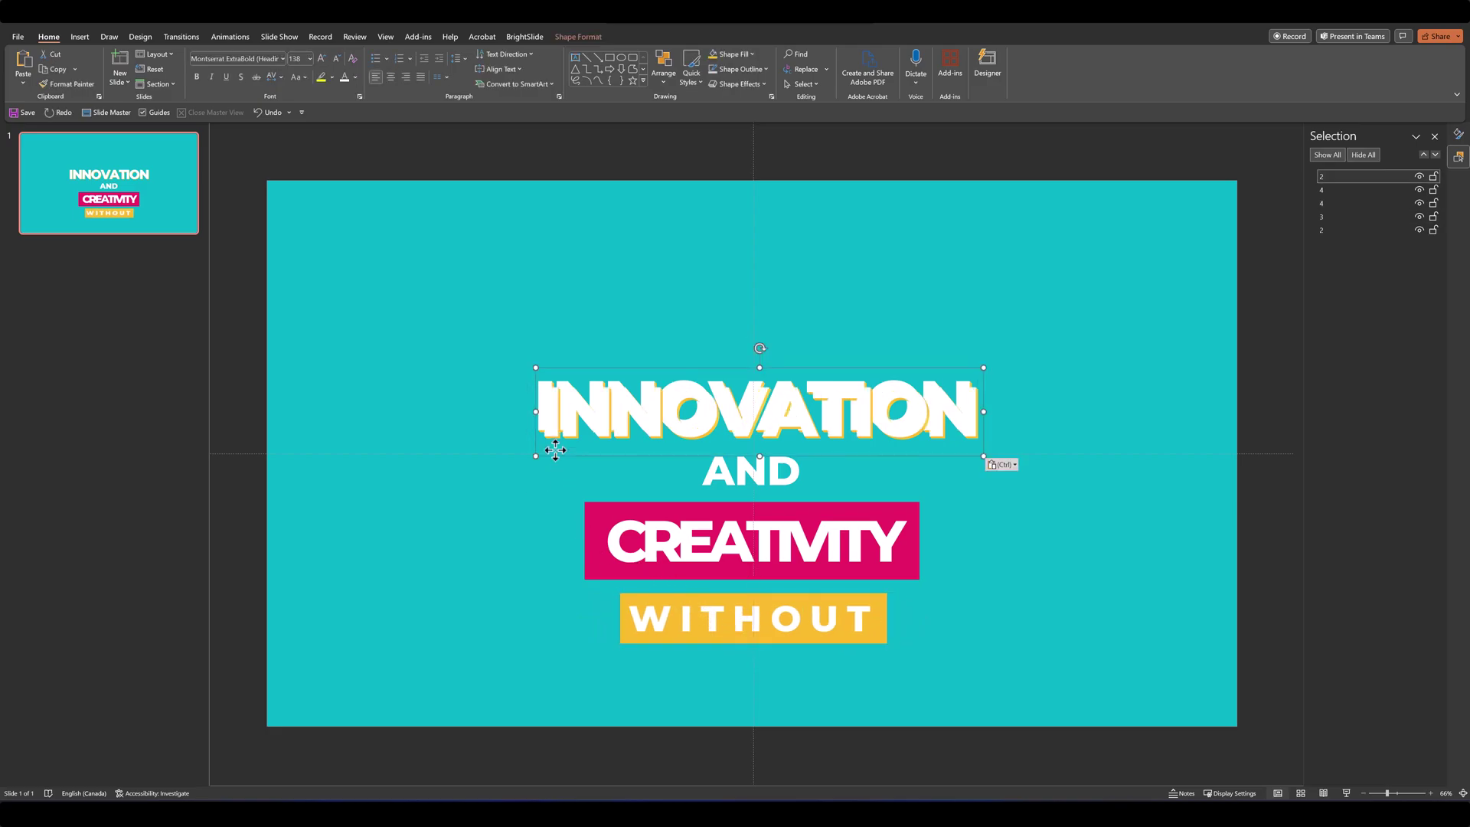
left_click_drag(585, 462, 578, 719)
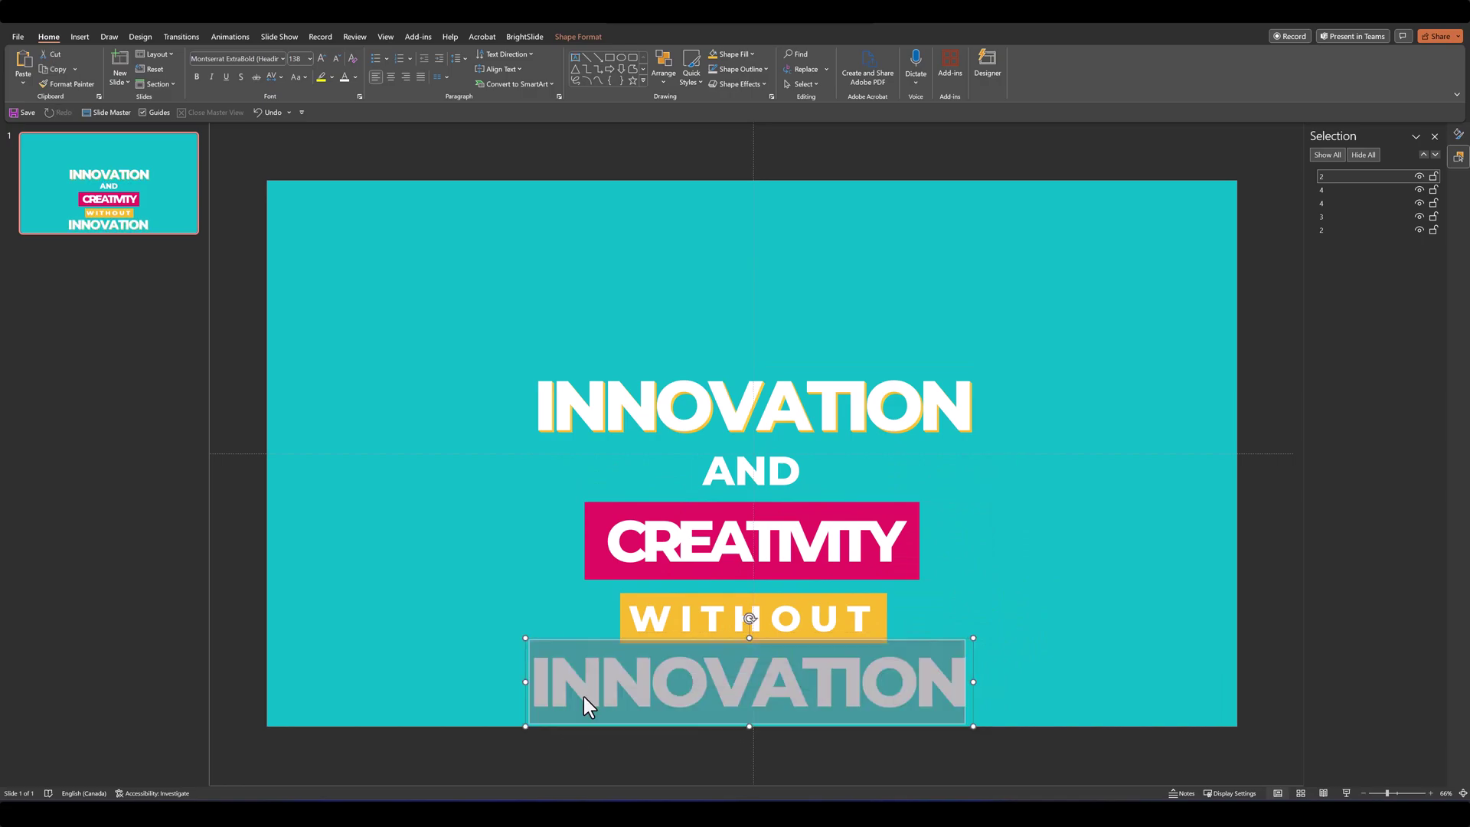
type("FAILURE")
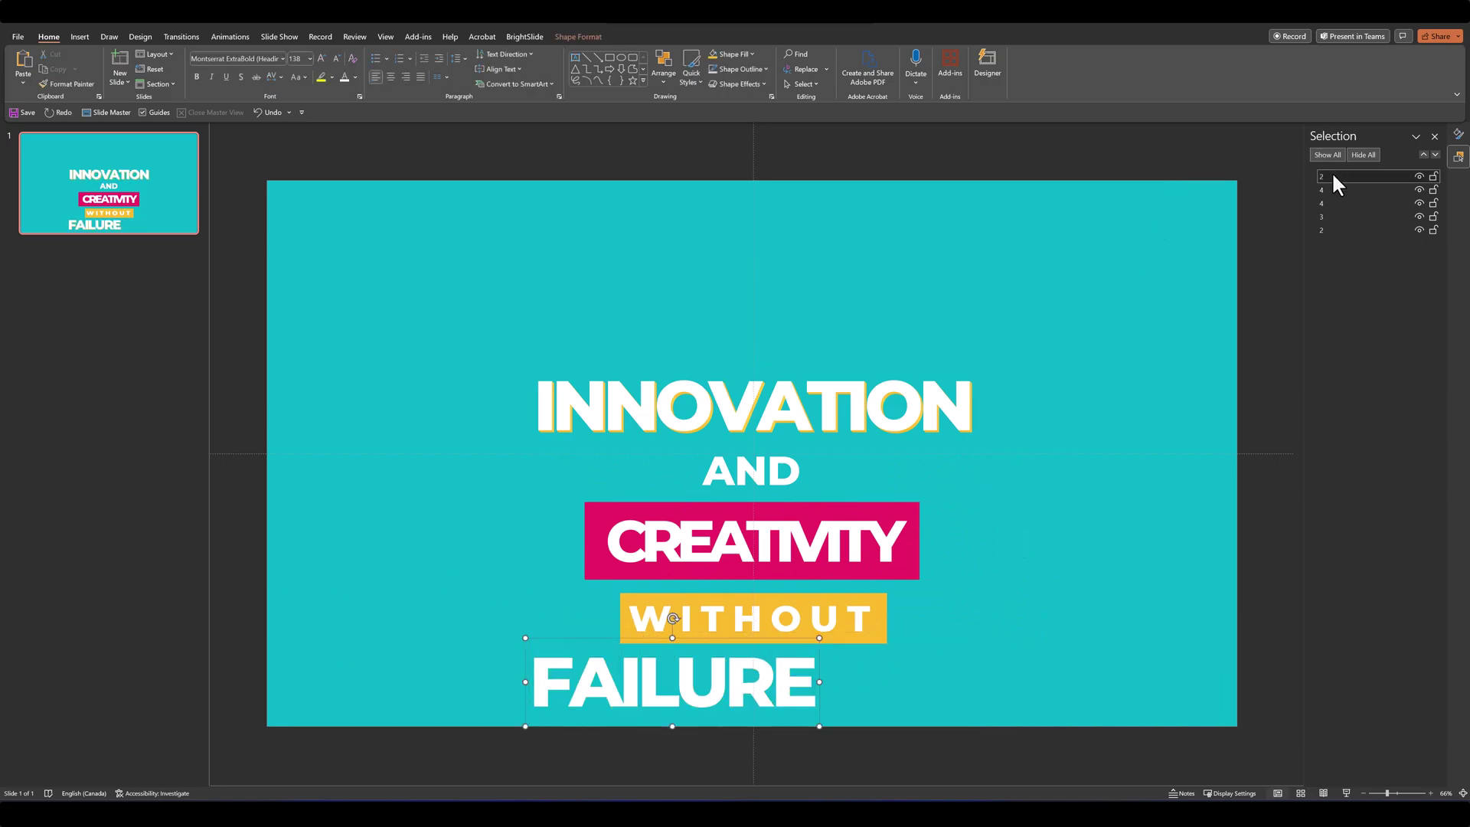
Step: Name the FAILURE object '6' and the WITHOUT box '5', then select WITHOUT
double_click(1333, 177)
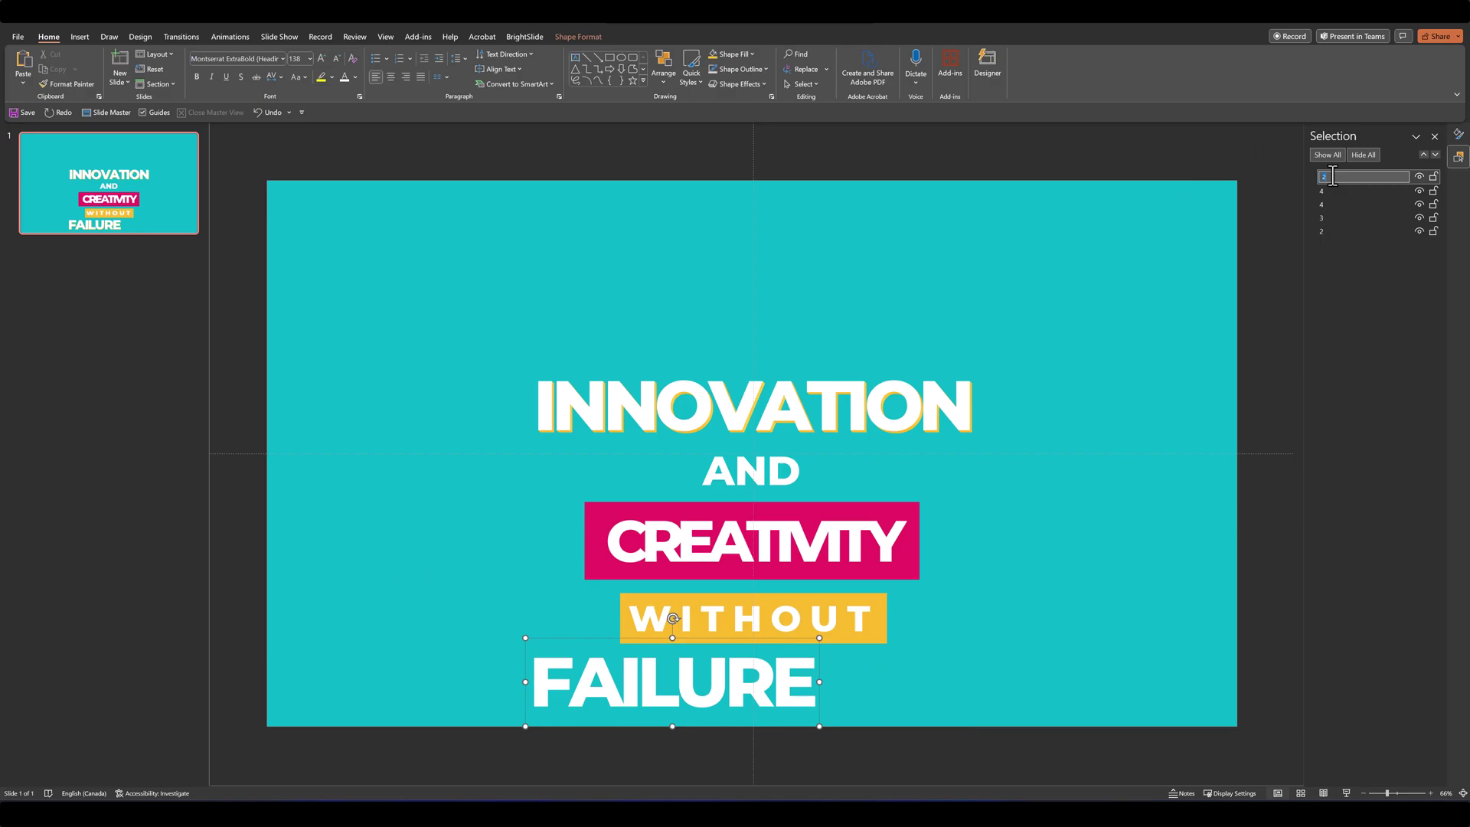
type("6")
left_click(769, 619)
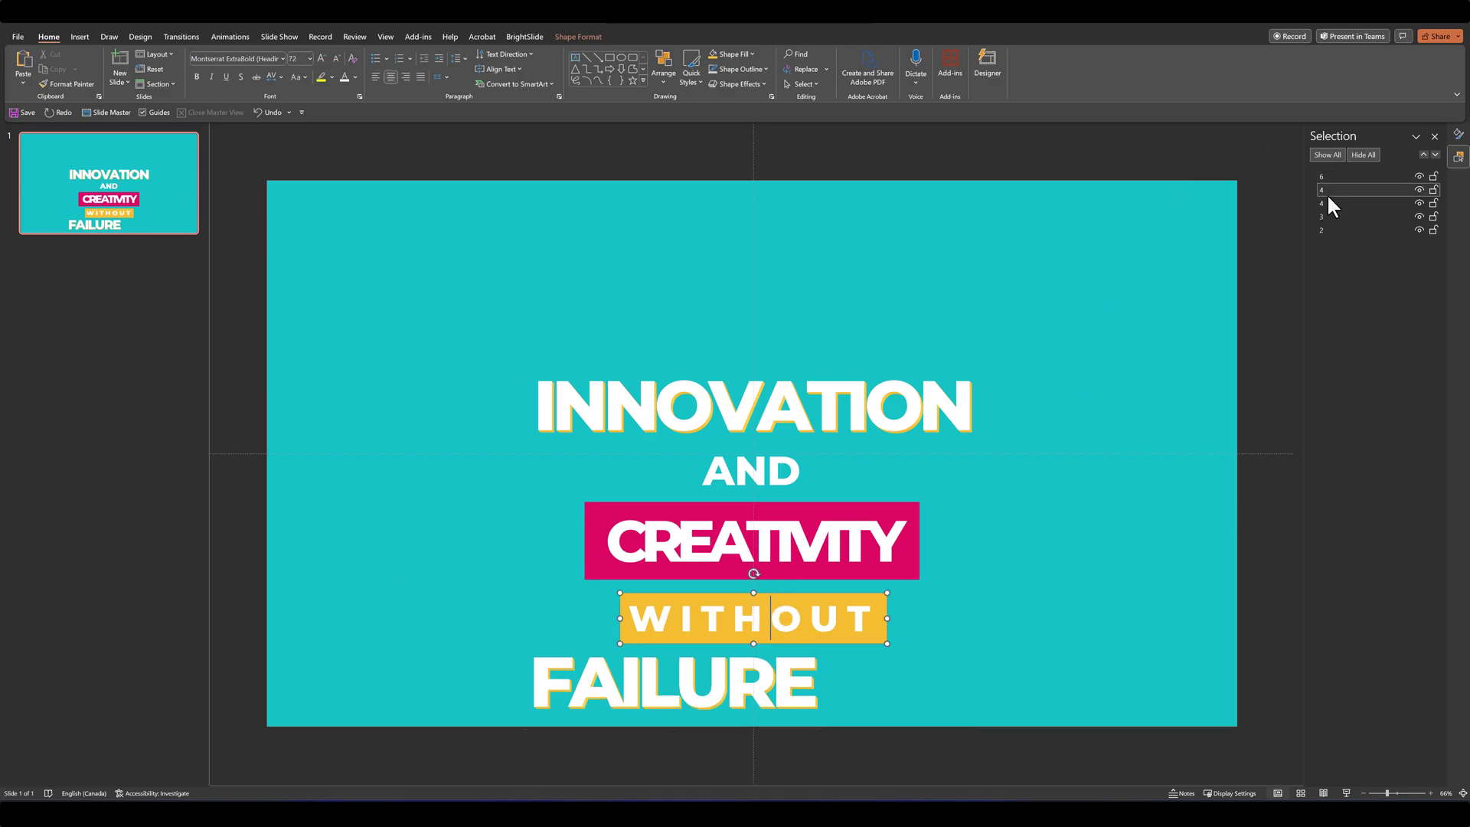
type("5")
left_click(1284, 287)
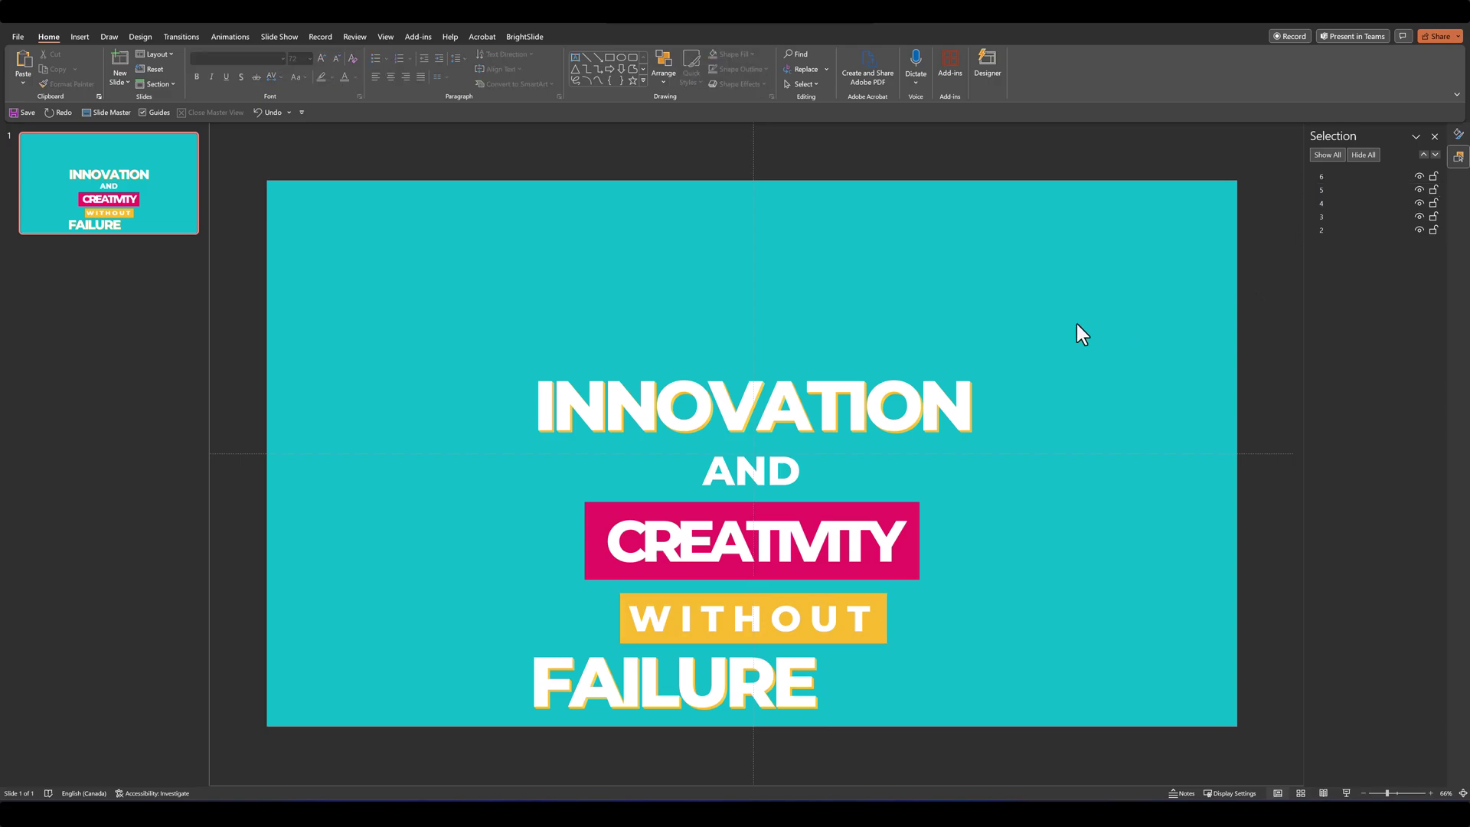
left_click(642, 642)
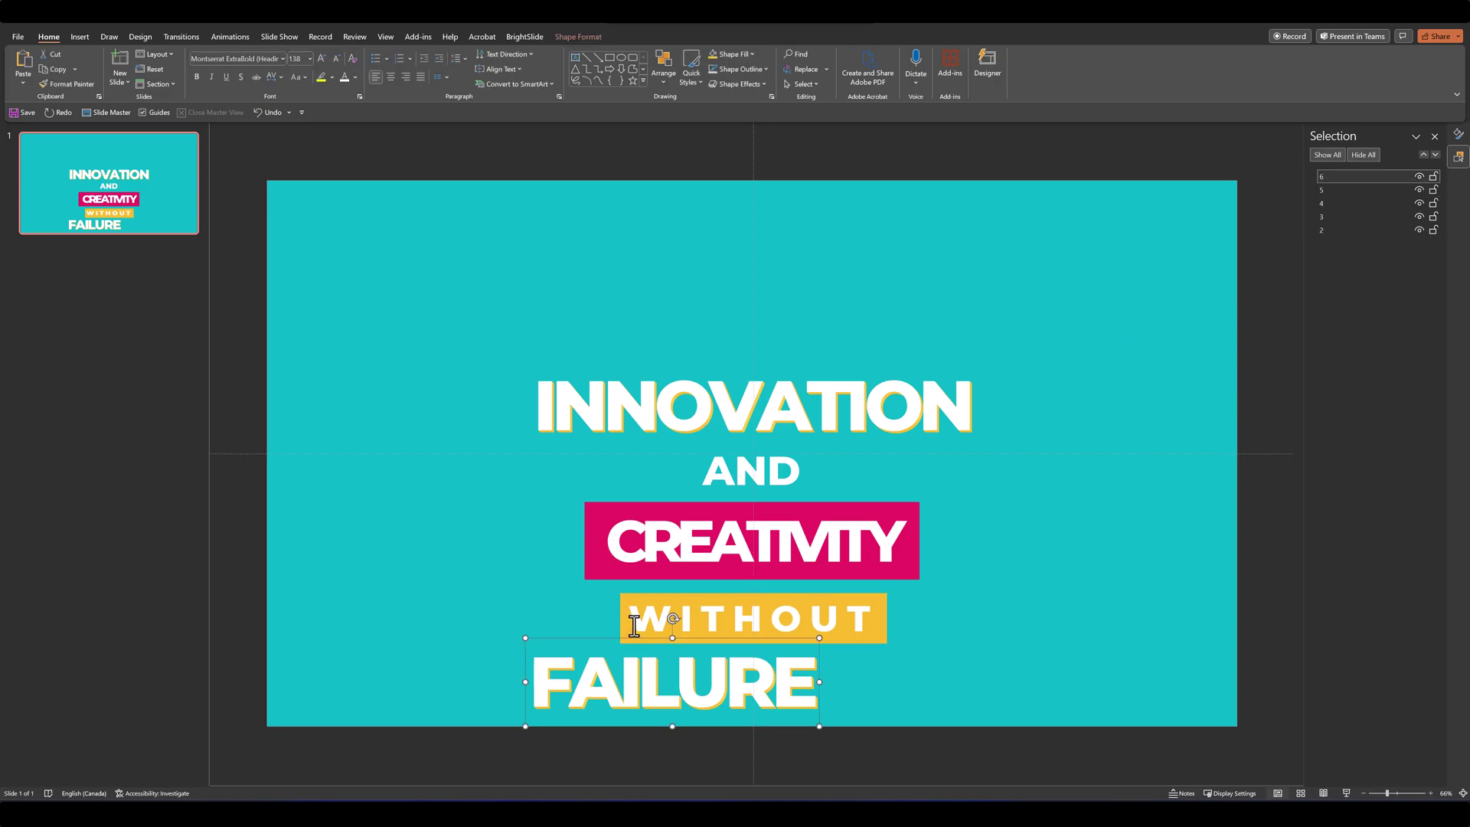
Step: Copy the WITHOUT box to the slide top, retype it as THERE IS NO, and widen it
left_click(622, 594)
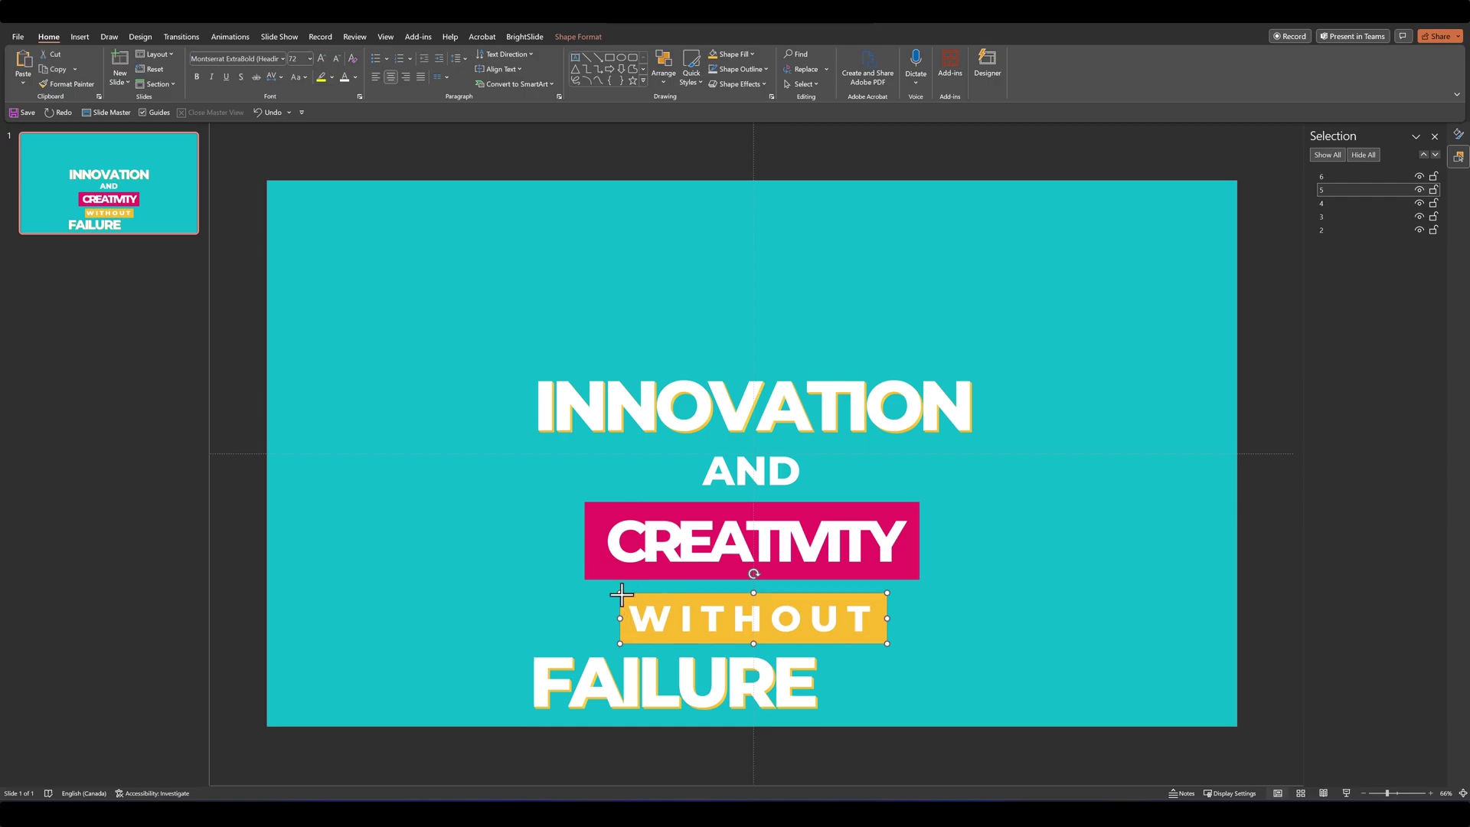
key("ctrl+c")
key("ctrl+v")
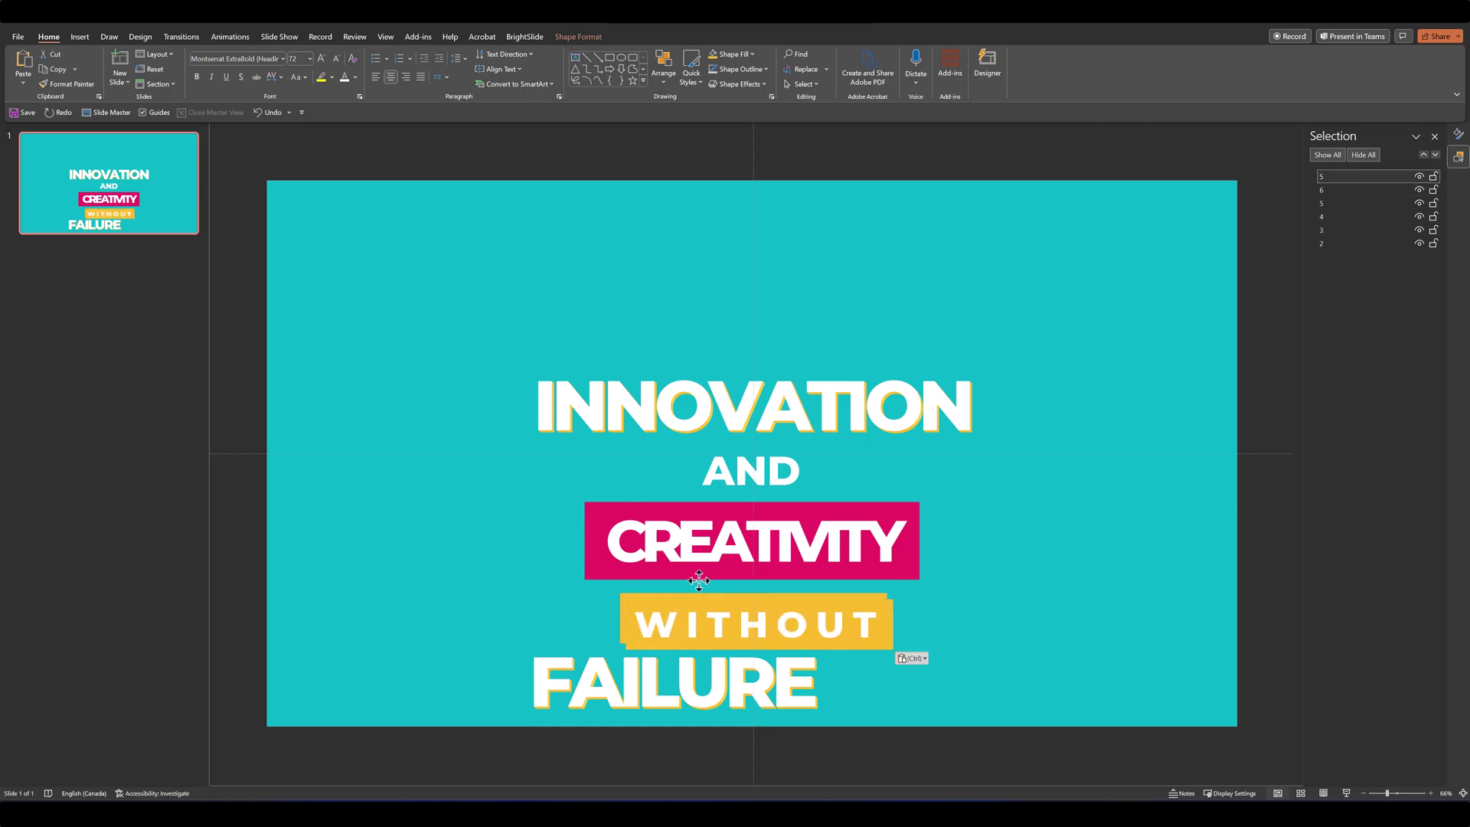
left_click_drag(689, 595, 685, 235)
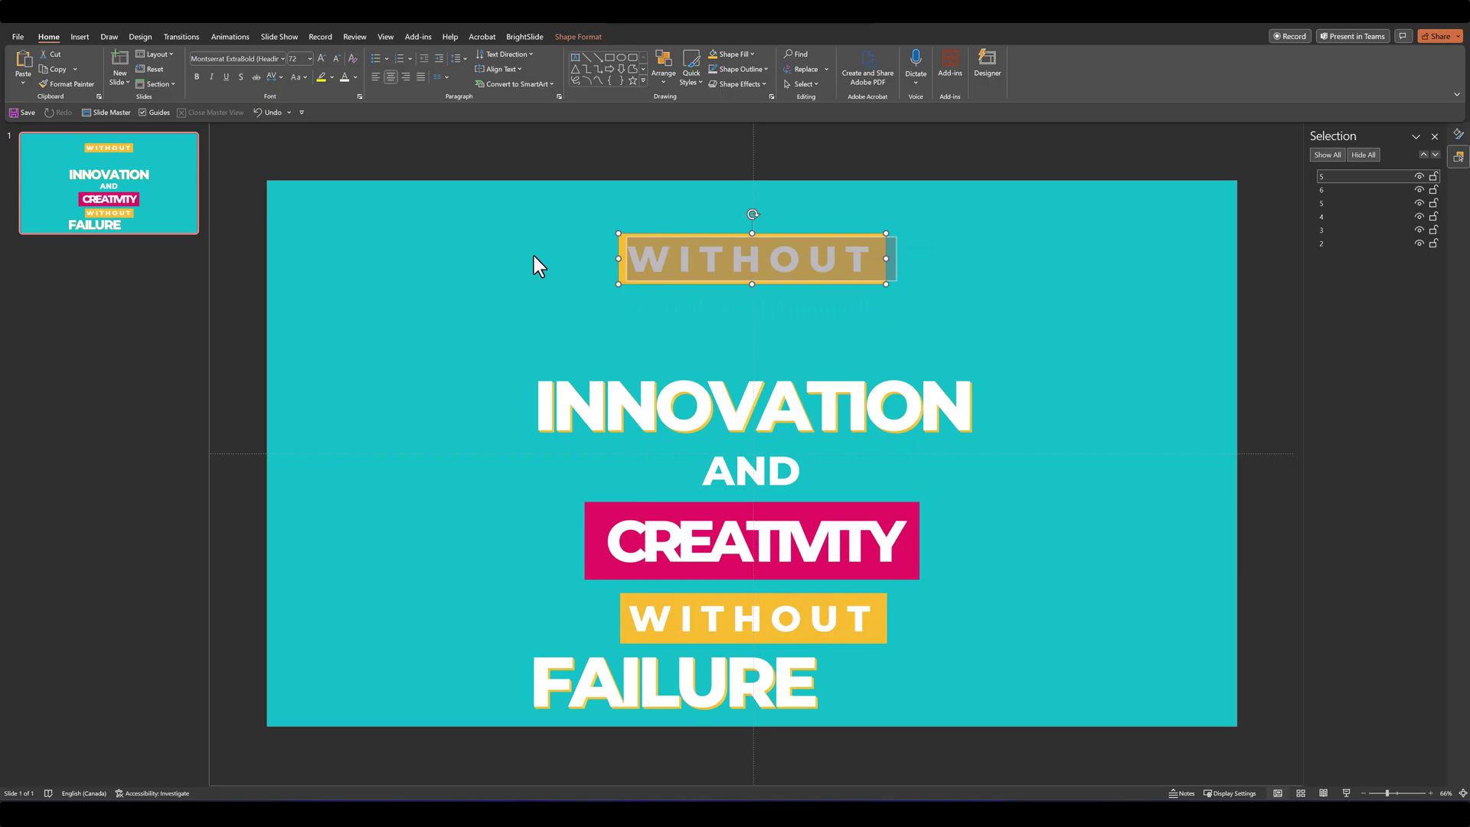
type("THERE IS NO")
left_click_drag(618, 259, 576, 266)
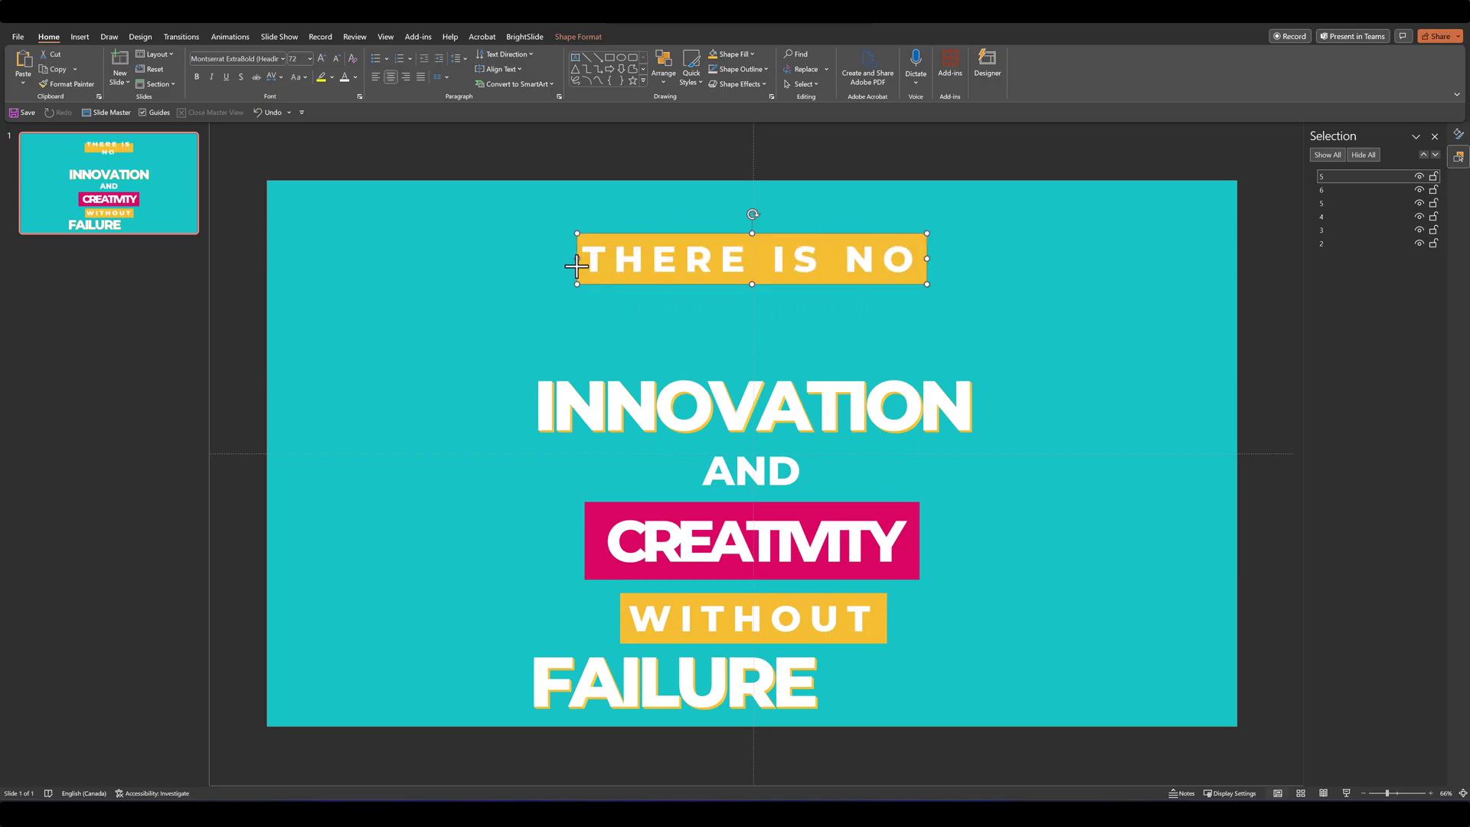
Step: Draw a pink rectangle over THERE IS NO and bring the text in front of it
left_click(605, 56)
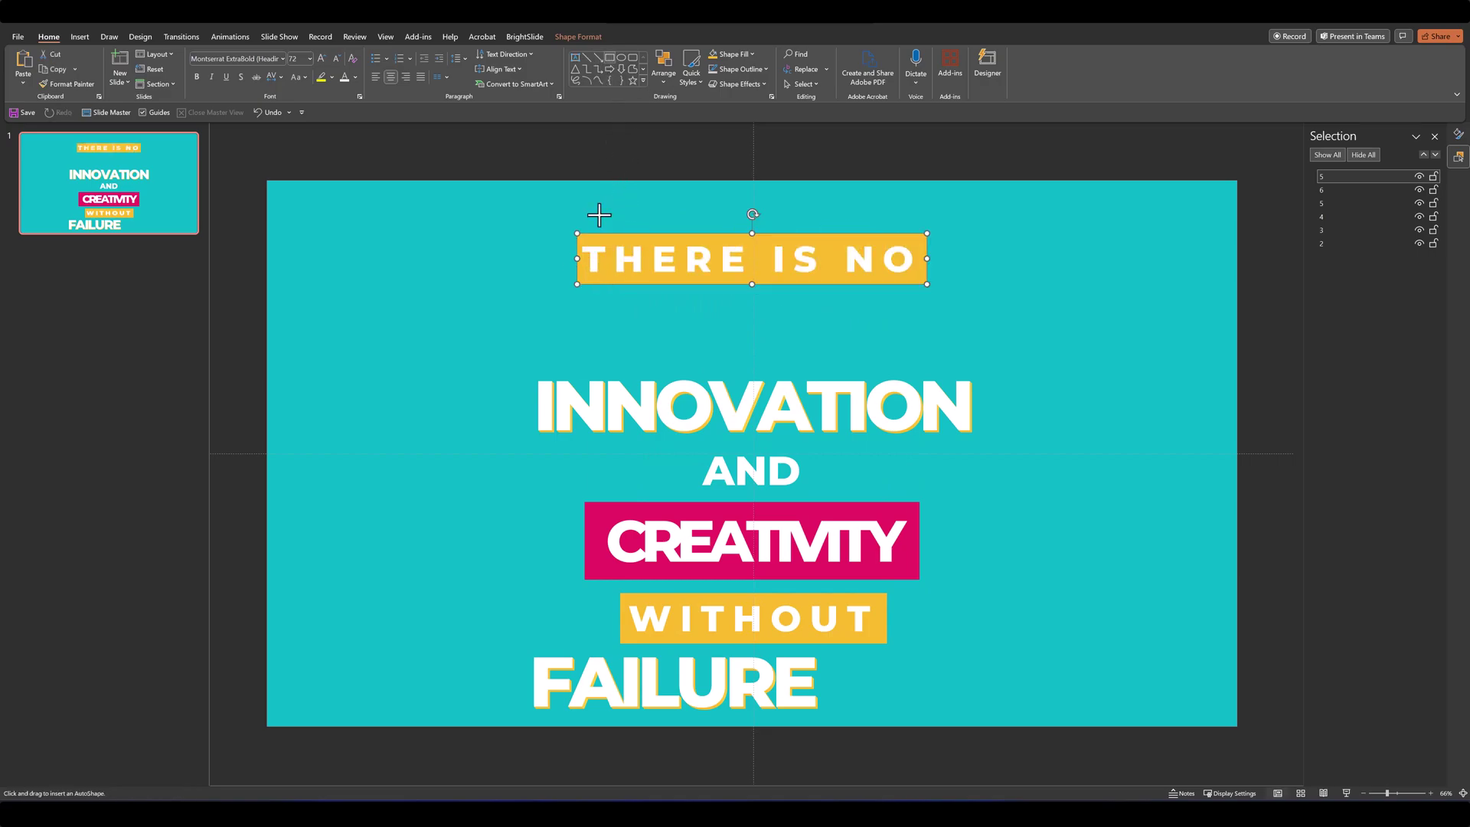
left_click_drag(599, 215, 911, 254)
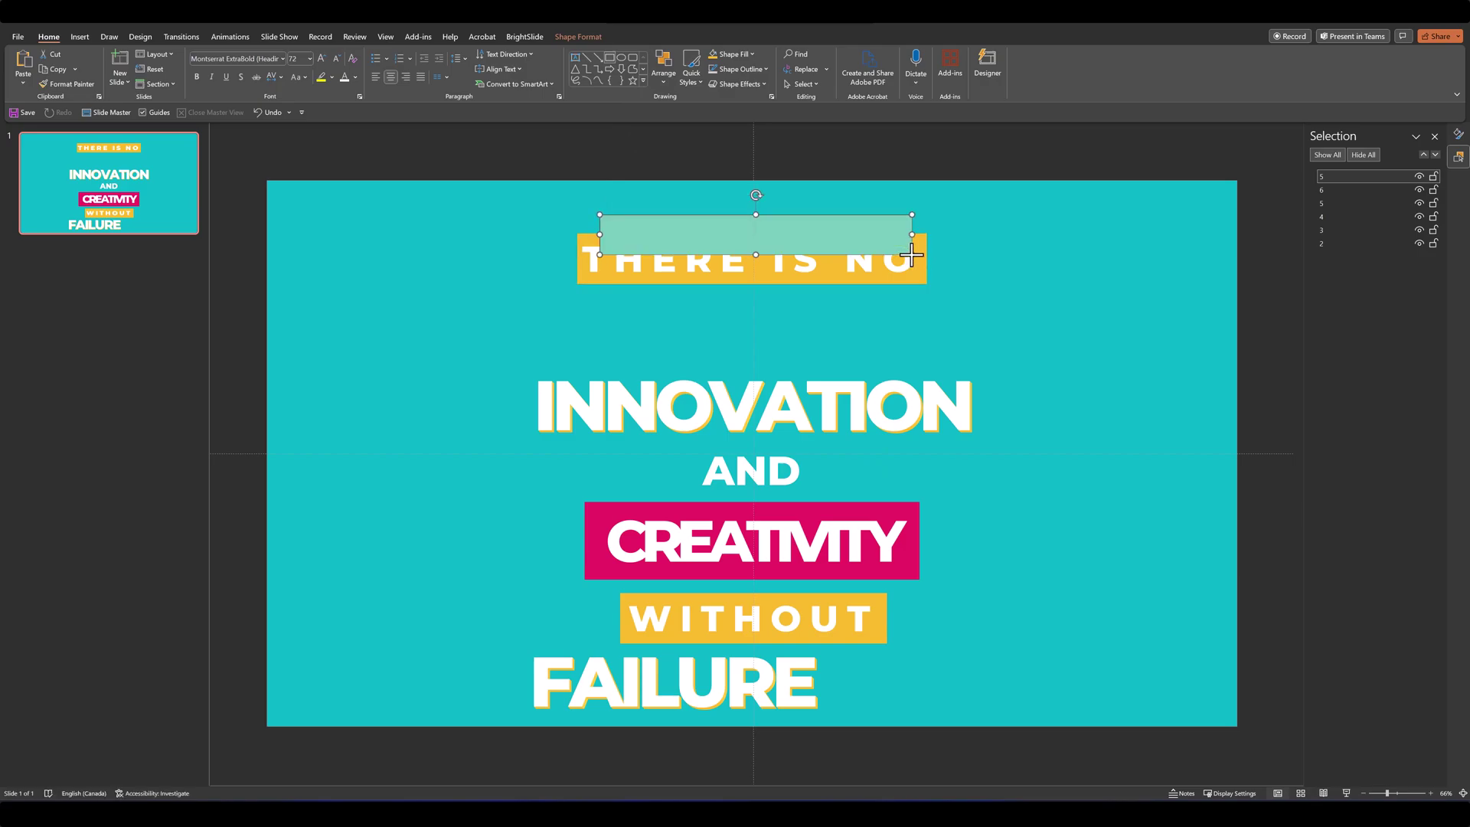
left_click(439, 57)
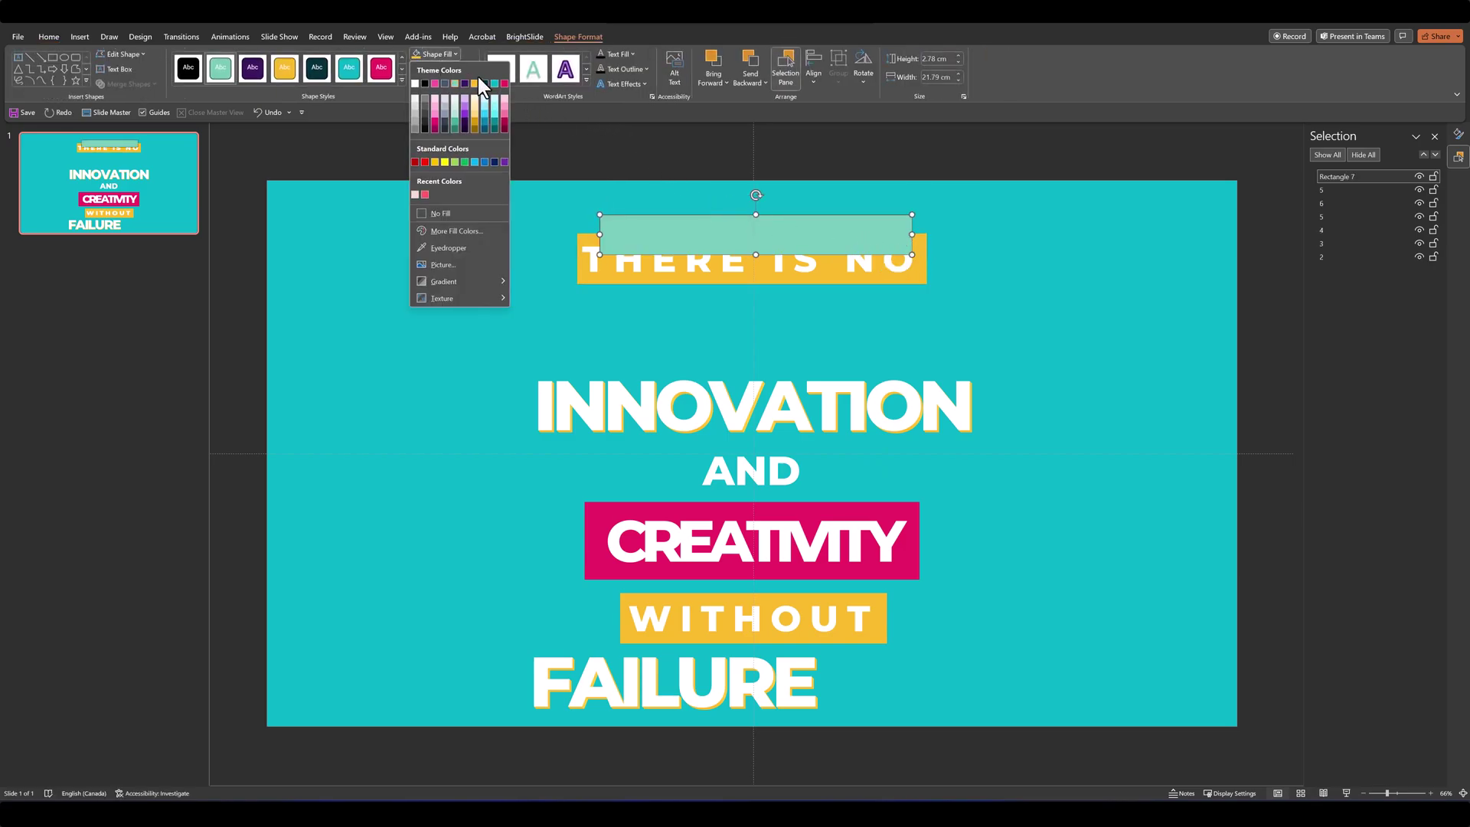
left_click(507, 86)
right_click(628, 280)
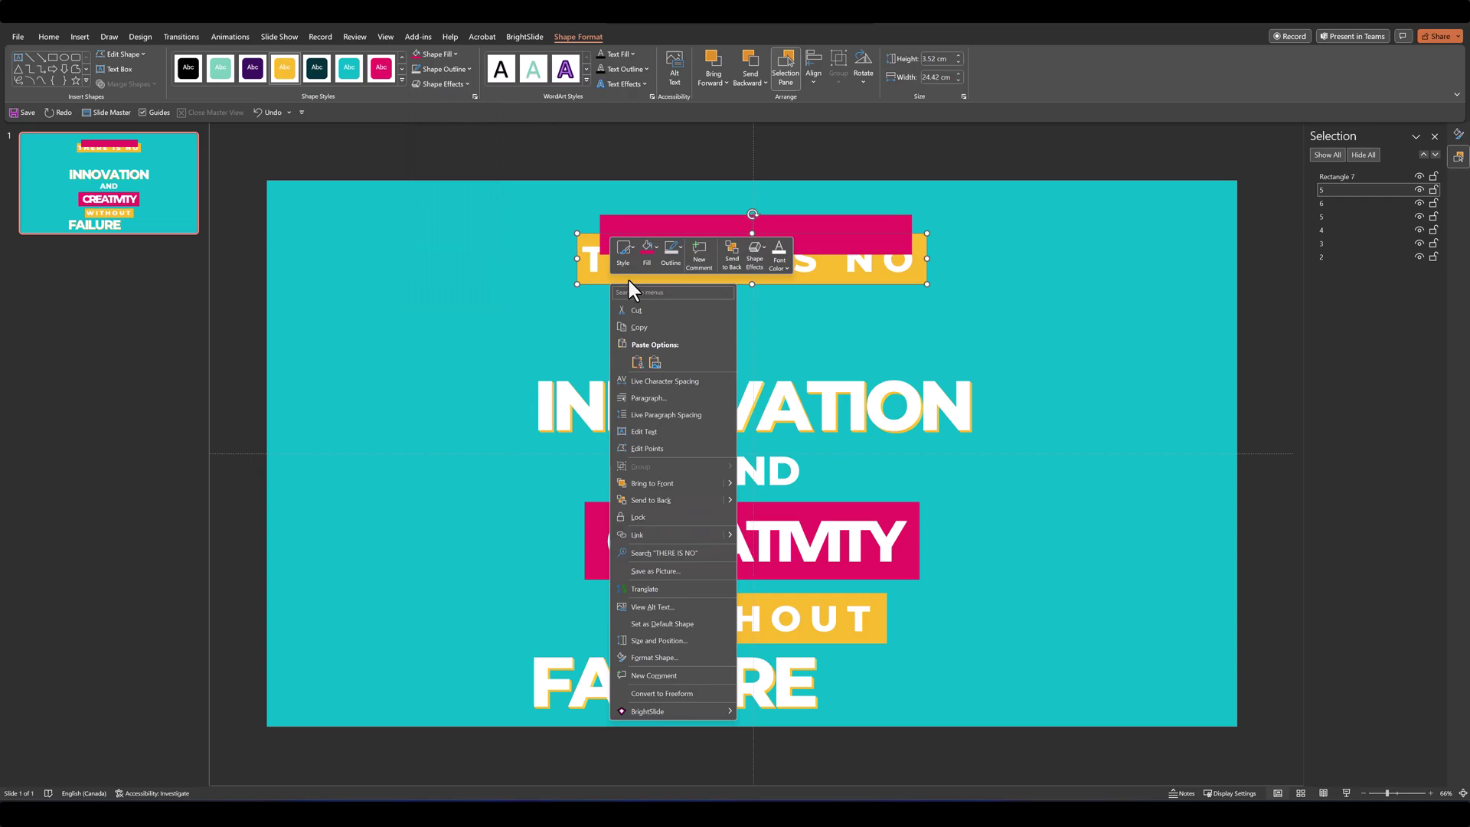
left_click(659, 490)
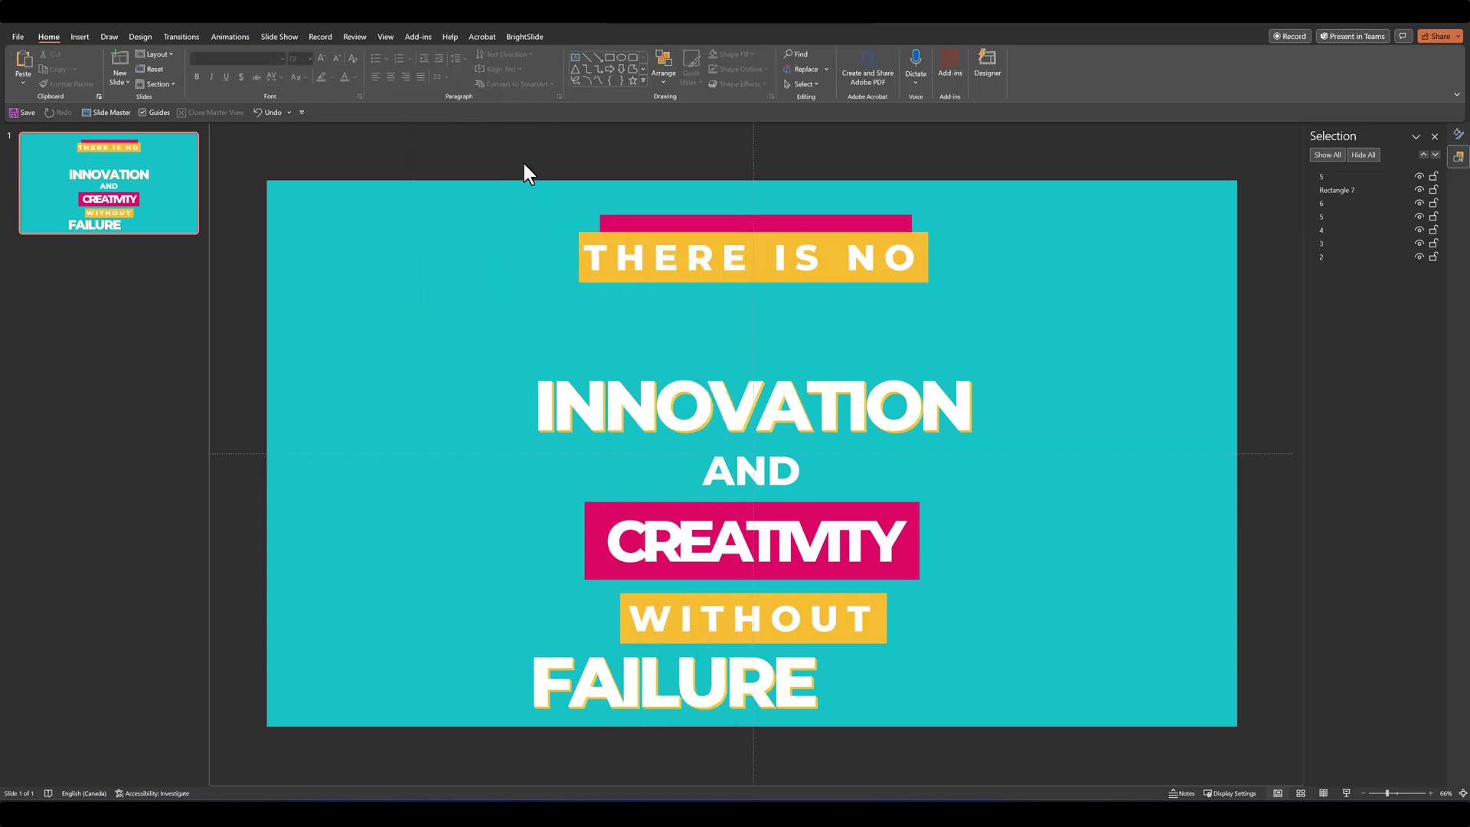
Step: Group the pink bar with THERE IS NO, then select all slide objects
left_click_drag(522, 161, 983, 341)
key("ctrl+g")
left_click(590, 298)
left_click_drag(434, 156, 1126, 775)
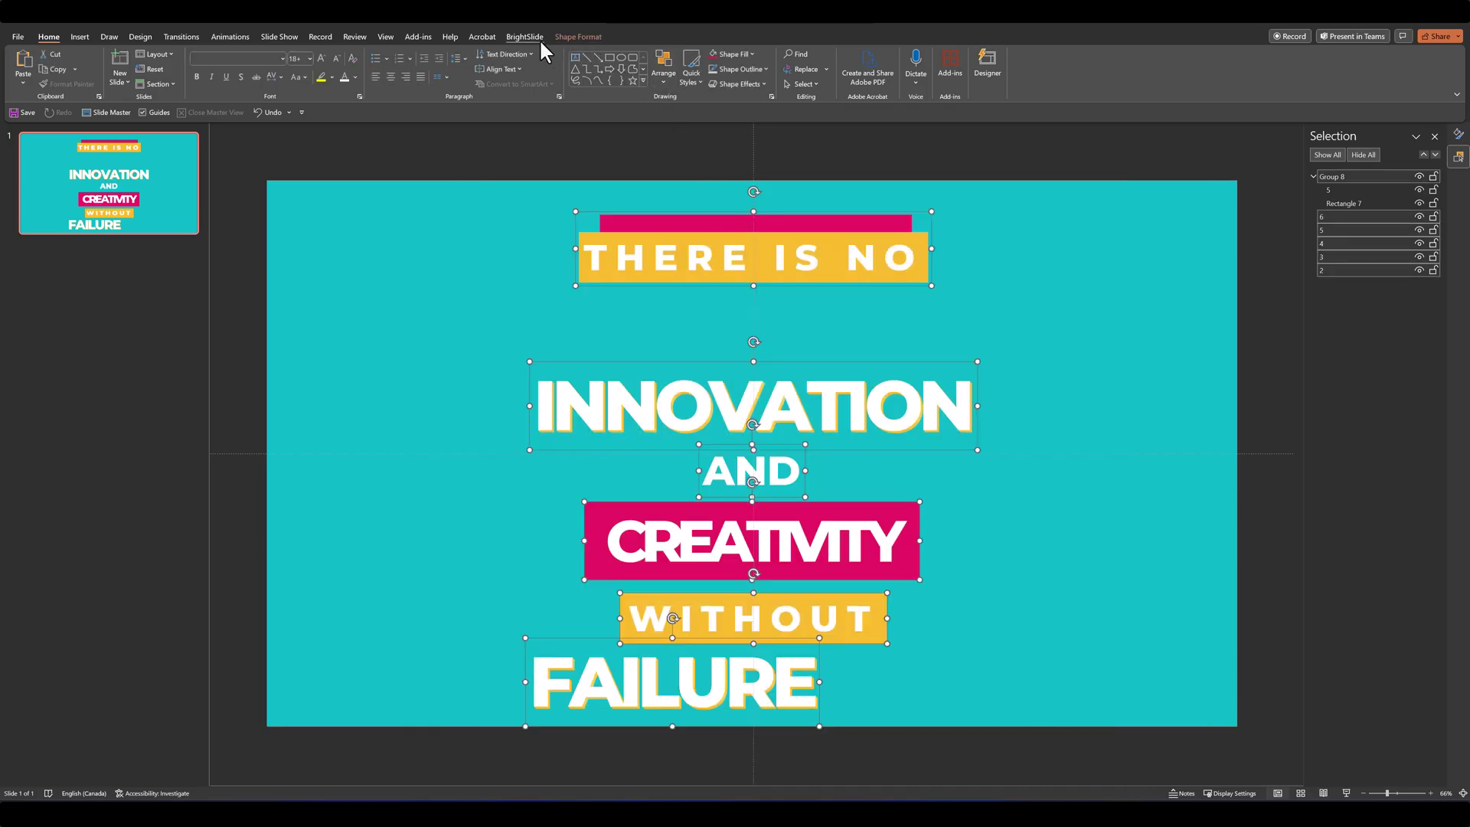
Step: Align all the selected slide objects to the horizontal centre
left_click(665, 76)
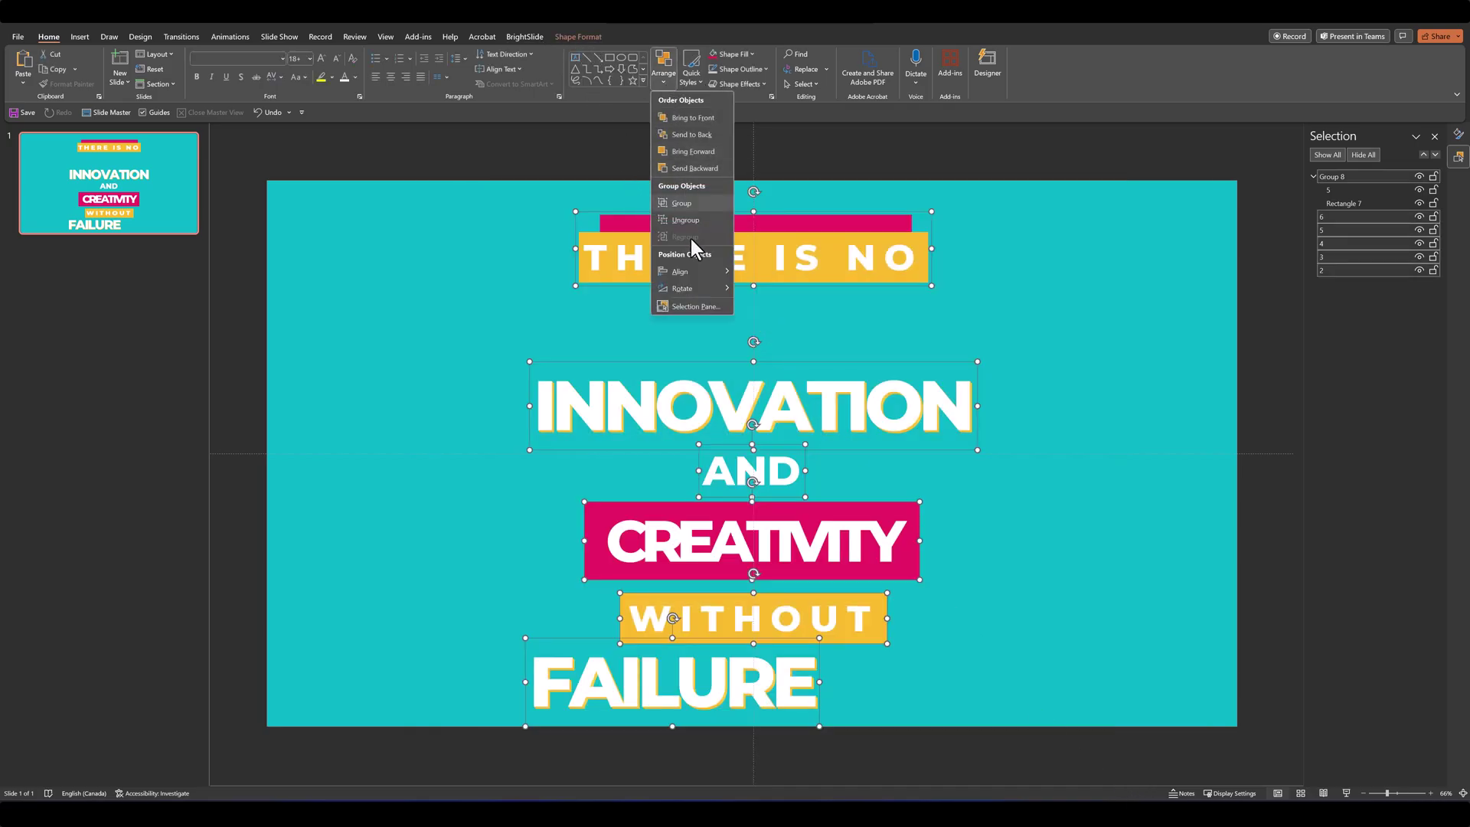
mouse_move(690, 268)
left_click(778, 286)
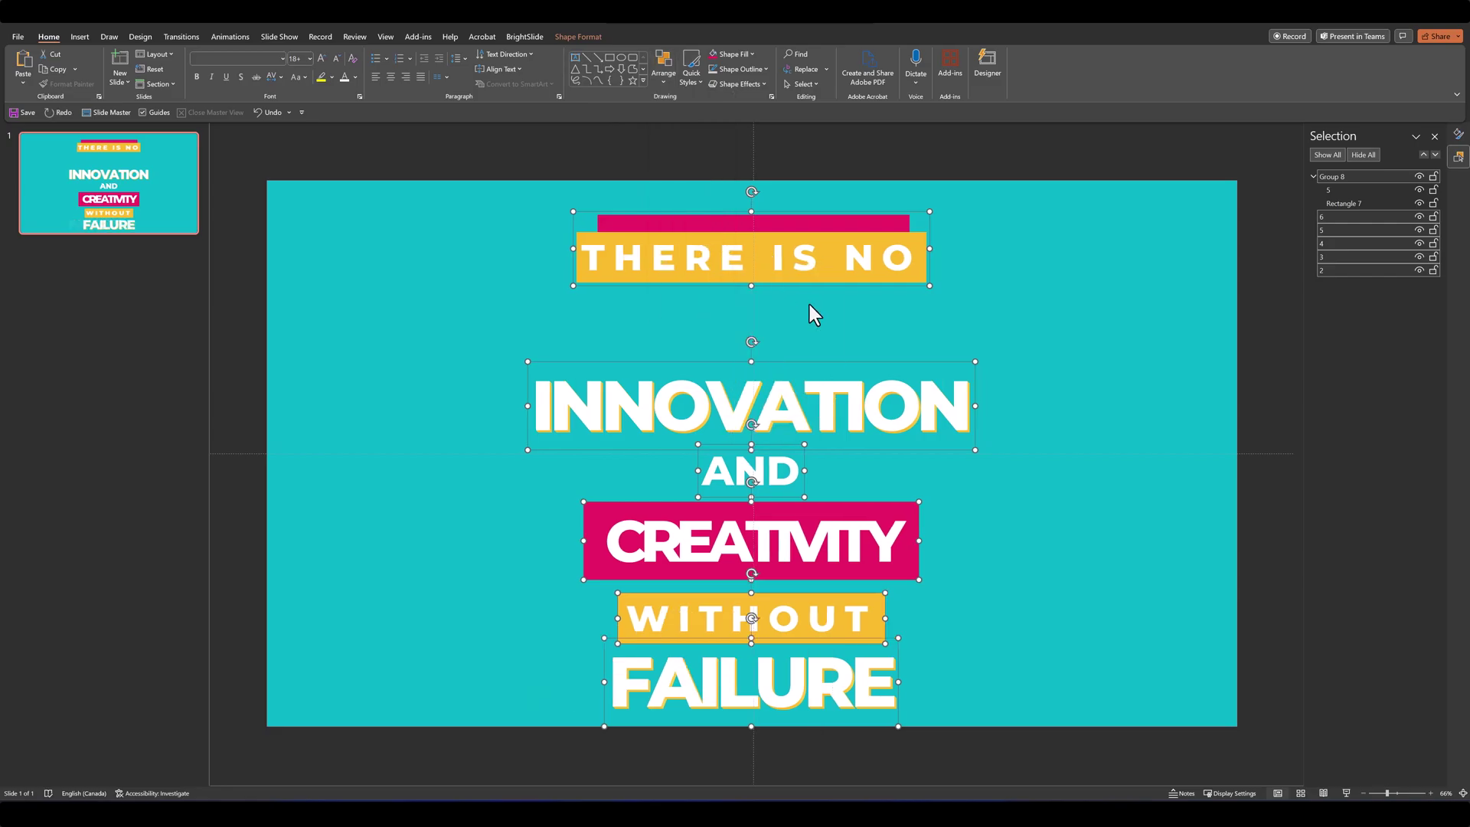
left_click(608, 348)
Step: Nudge the INNOVATION, AND, CREATIVITY, WITHOUT and FAILURE boxes upward
left_click(583, 375)
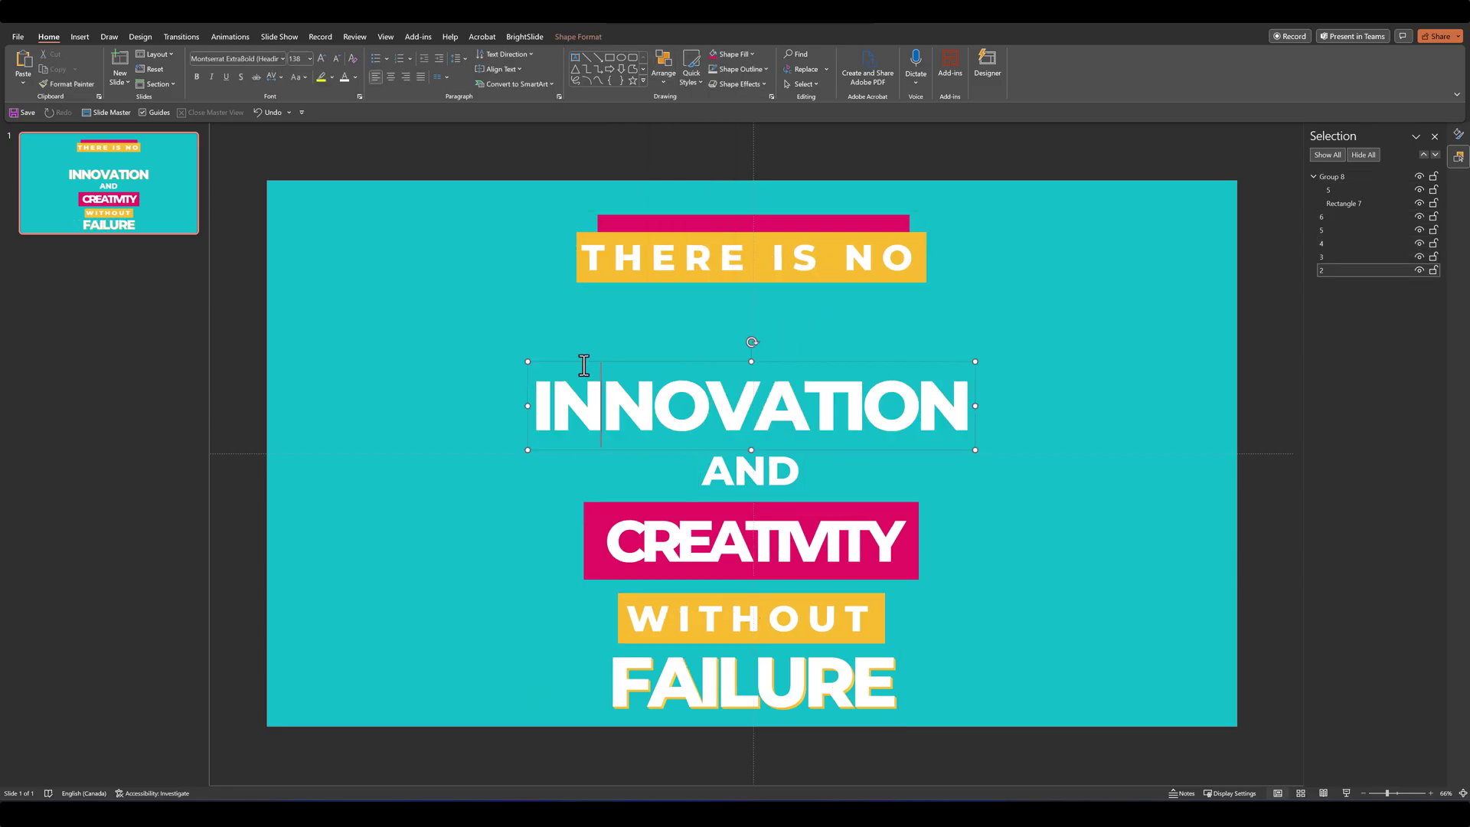
key("Up")
key("Up")
key("Up")
key("Up")
key("Up")
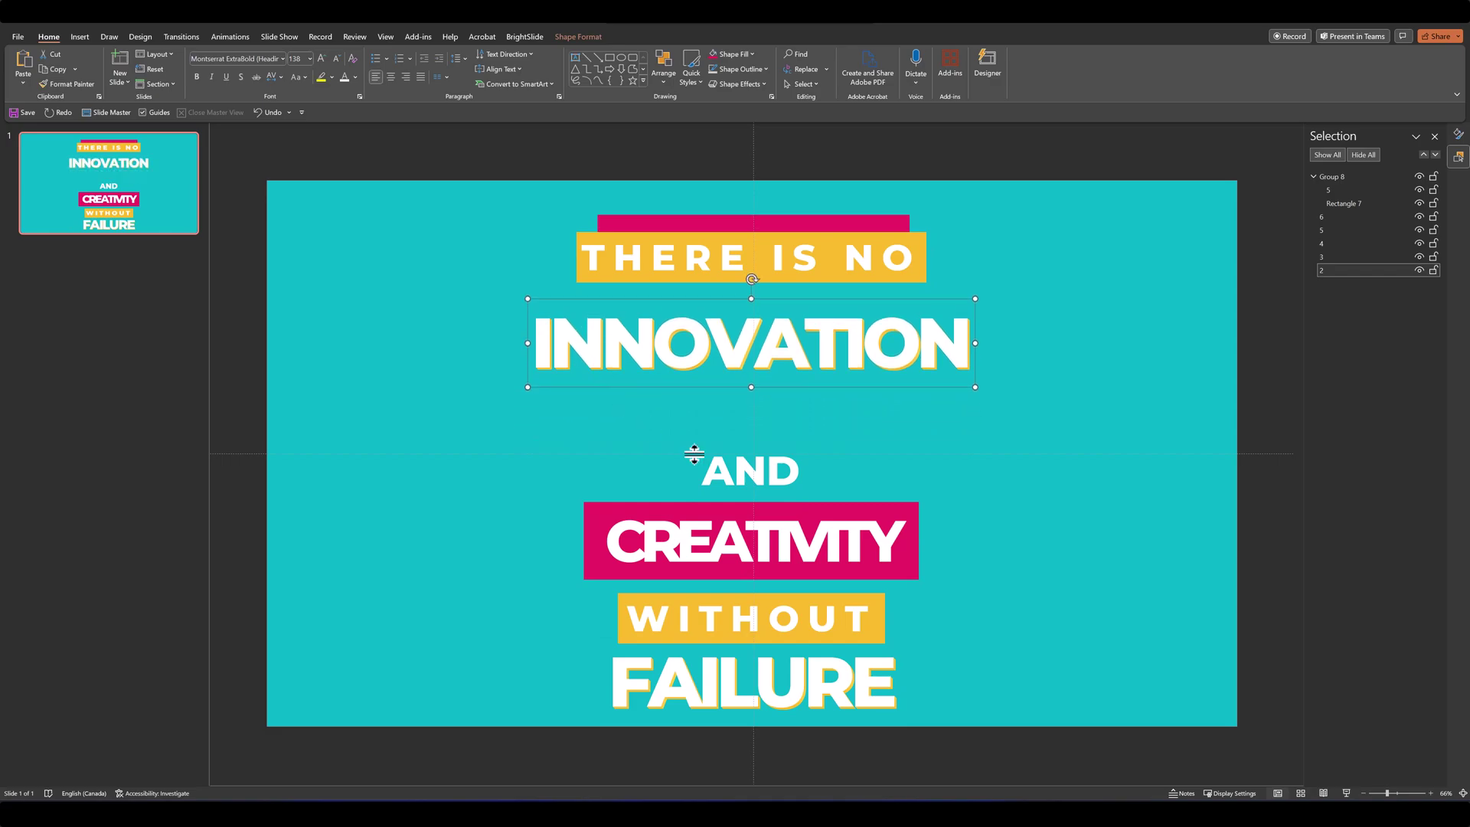
left_click(713, 445)
key("Up")
key("Up")
key("Up")
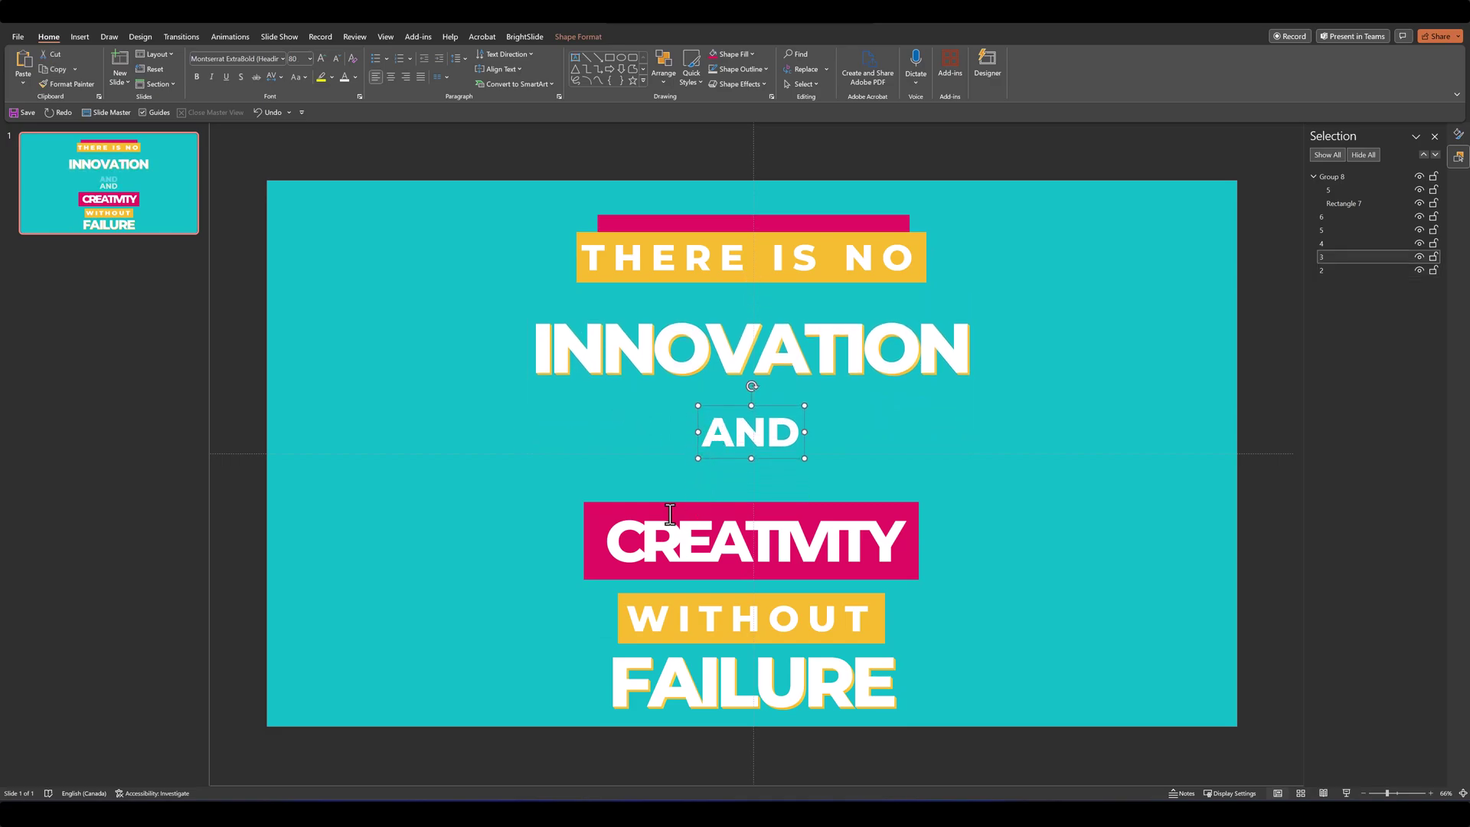
left_click(599, 520)
key("Up")
key("Up")
key("Up")
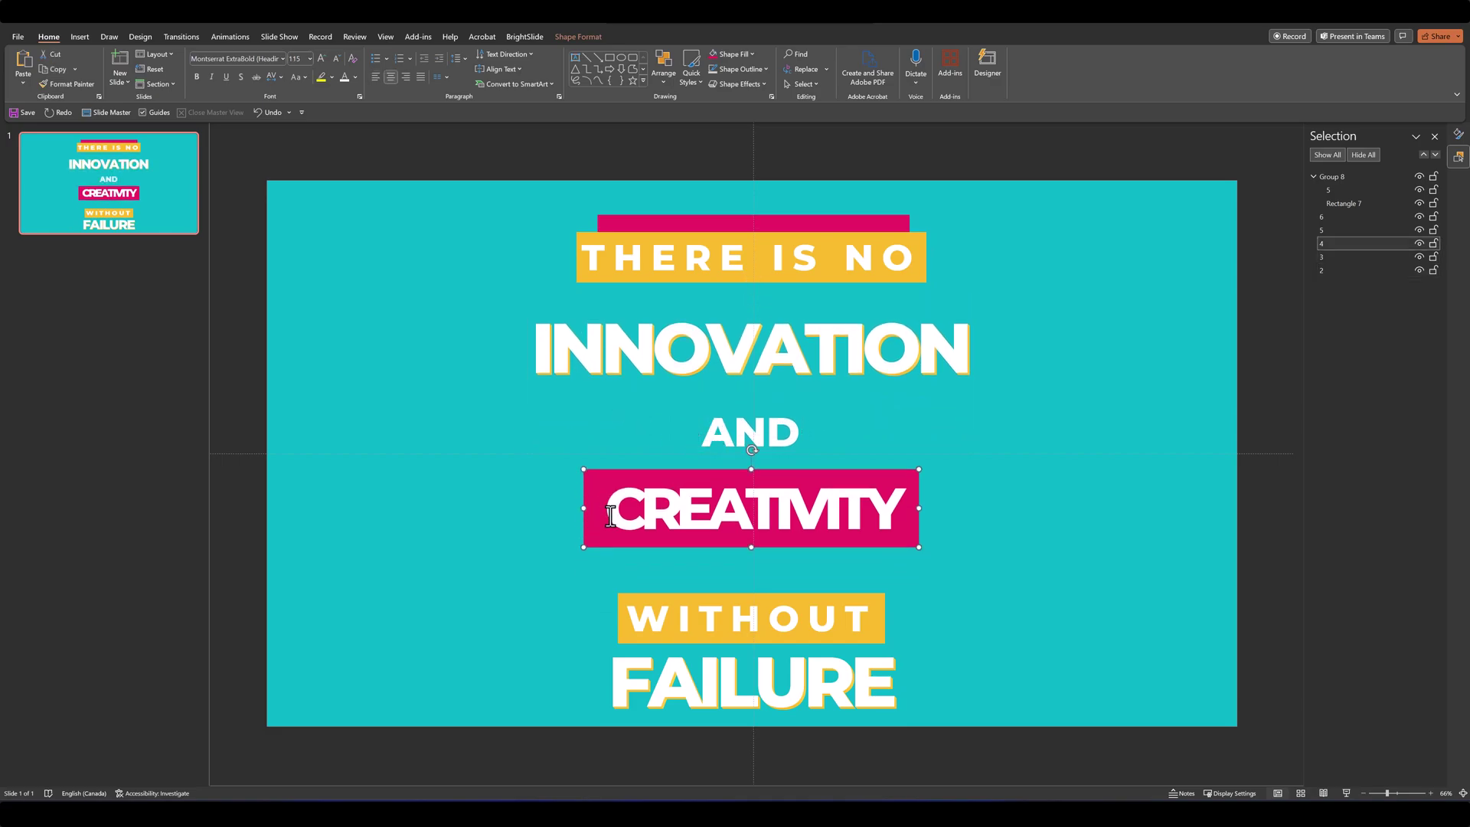
left_click(625, 596)
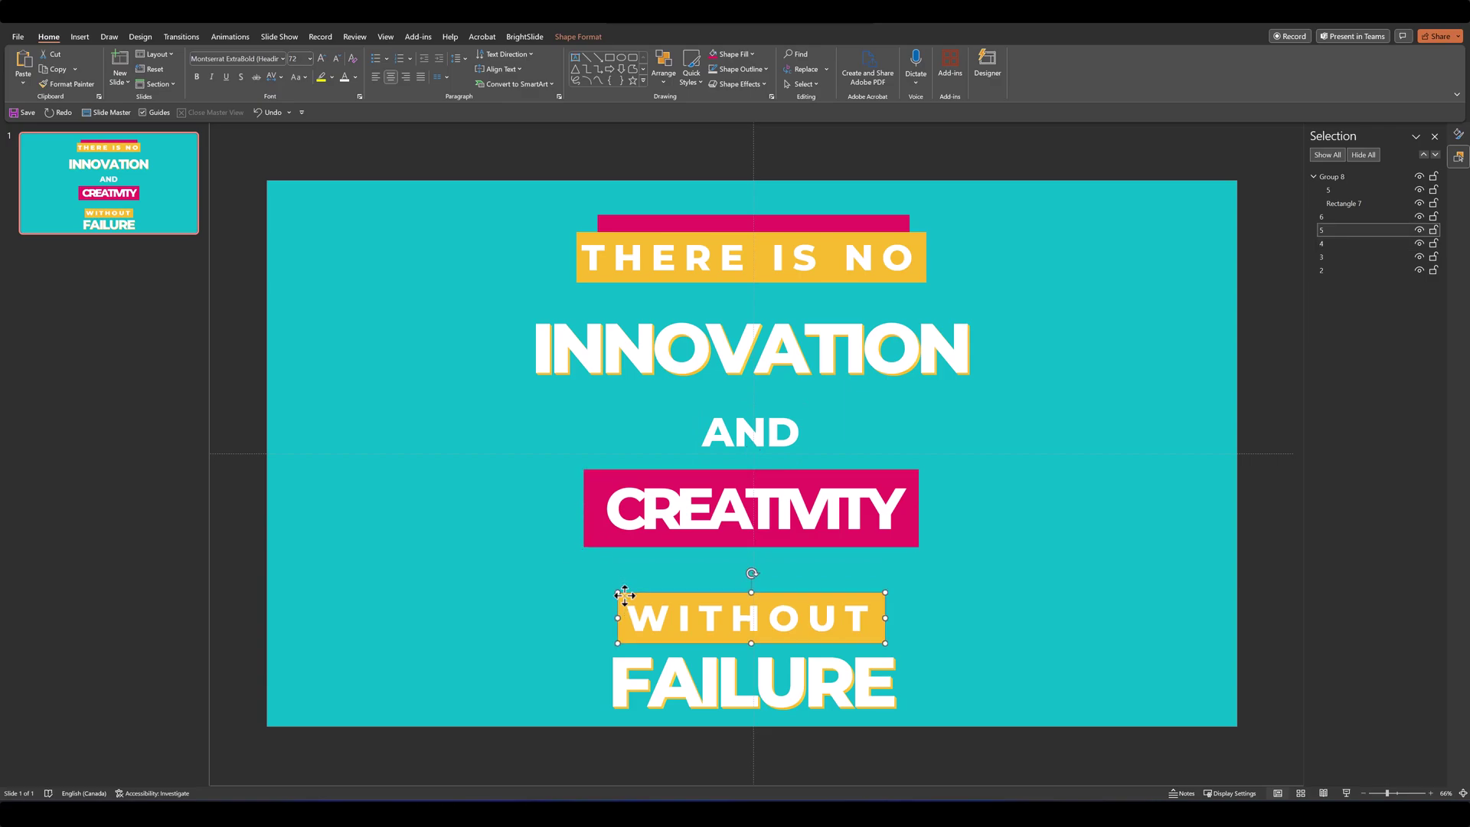
key("Up")
key("Up")
key("Up")
left_click(617, 638)
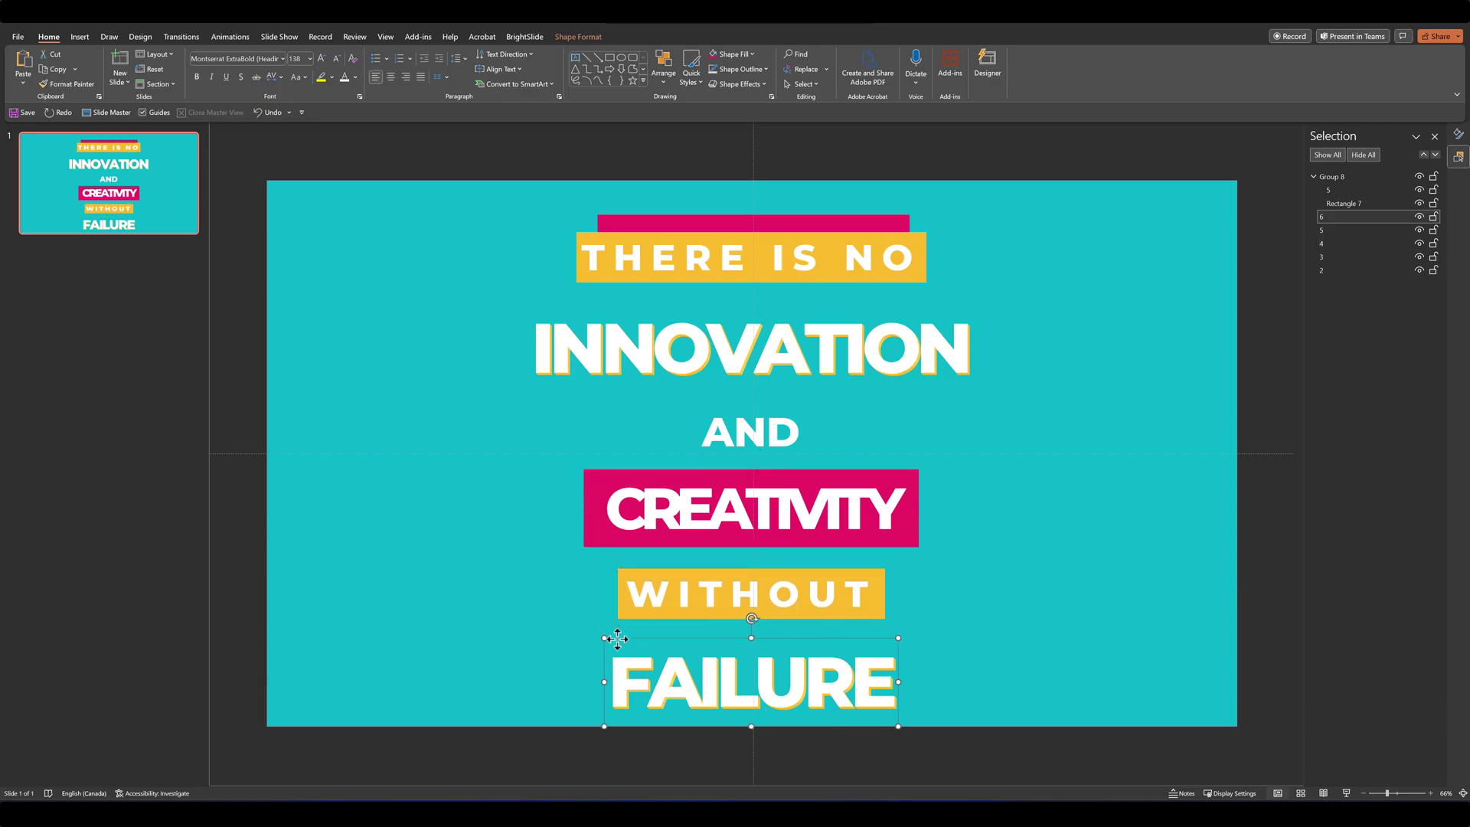
key("Up")
key("Up")
Step: Fine-tune spacing by nudging CREATIVITY, WITHOUT, then AND with CREATIVITY up slightly
left_click(576, 556)
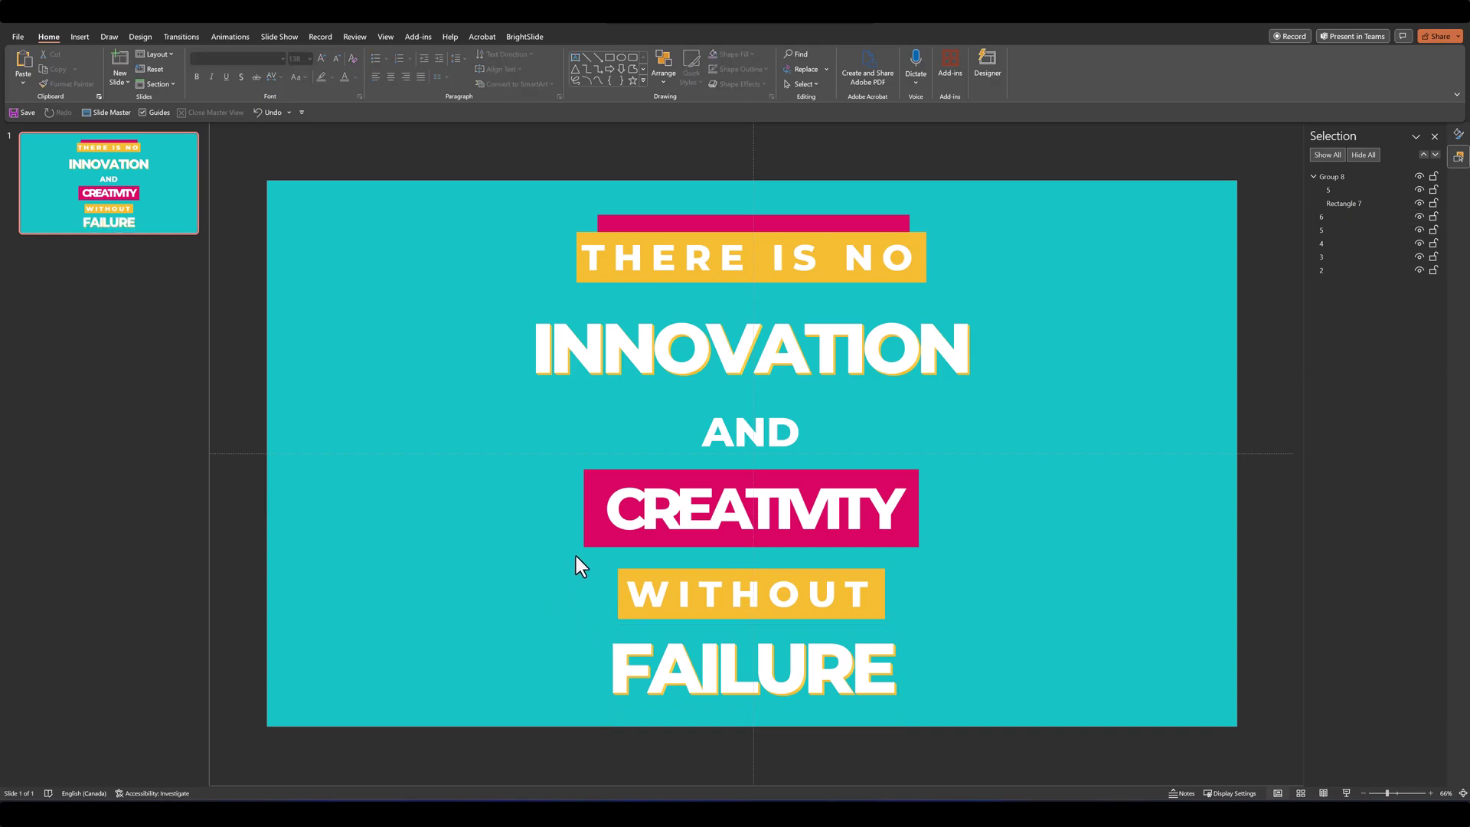
left_click(596, 517)
key("Up")
left_click(624, 591)
key("Up")
key("Up")
left_click(548, 548)
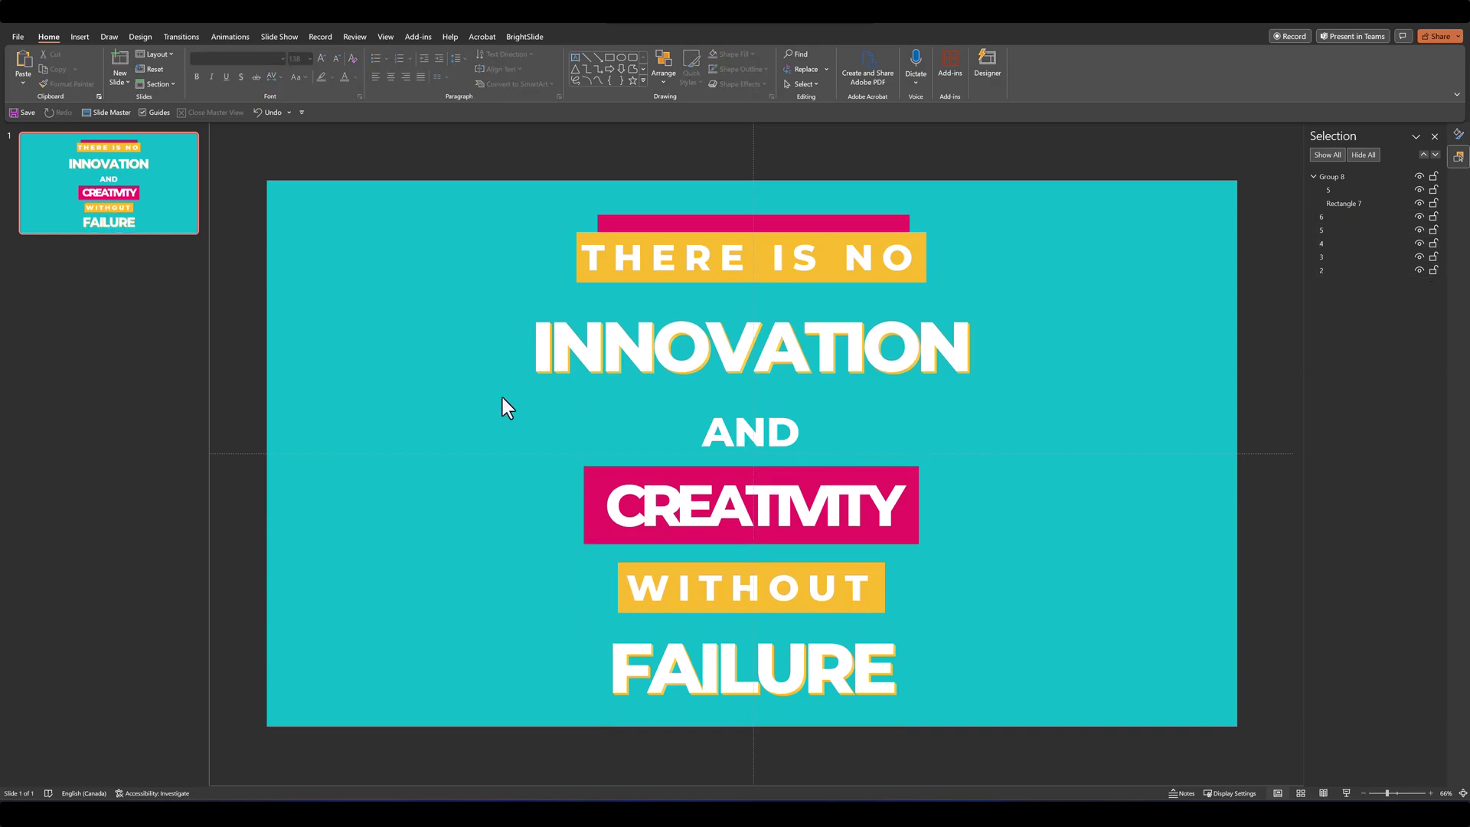
left_click_drag(503, 397, 1008, 581)
key("Up")
Step: Undo the last change and give INNOVATION a Fly In entrance from the top
left_click(958, 640)
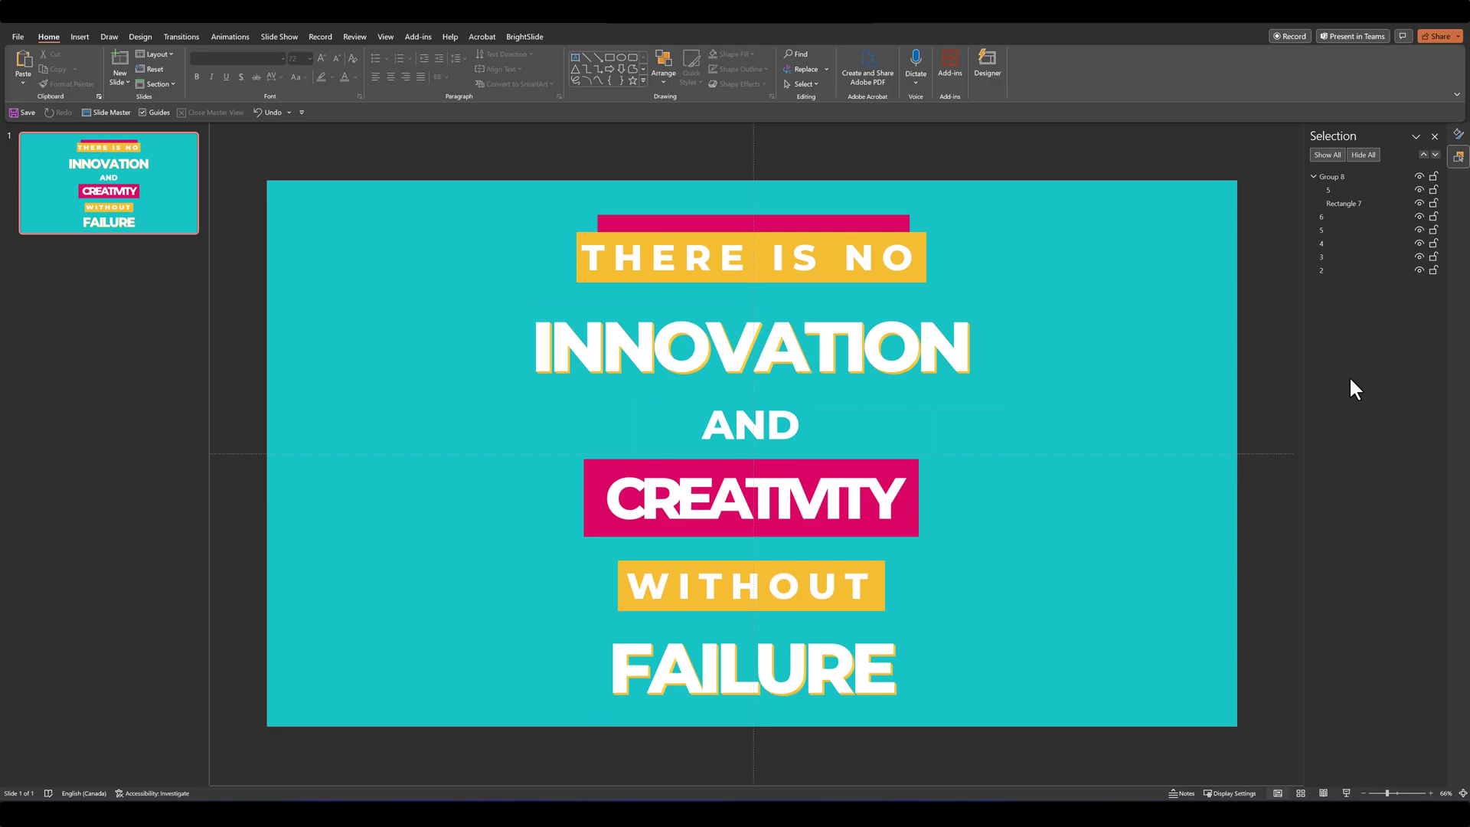
key("ctrl+z")
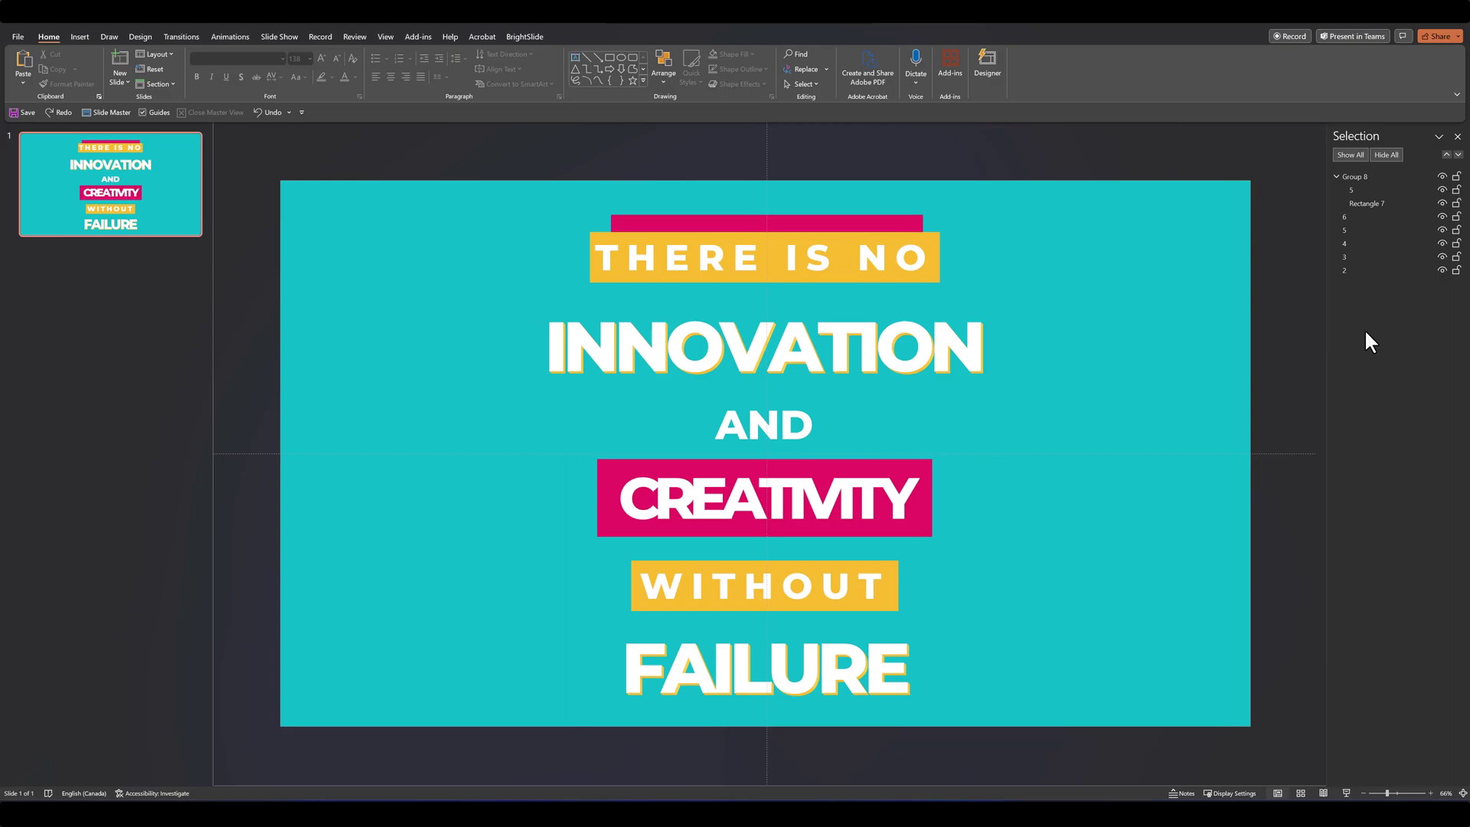
left_click(1363, 269)
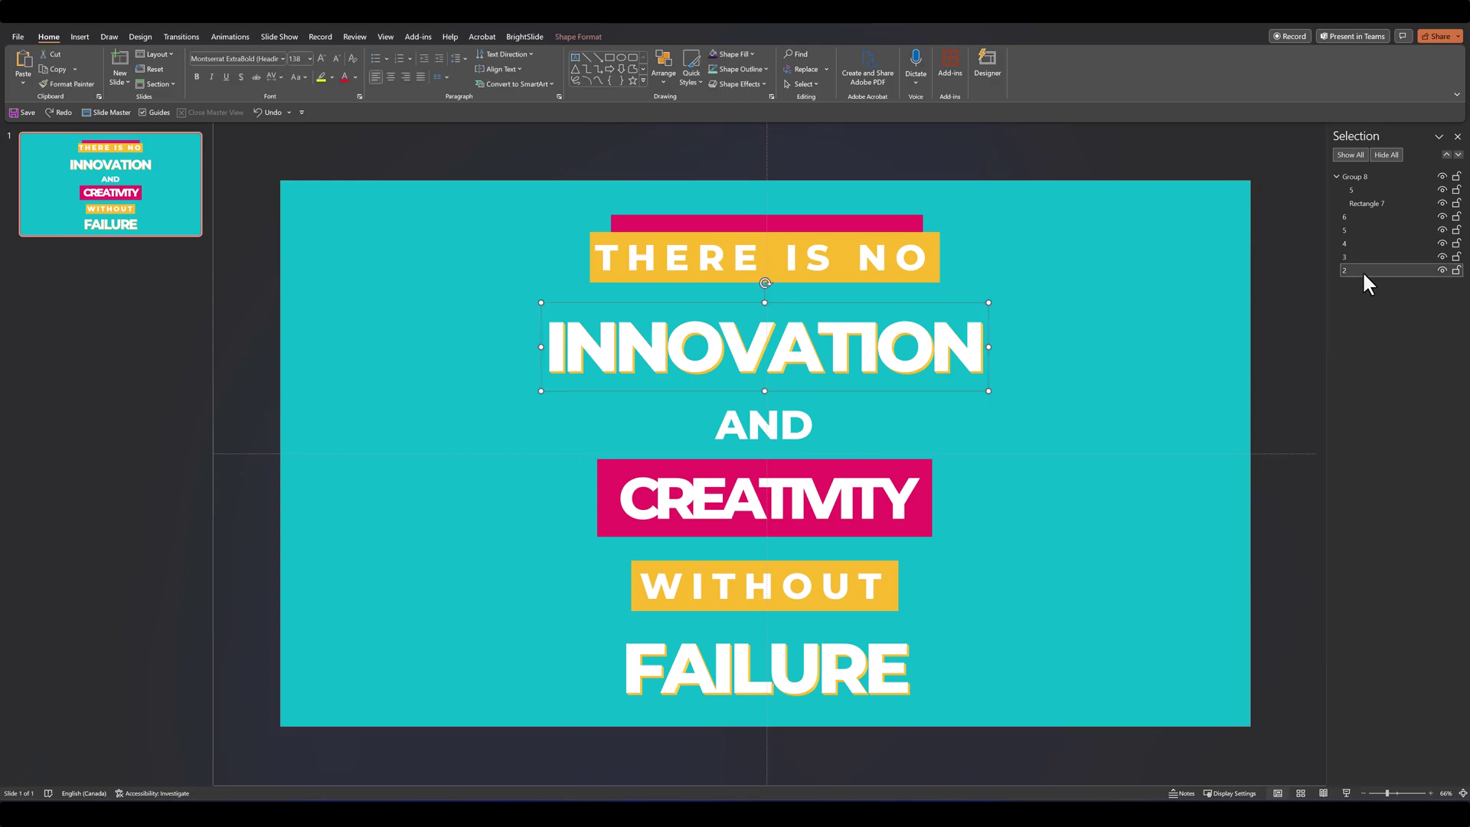
left_click(214, 37)
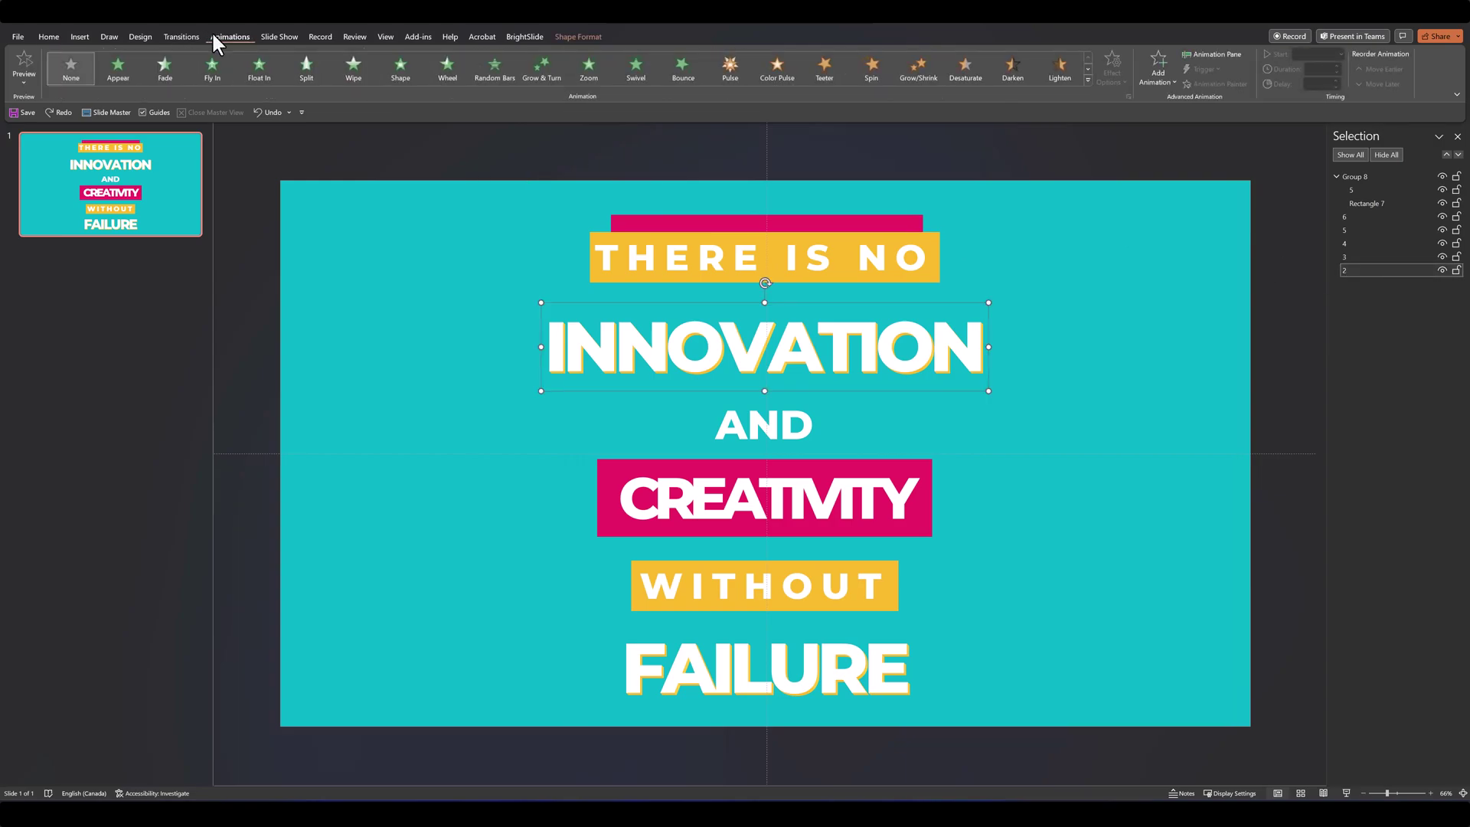
left_click(208, 67)
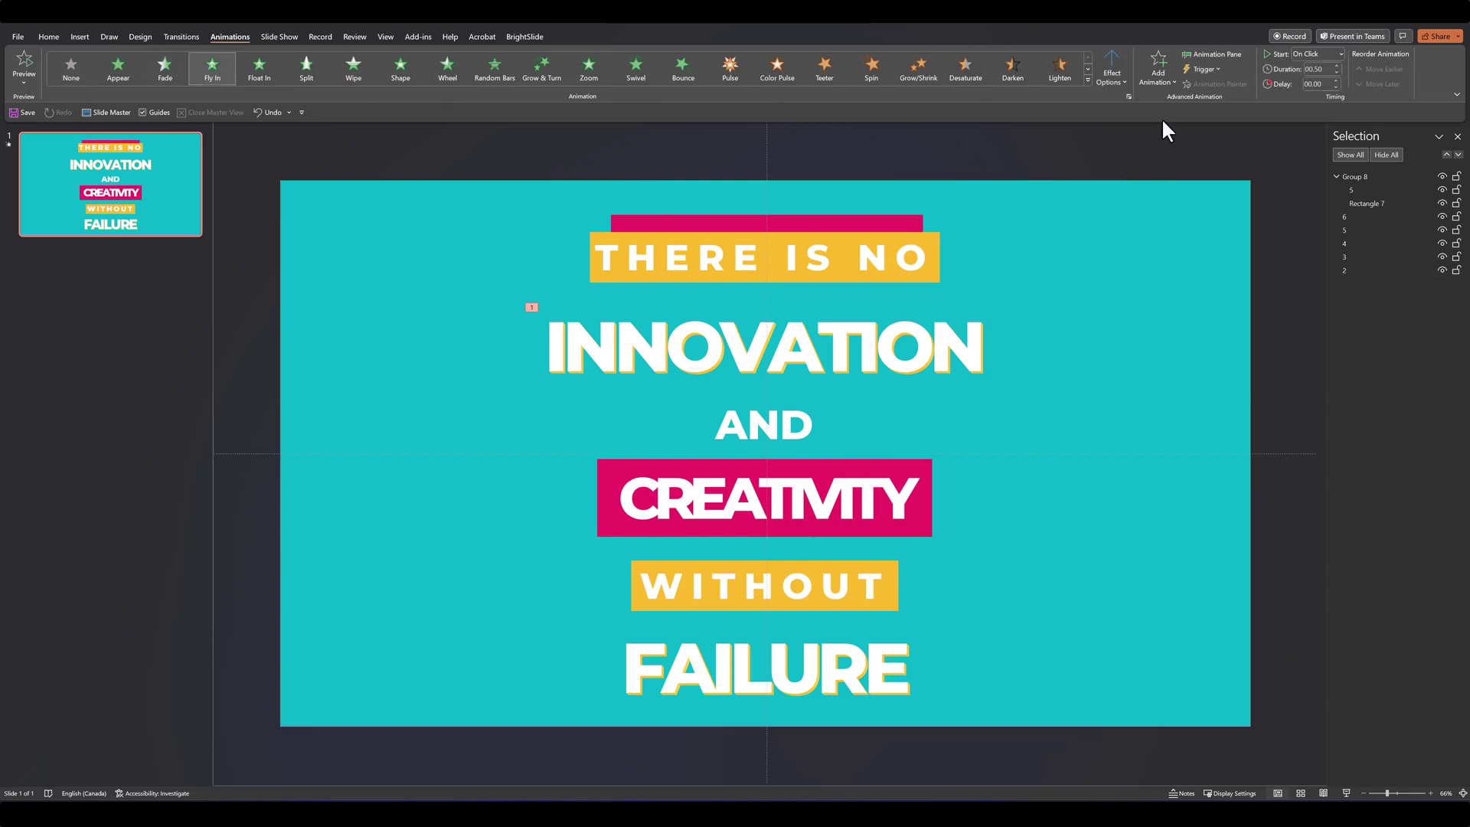
left_click(1119, 80)
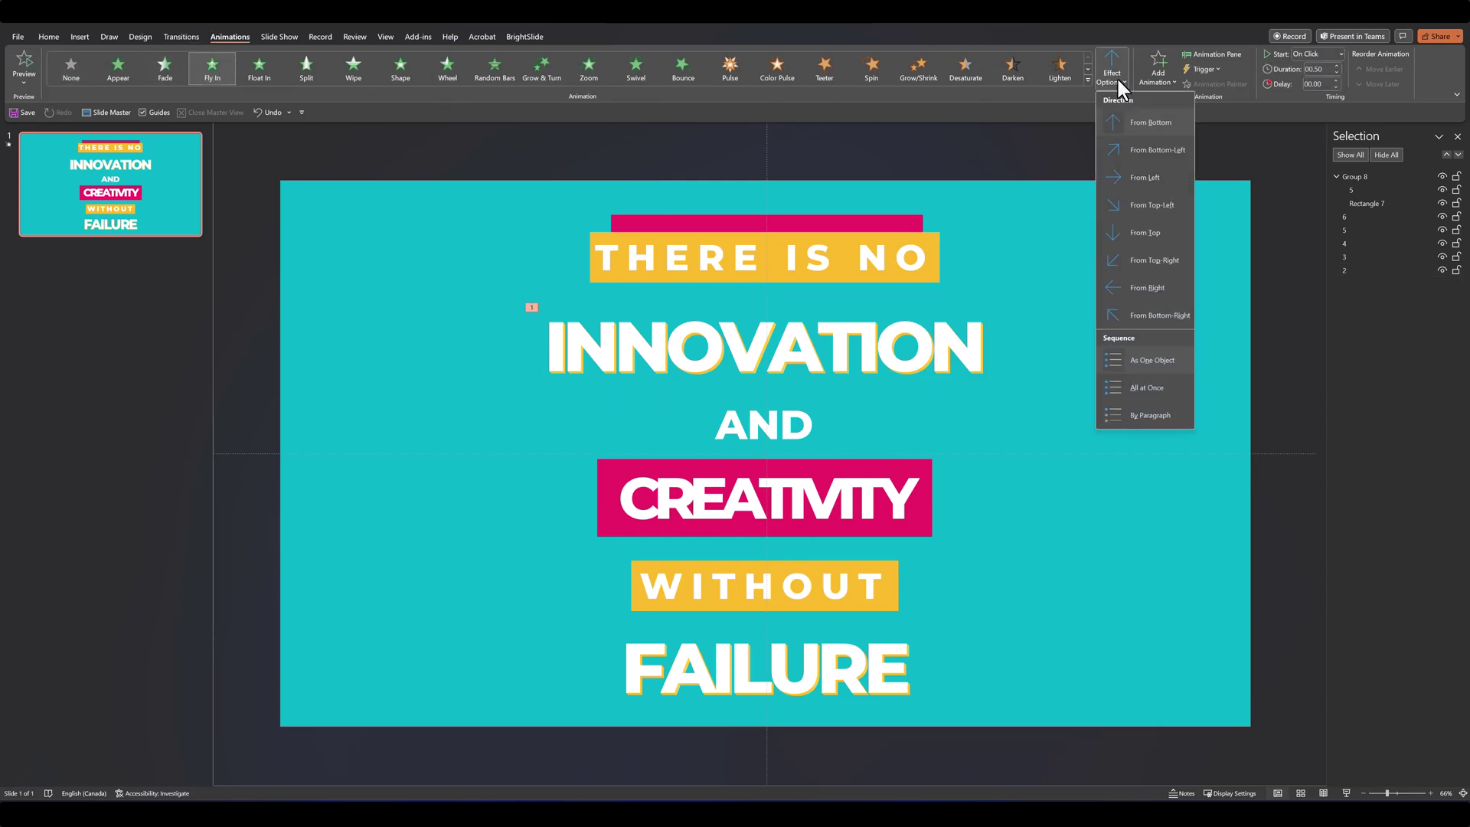
left_click(1139, 229)
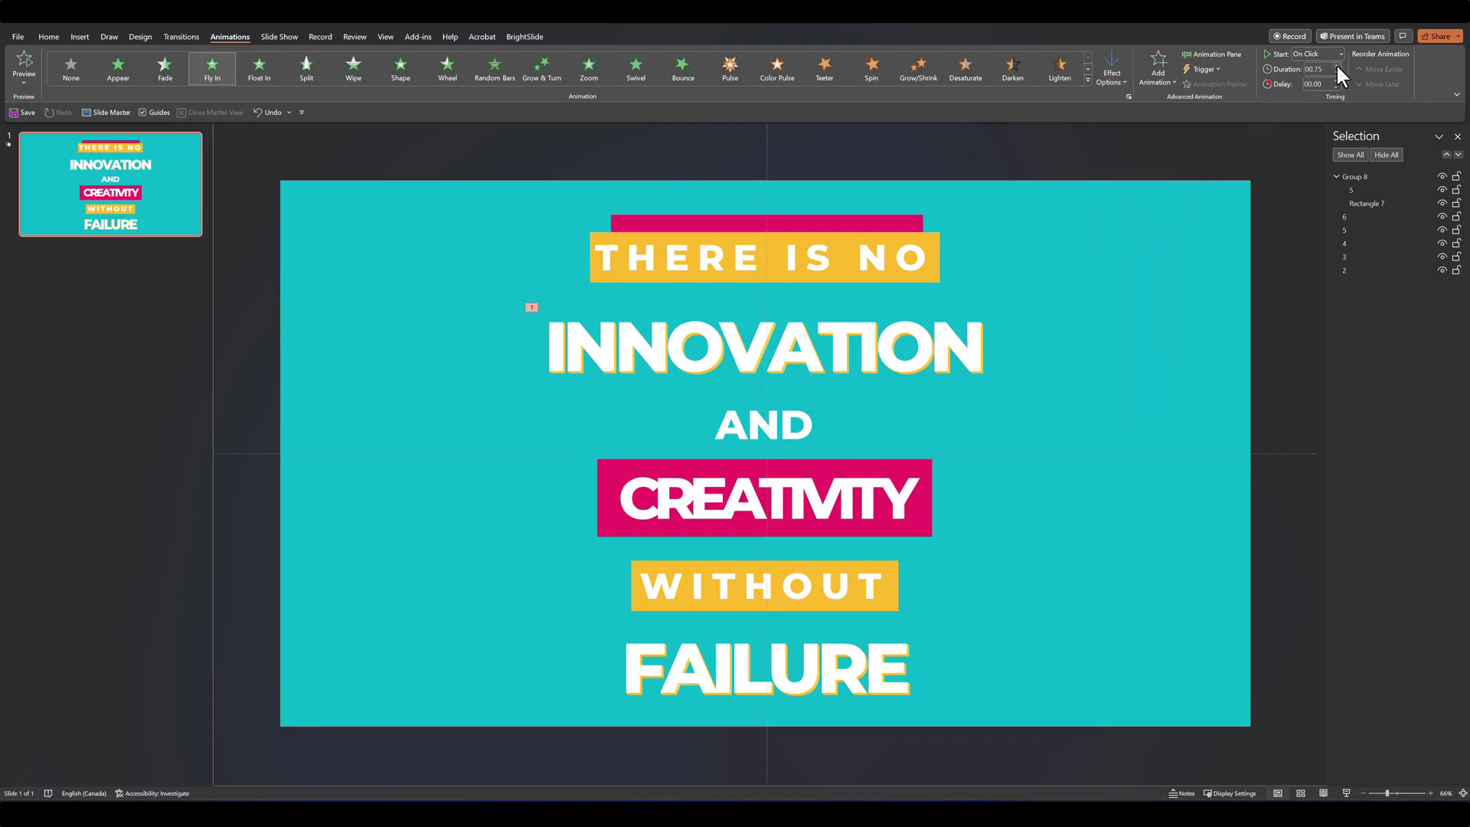
Step: In the Animation Pane, set INNOVATION's fly-in to start With Previous
left_click(1204, 56)
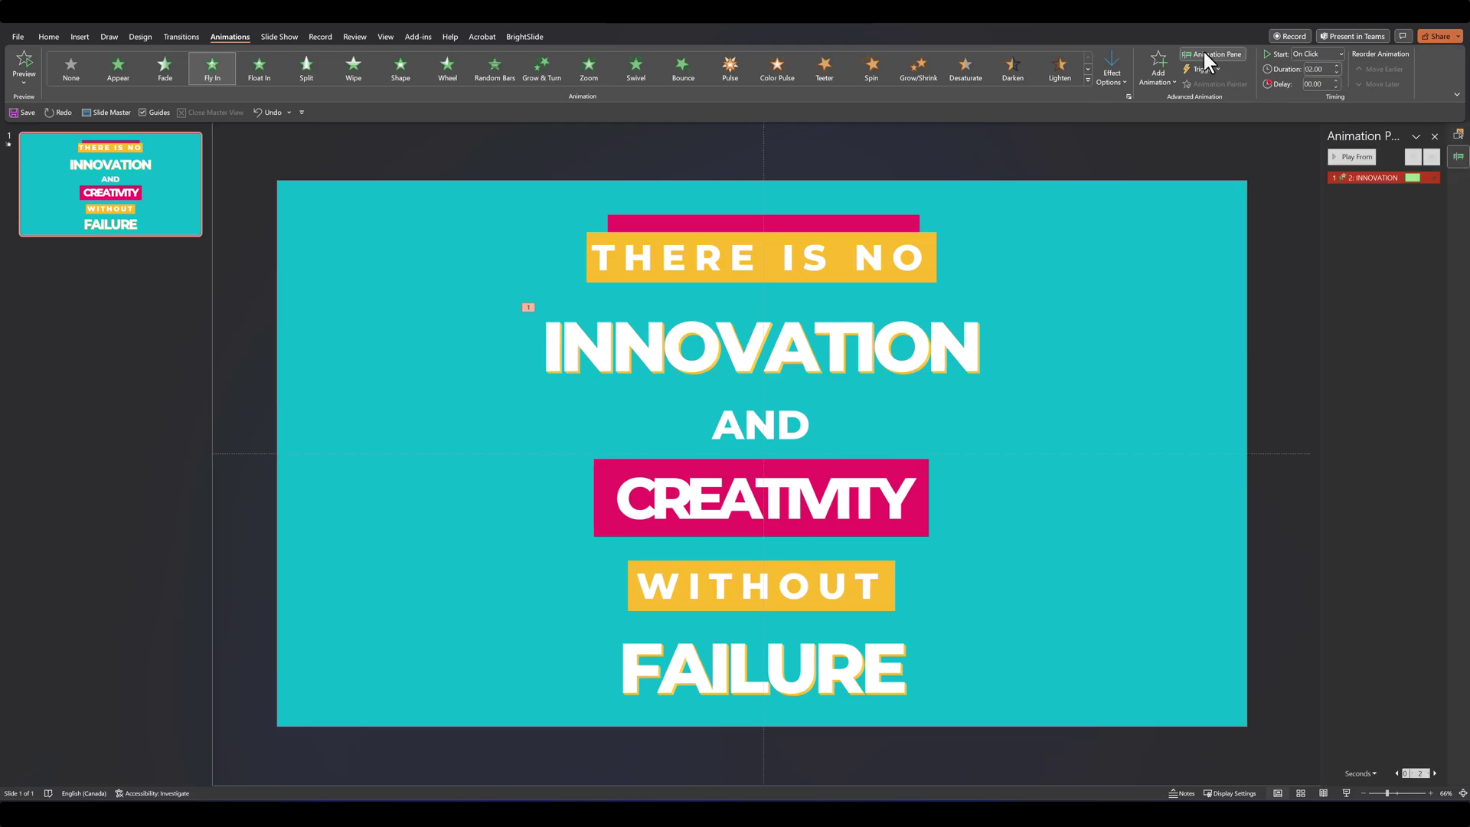
left_click_drag(1319, 160, 1217, 199)
right_click(1337, 181)
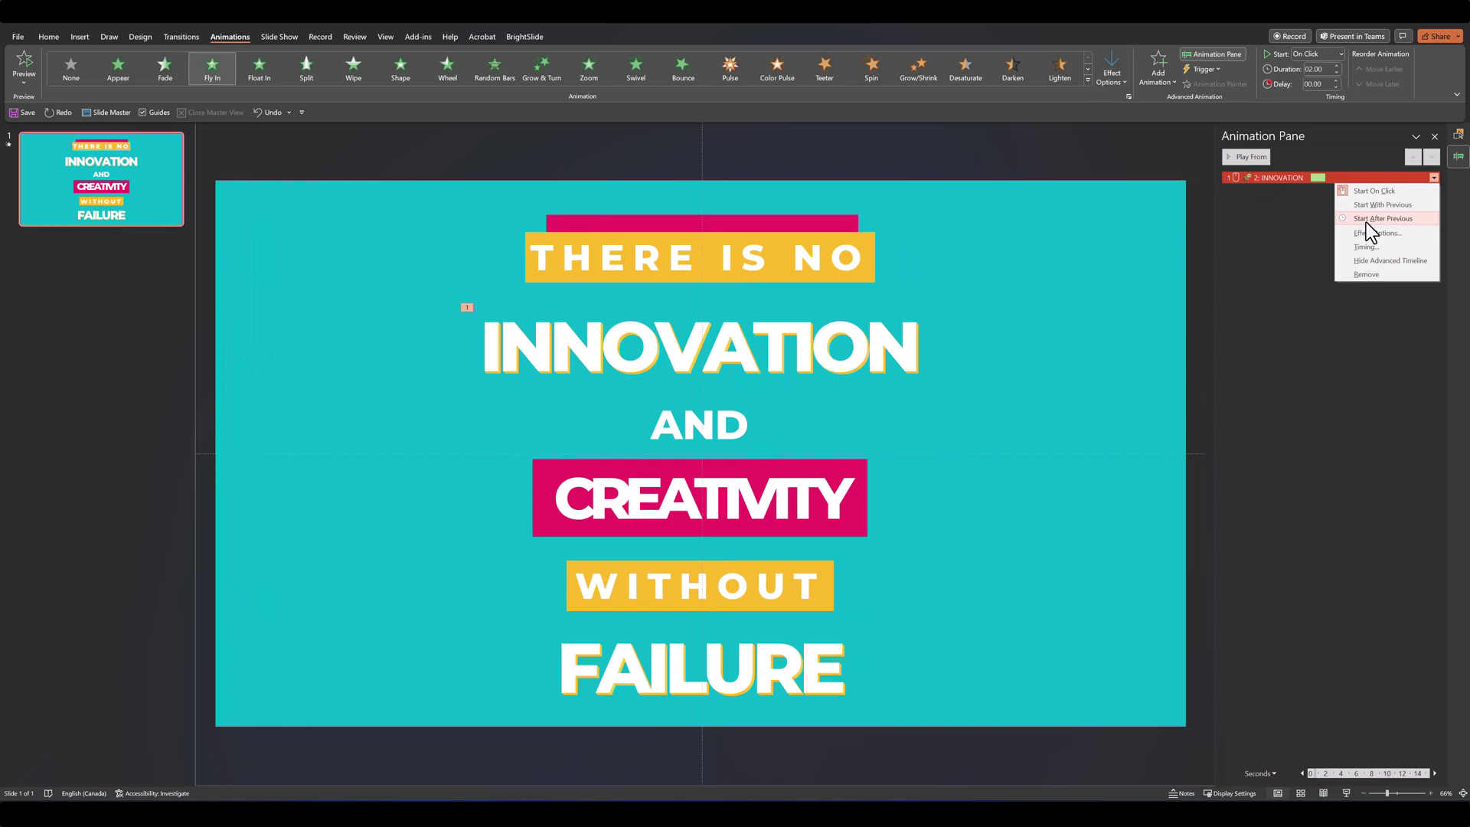
left_click(1371, 205)
Step: In Effect Options, give INNOVATION's fly-in a smooth start and animate text by letter
right_click(1335, 182)
left_click(1353, 228)
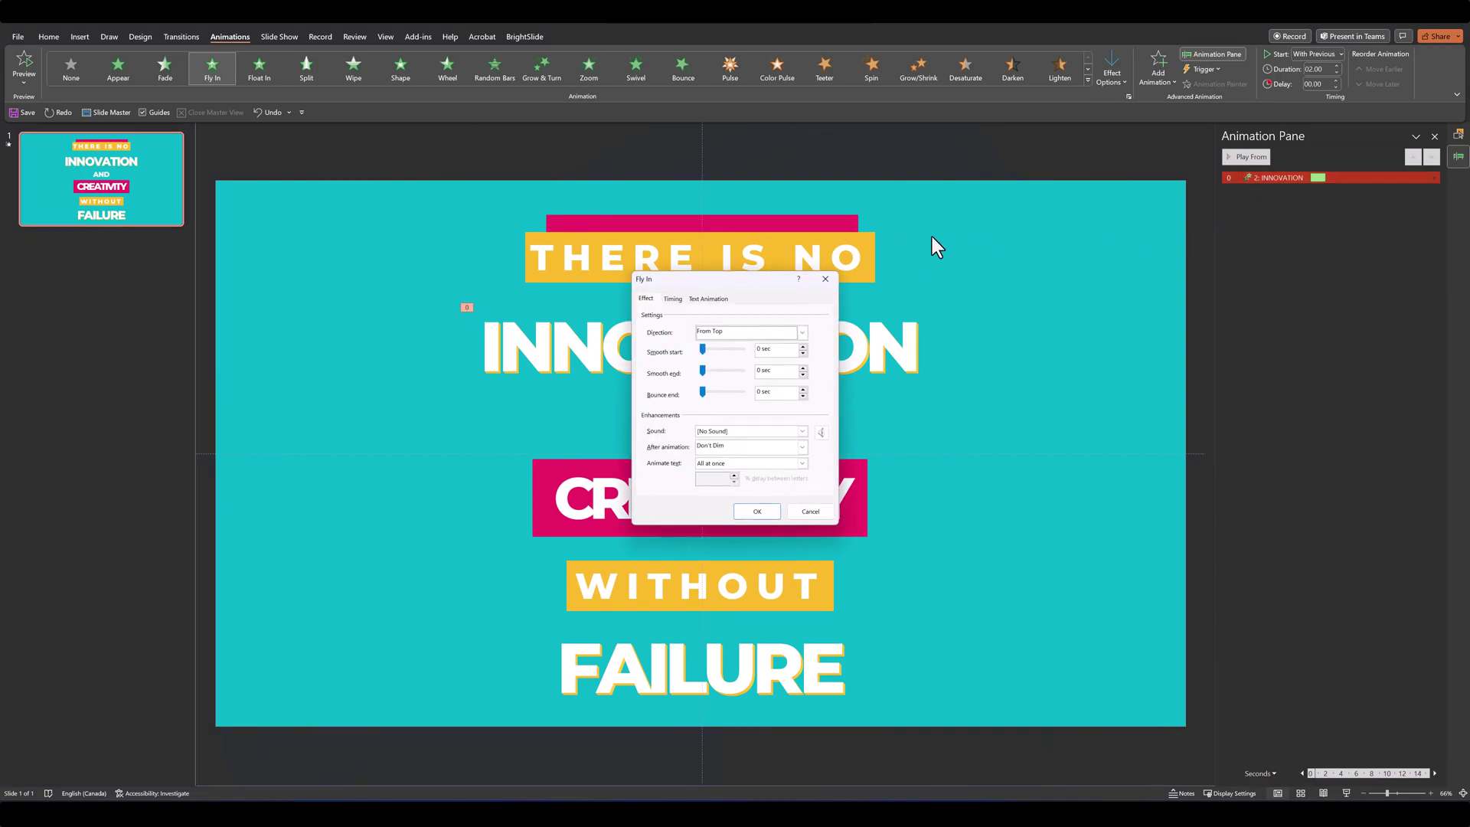
left_click_drag(733, 274, 995, 301)
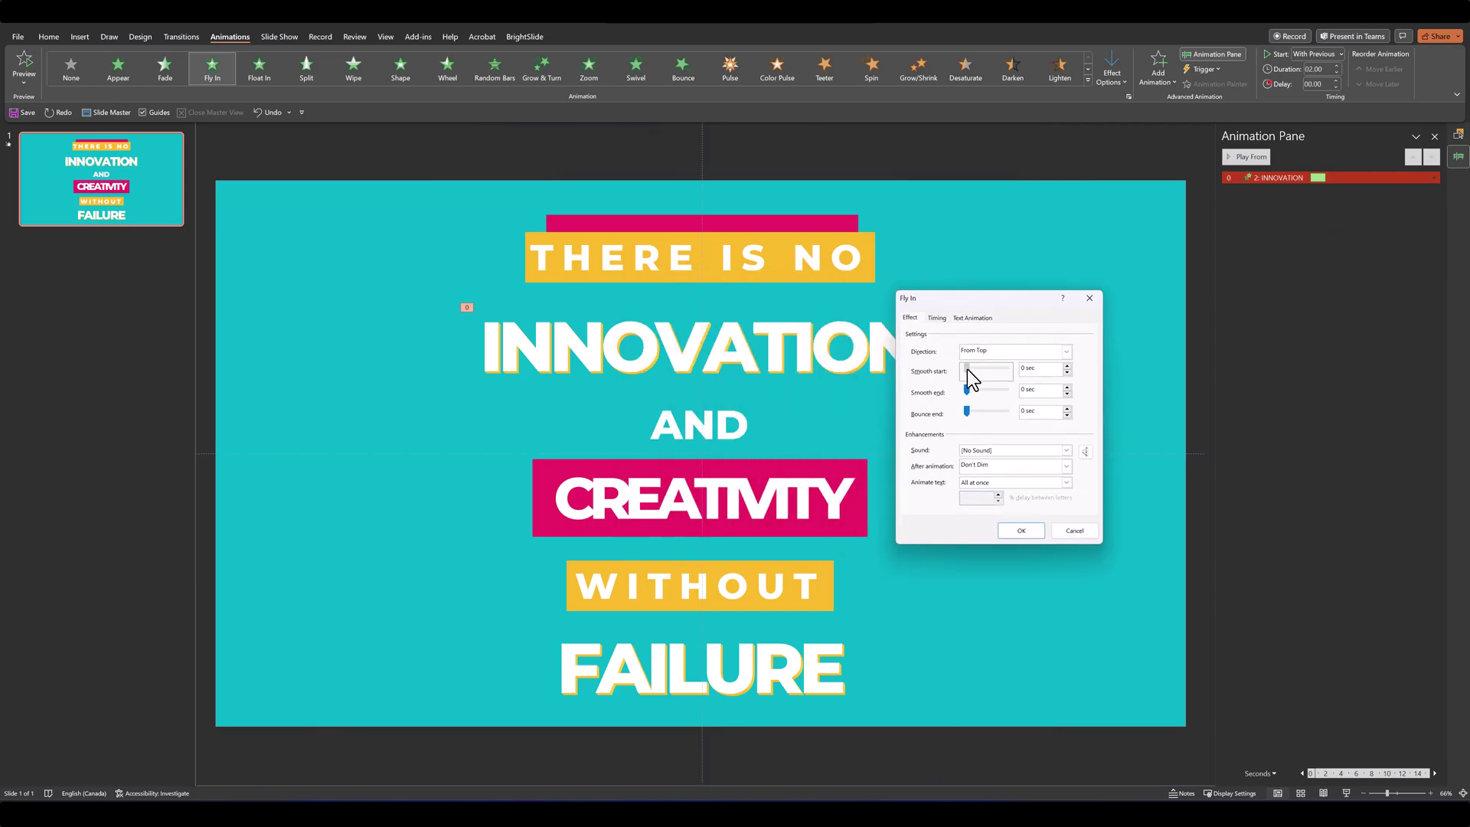
left_click_drag(967, 369, 998, 409)
left_click(971, 490)
left_click(987, 508)
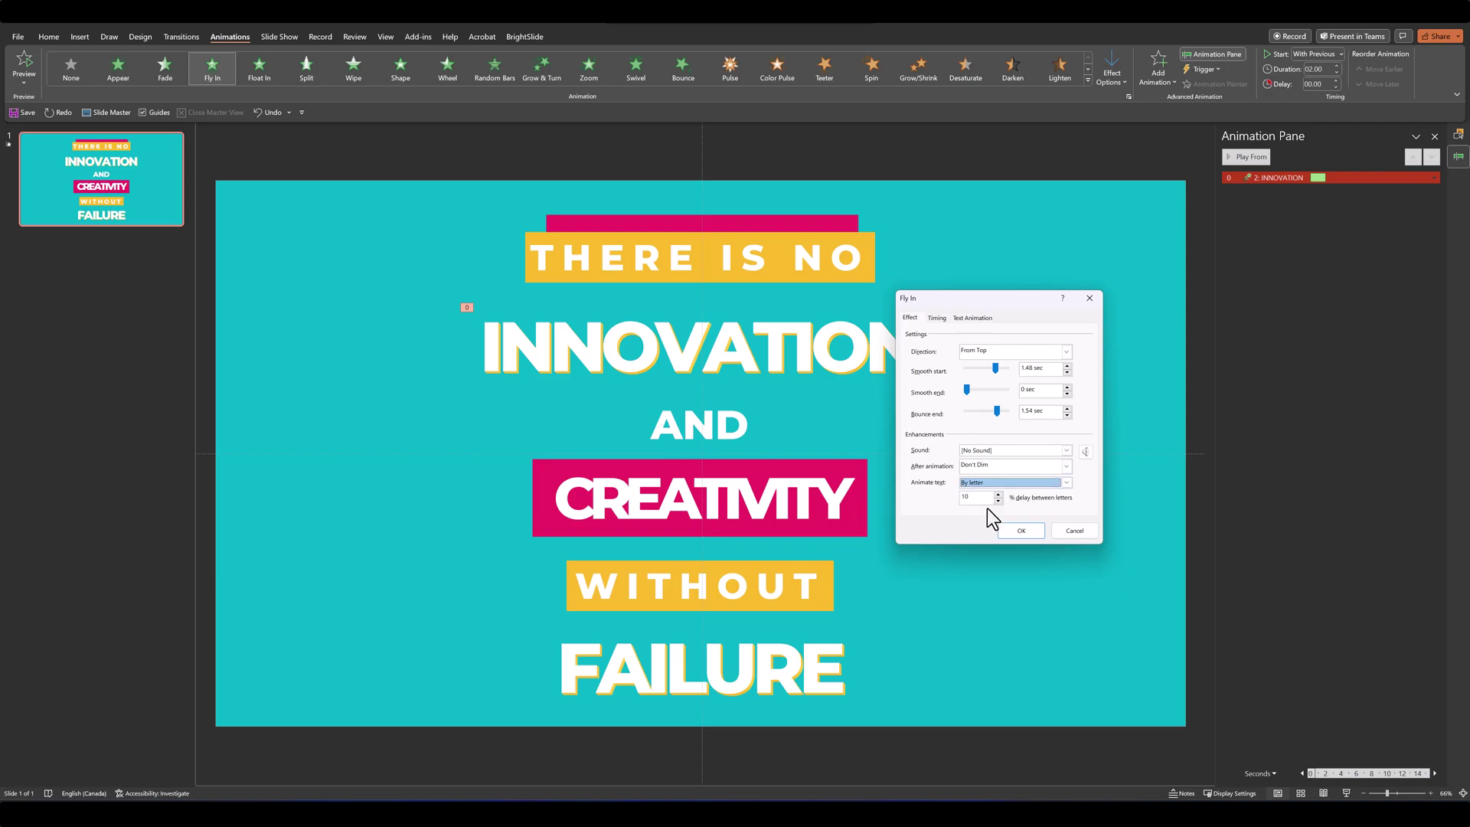
left_click_drag(977, 499, 954, 500)
Step: Set a 0.75% delay between letters, confirm, and preview the animations
type("0.75")
left_click(1019, 530)
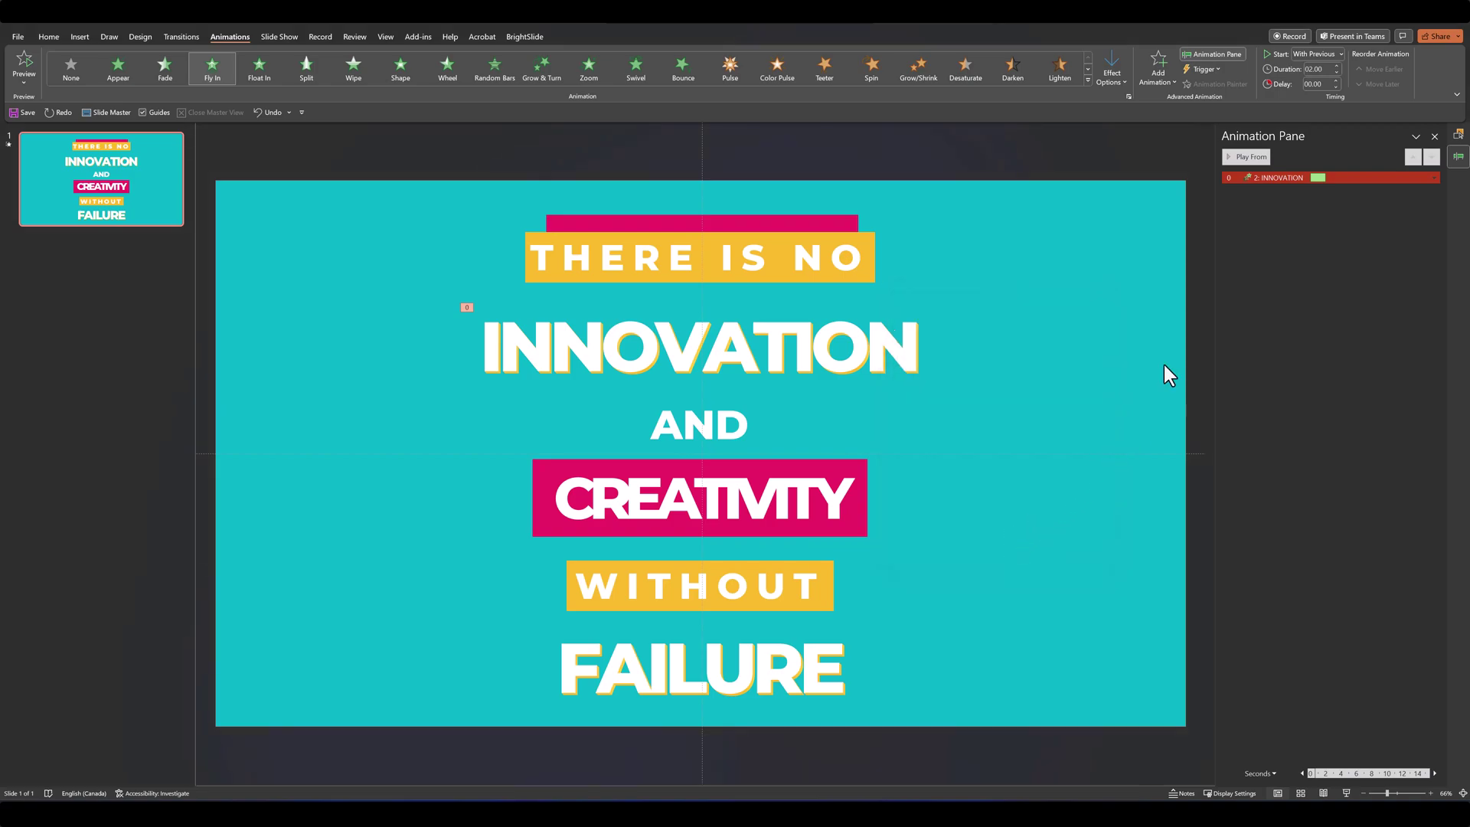
left_click(1241, 160)
Step: Copy INNOVATION's animation onto FAILURE with Animation Painter and replay all animations
left_click(894, 310)
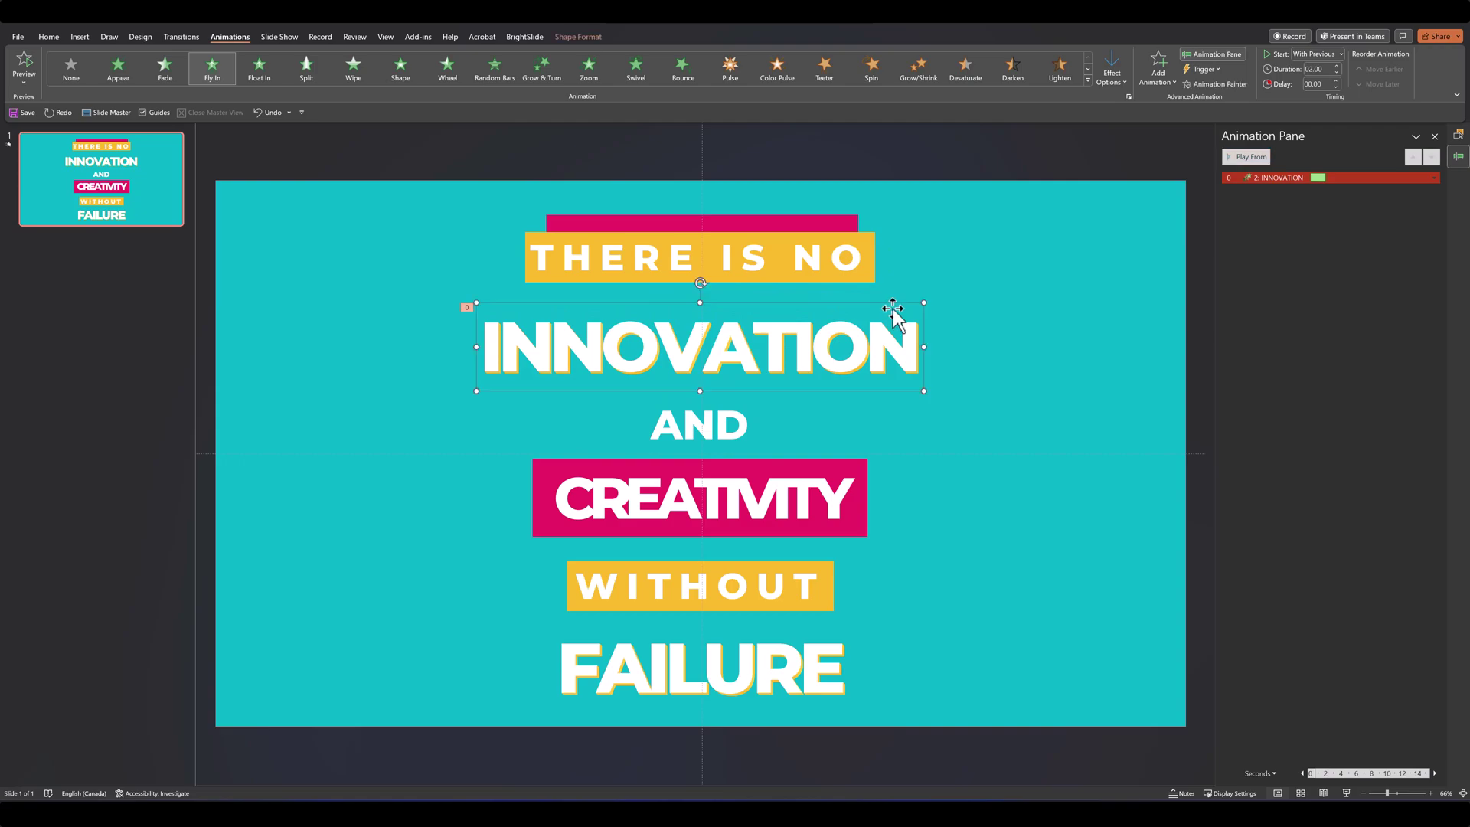
left_click(1202, 83)
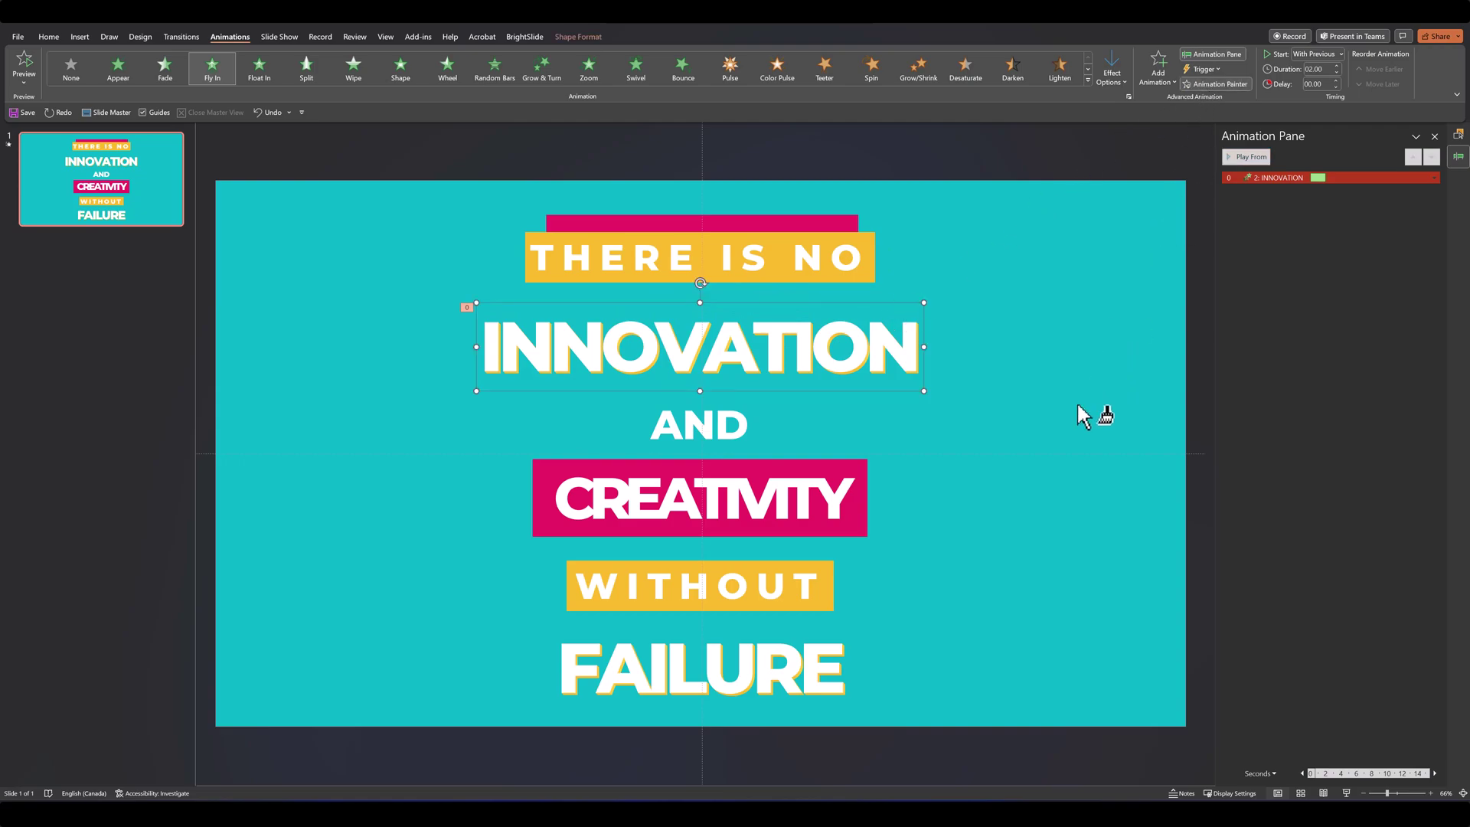
left_click(764, 674)
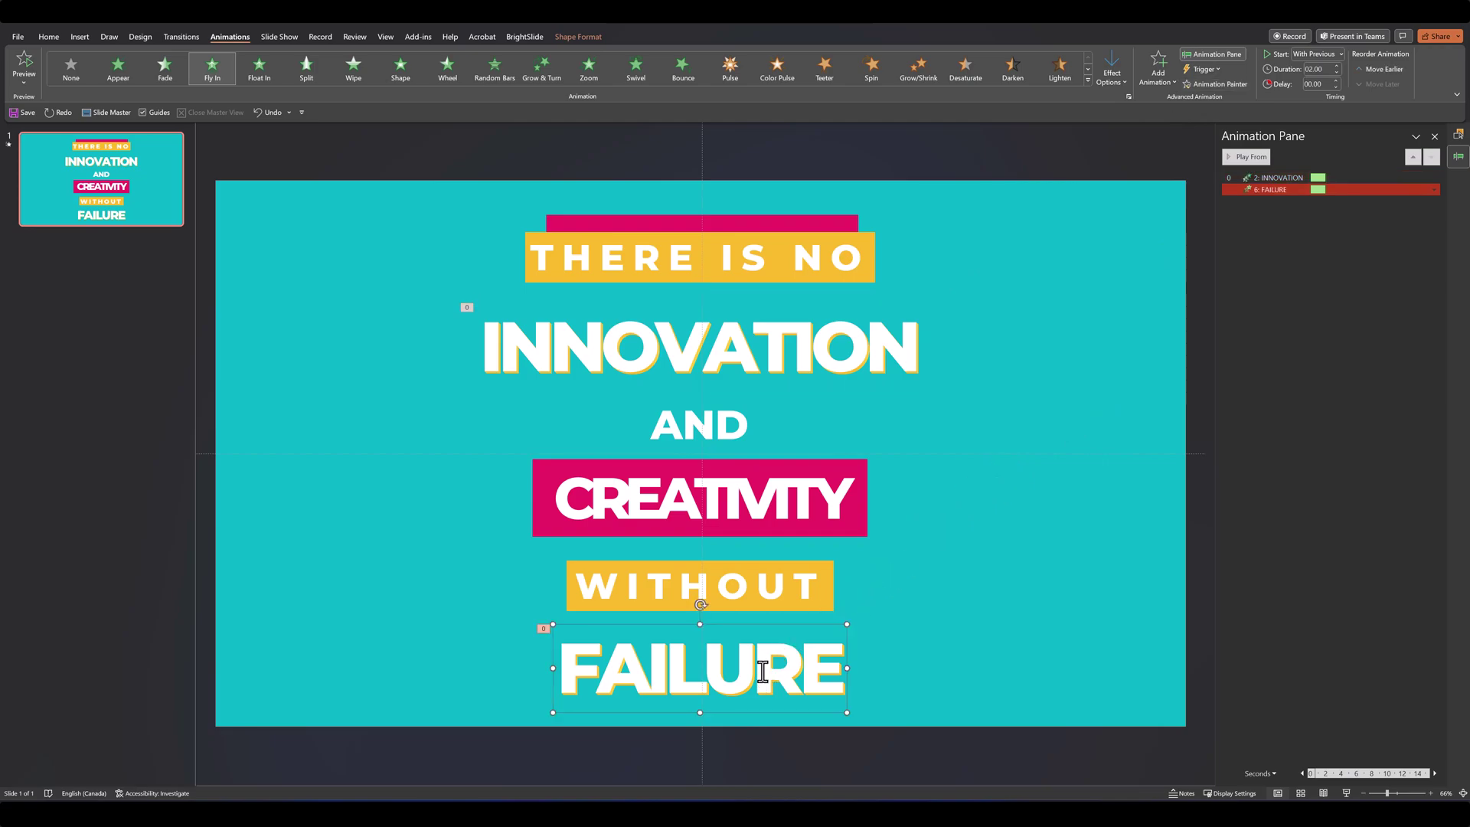
left_click(1286, 306)
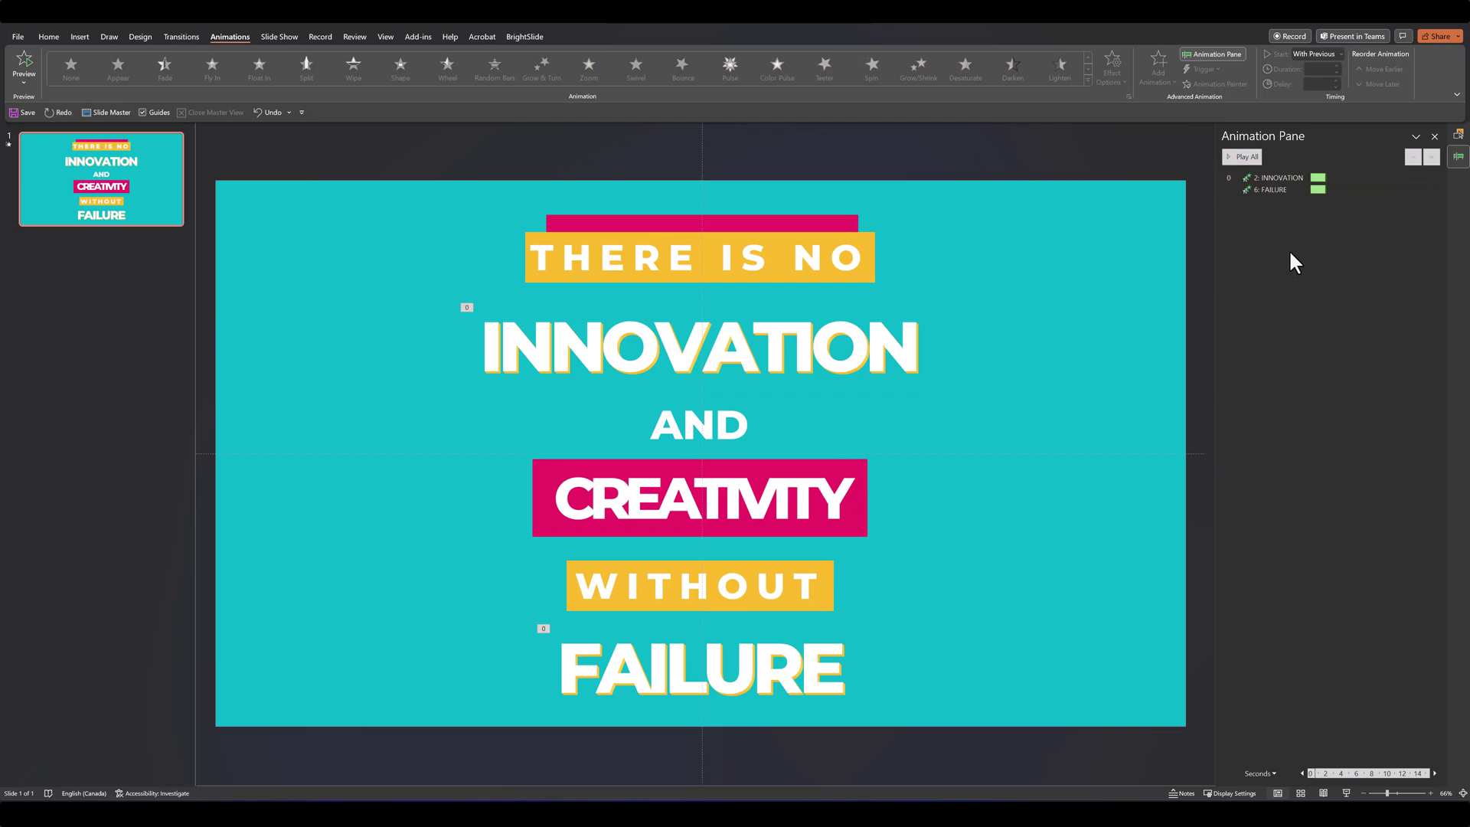
left_click(1233, 155)
left_click(1246, 158)
Step: Give AND a Fly In from the top, starting With Previous, lasting 0.75 seconds
left_click(721, 415)
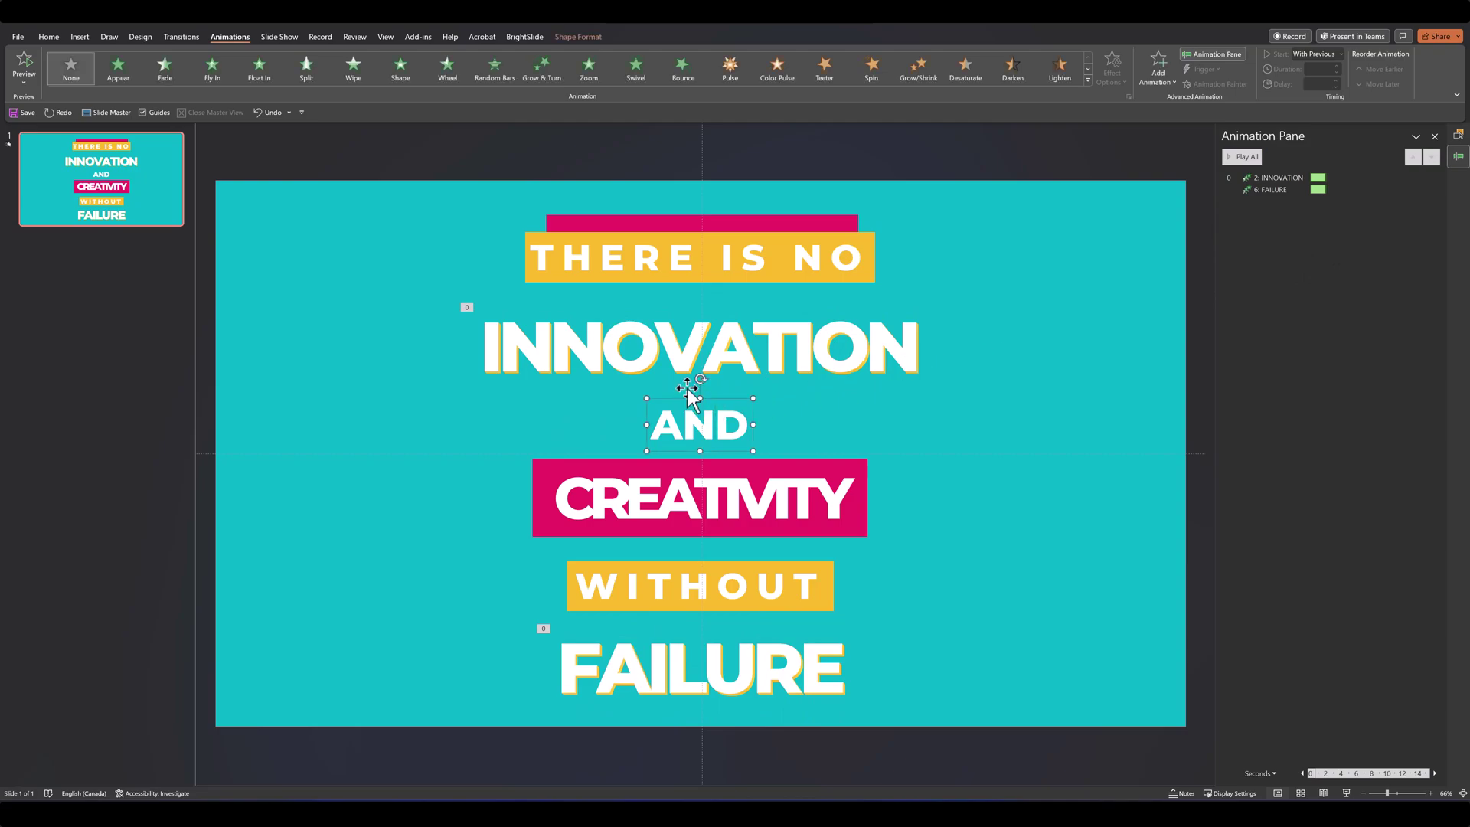
left_click(215, 74)
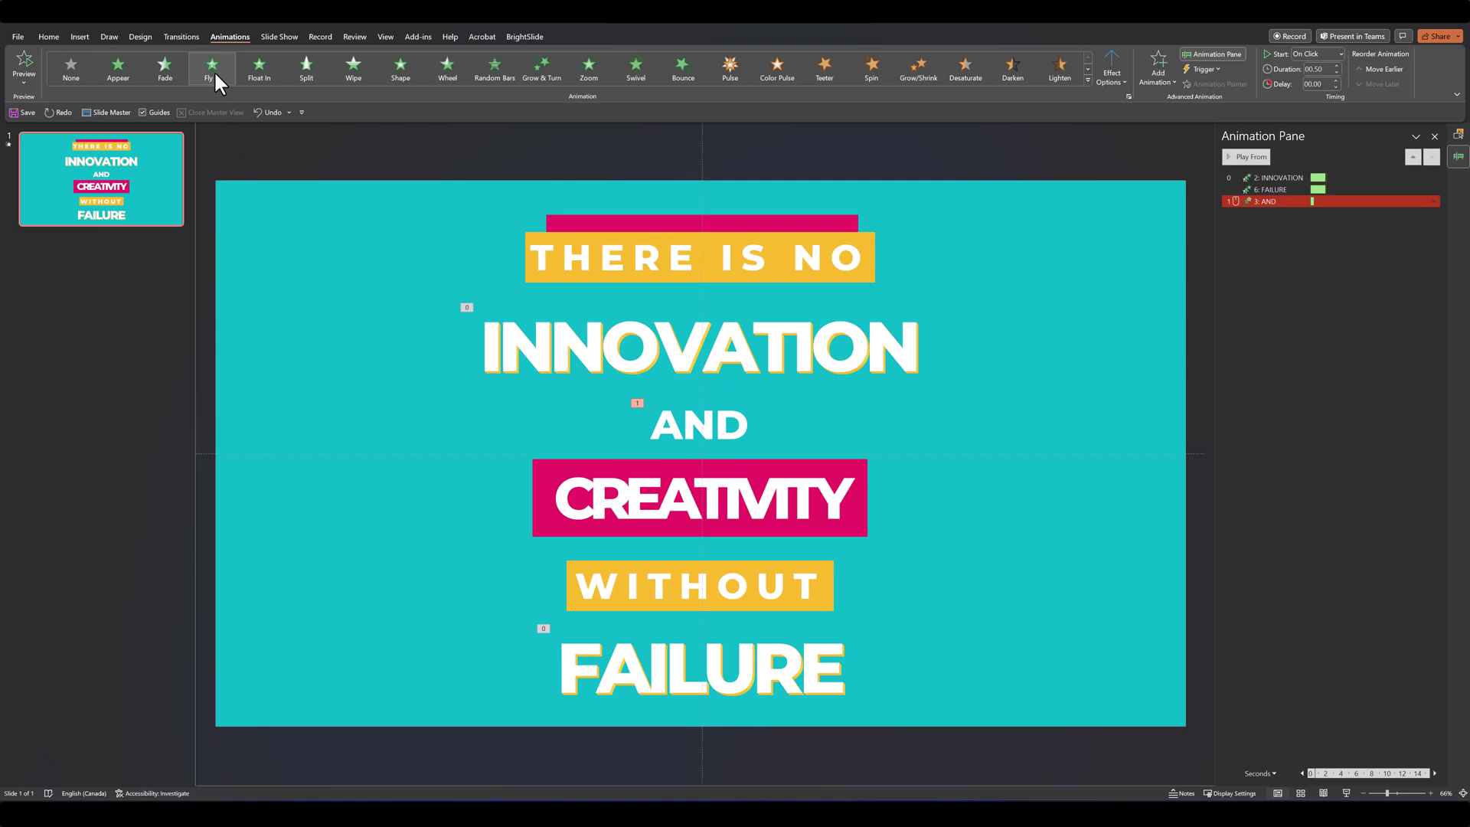
left_click(1114, 86)
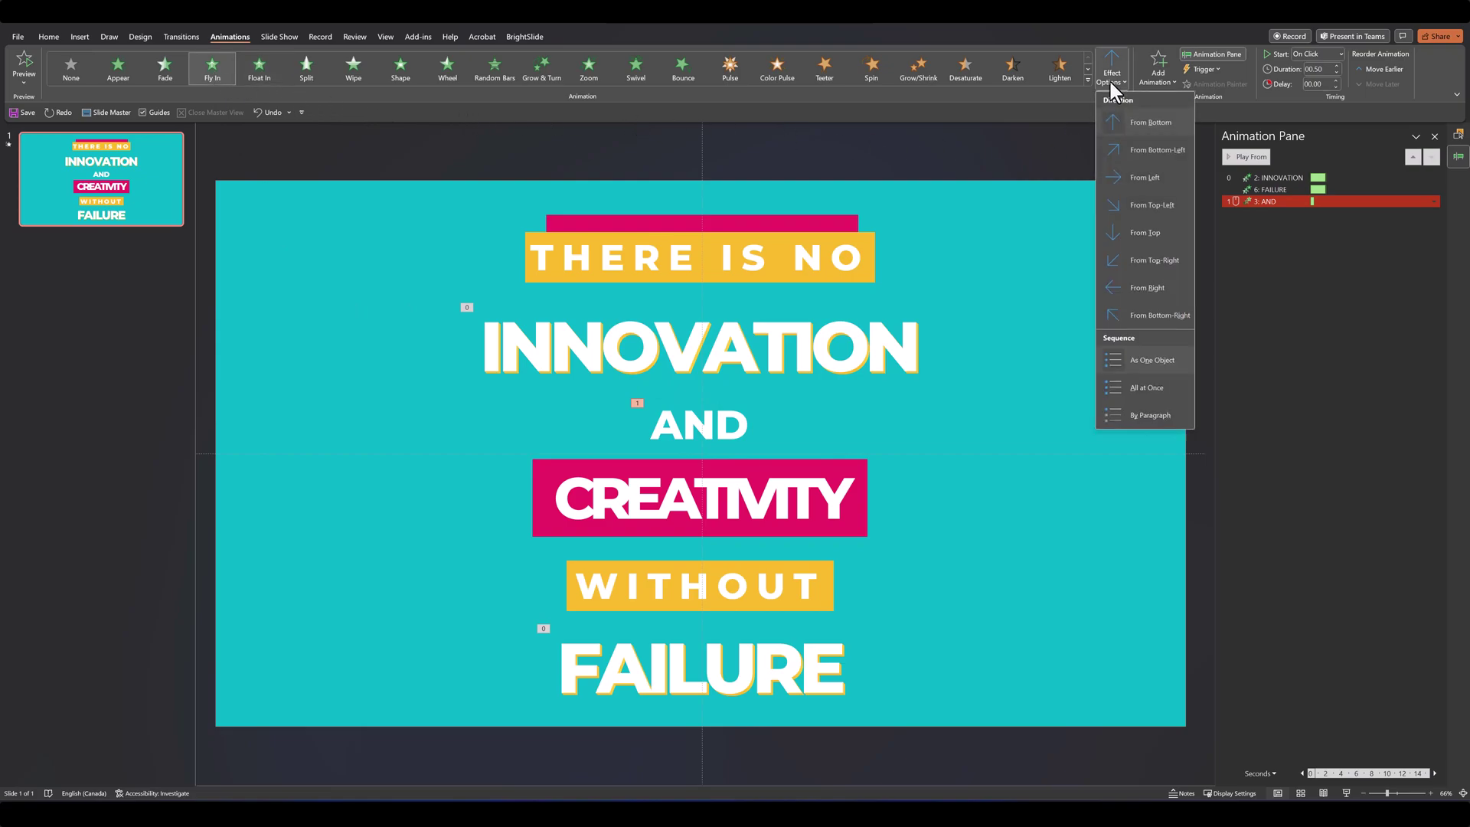
left_click(1138, 234)
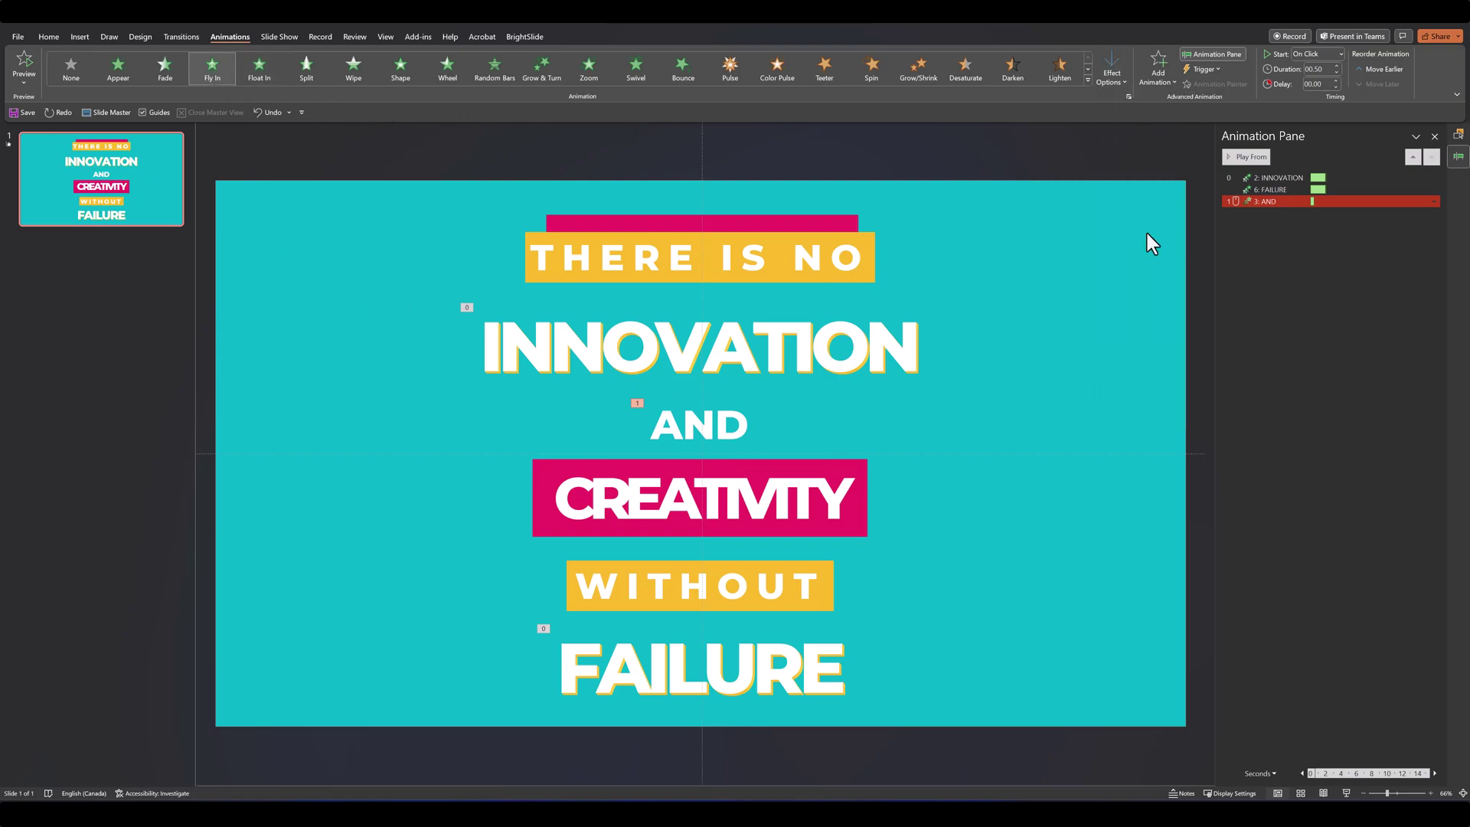
left_click(1434, 202)
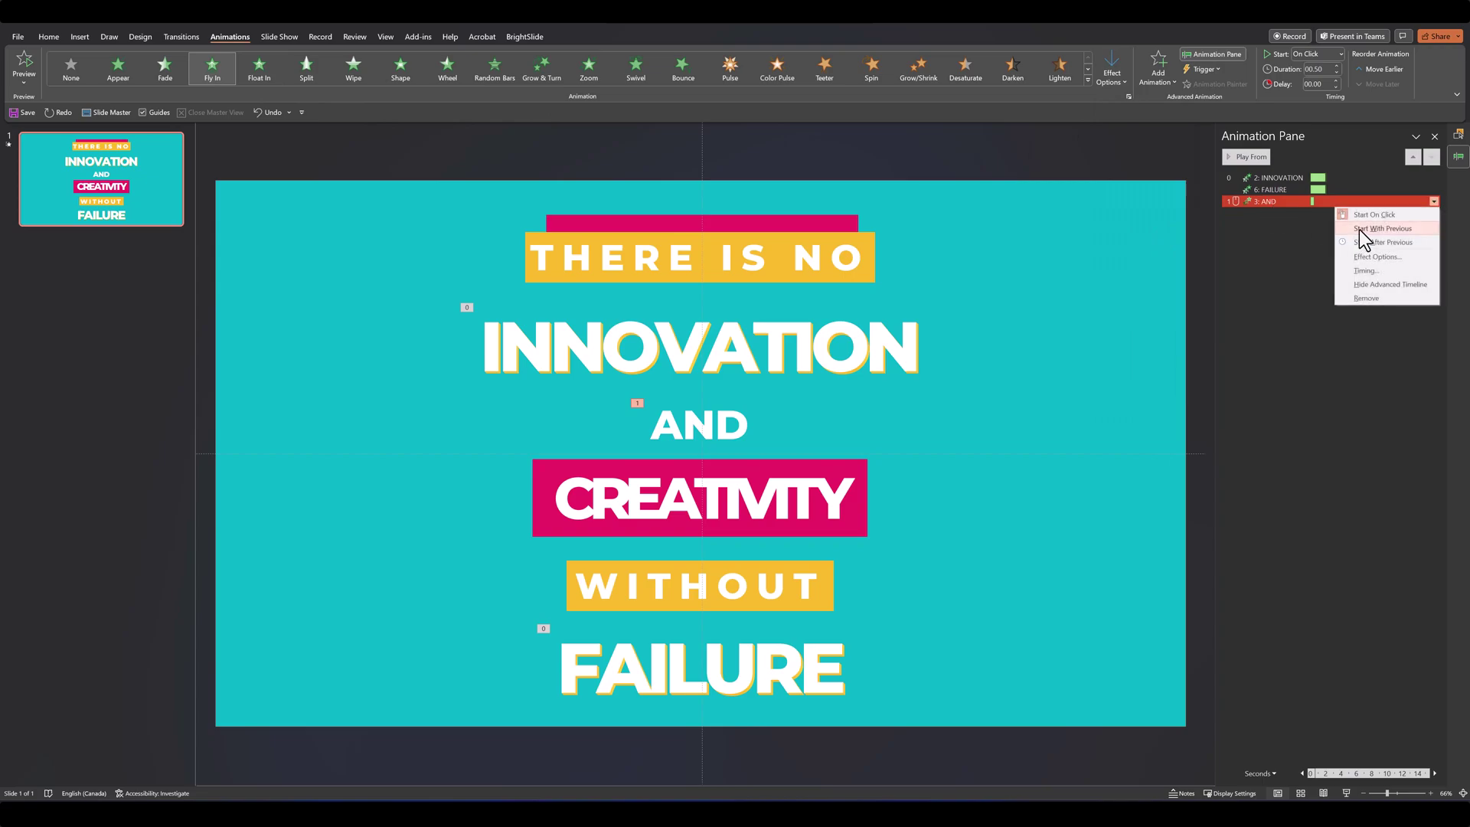
left_click(1358, 228)
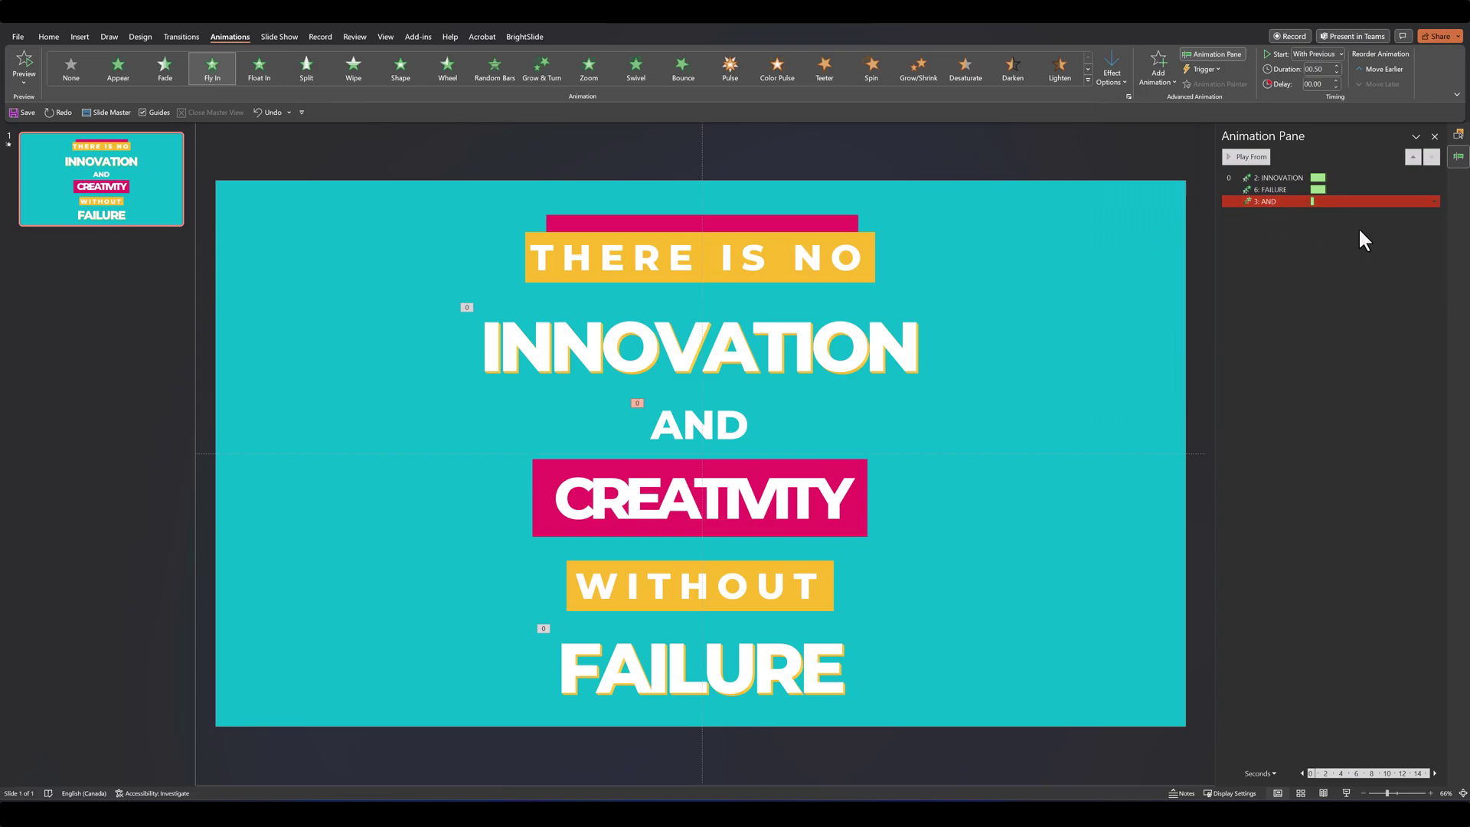
left_click(1339, 63)
left_click(1315, 248)
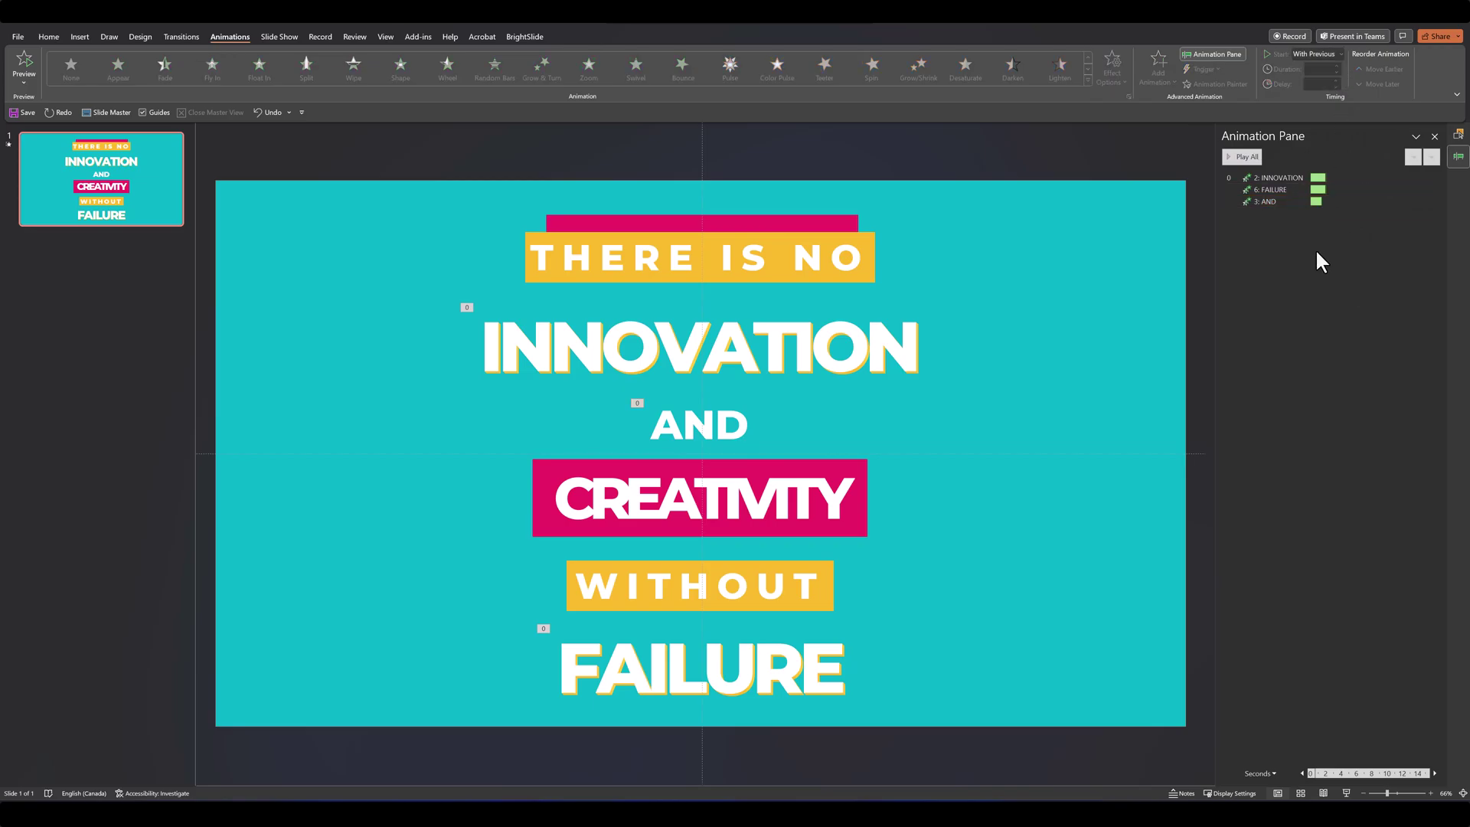
left_click(1234, 157)
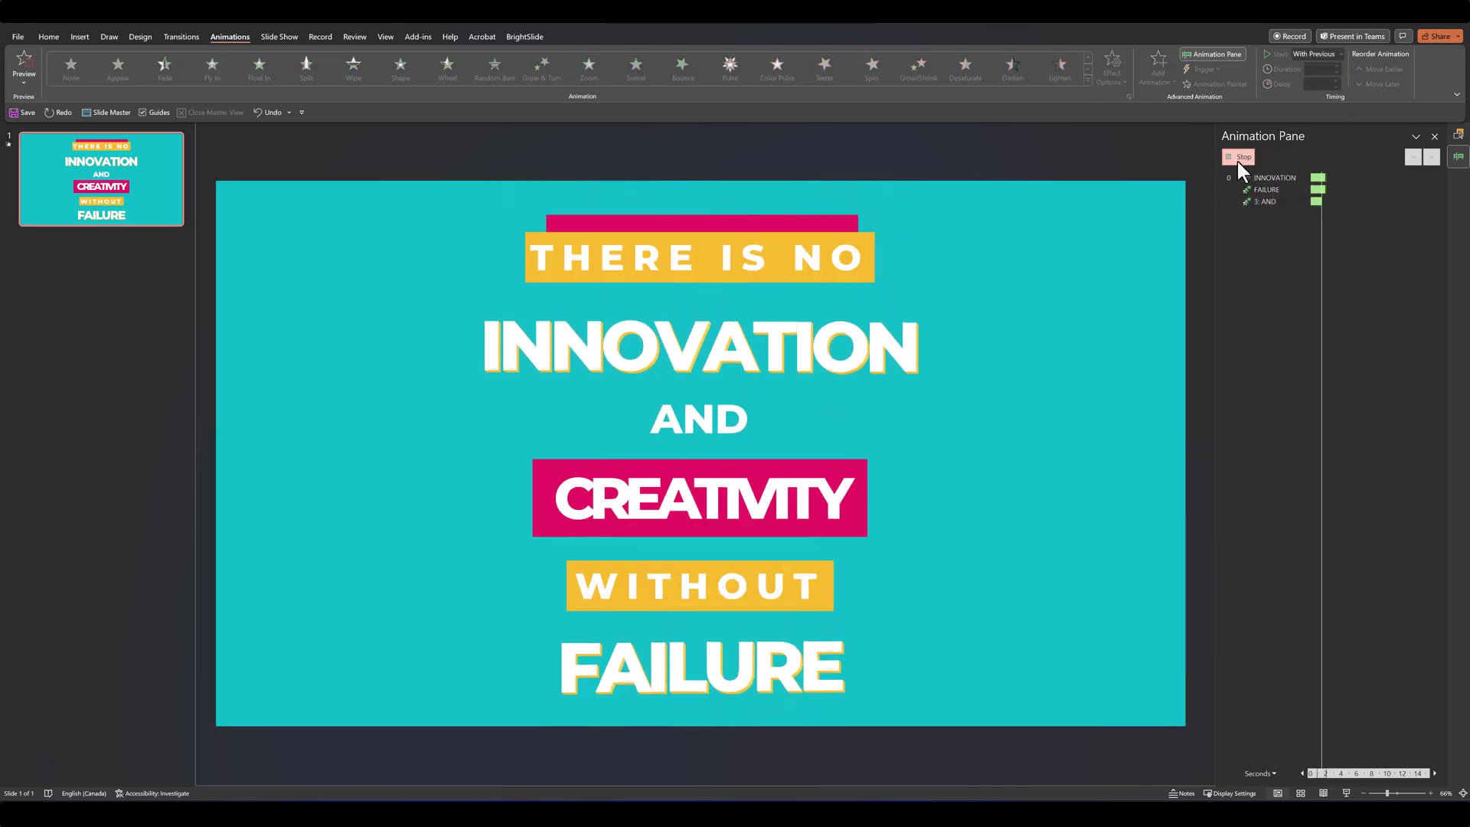
Step: Add a smooth end to AND's fly-in in Effect Options
left_click(1259, 202)
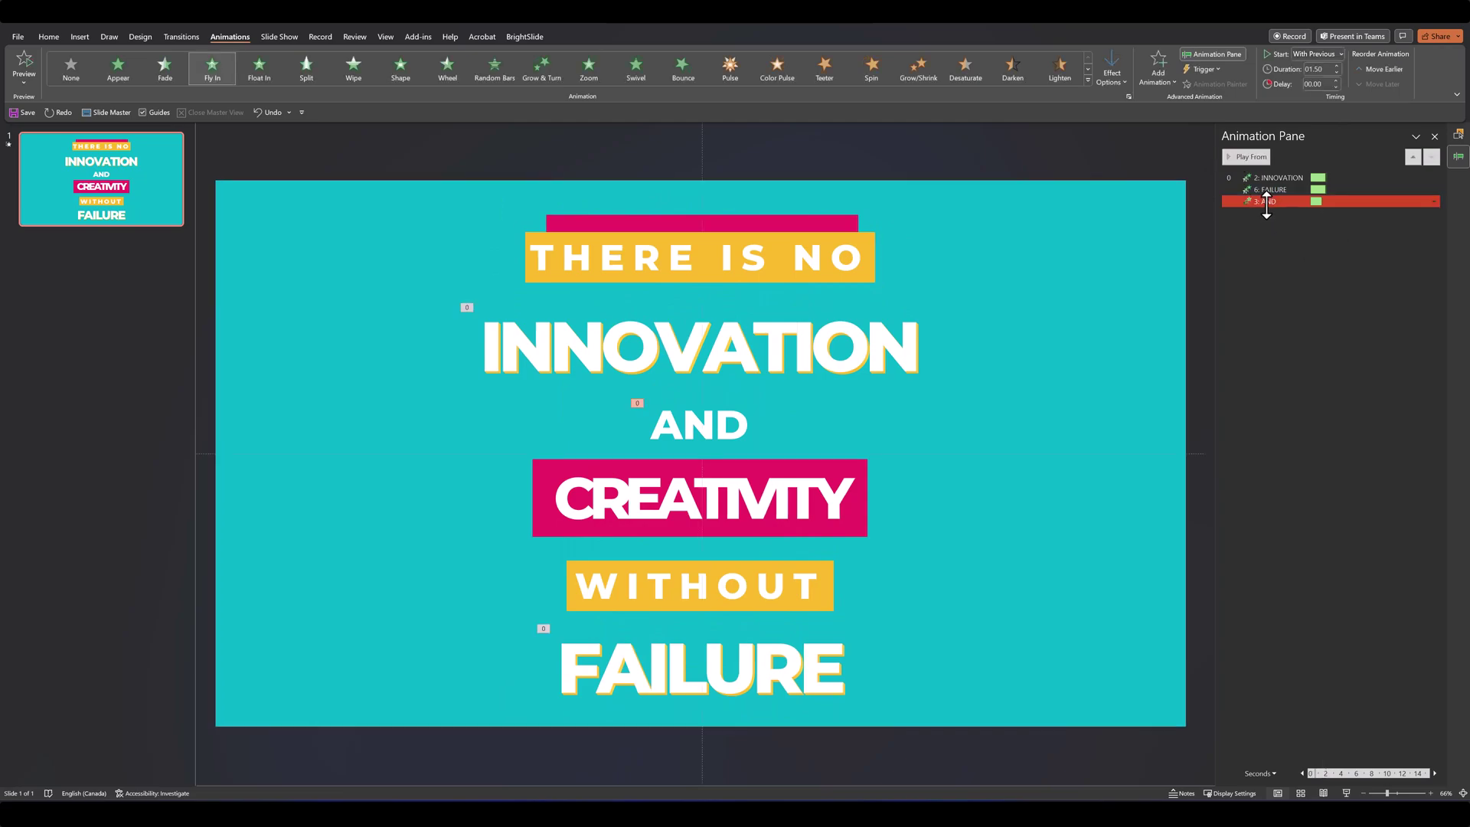
left_click(1434, 202)
left_click(1361, 253)
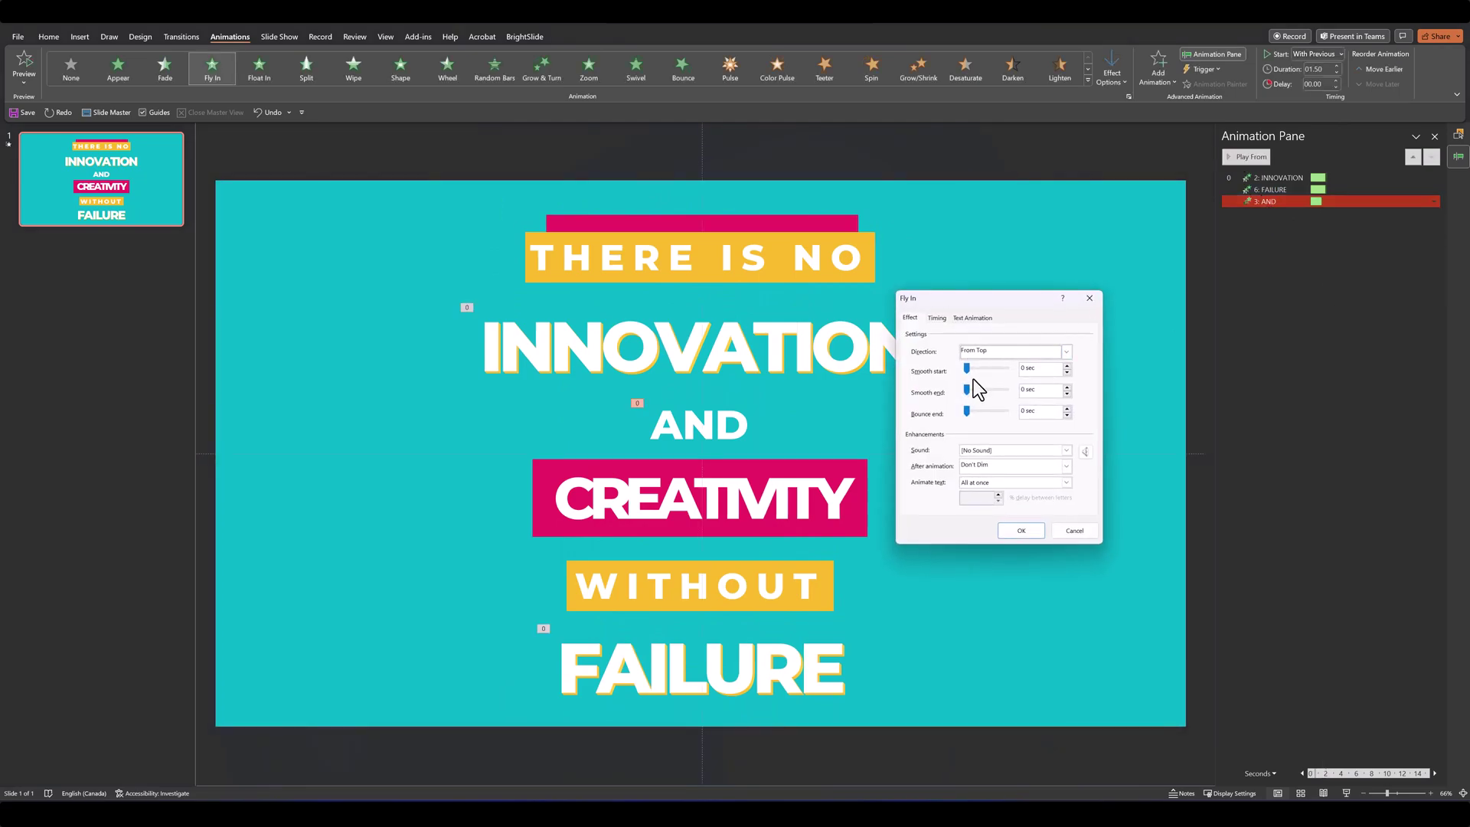
left_click_drag(968, 388, 983, 389)
left_click(1009, 531)
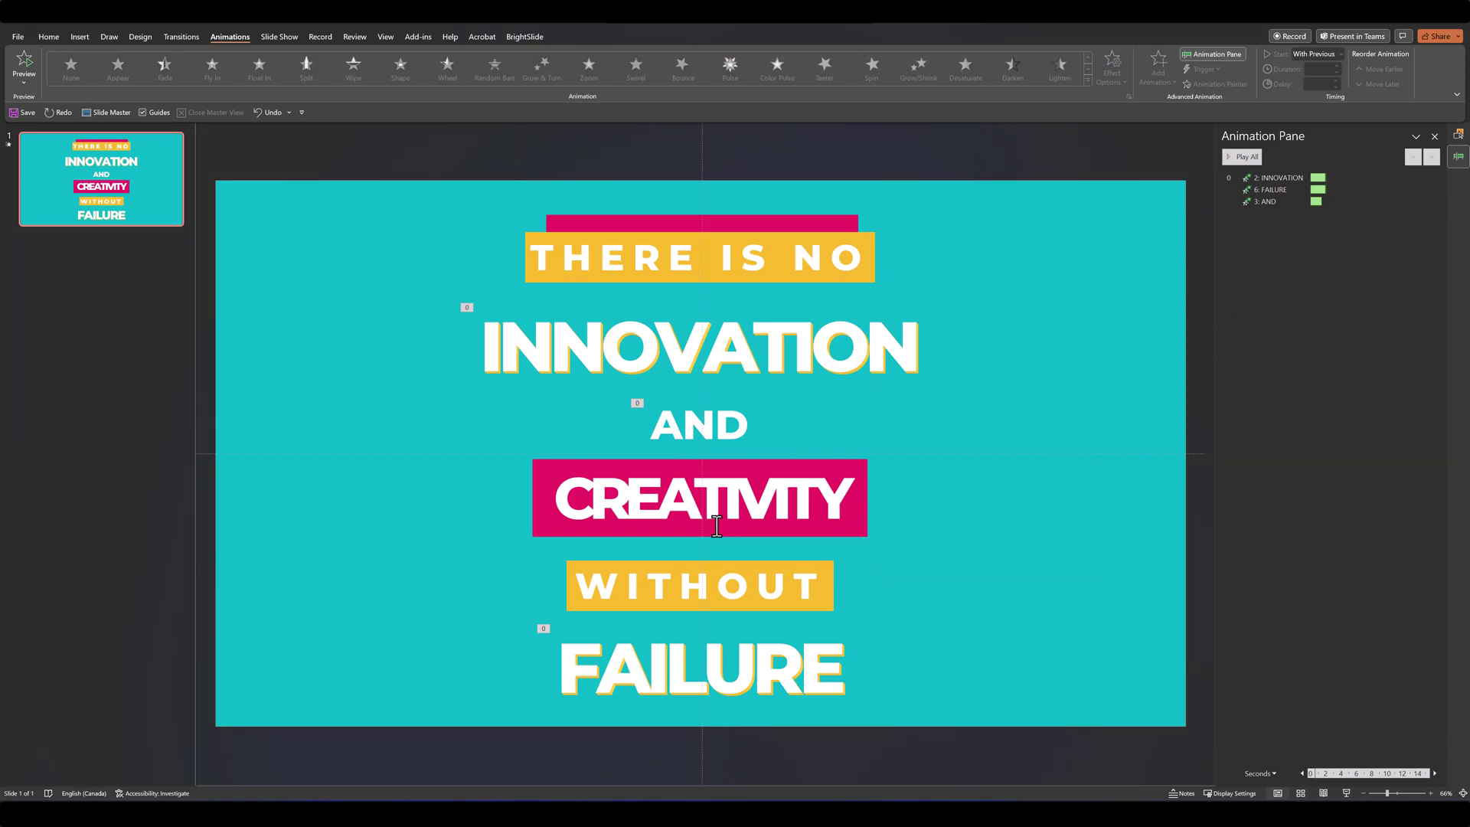
Step: Apply the Appear entrance to the CREATIVITY box and set it to start With Previous
left_click(534, 474)
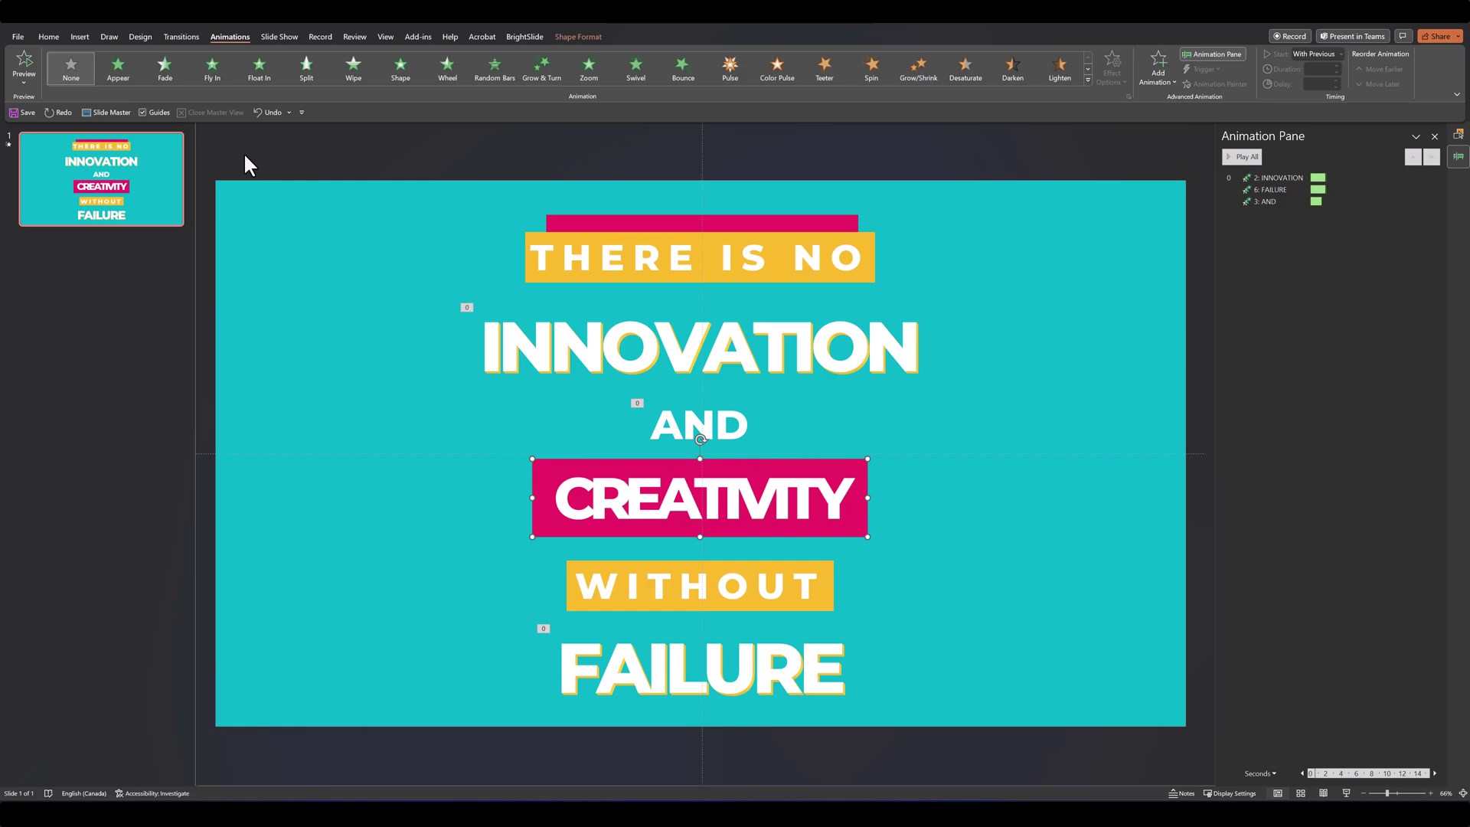
left_click(118, 74)
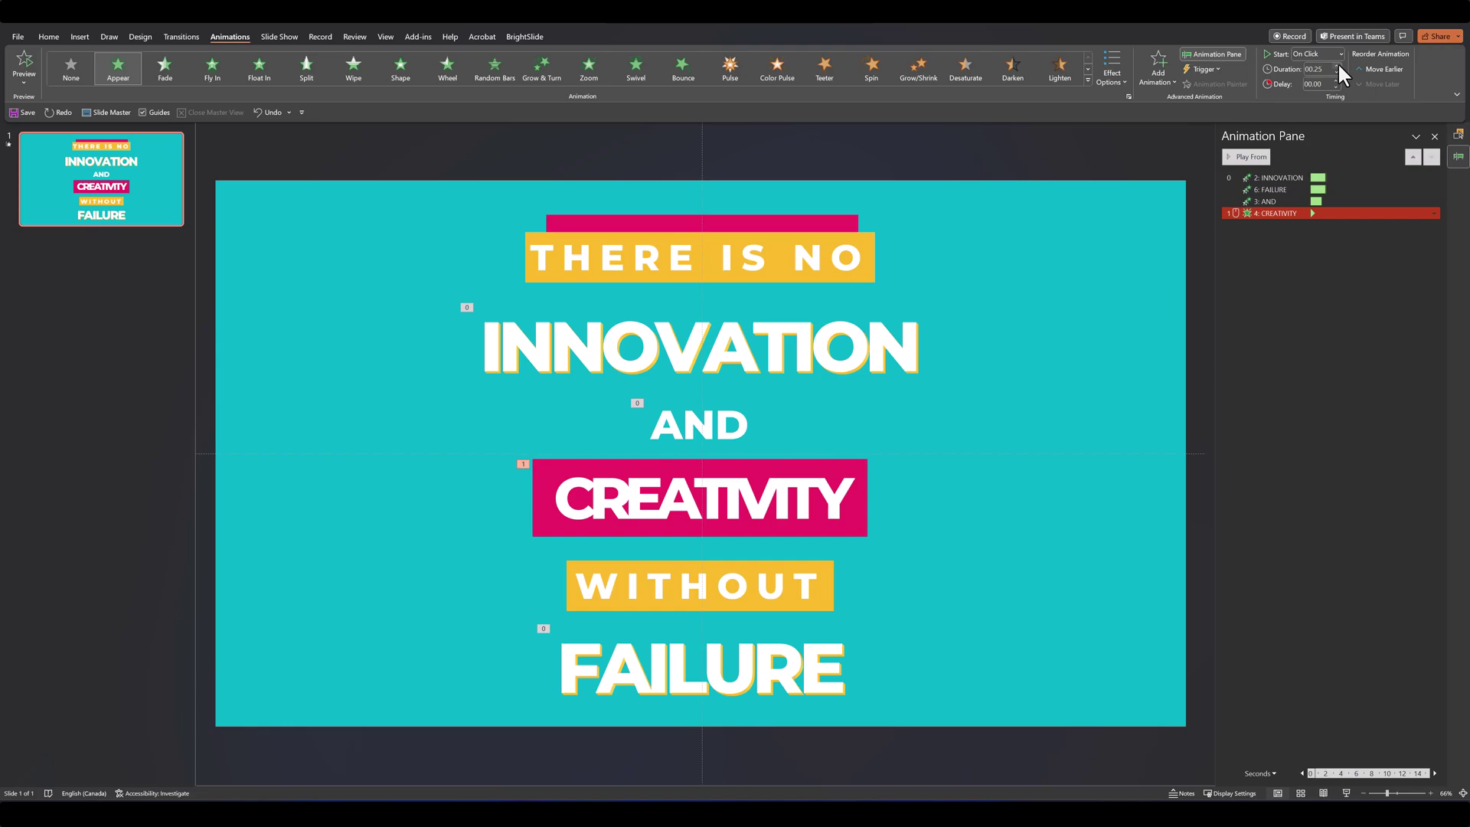
left_click(1434, 214)
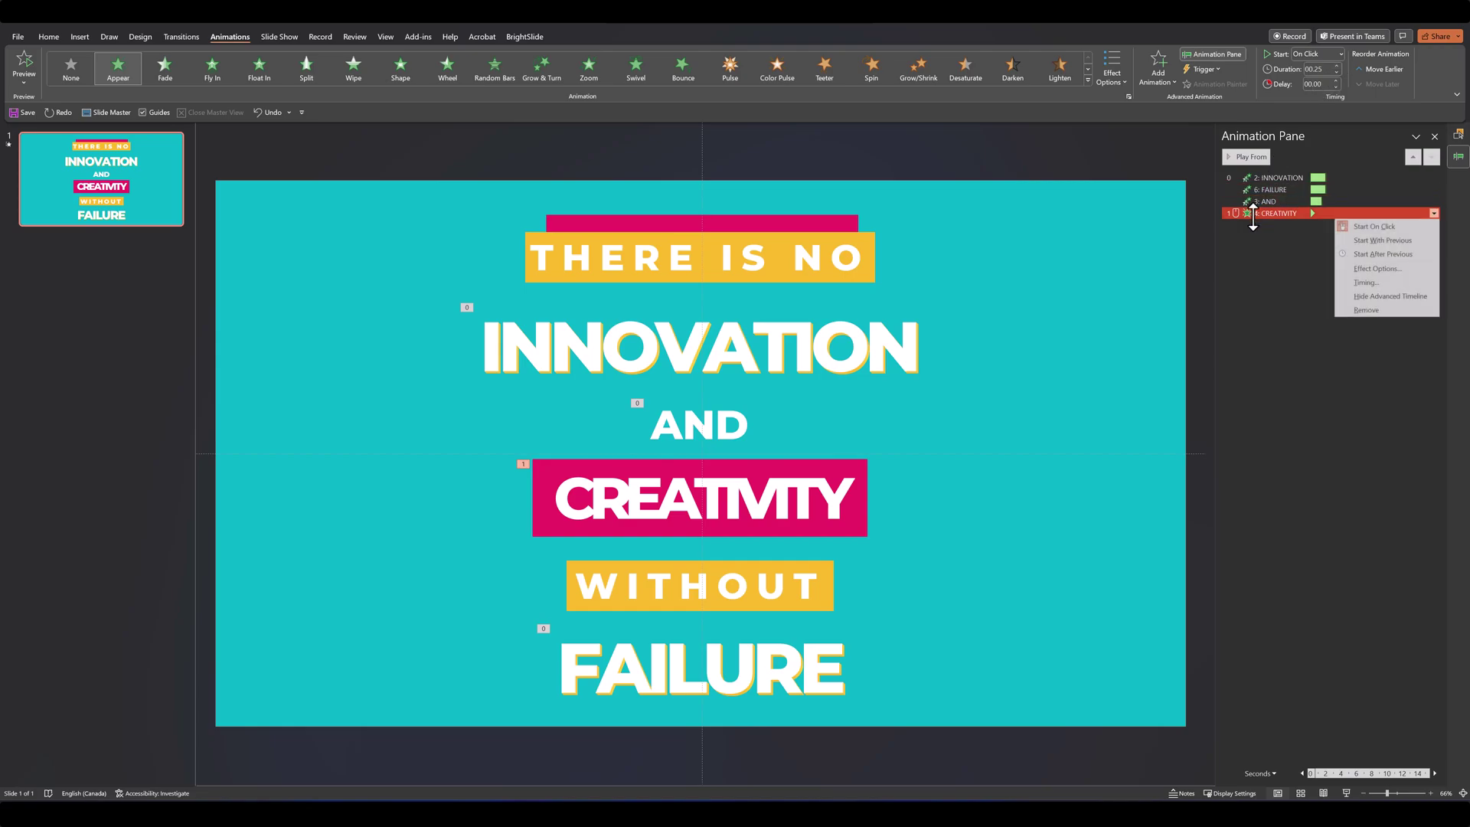
left_click(1371, 241)
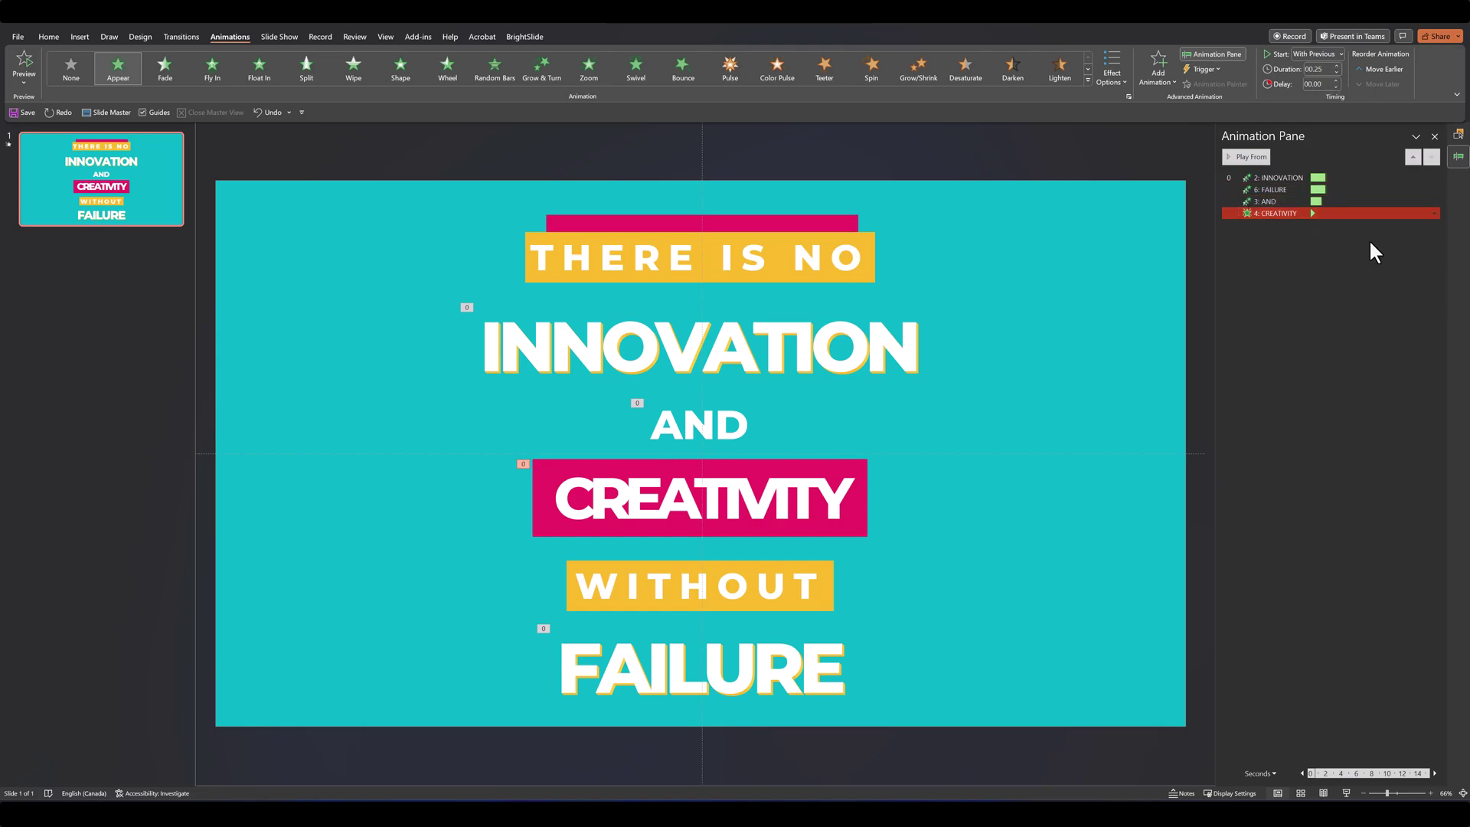
Step: Move WITHOUT onto CREATIVITY and give it Appear, With Previous, with a 0.25-second delay
left_click(725, 610)
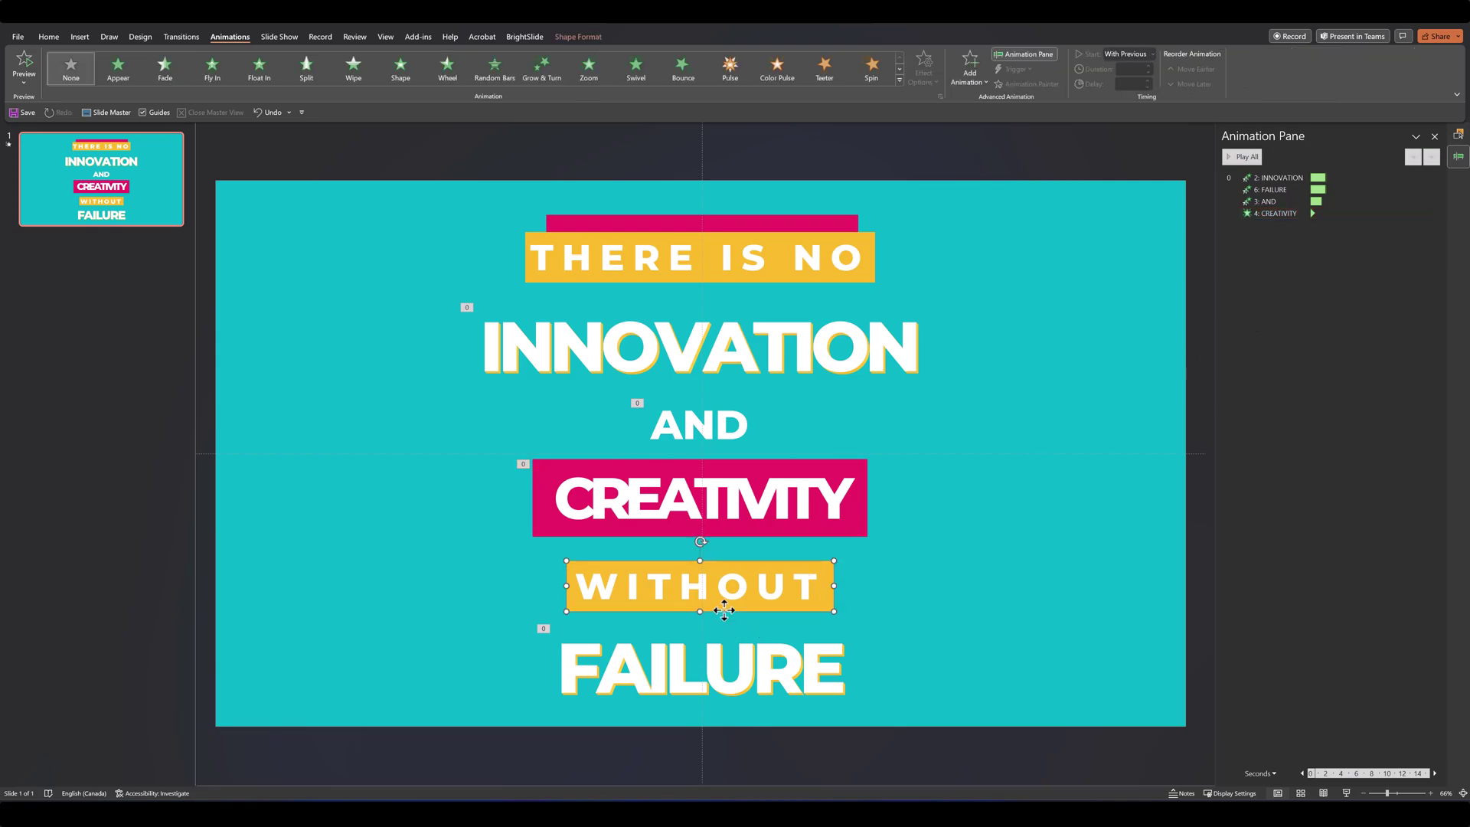
left_click_drag(722, 603, 710, 520)
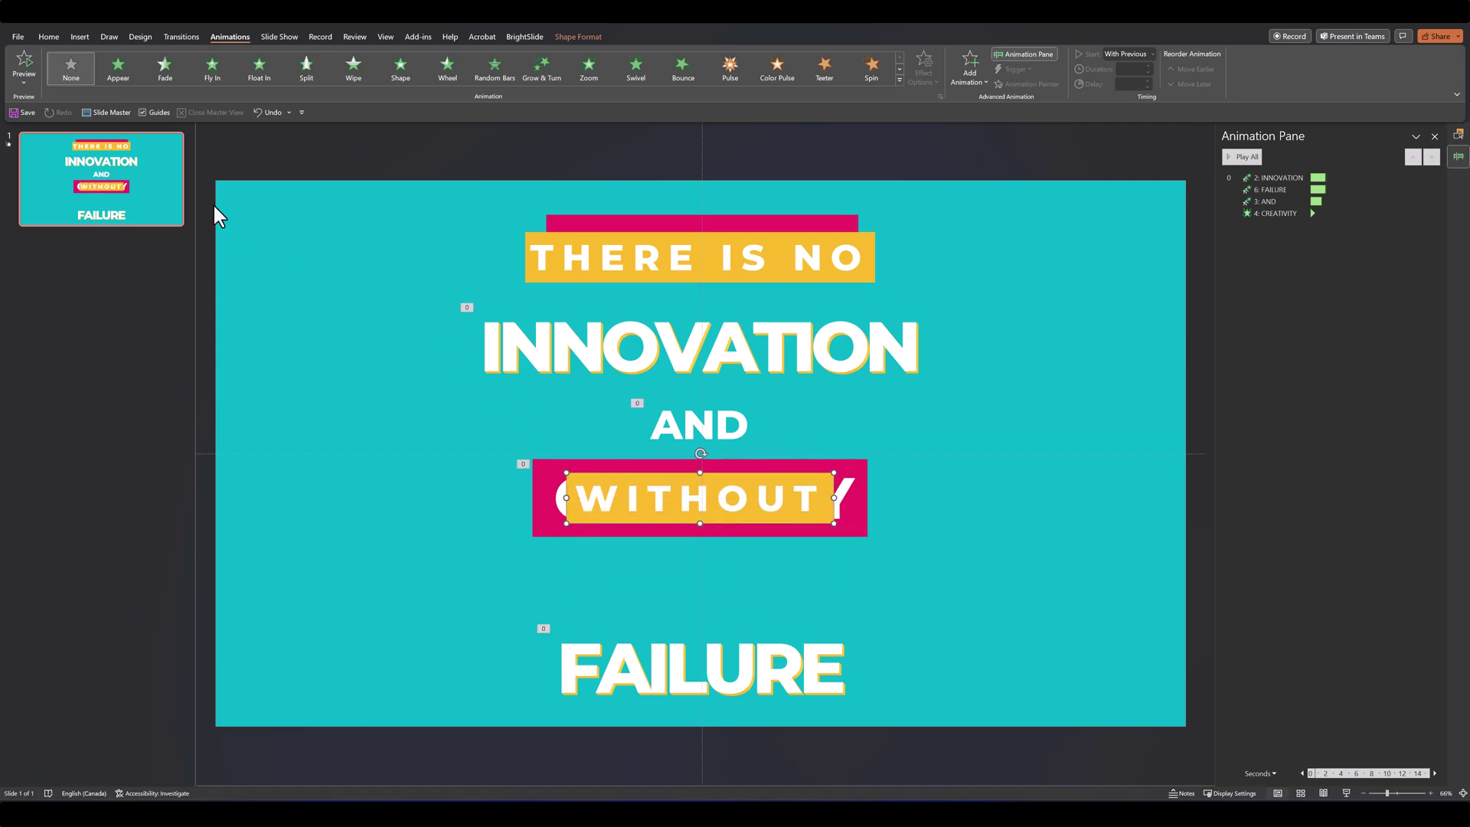
left_click(108, 65)
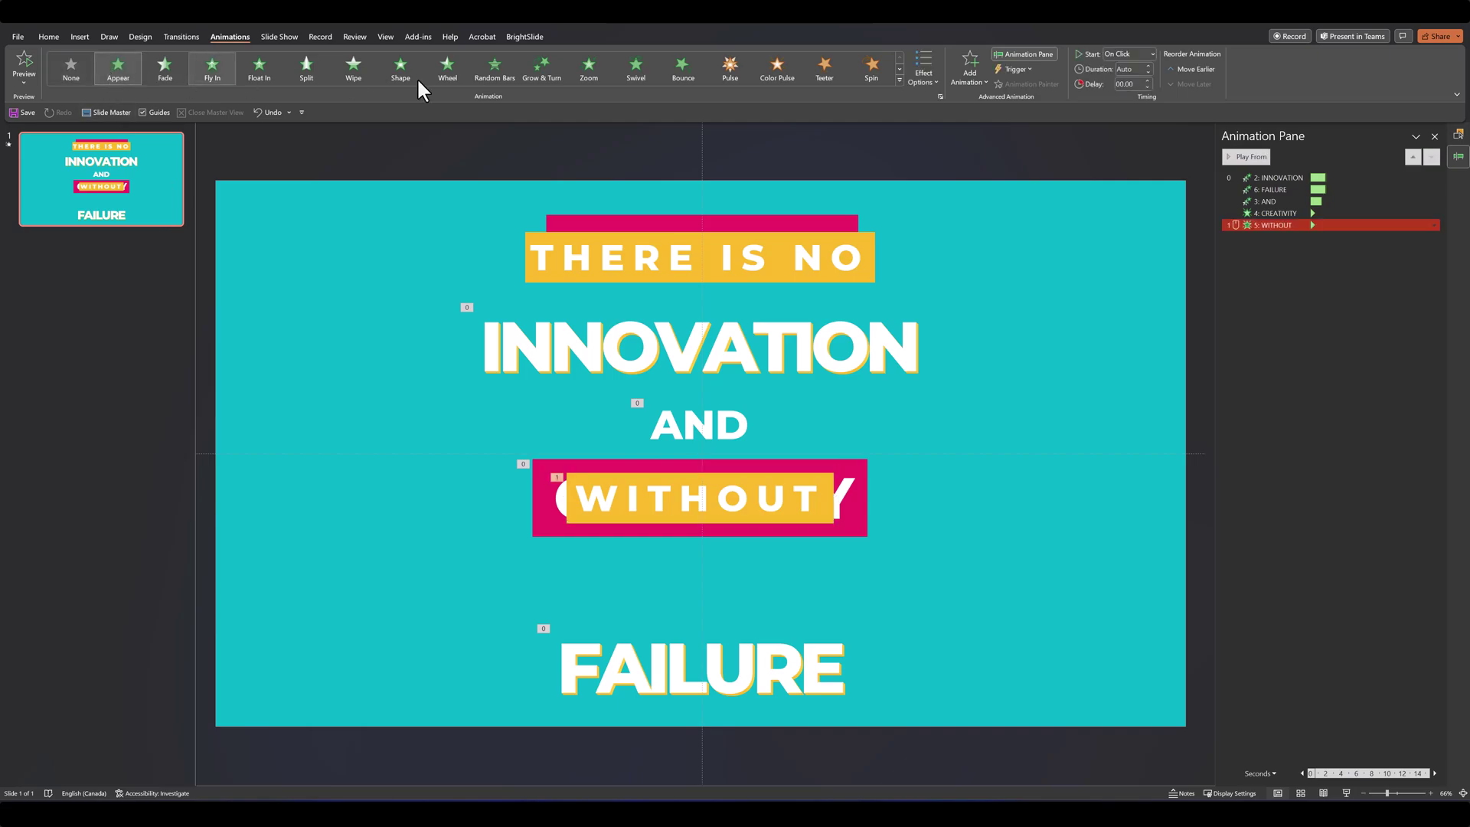
left_click(1434, 225)
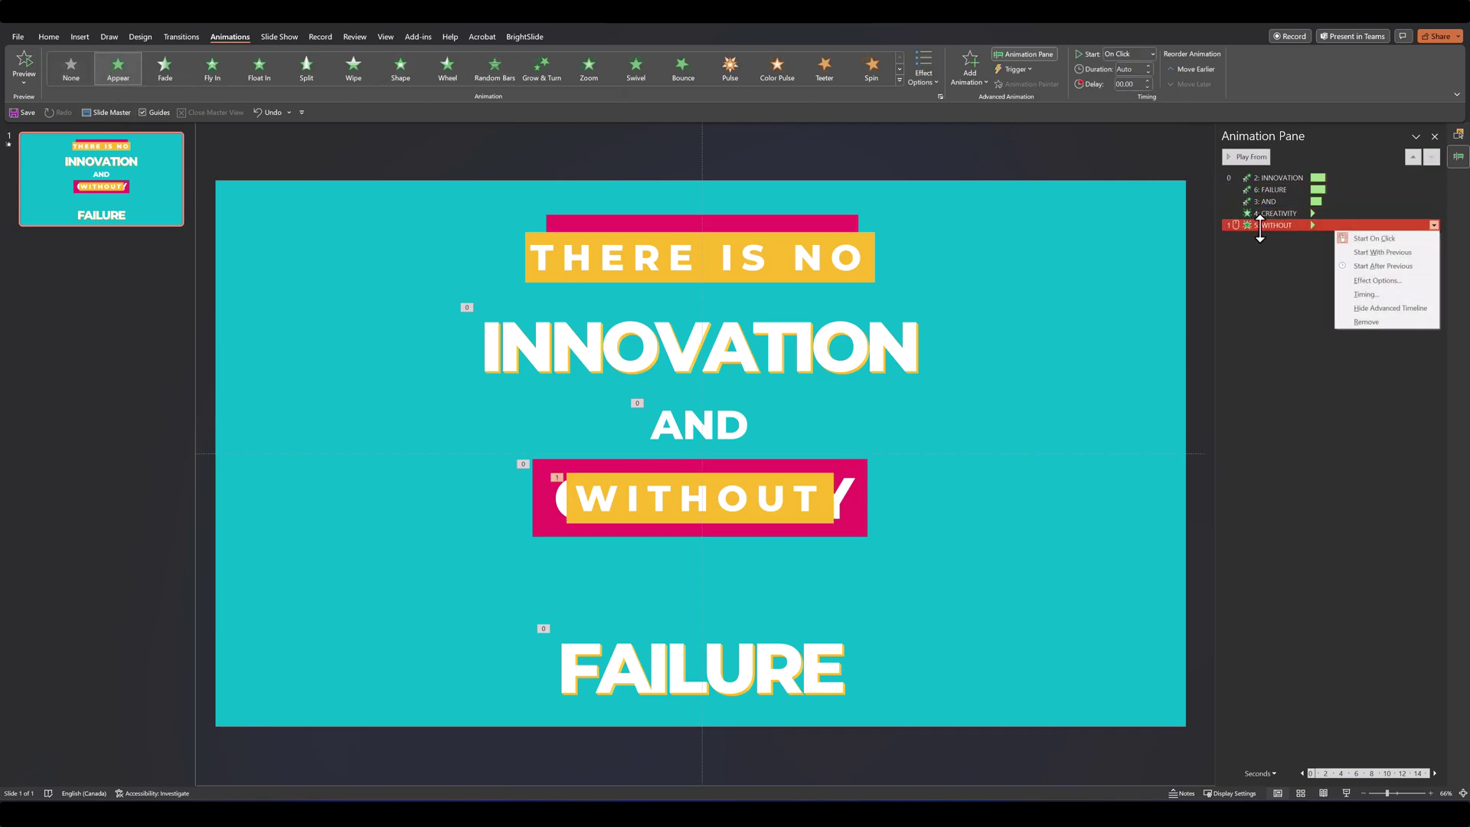
left_click(1342, 252)
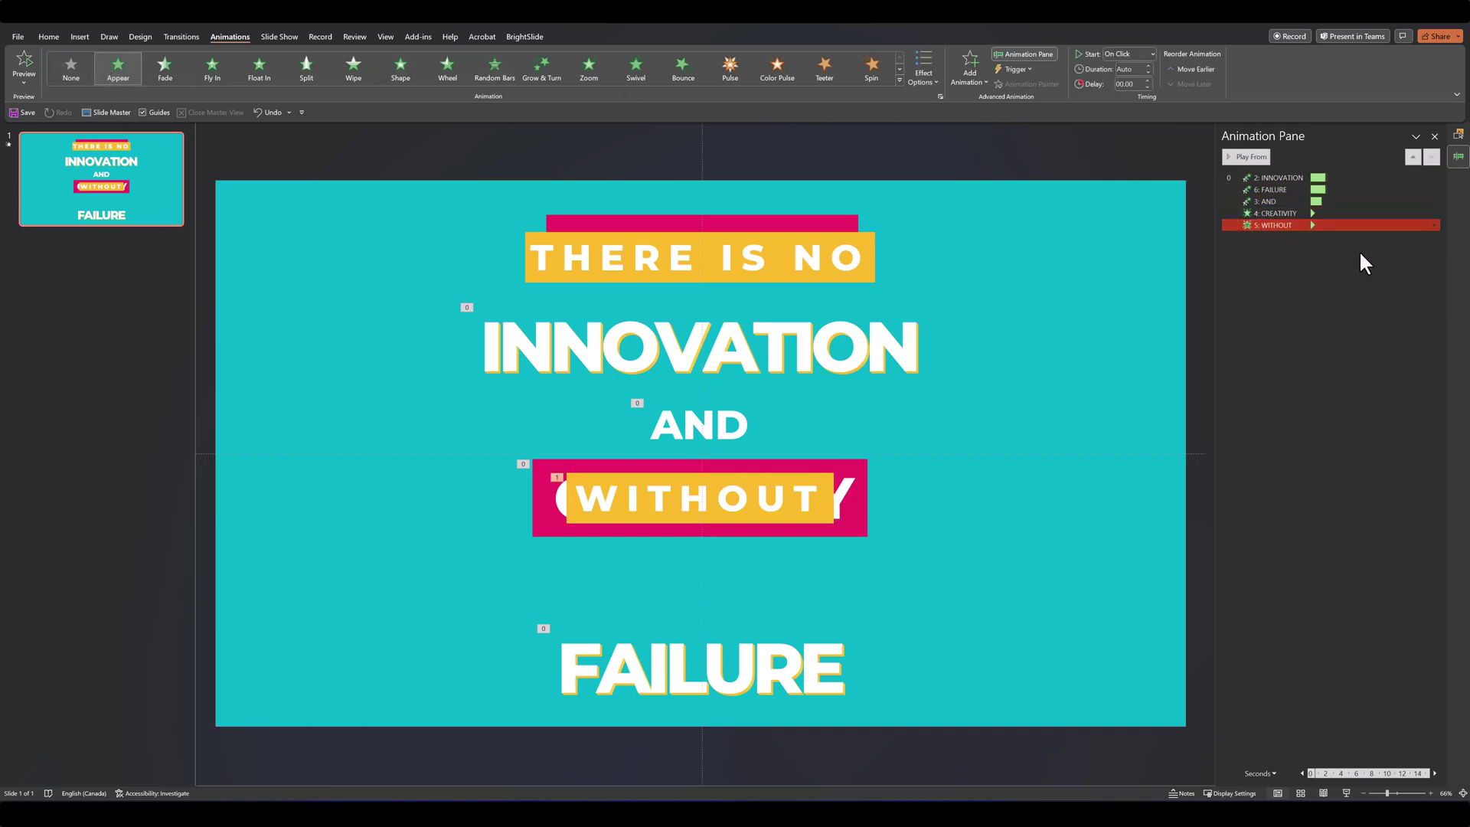
left_click(1146, 80)
Step: Add a short downward Lines motion path to WITHOUT, starting With Previous
left_click(968, 84)
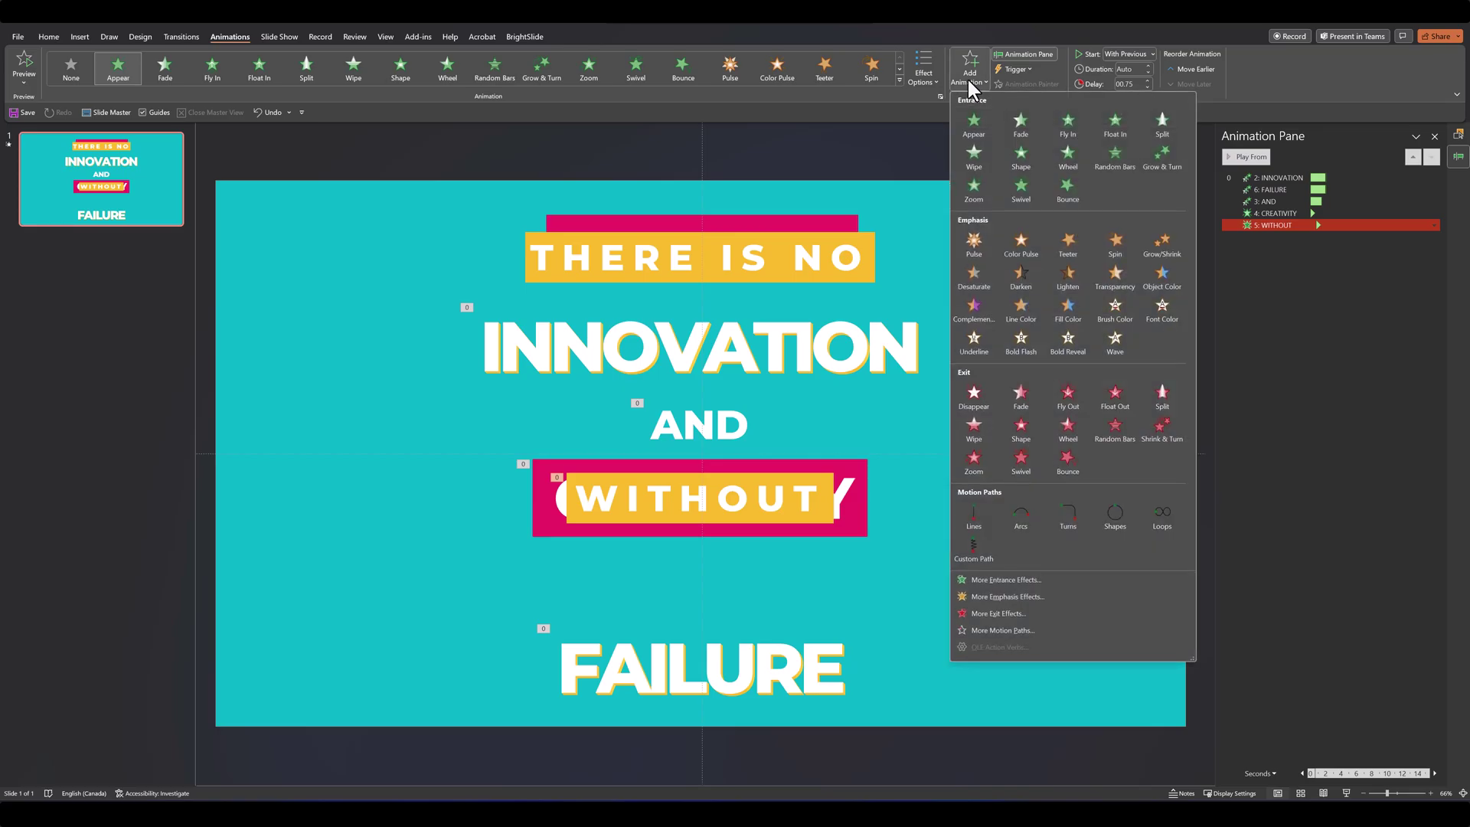
left_click(974, 517)
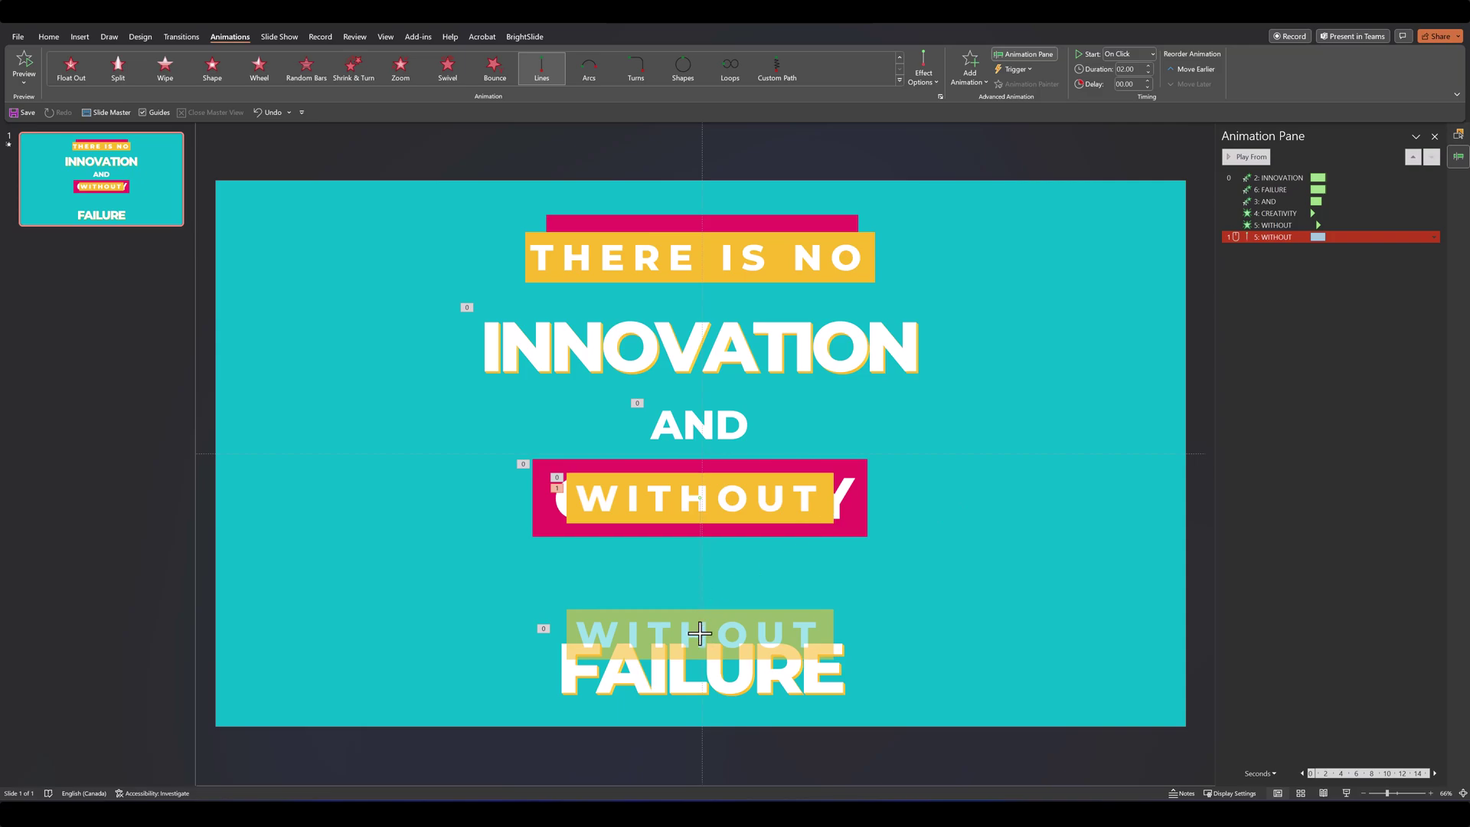
left_click_drag(700, 634, 700, 585)
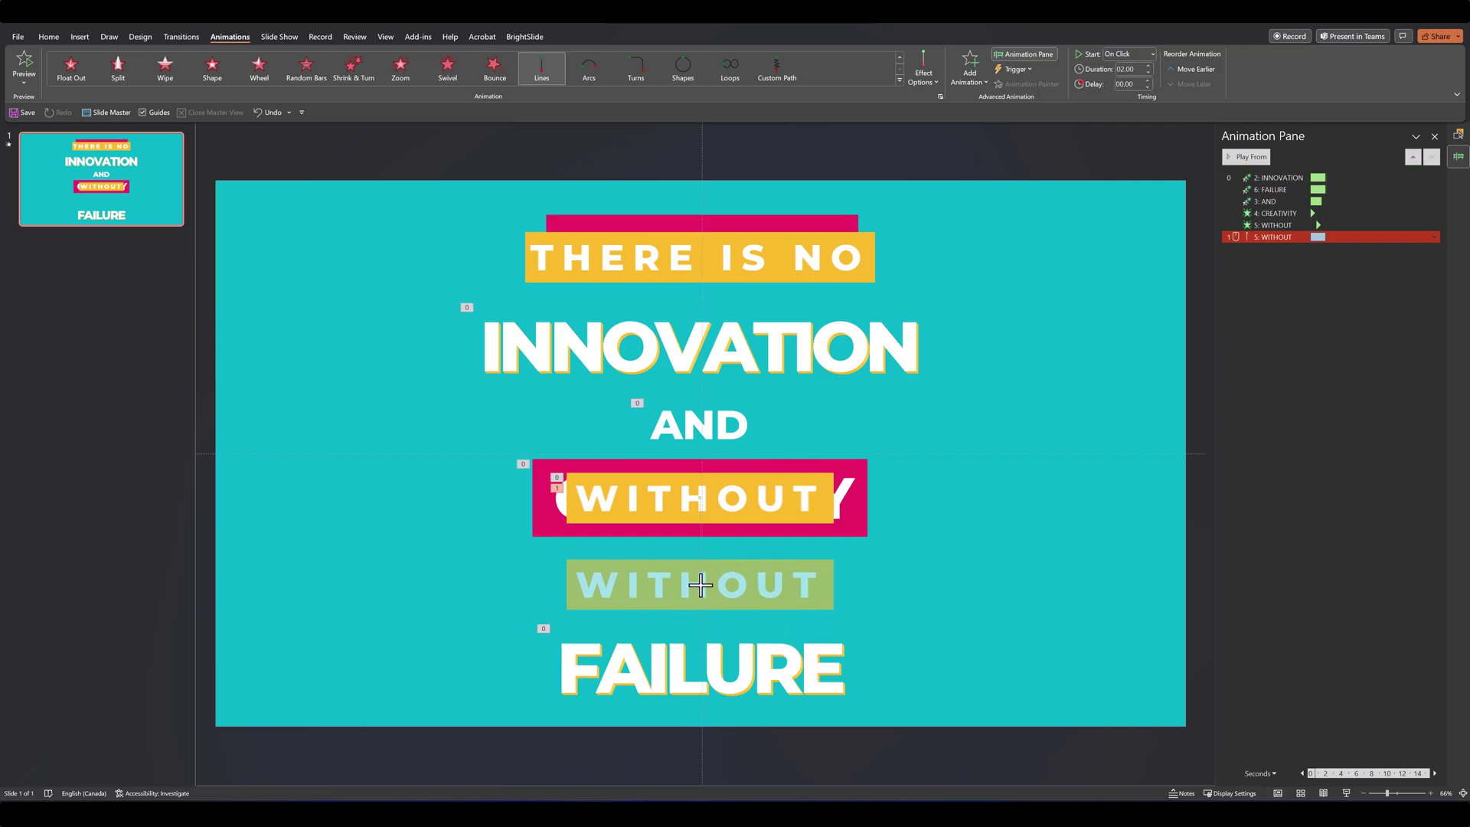
right_click(1332, 238)
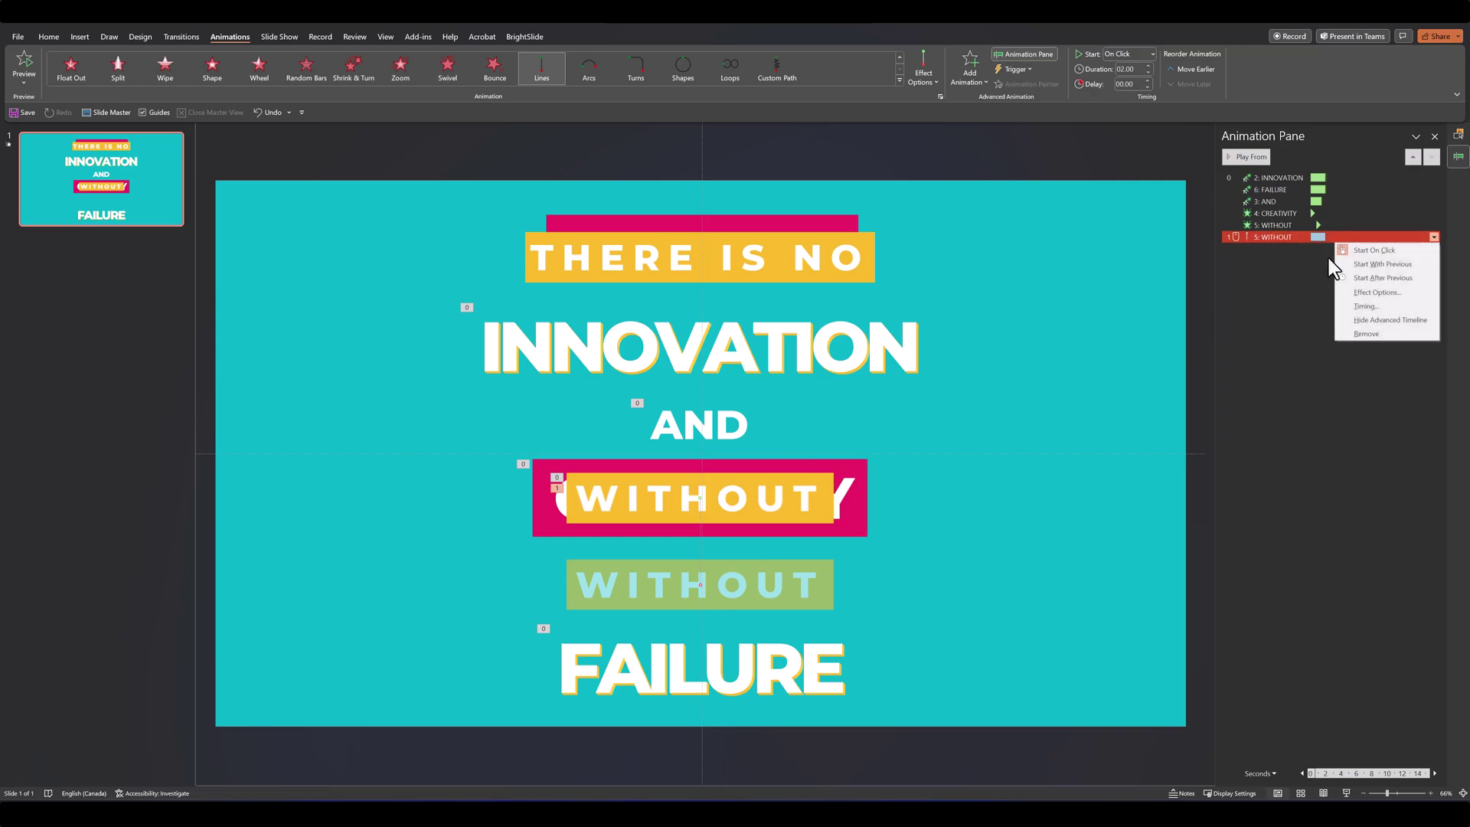
left_click(1348, 263)
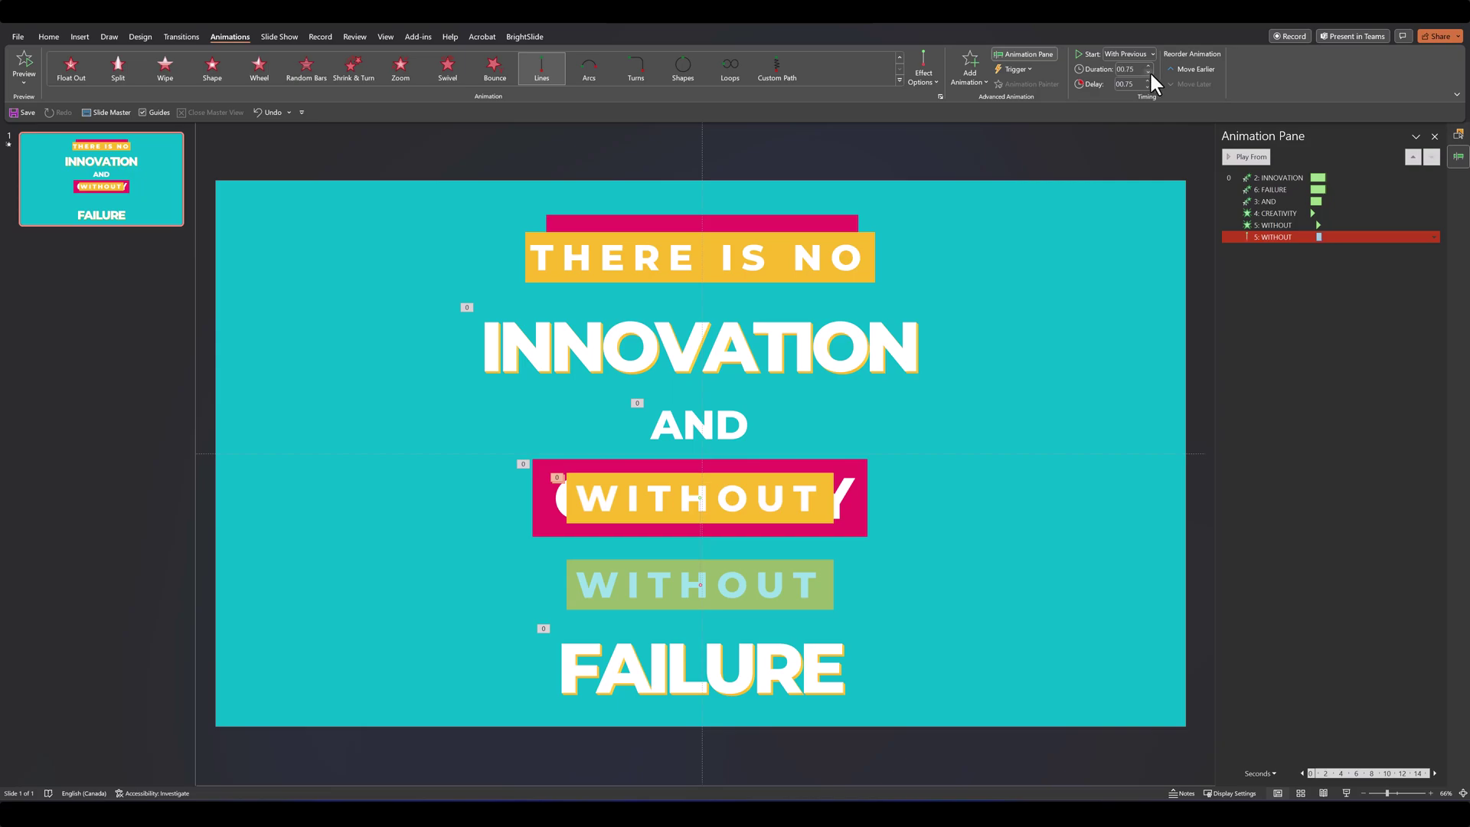
Step: Give the WITHOUT motion path a 0.75-second smooth end
right_click(1334, 239)
left_click(1370, 293)
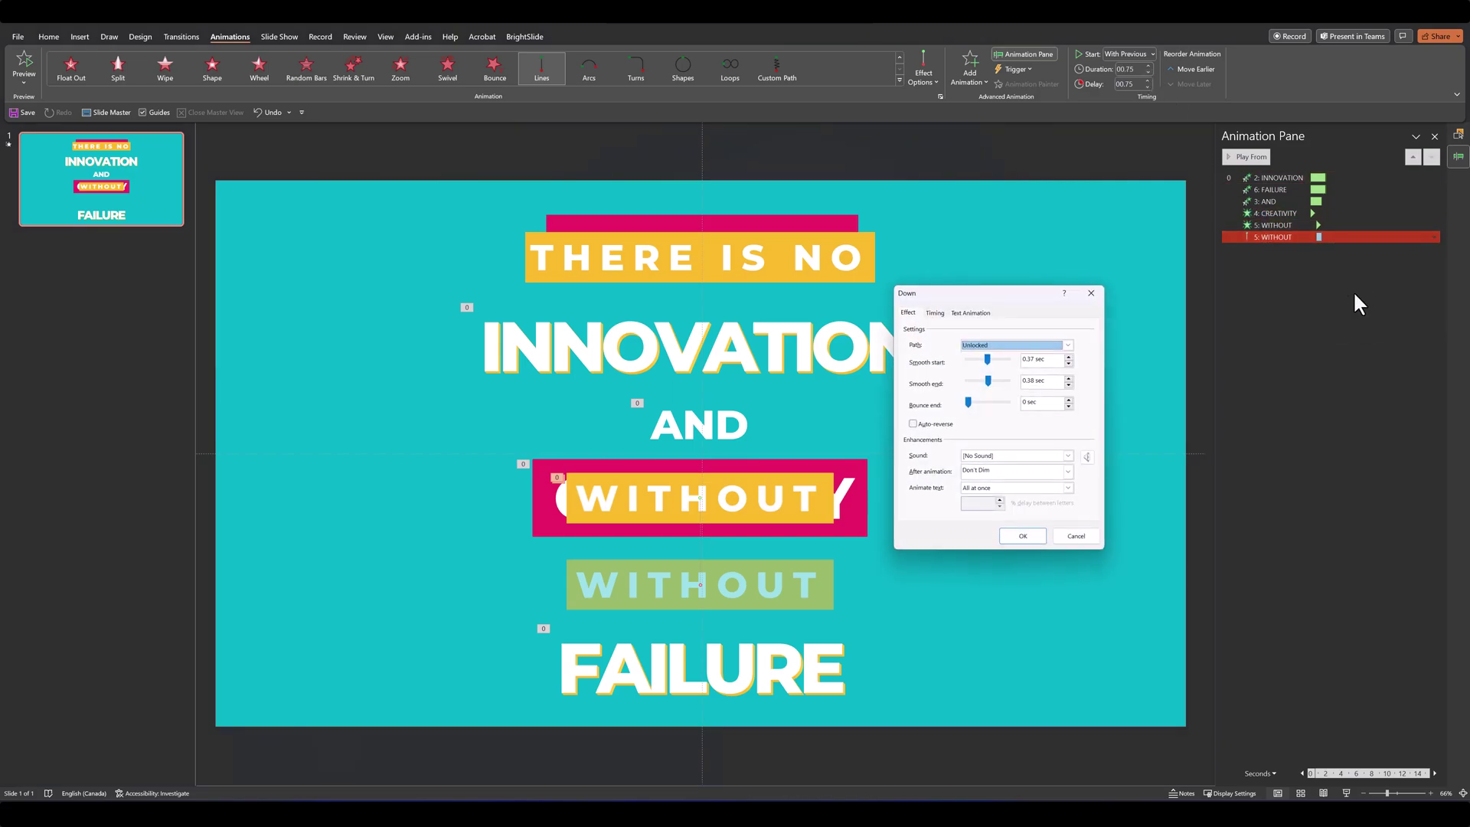
left_click(988, 382)
left_click_drag(988, 383, 1027, 387)
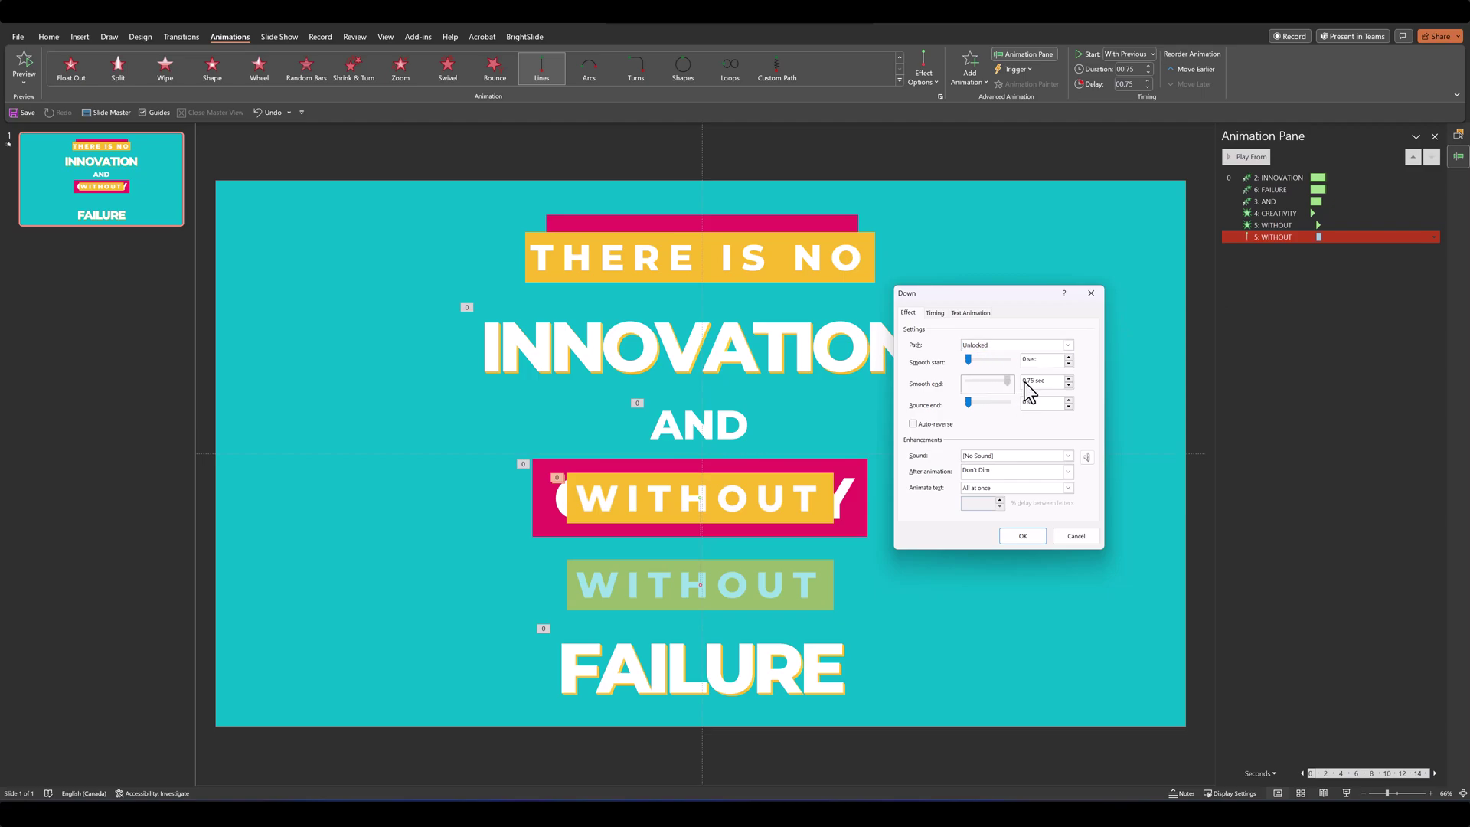
left_click(1025, 535)
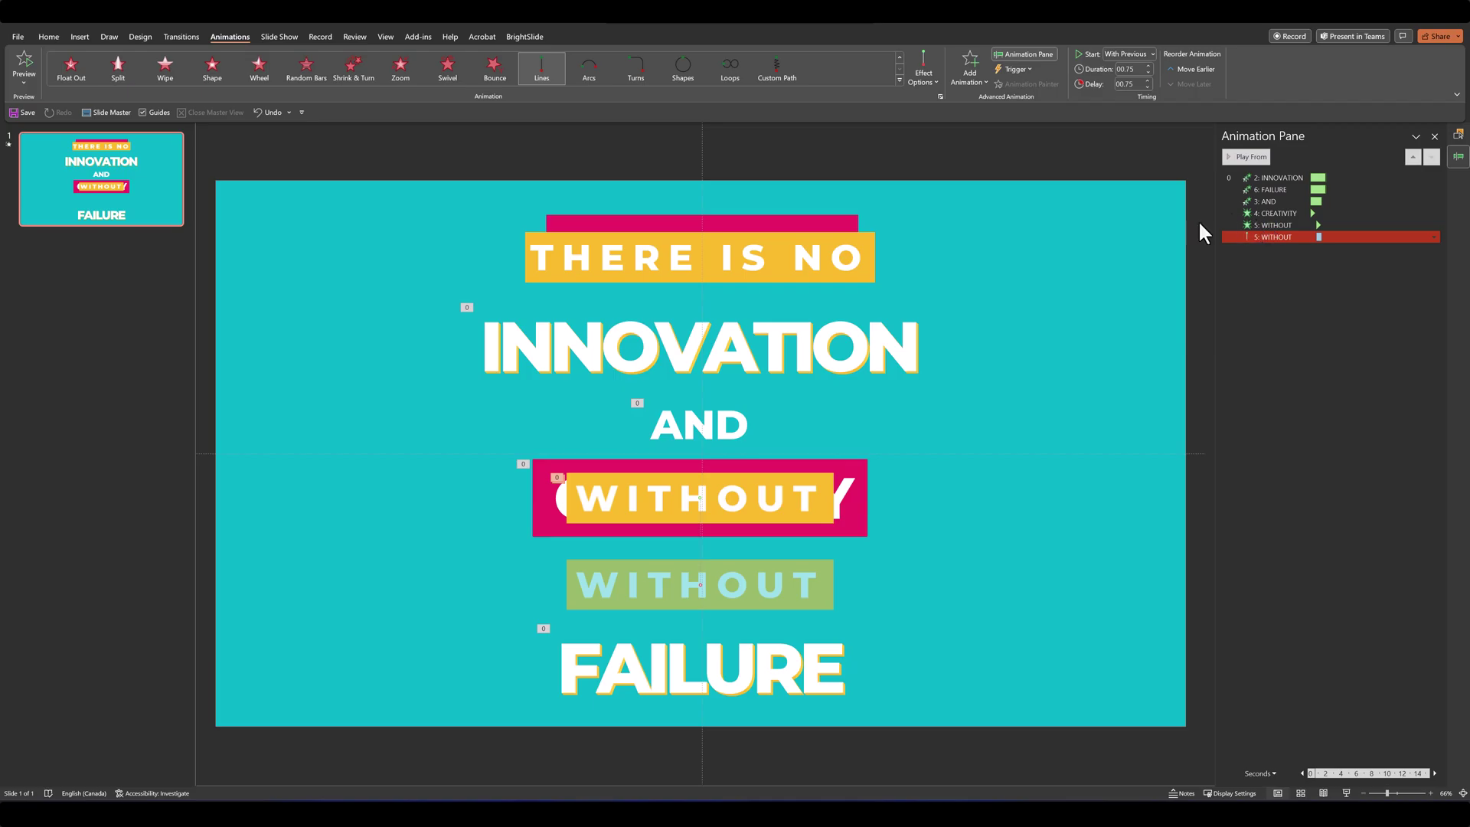
left_click(968, 82)
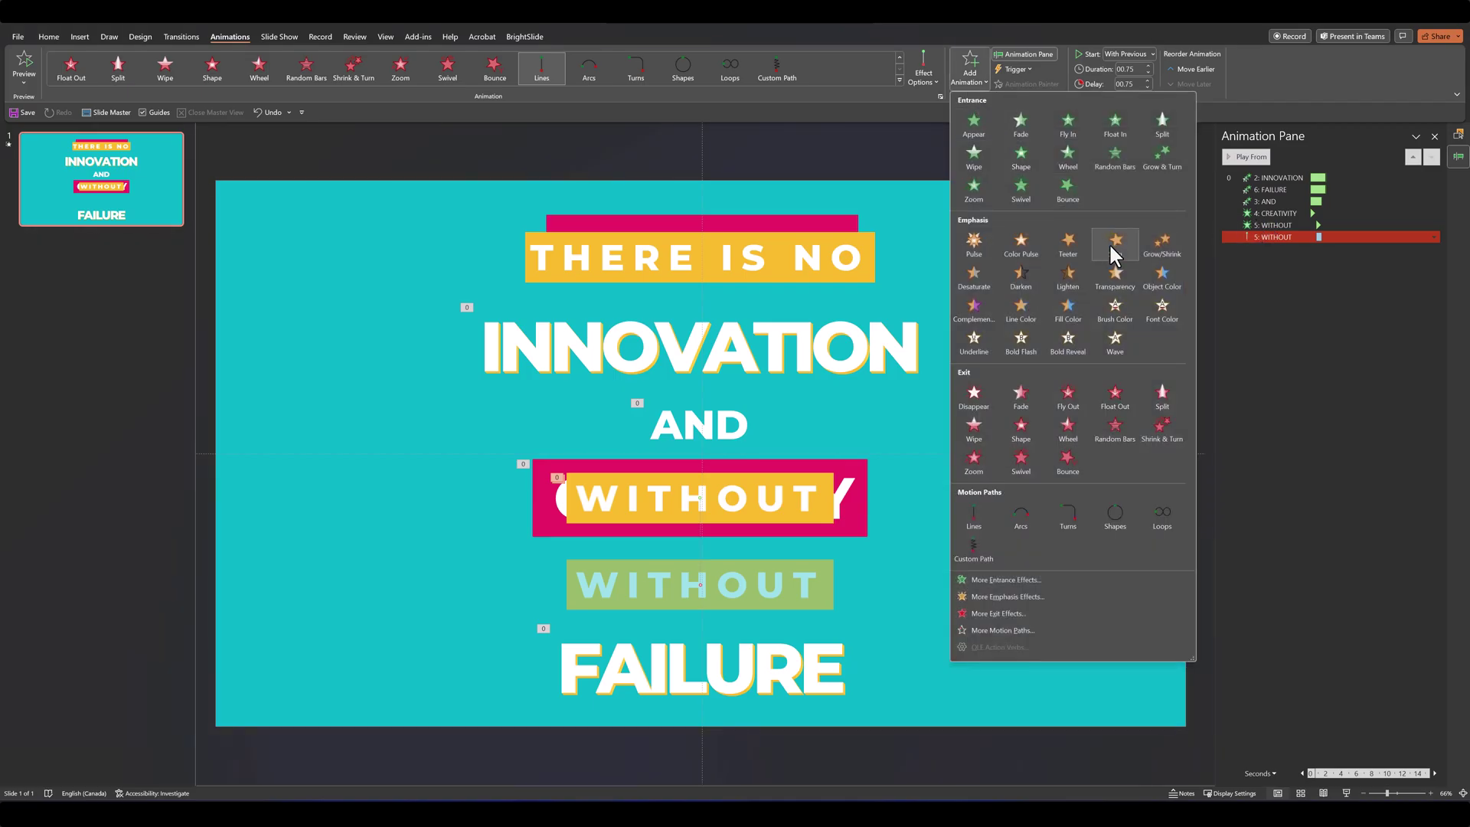
Step: Add a Spin to WITHOUT, starting With Previous, 0.90-second duration, with a longer delay
left_click(1109, 242)
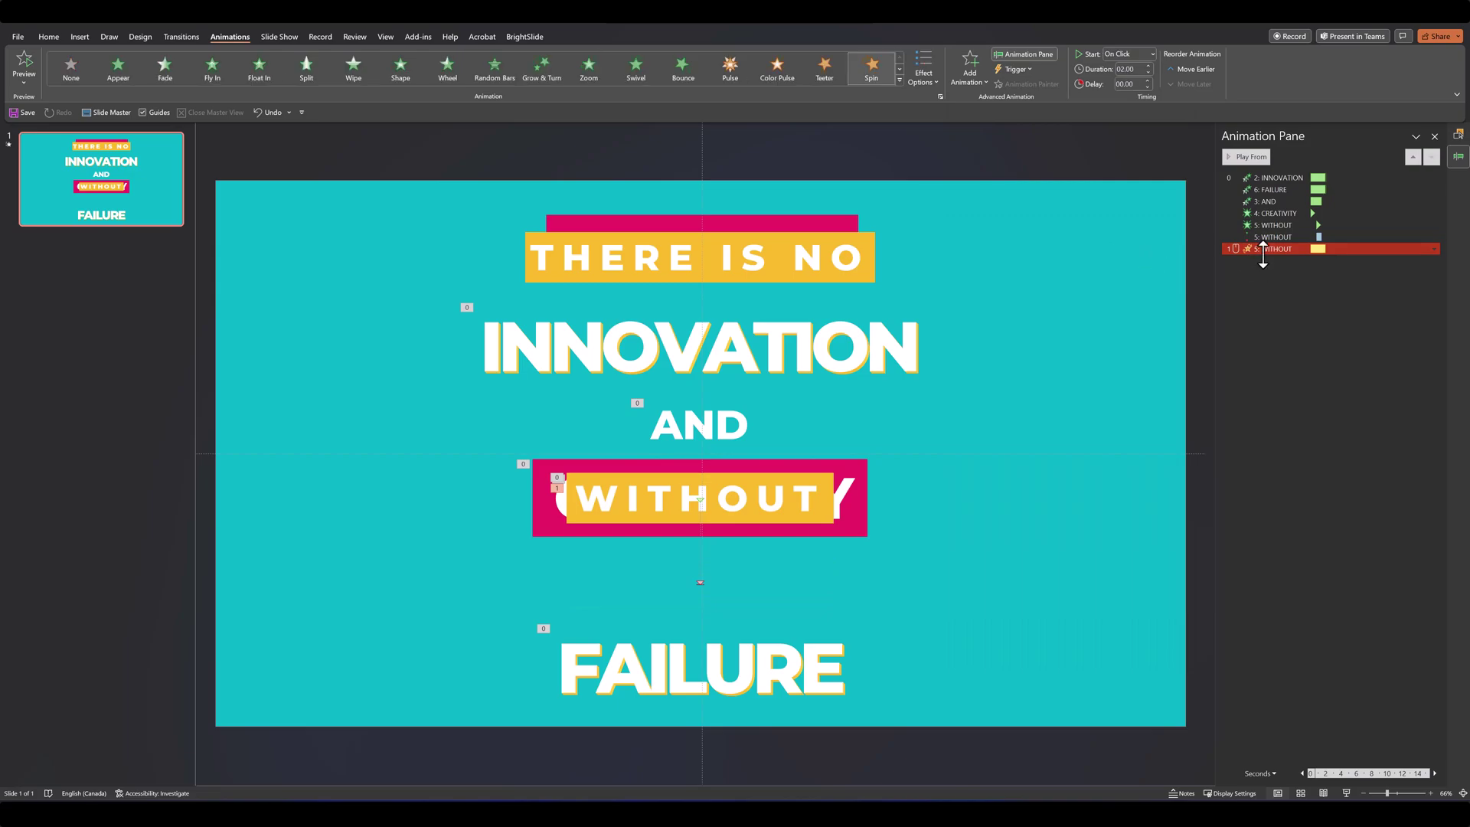
left_click(1434, 248)
left_click(1353, 277)
left_click_drag(1318, 249, 1324, 249)
left_click(1149, 72)
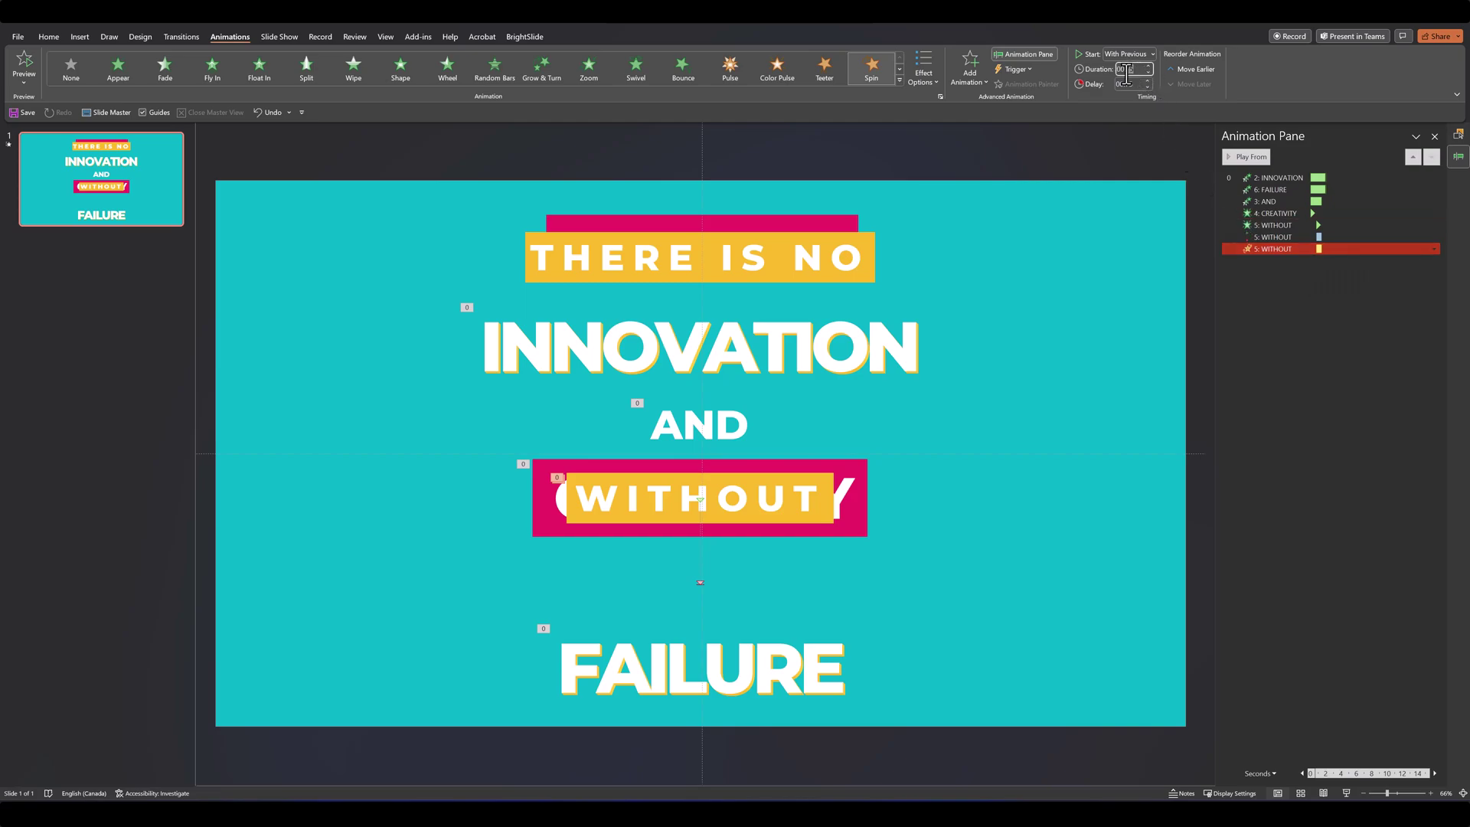
type("90")
left_click(1148, 80)
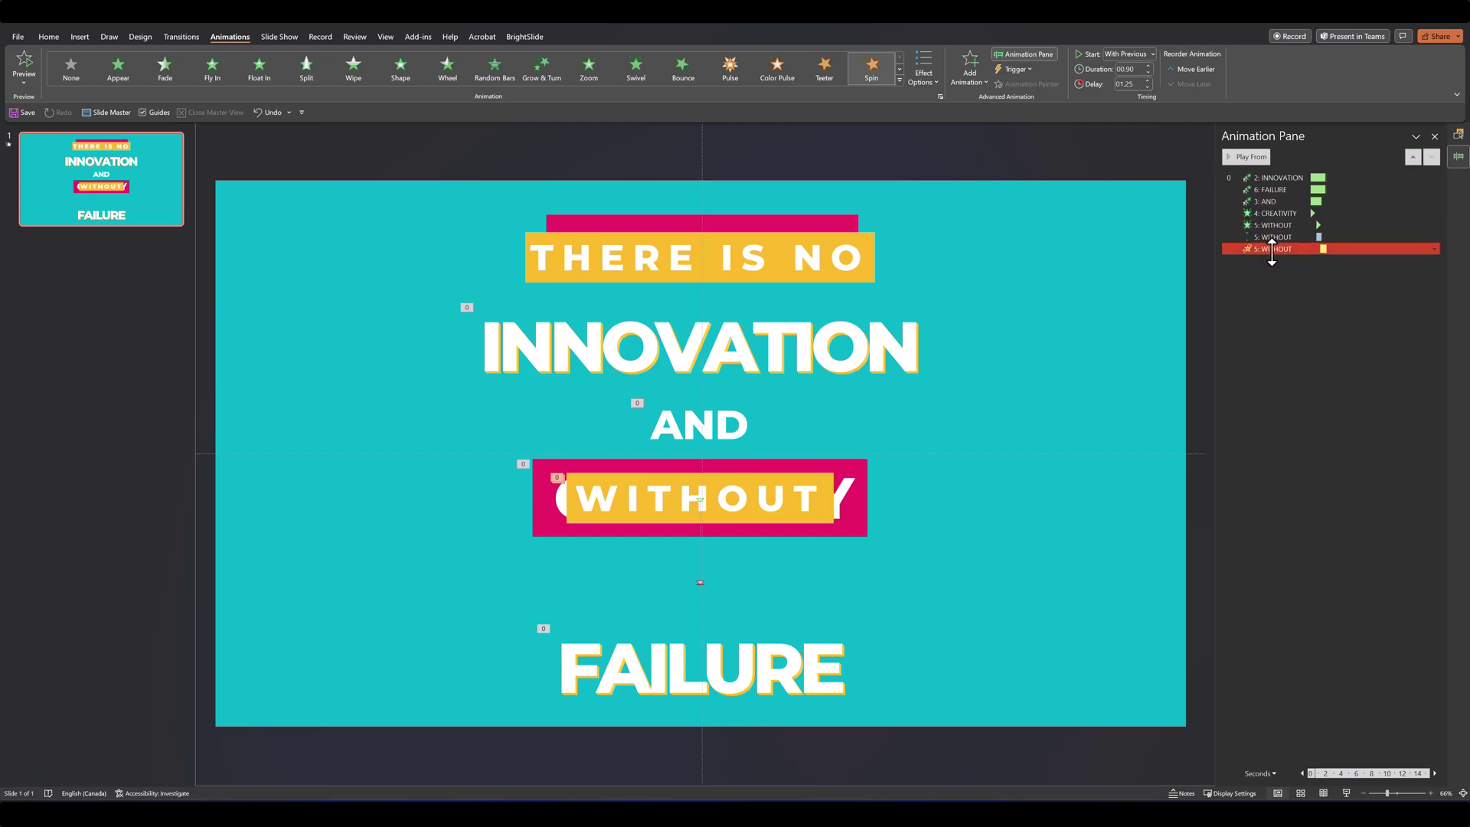
Step: Set the spin to a custom 2° counterclockwise turn with a bounce end
right_click(1336, 250)
left_click(1357, 304)
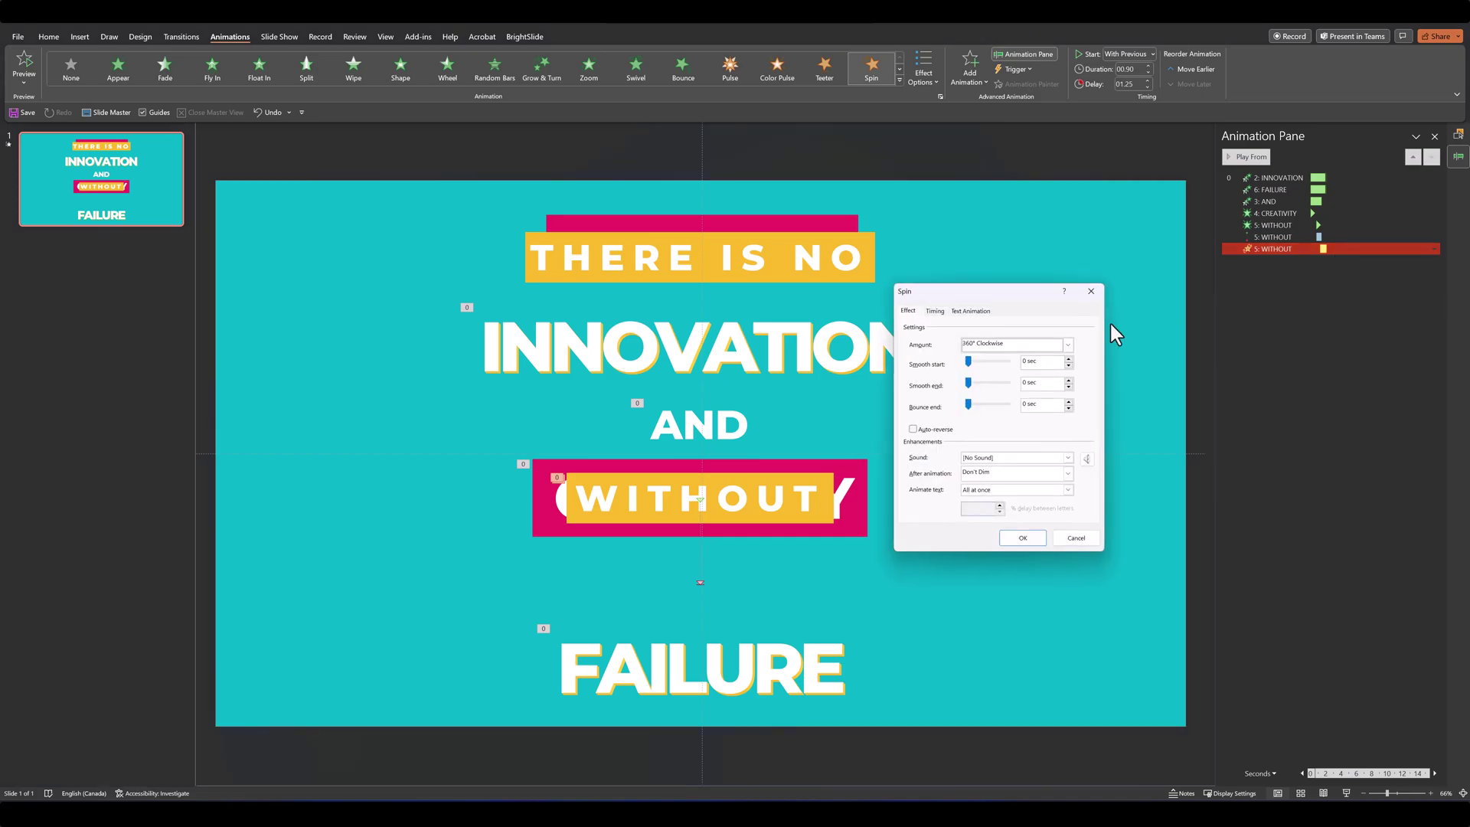
left_click(1057, 343)
left_click(1002, 444)
left_click(1008, 347)
left_click(1027, 418)
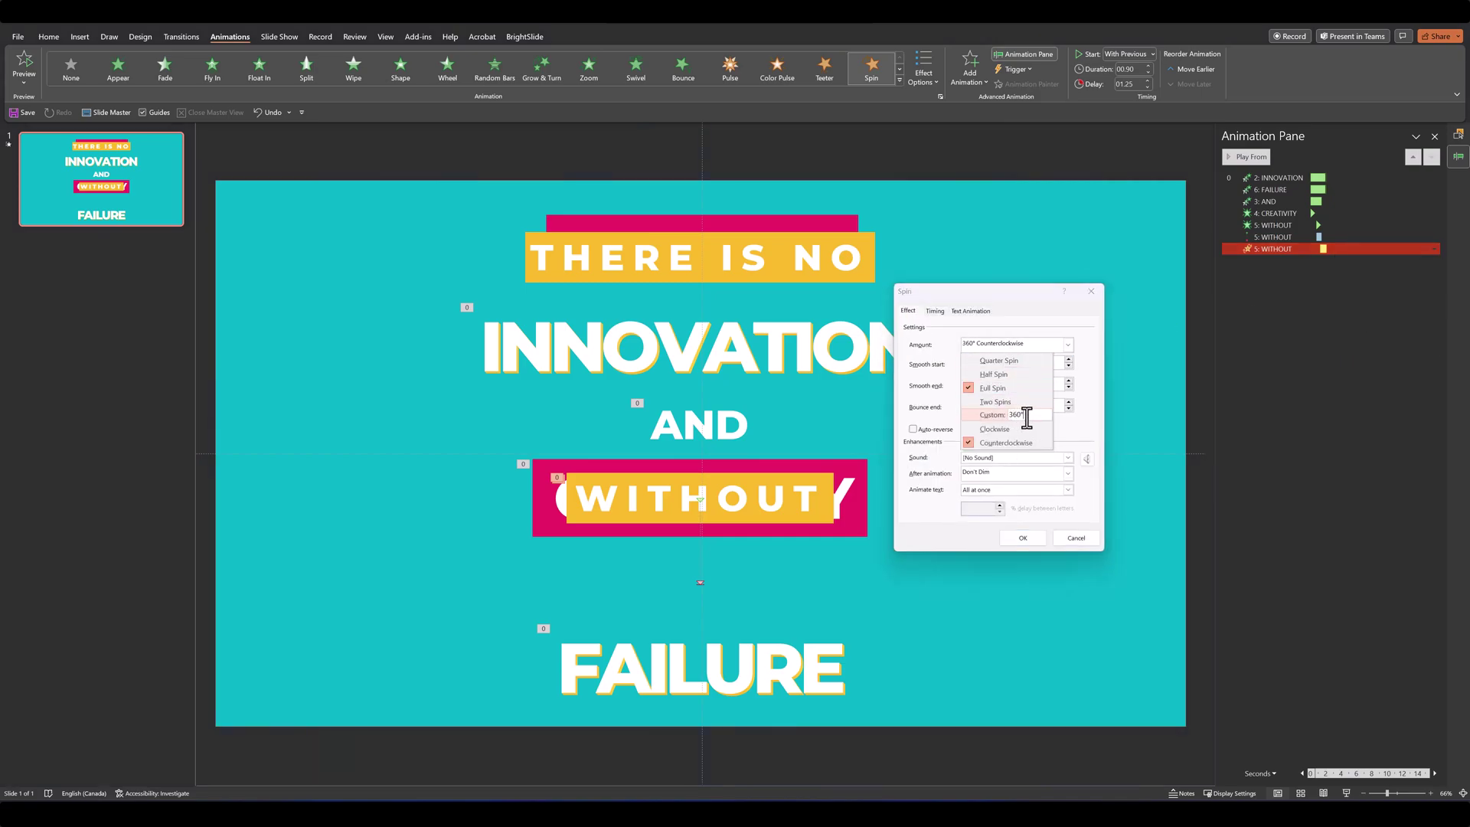
double_click(1027, 417)
type("2")
key("Return")
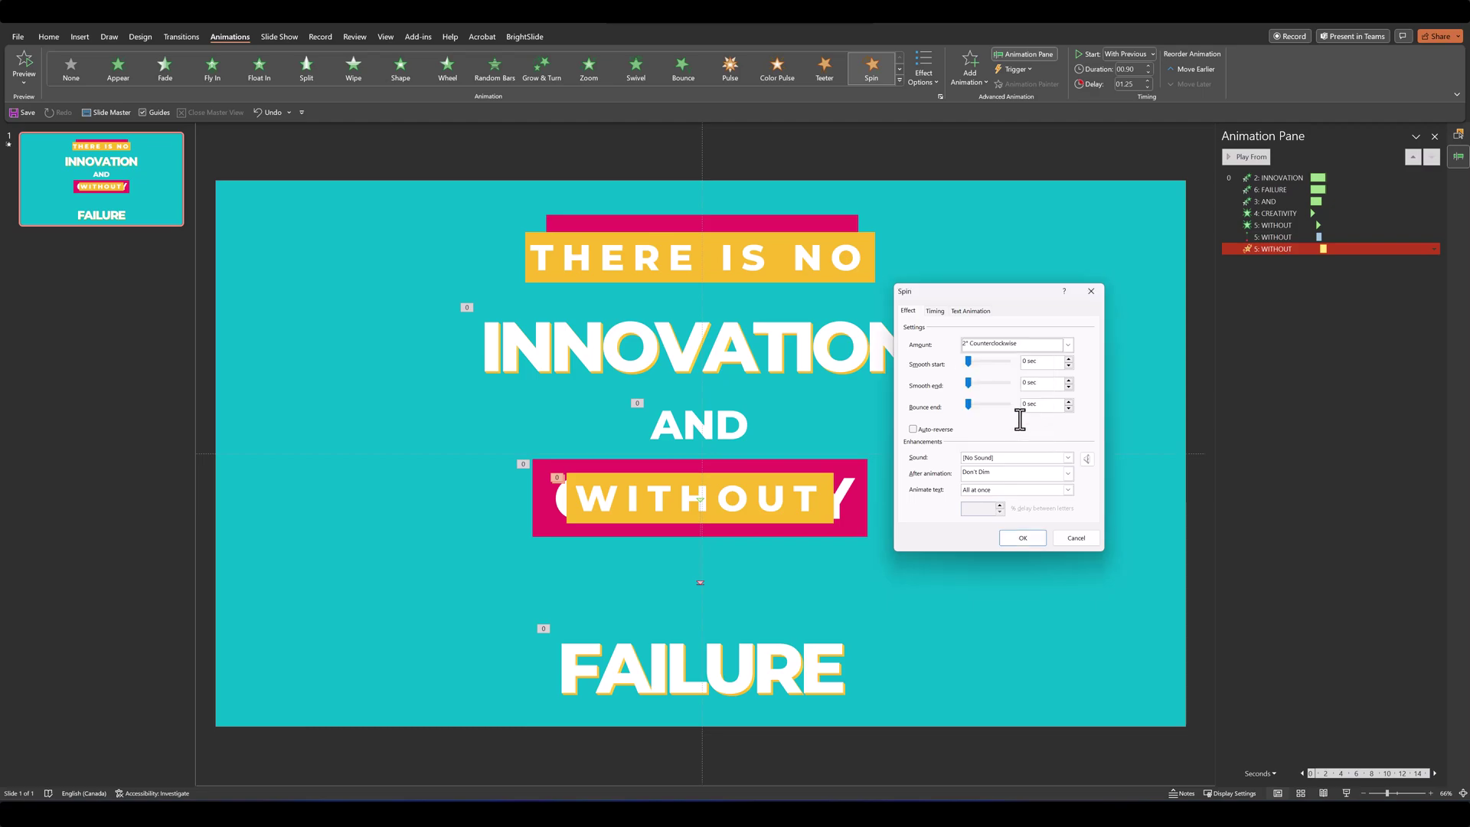
left_click_drag(969, 406, 1005, 407)
left_click(1021, 539)
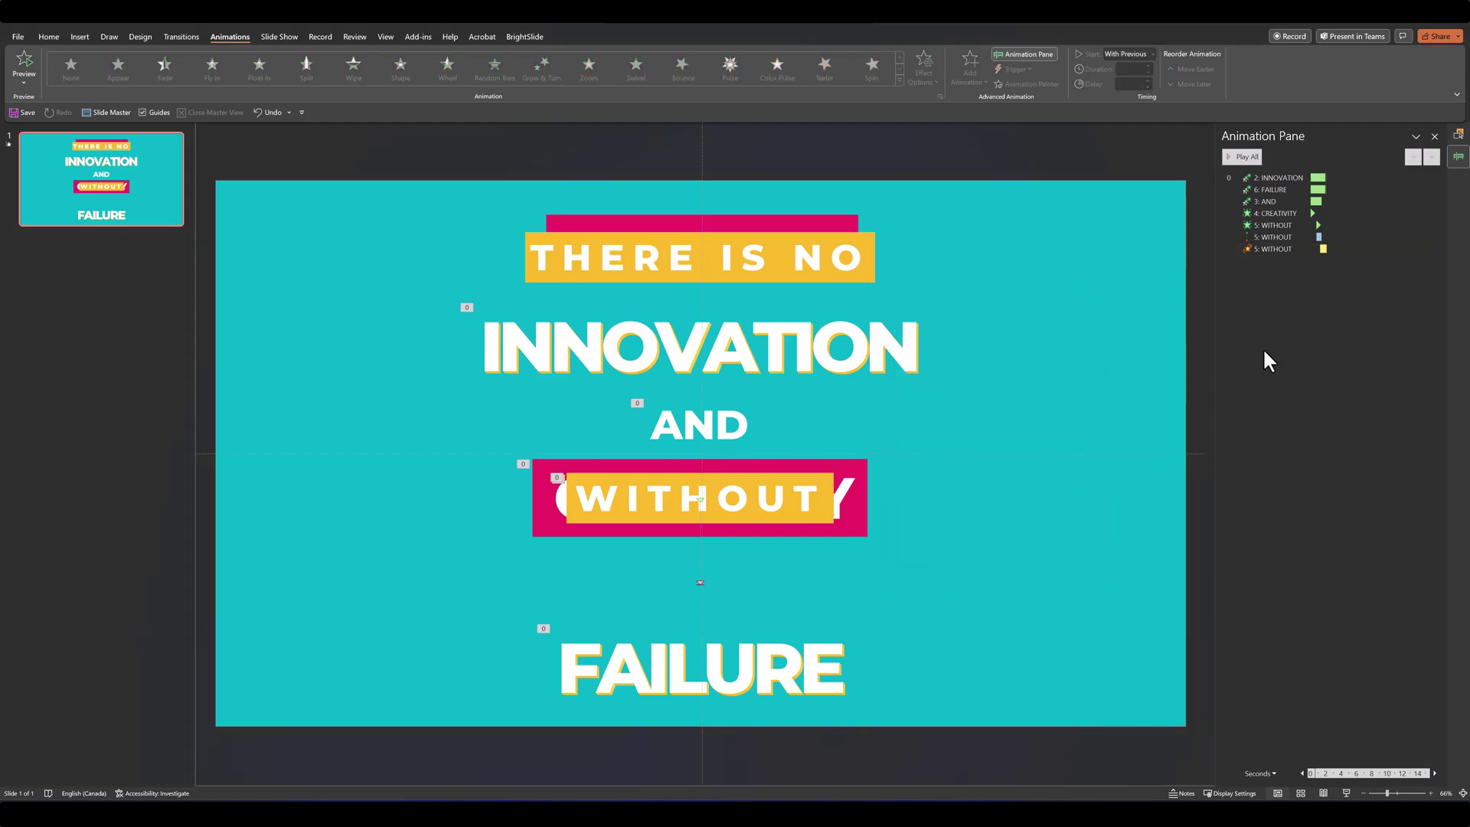
Step: Send the WITHOUT box to the back behind CREATIVITY, previewing the animations before and after
left_click(1237, 158)
left_click(619, 521)
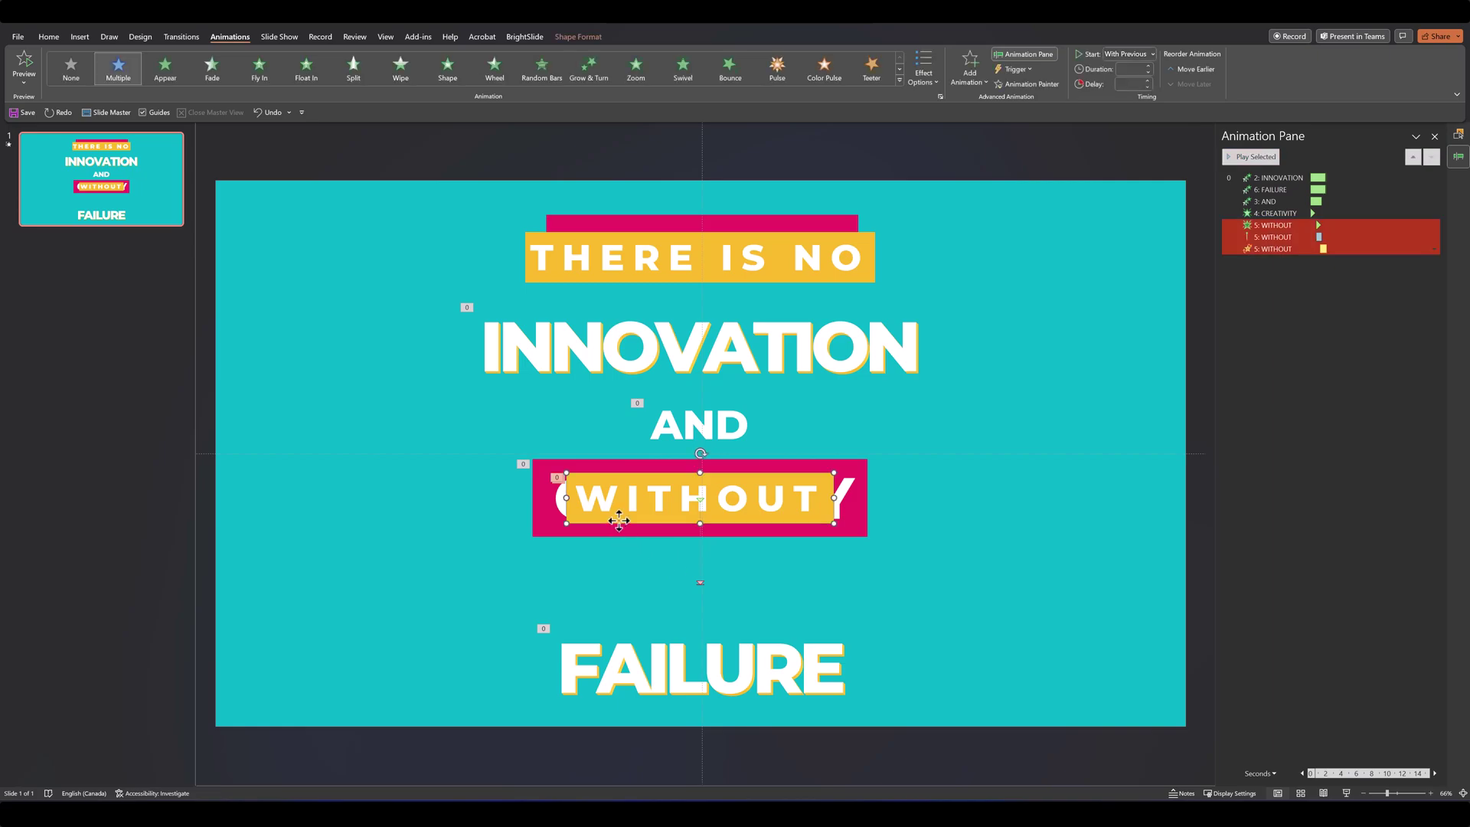
right_click(619, 520)
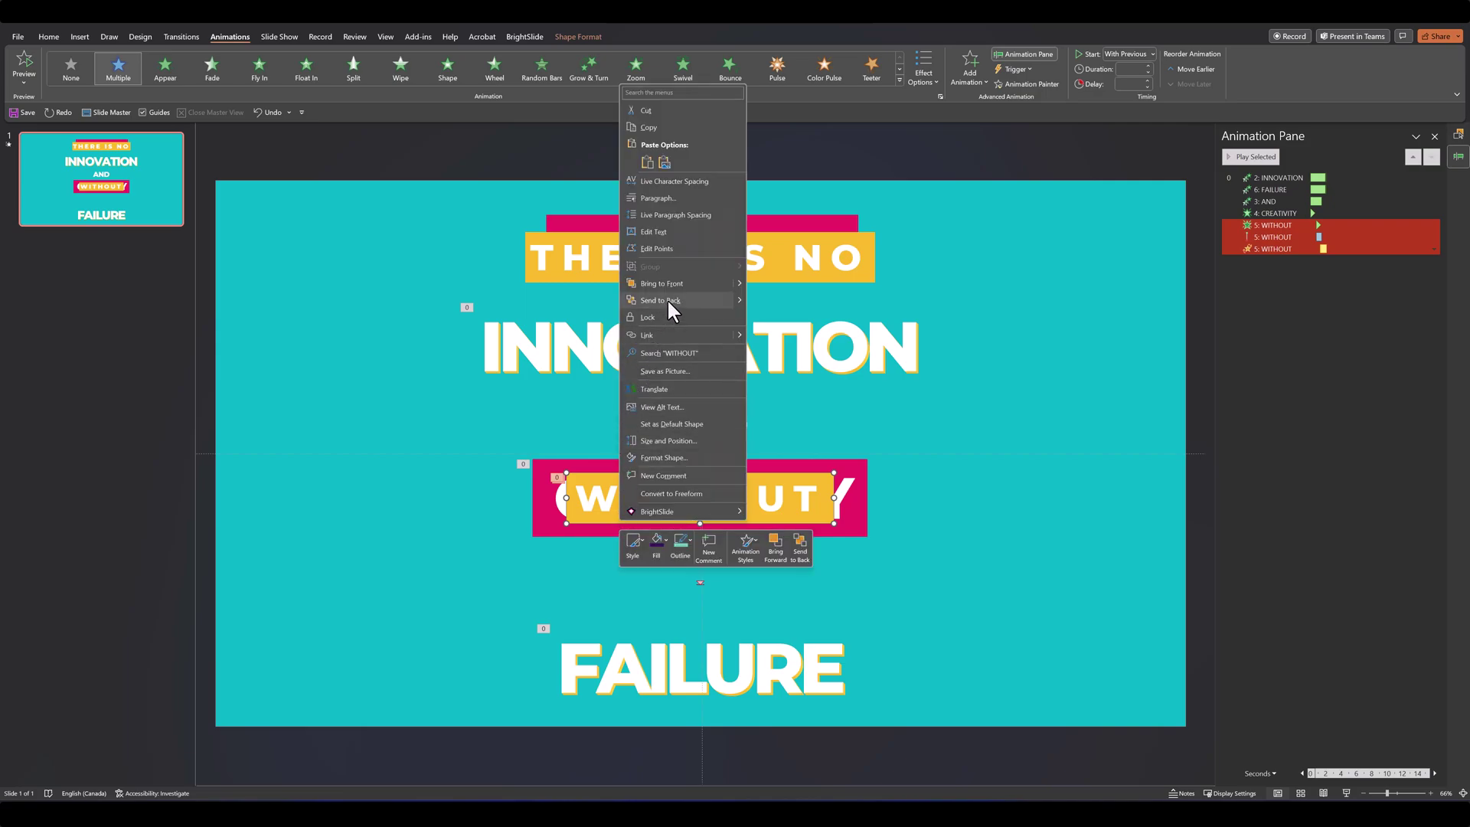
mouse_move(739, 299)
left_click(782, 301)
left_click(1013, 412)
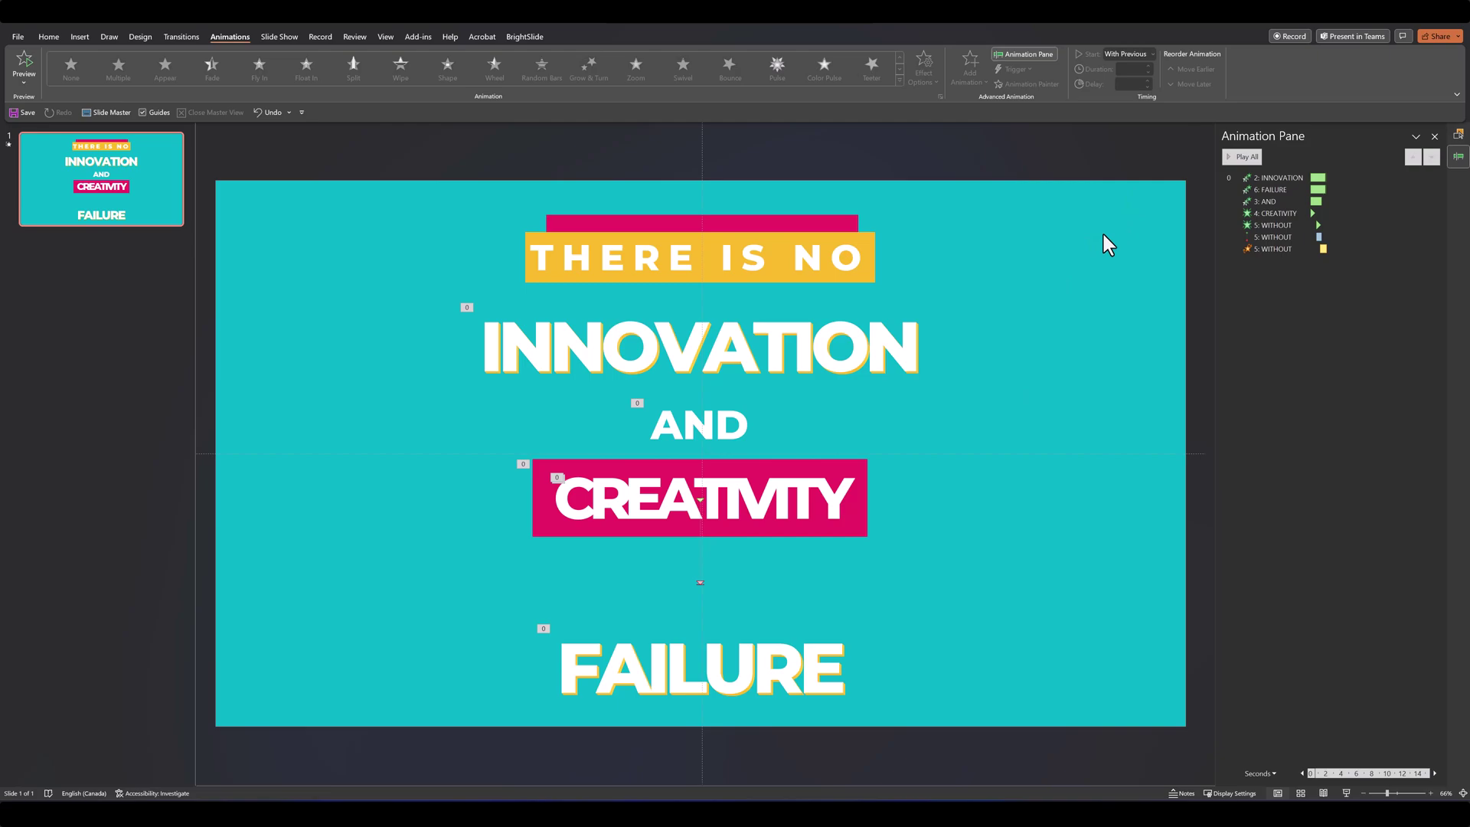
left_click(1235, 157)
left_click(1304, 293)
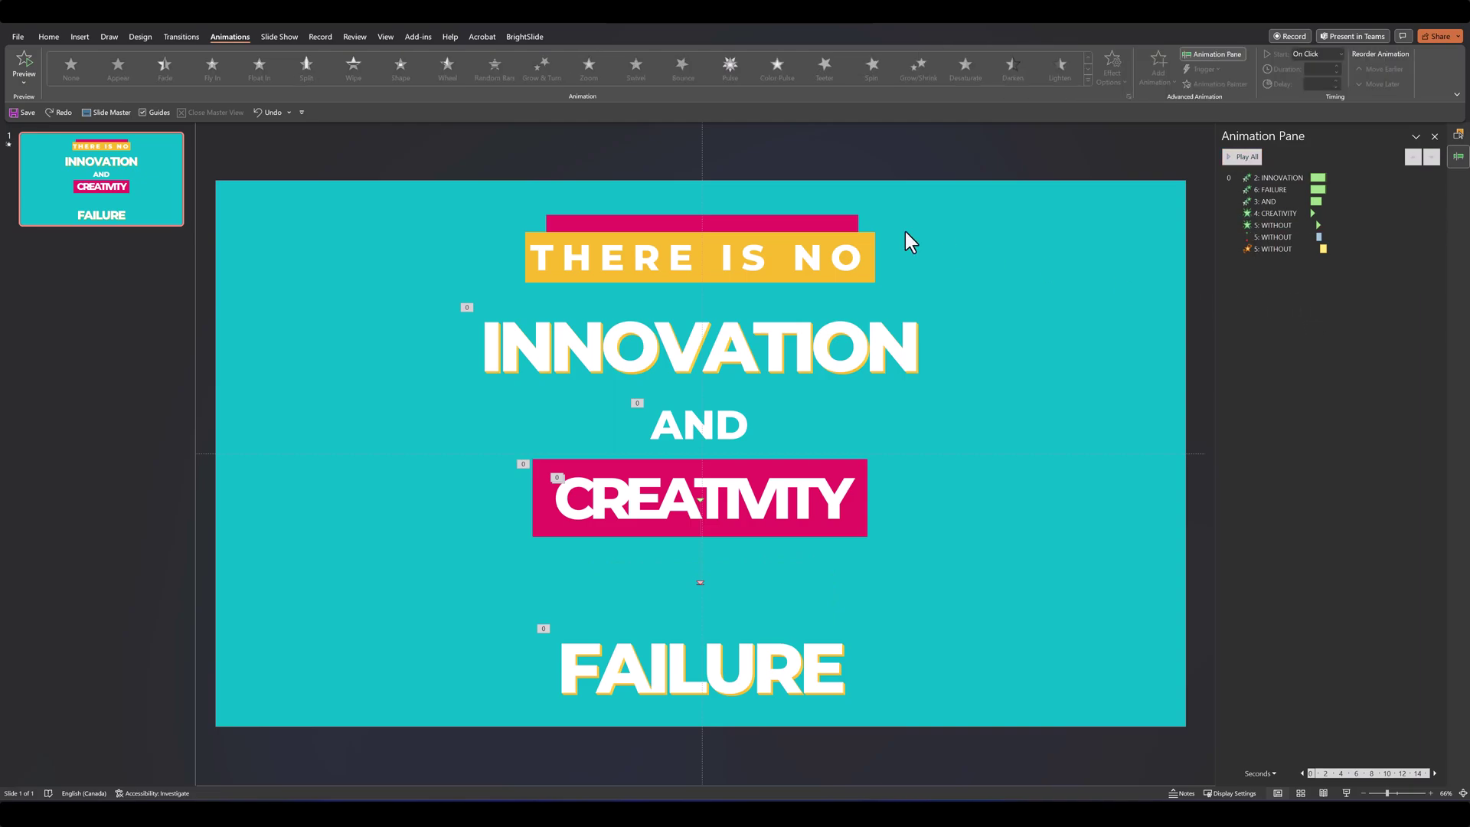
Step: Rotate the THERE IS NO group 90° to stand vertically, then expand the animation gallery
left_click(725, 220)
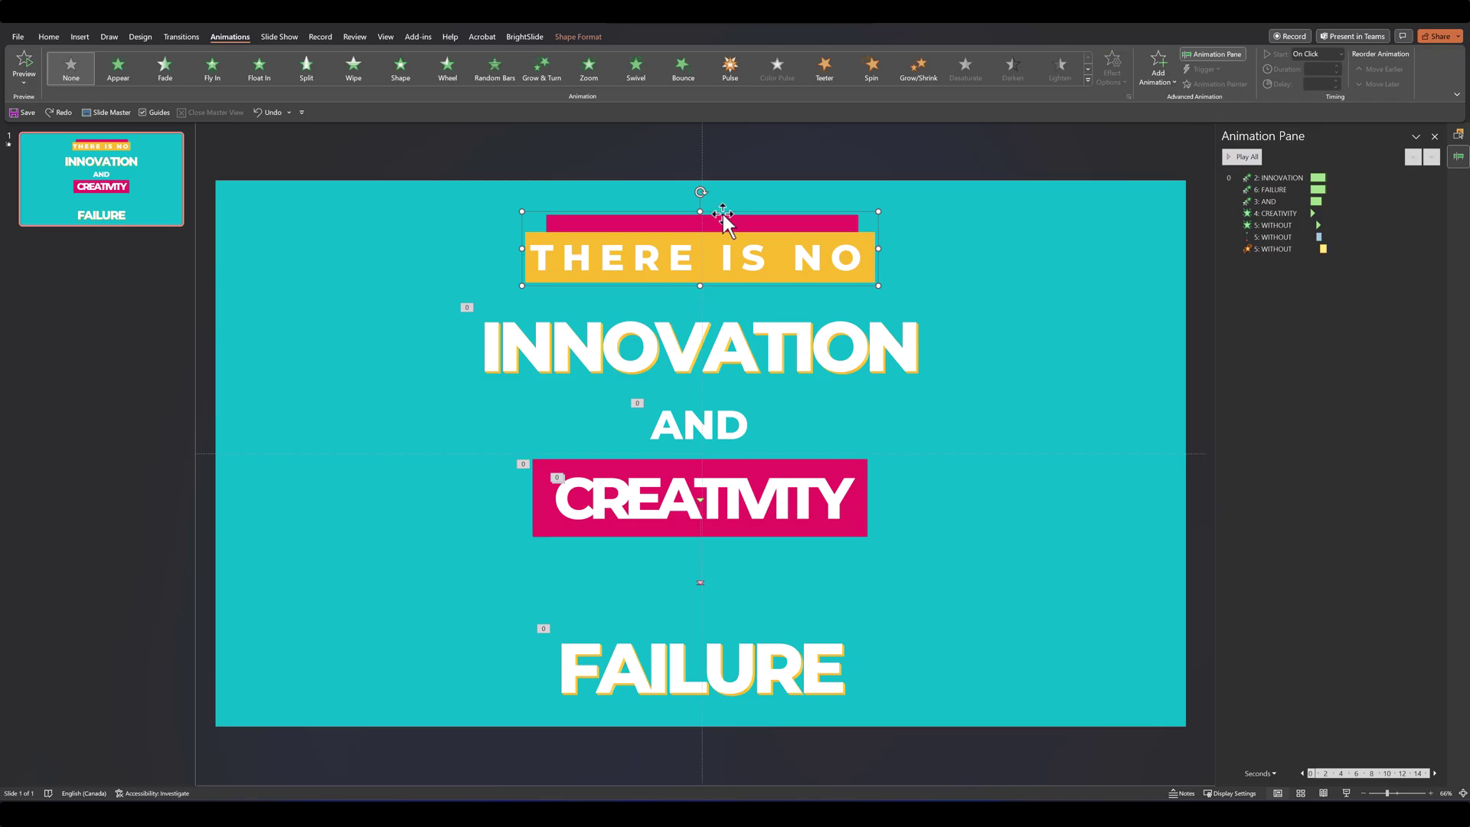
left_click_drag(698, 192, 748, 247)
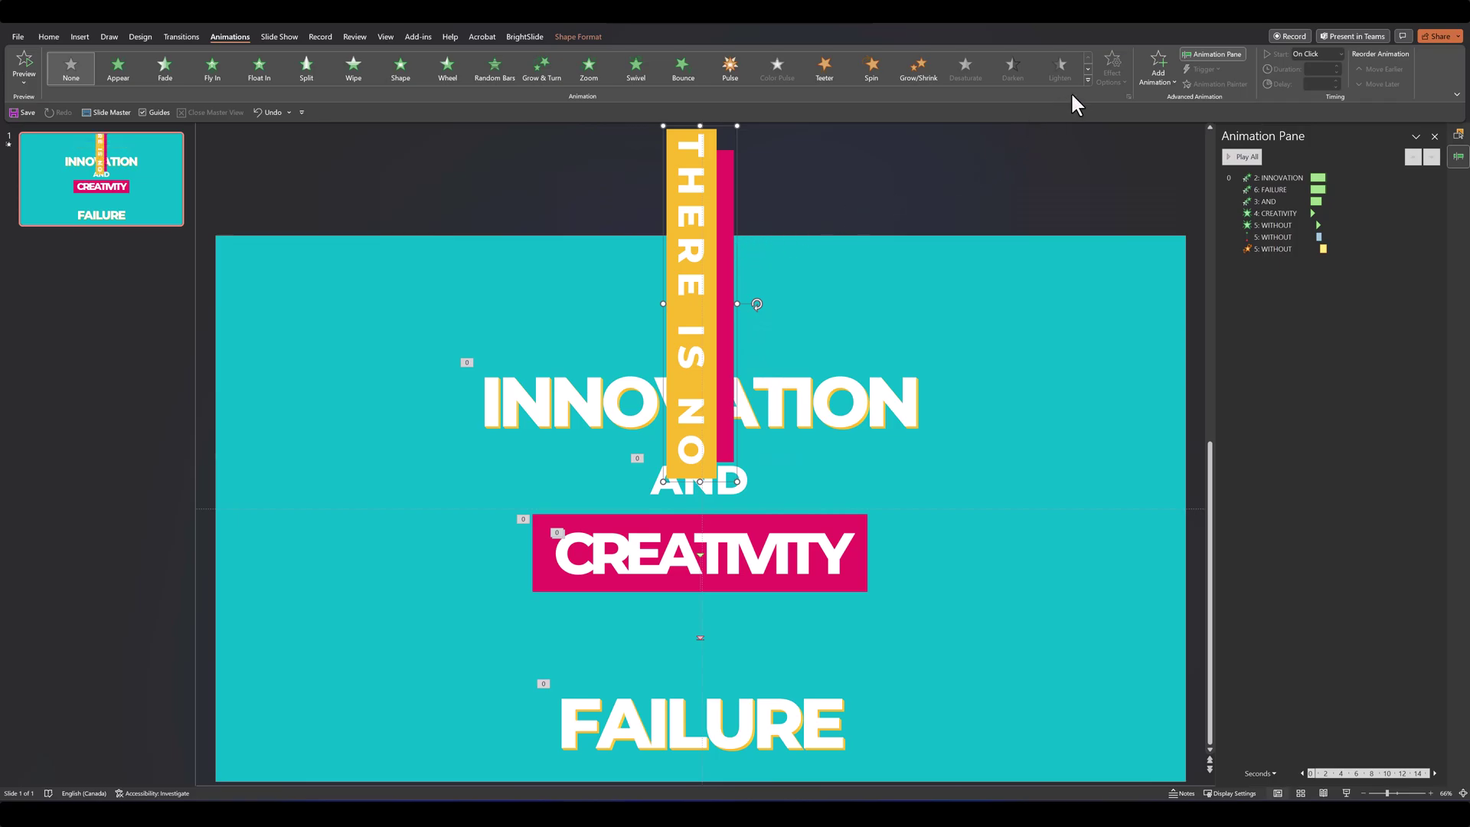
left_click(1088, 79)
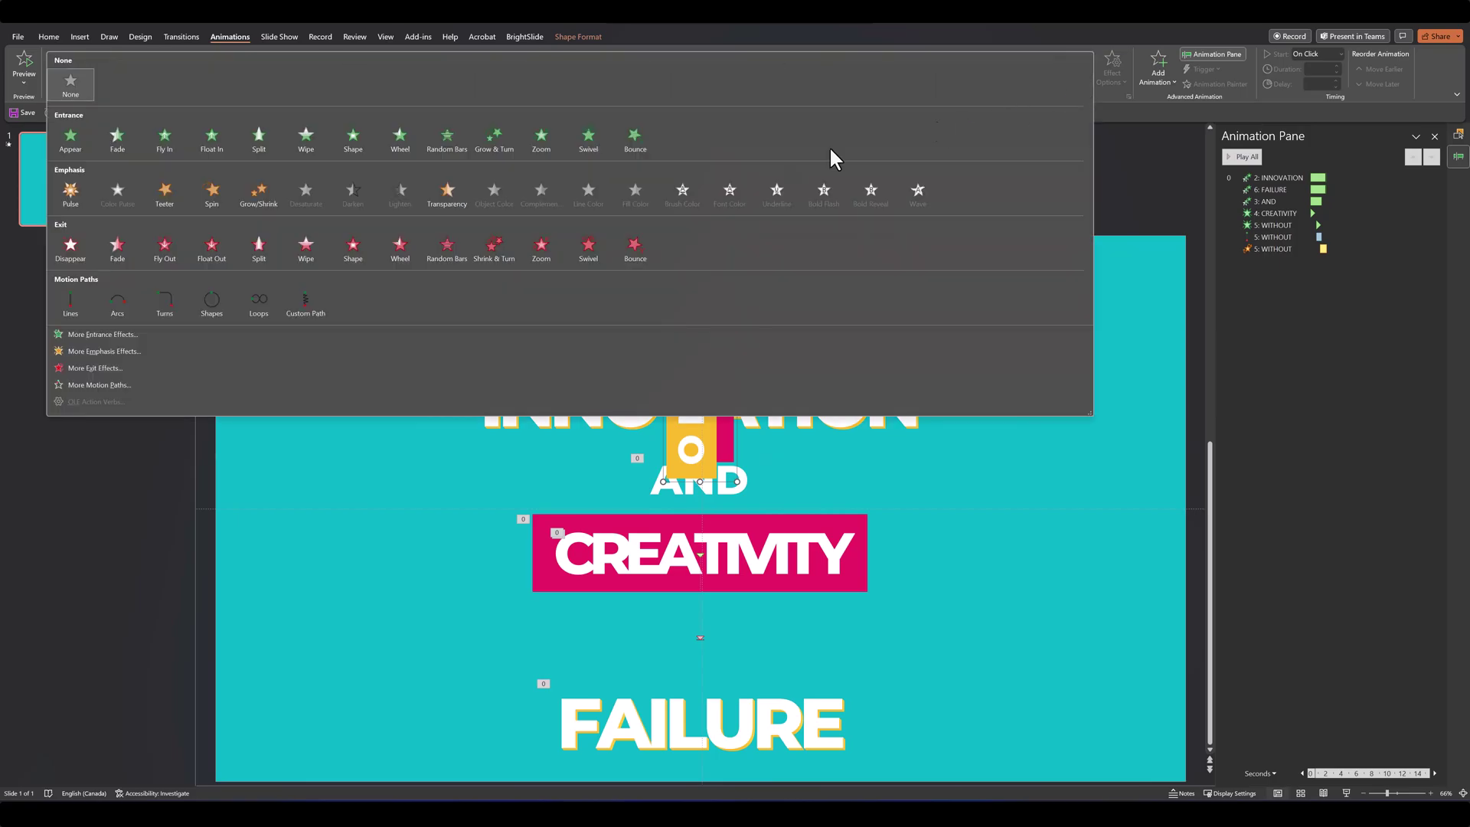
Step: Apply a Basic Zoom entrance to the vertical THERE IS NO group with a 0.2-second duration
left_click(92, 335)
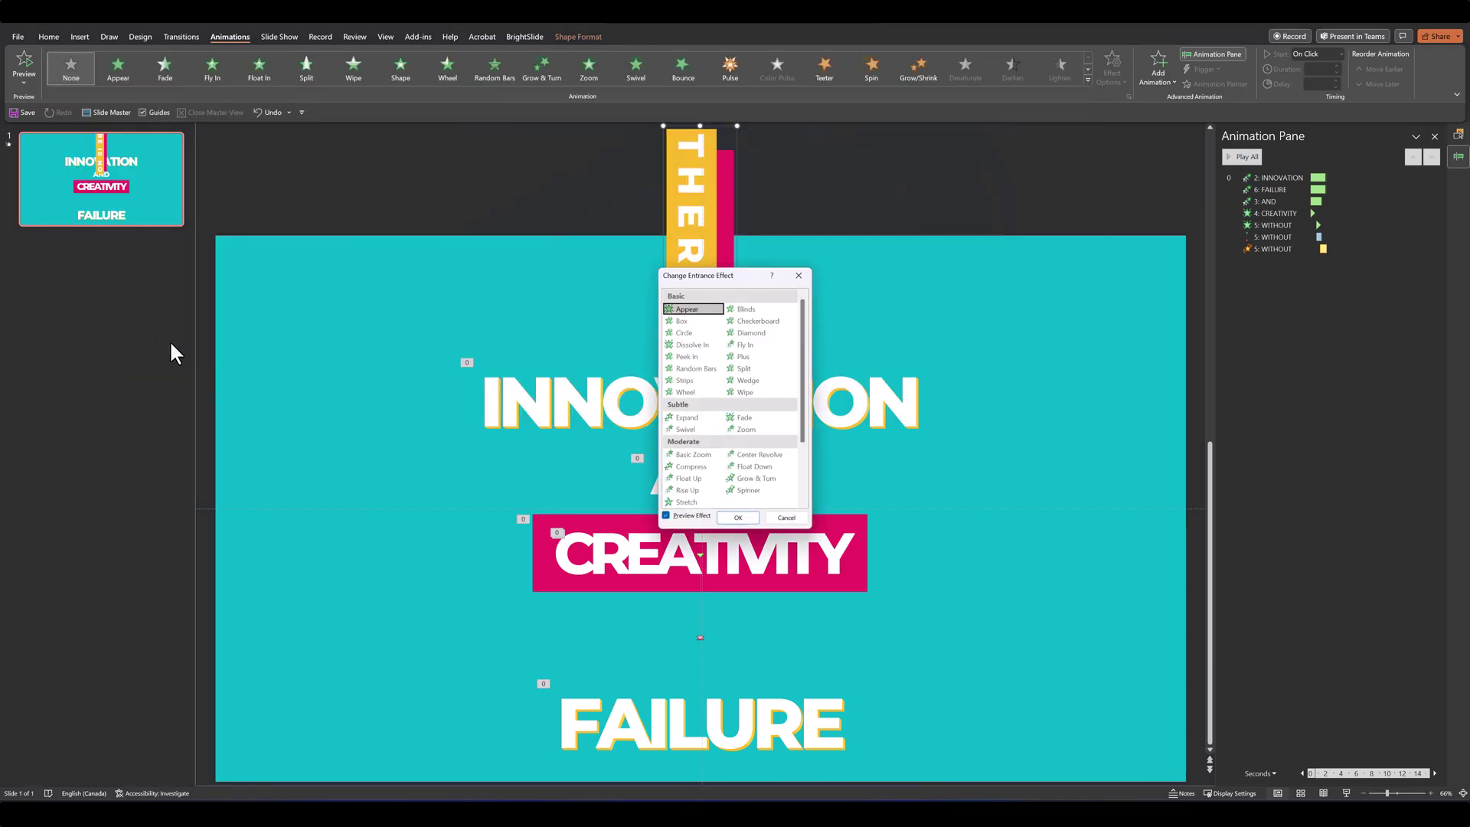
left_click(687, 454)
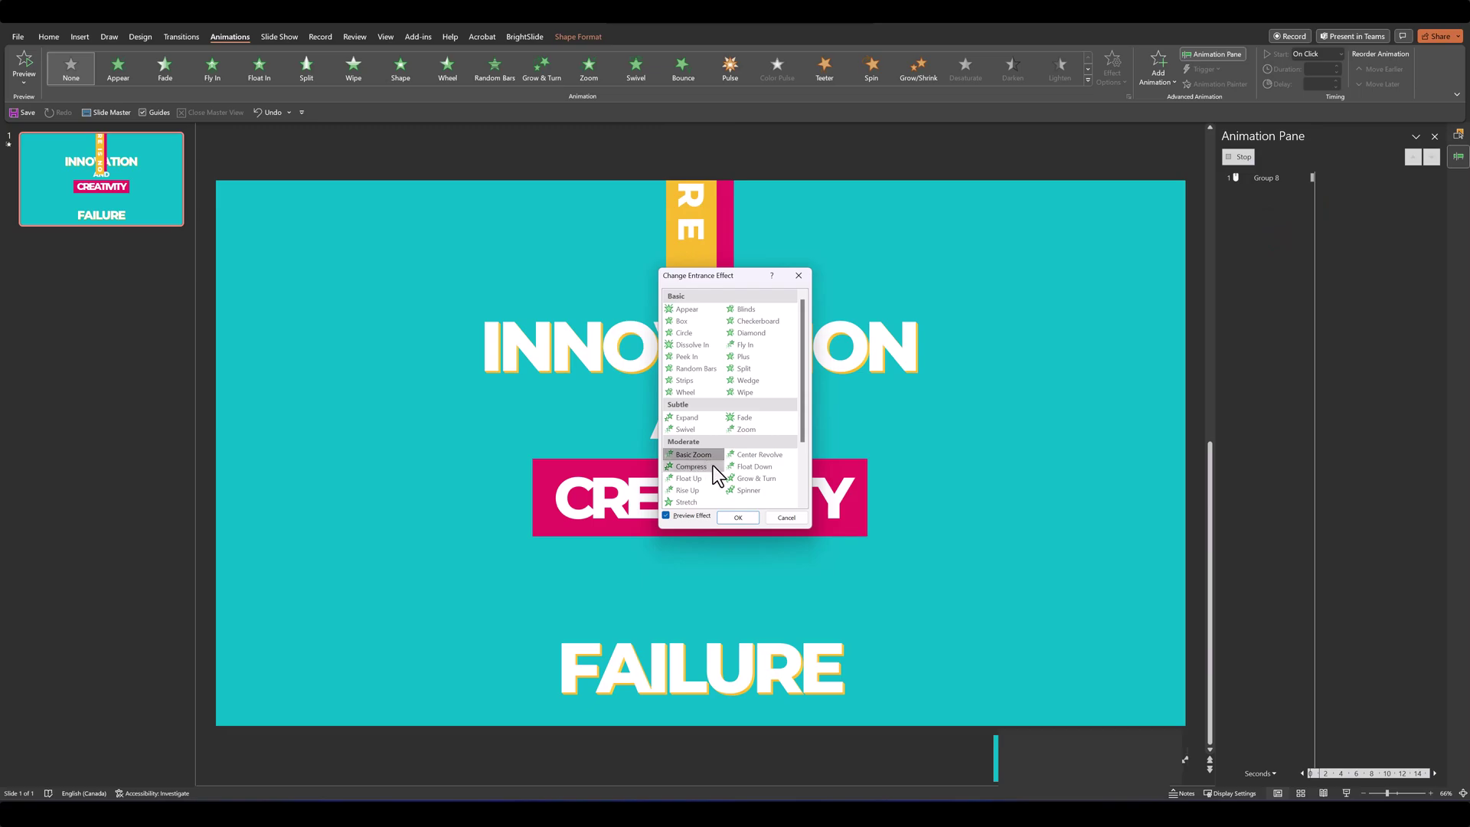
left_click(738, 517)
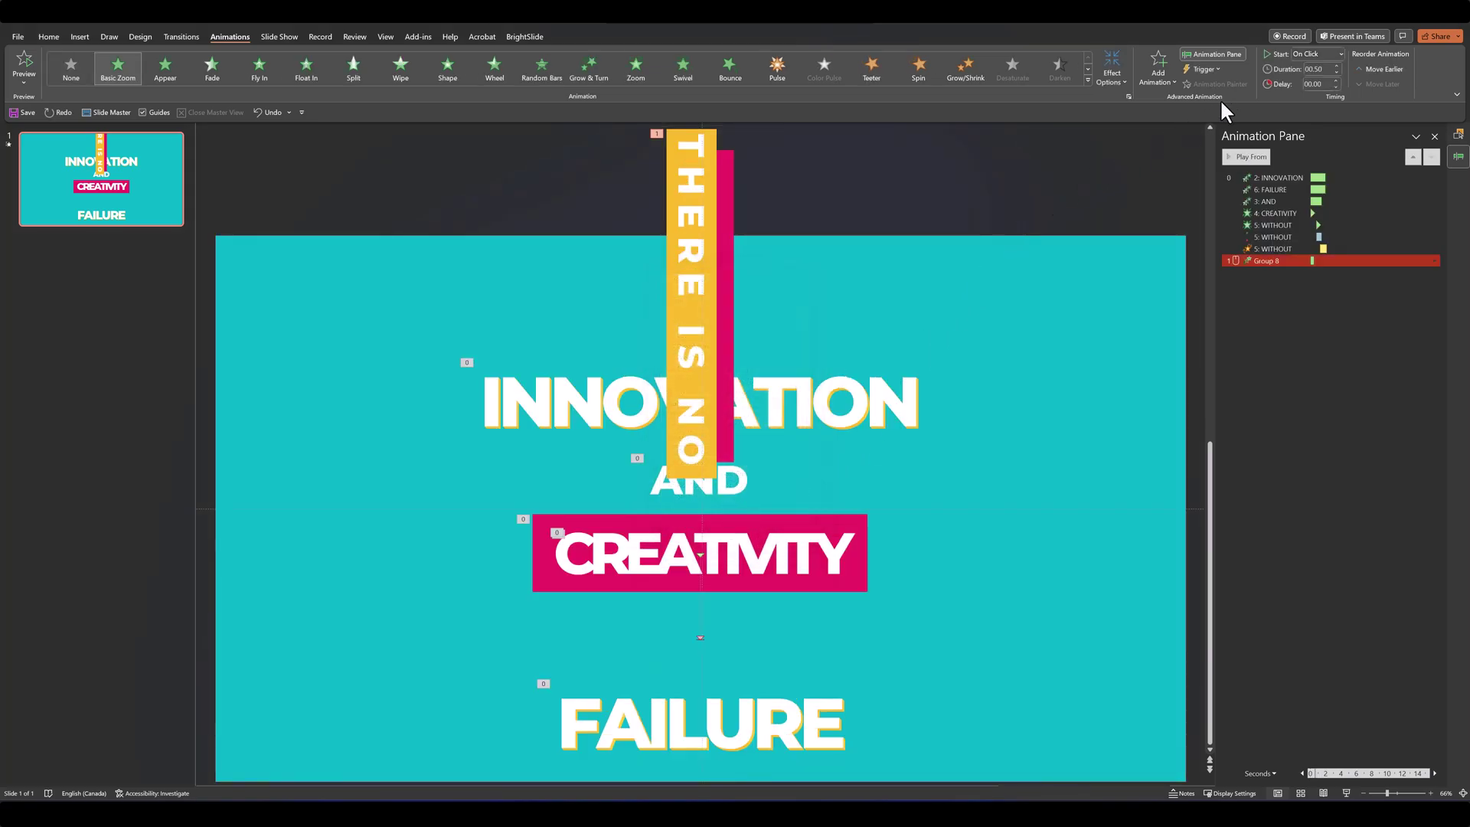
left_click(1322, 70)
Step: Set the Group 8 zoom to start With Previous and move it to the top of the Animation Pane
right_click(1268, 261)
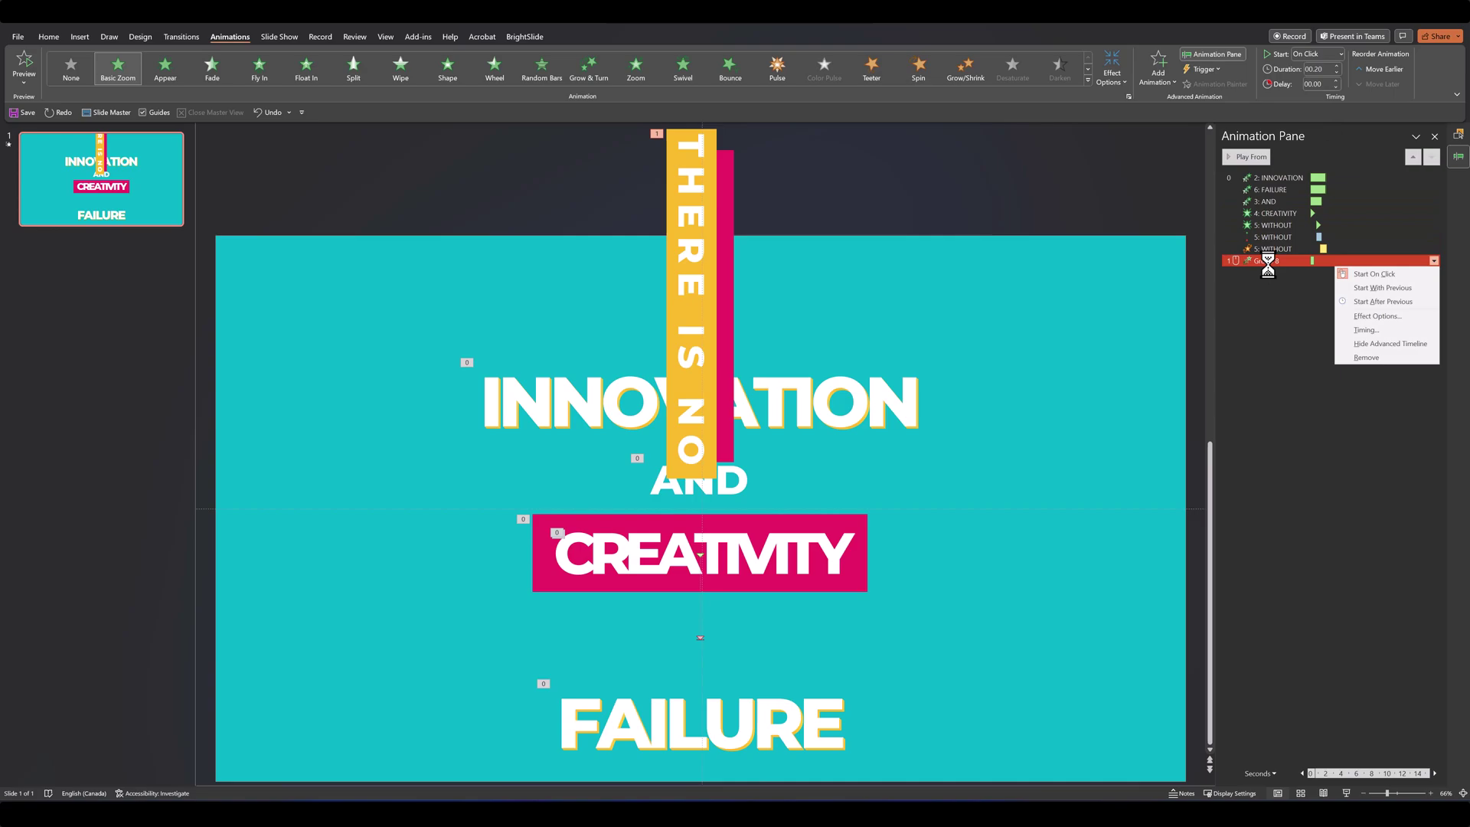
left_click(1349, 287)
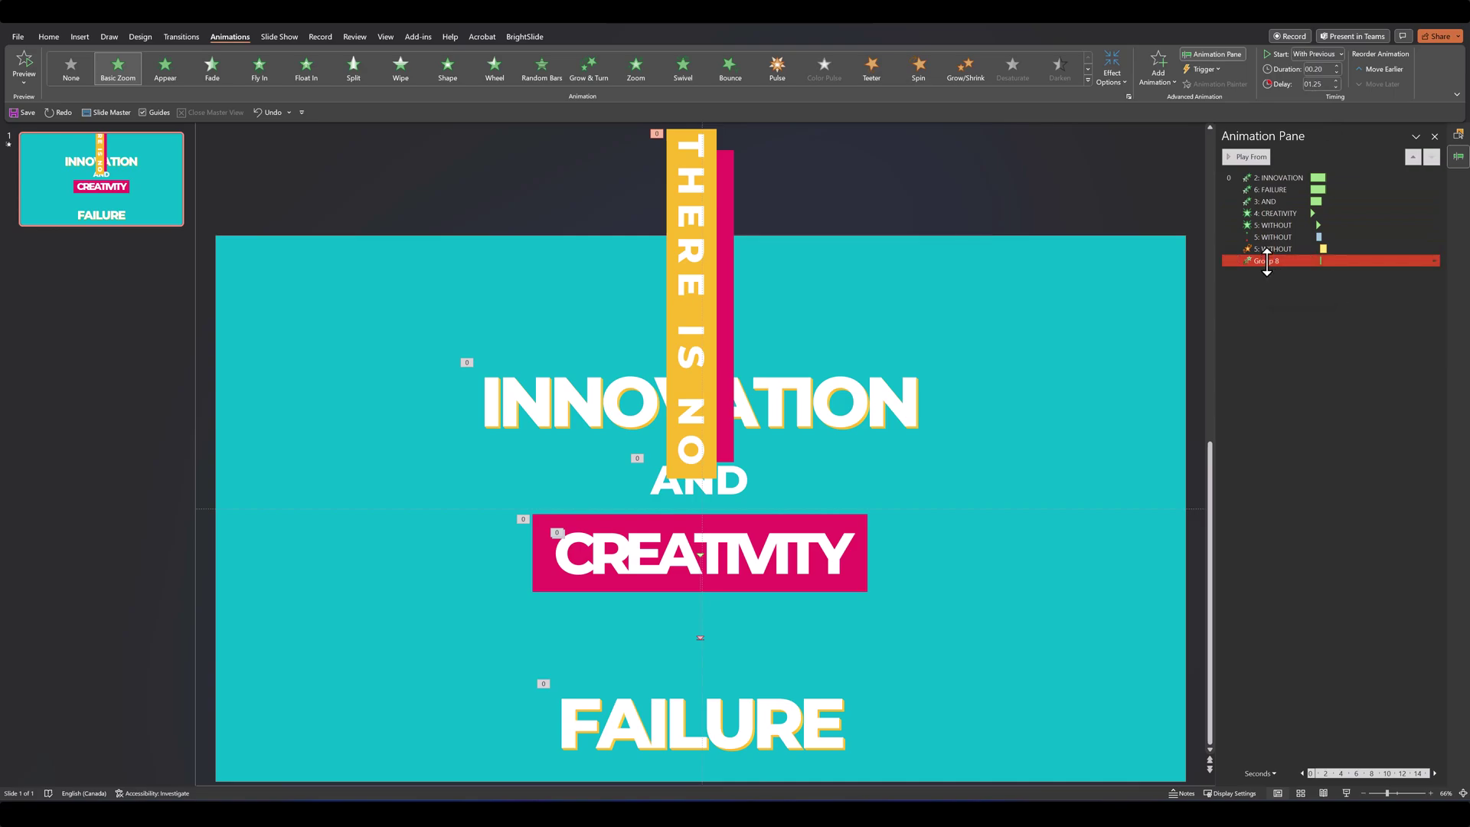
left_click_drag(1273, 193, 1274, 172)
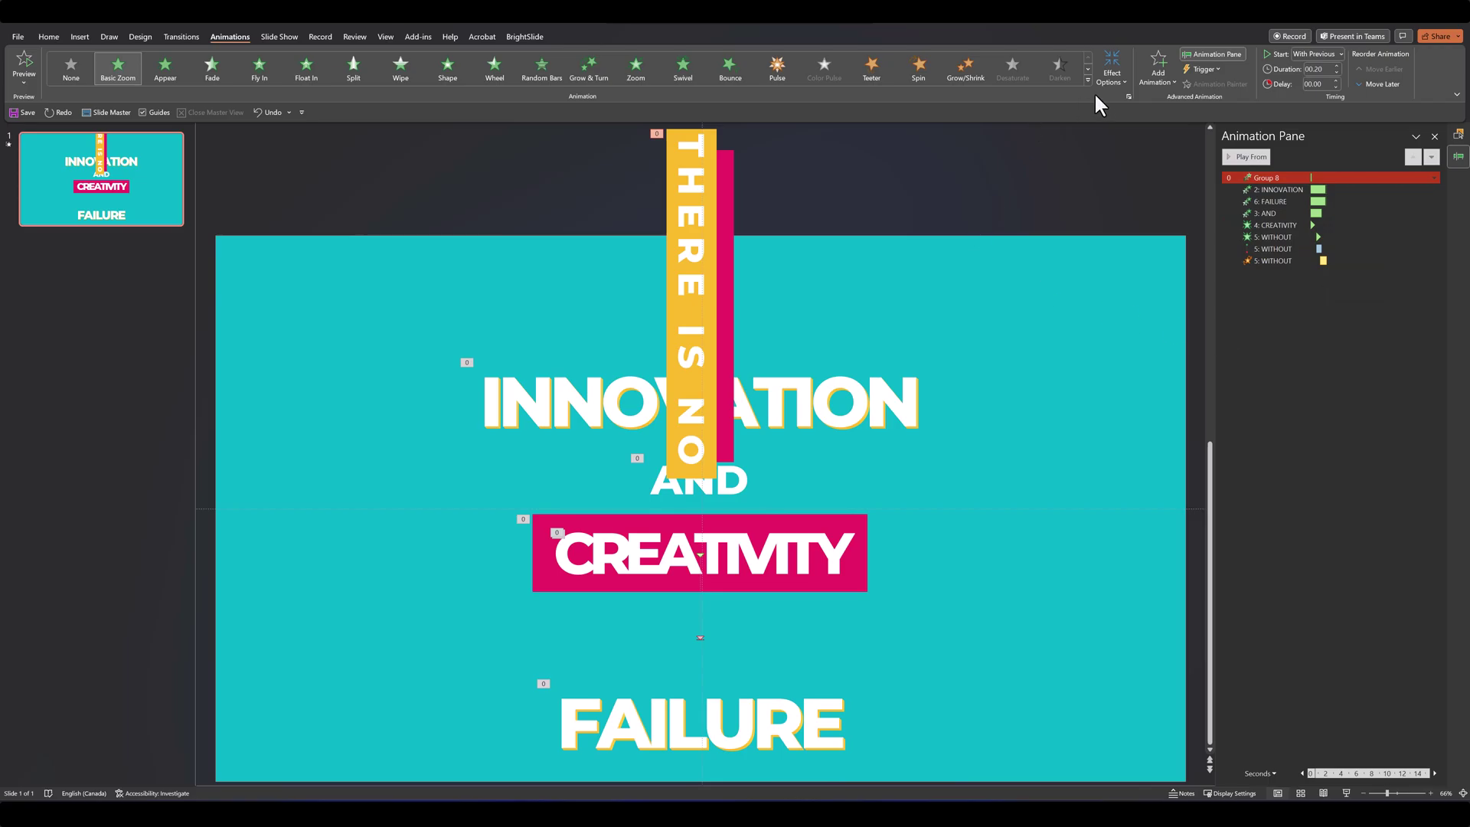
Step: Add a Grow/Shrink emphasis to the THERE IS NO group
left_click(1160, 76)
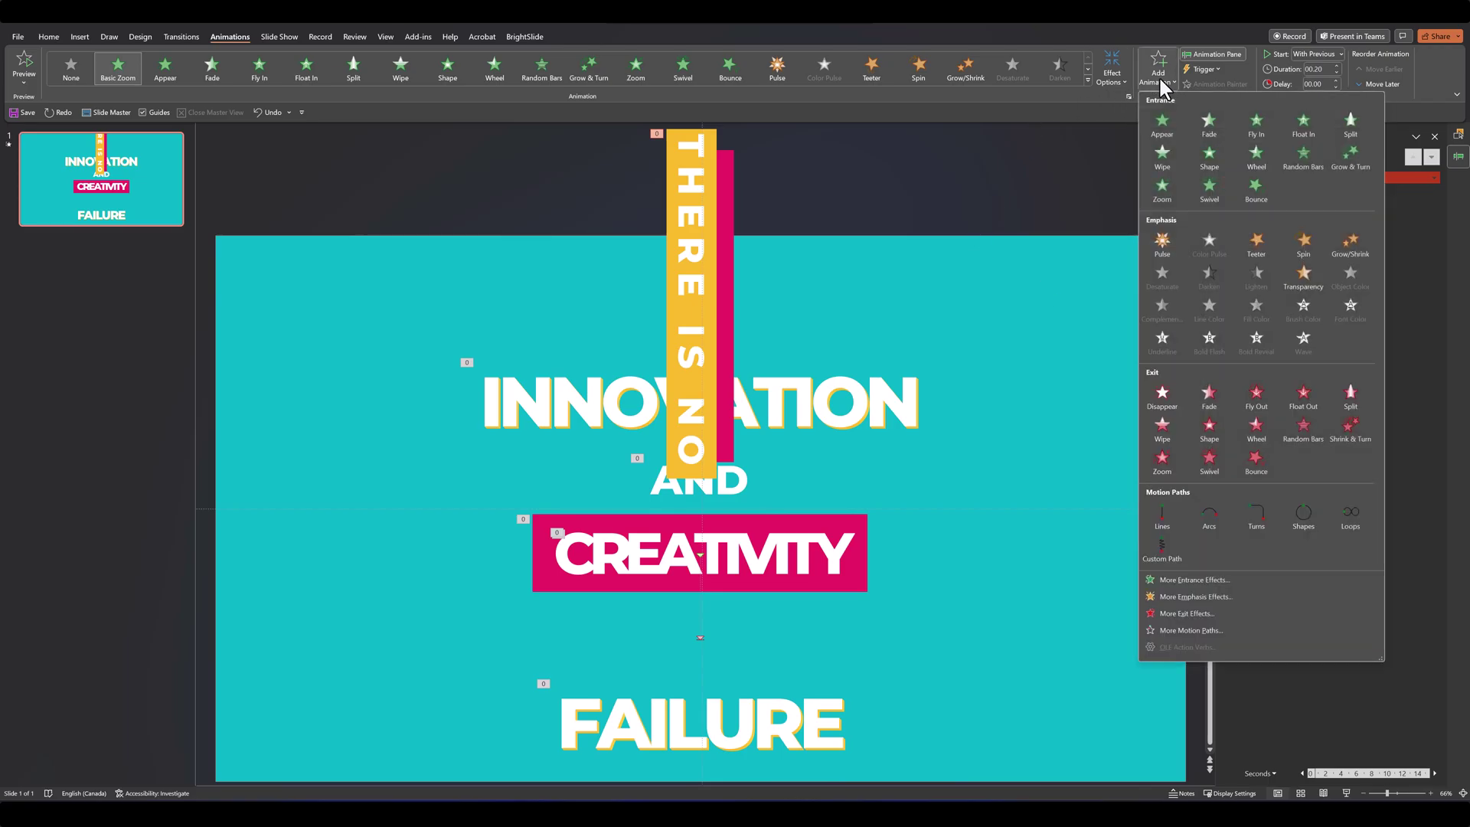
left_click(1351, 244)
left_click(1340, 273)
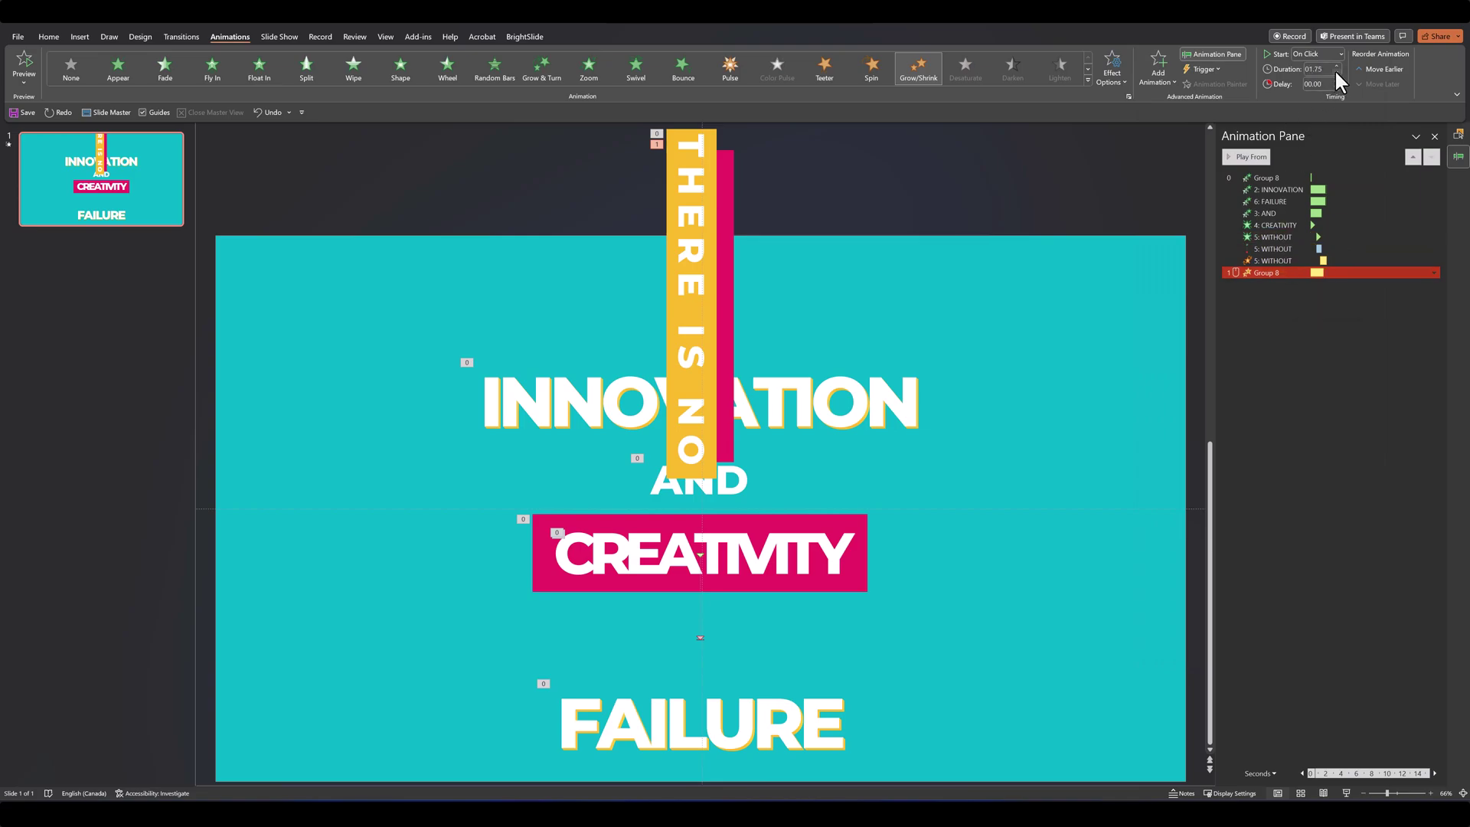
Step: Give the Grow/Shrink a 150% size and 1.28-second bounce end, then place it second
right_click(1253, 273)
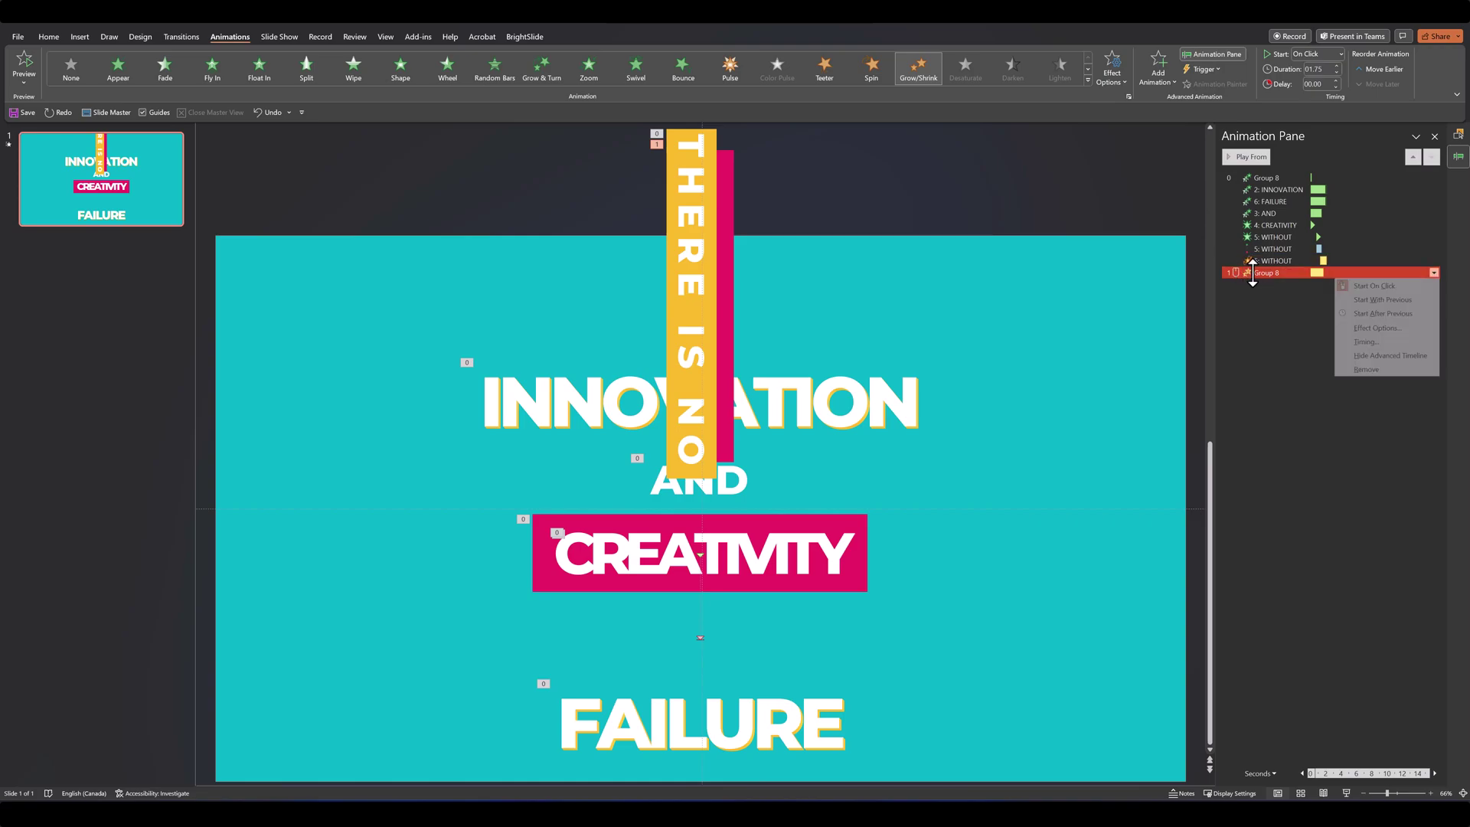
left_click(1371, 327)
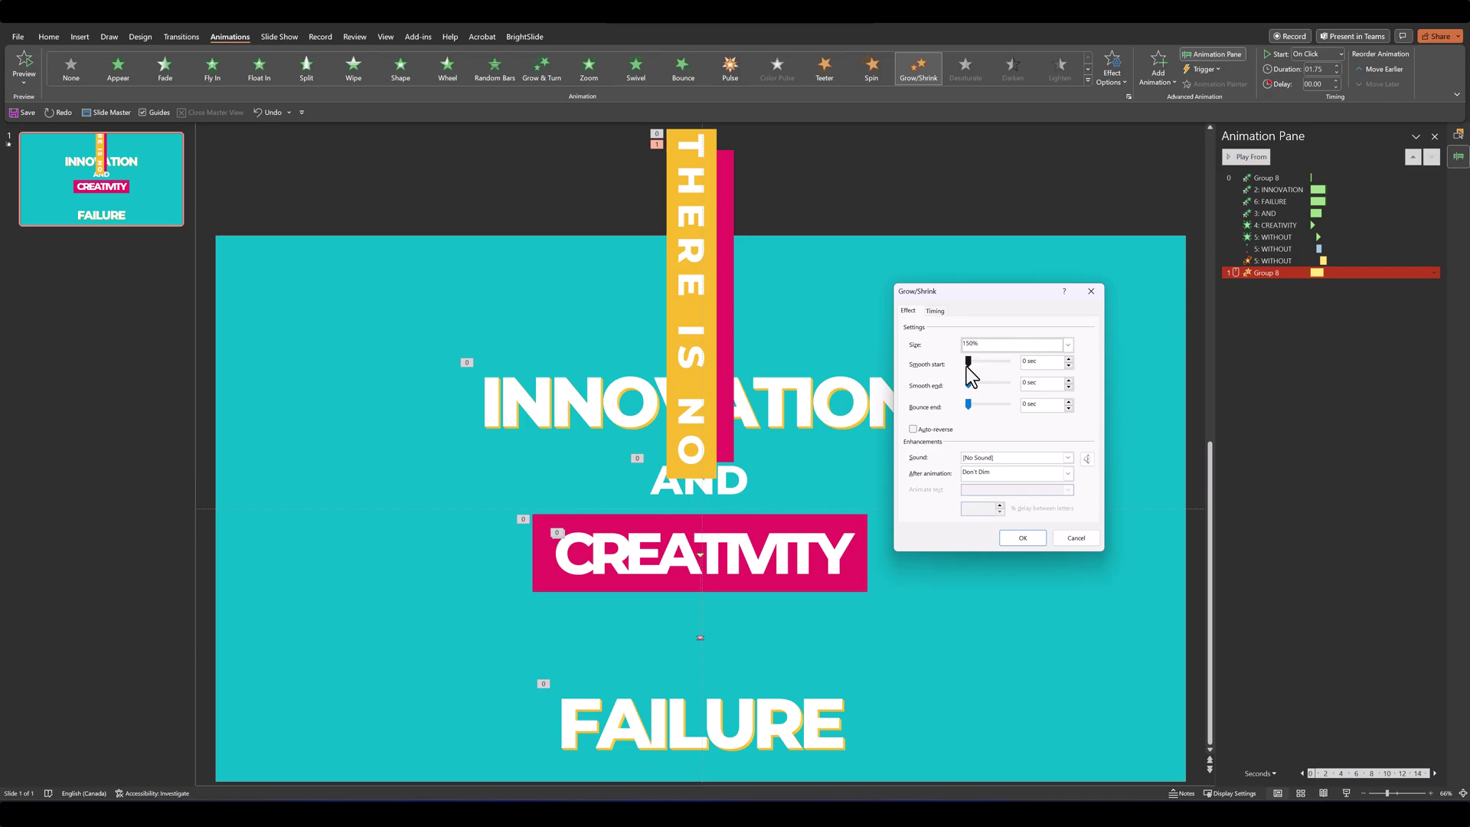
left_click_drag(968, 406, 997, 409)
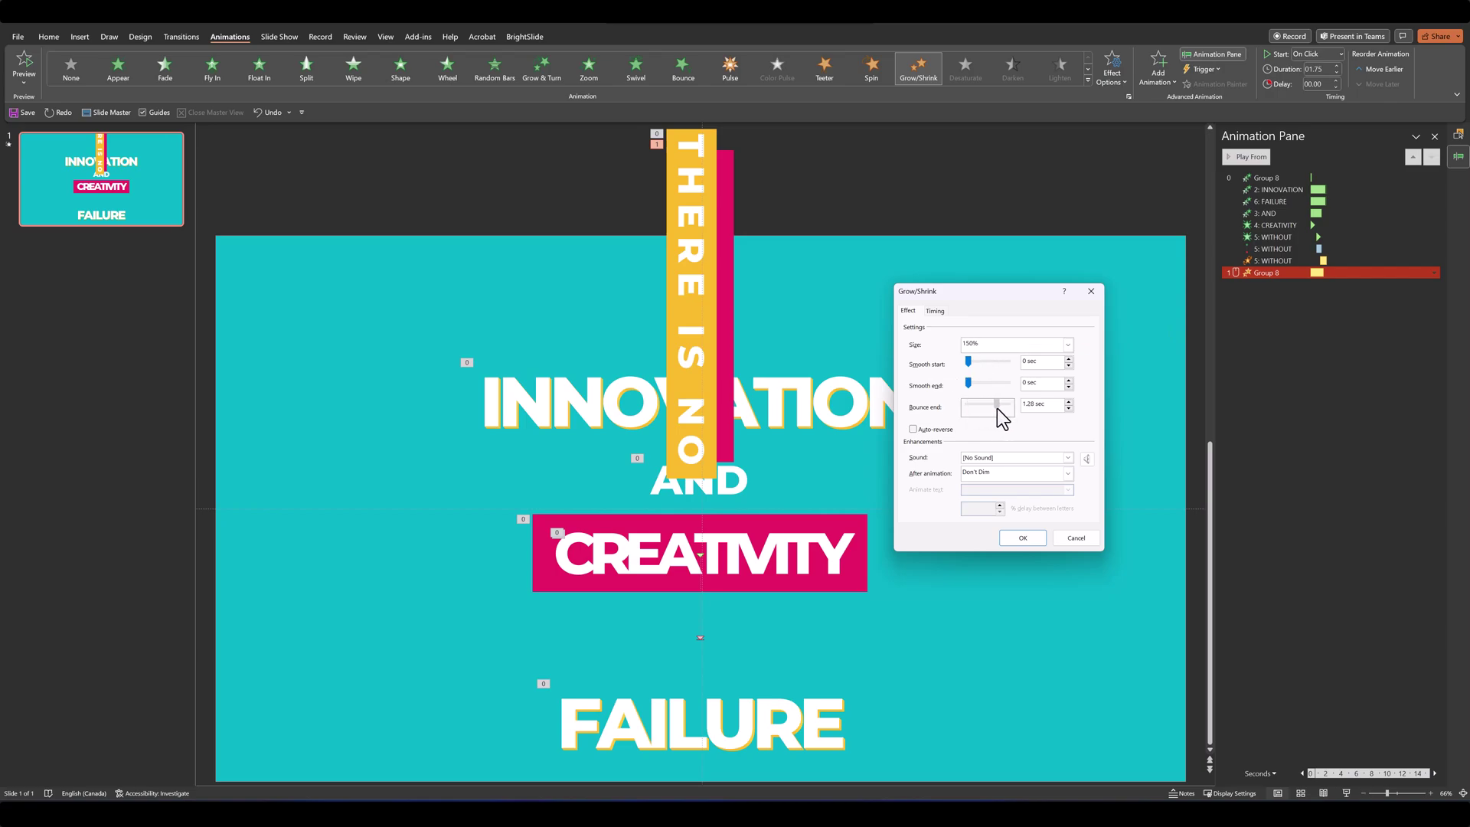
key("Return")
left_click_drag(1265, 274, 1268, 239)
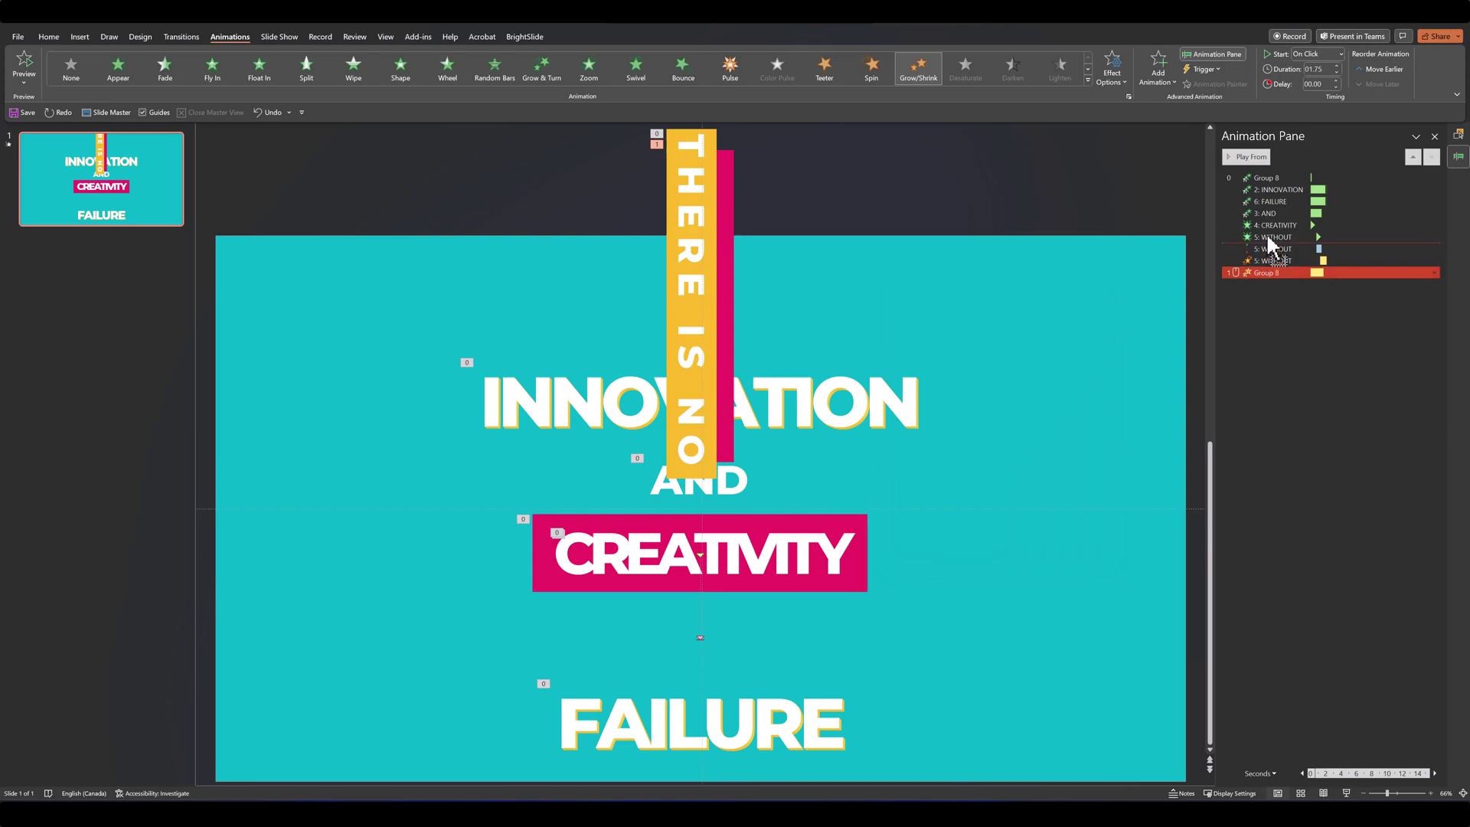
left_click_drag(1266, 179, 1268, 184)
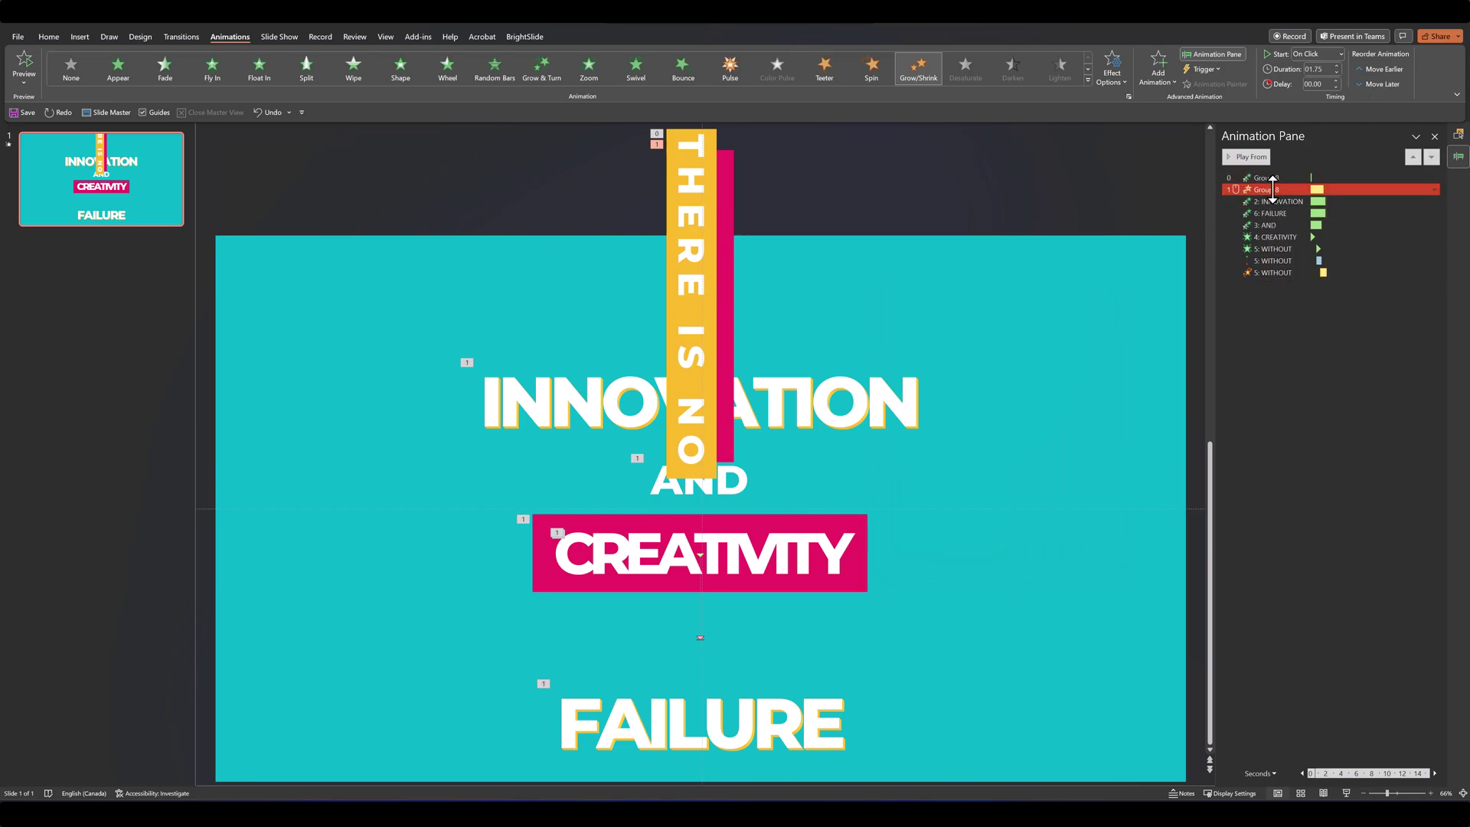
Step: Set the grow effect to start With Previous and add a Spin emphasis to the group
right_click(1273, 189)
left_click(1375, 217)
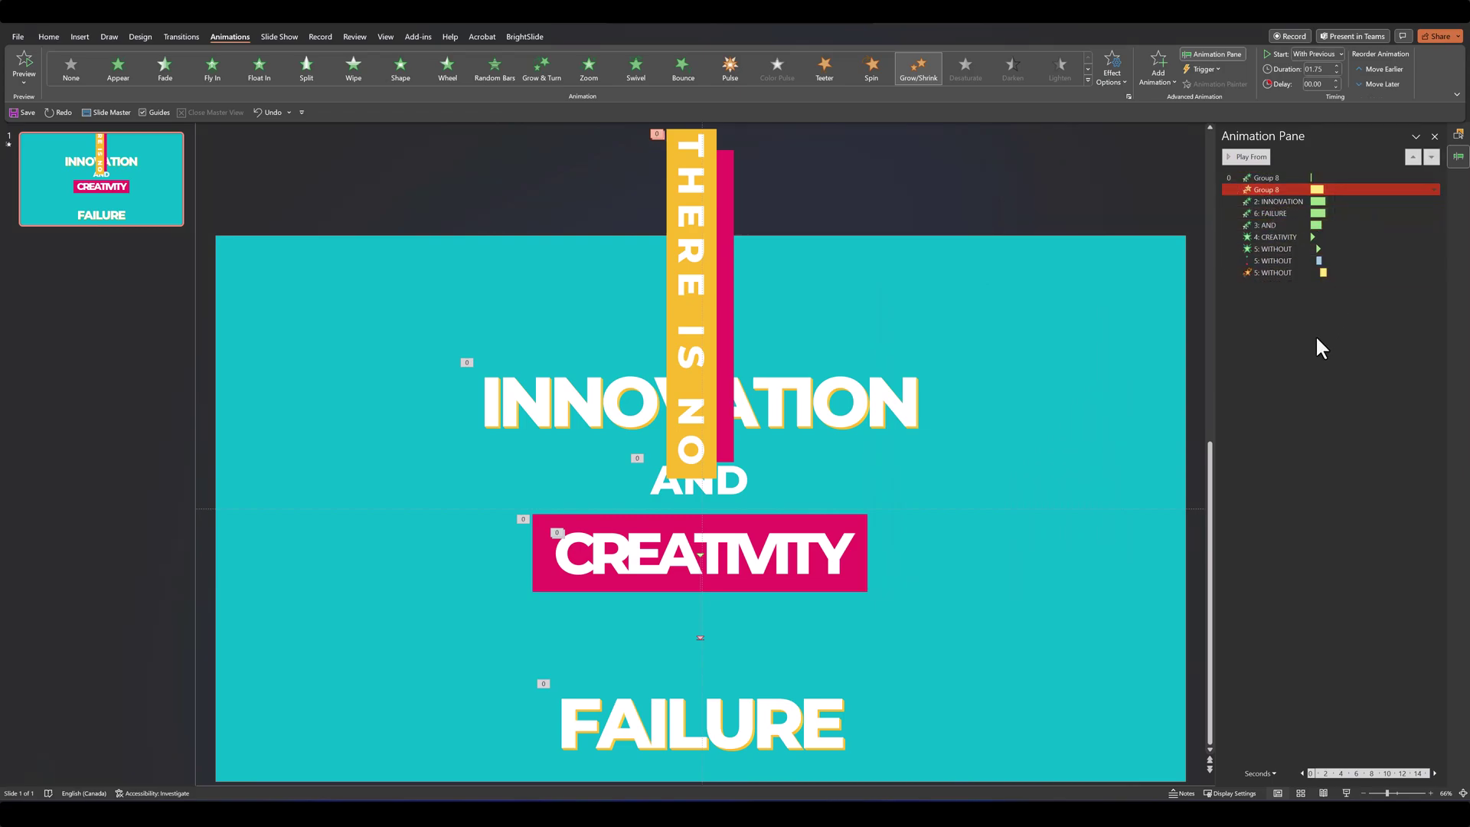
left_click(1152, 75)
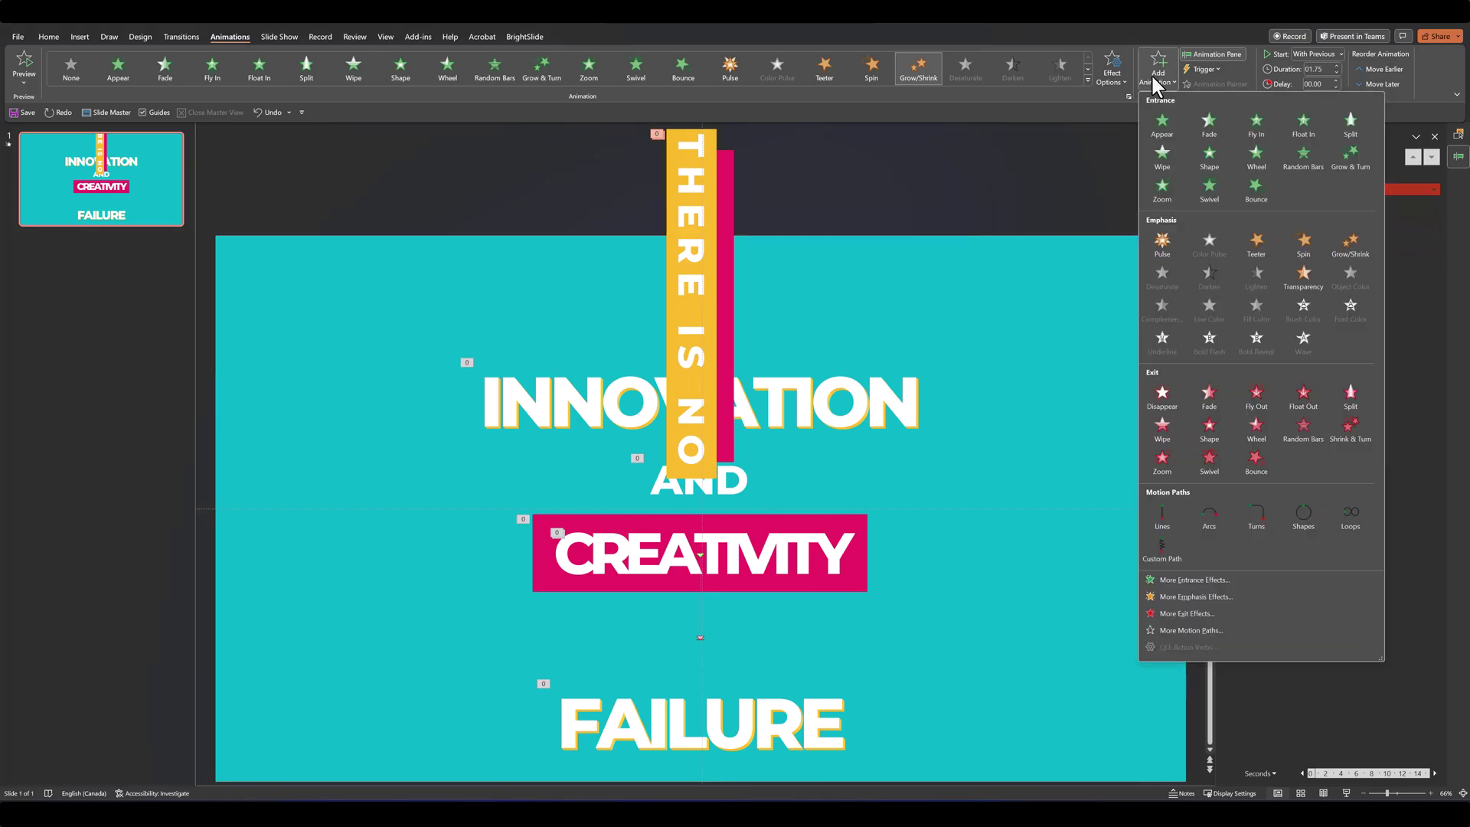
left_click(1293, 244)
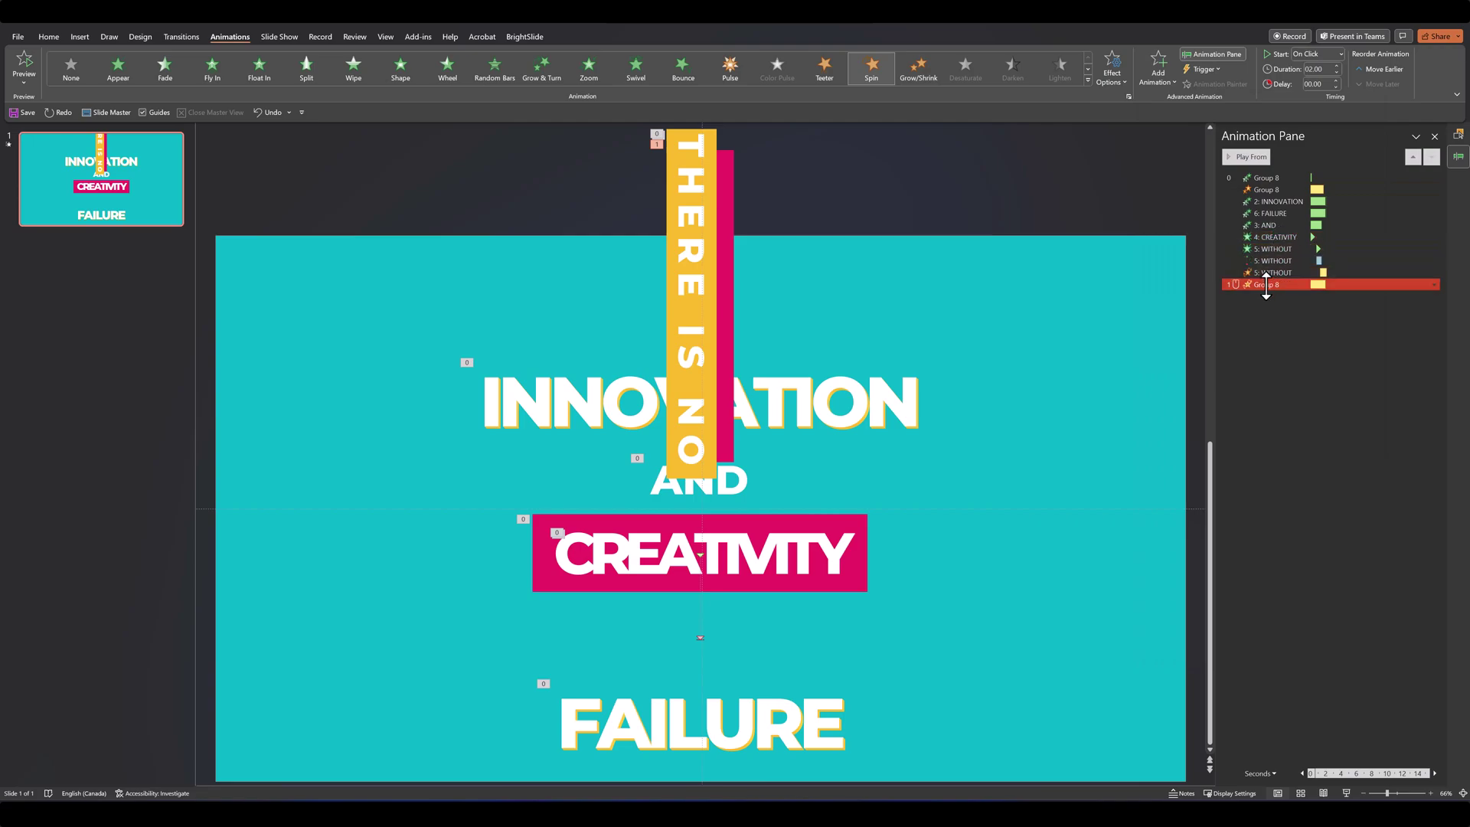
Step: Set the spin to a custom 90° counterclockwise turn with a bounce end
left_click(1434, 284)
left_click(1351, 332)
left_click(1021, 346)
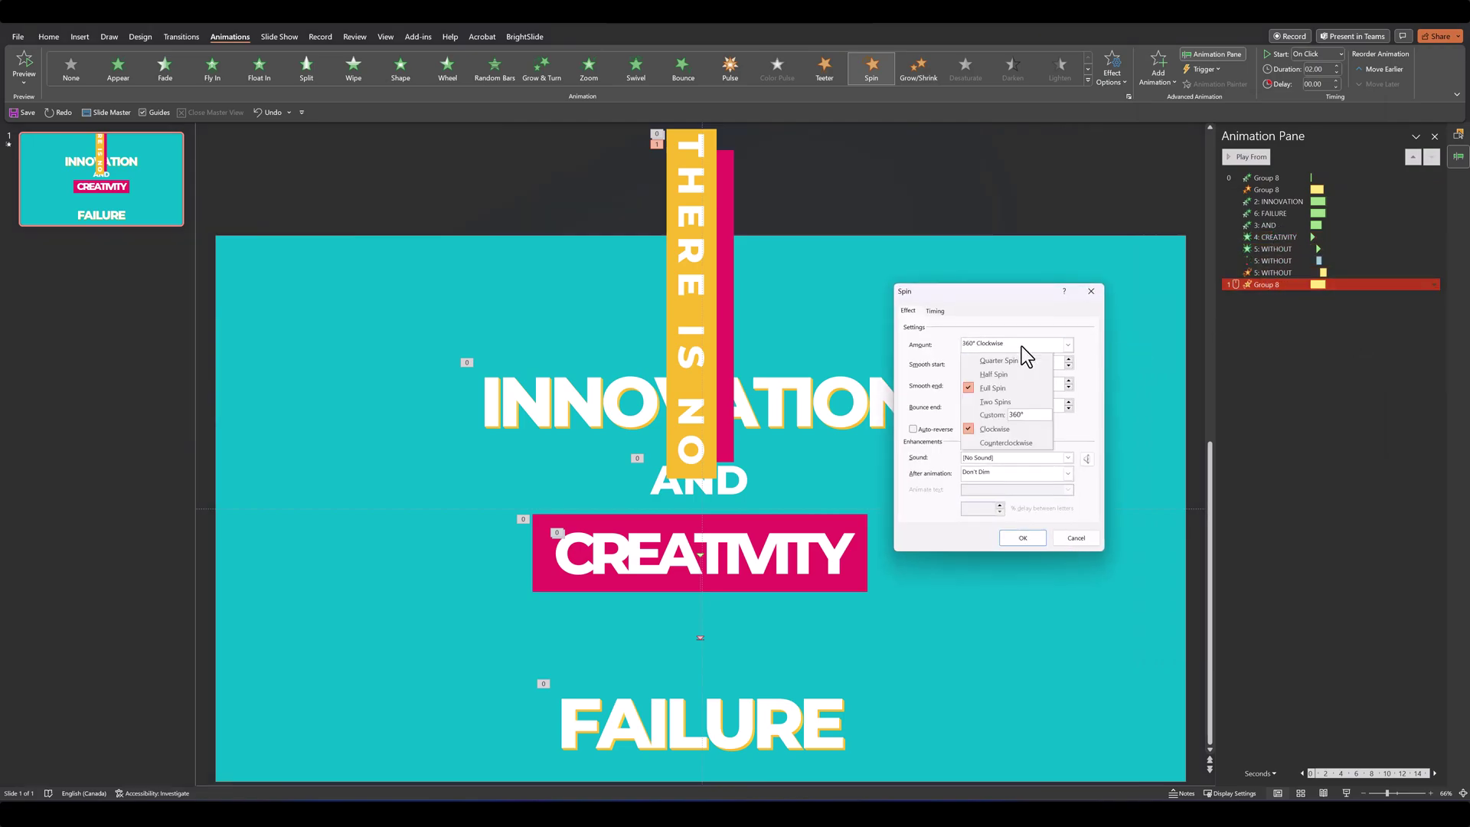
left_click(1020, 415)
type("9")
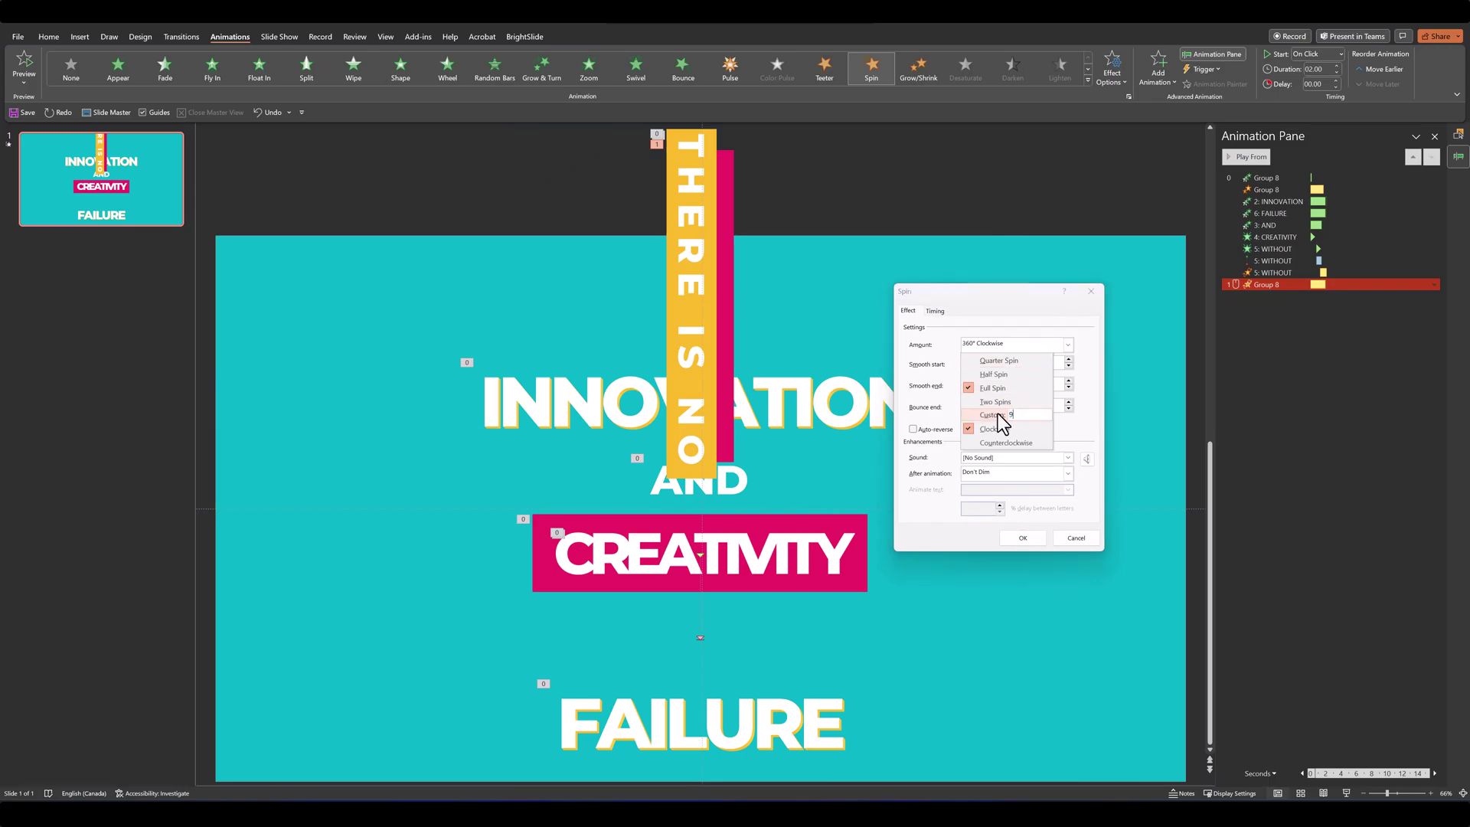
type("0")
key("Return")
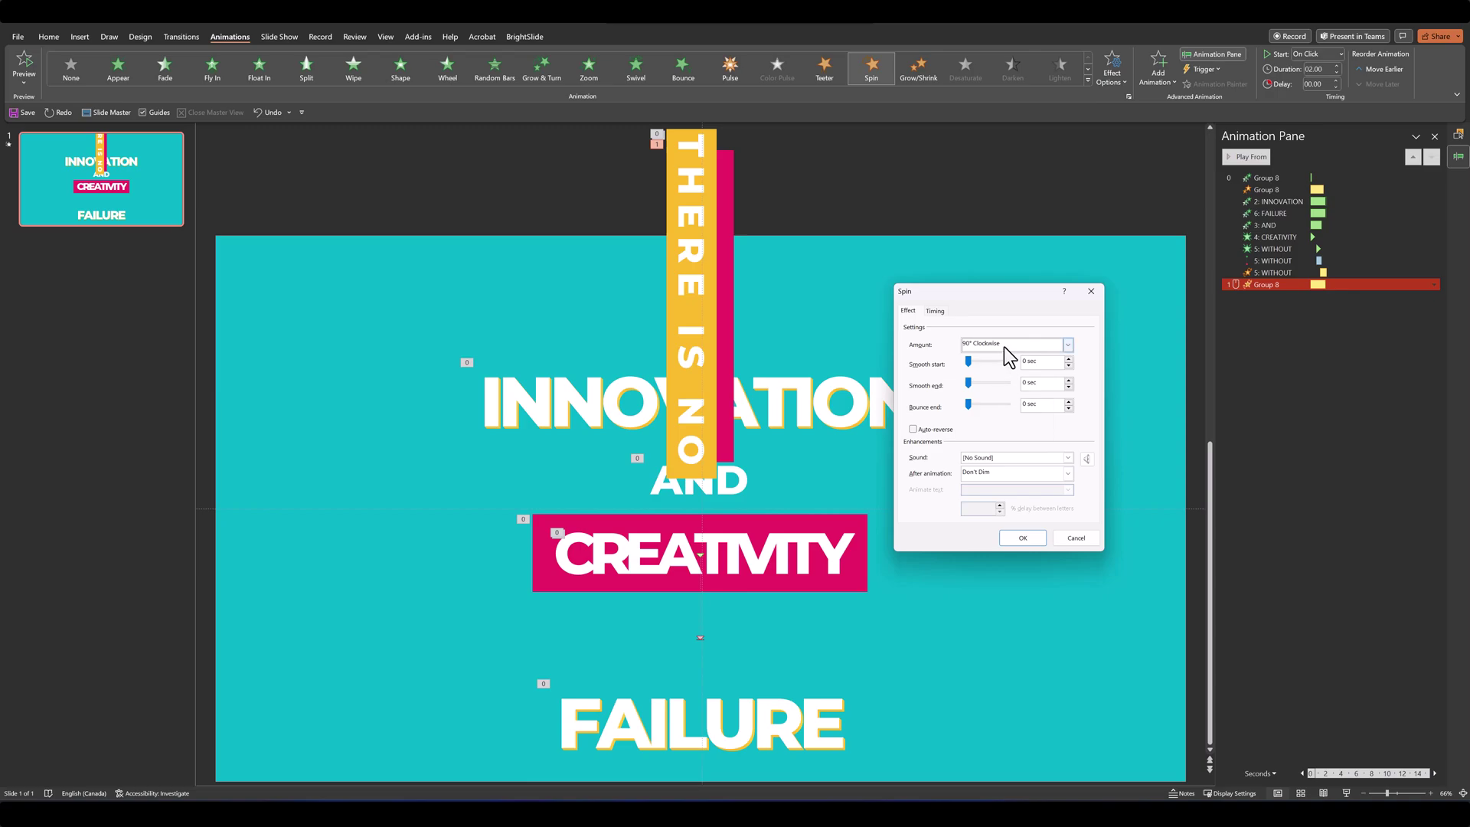
left_click(1004, 347)
left_click(999, 443)
left_click_drag(969, 407, 1002, 412)
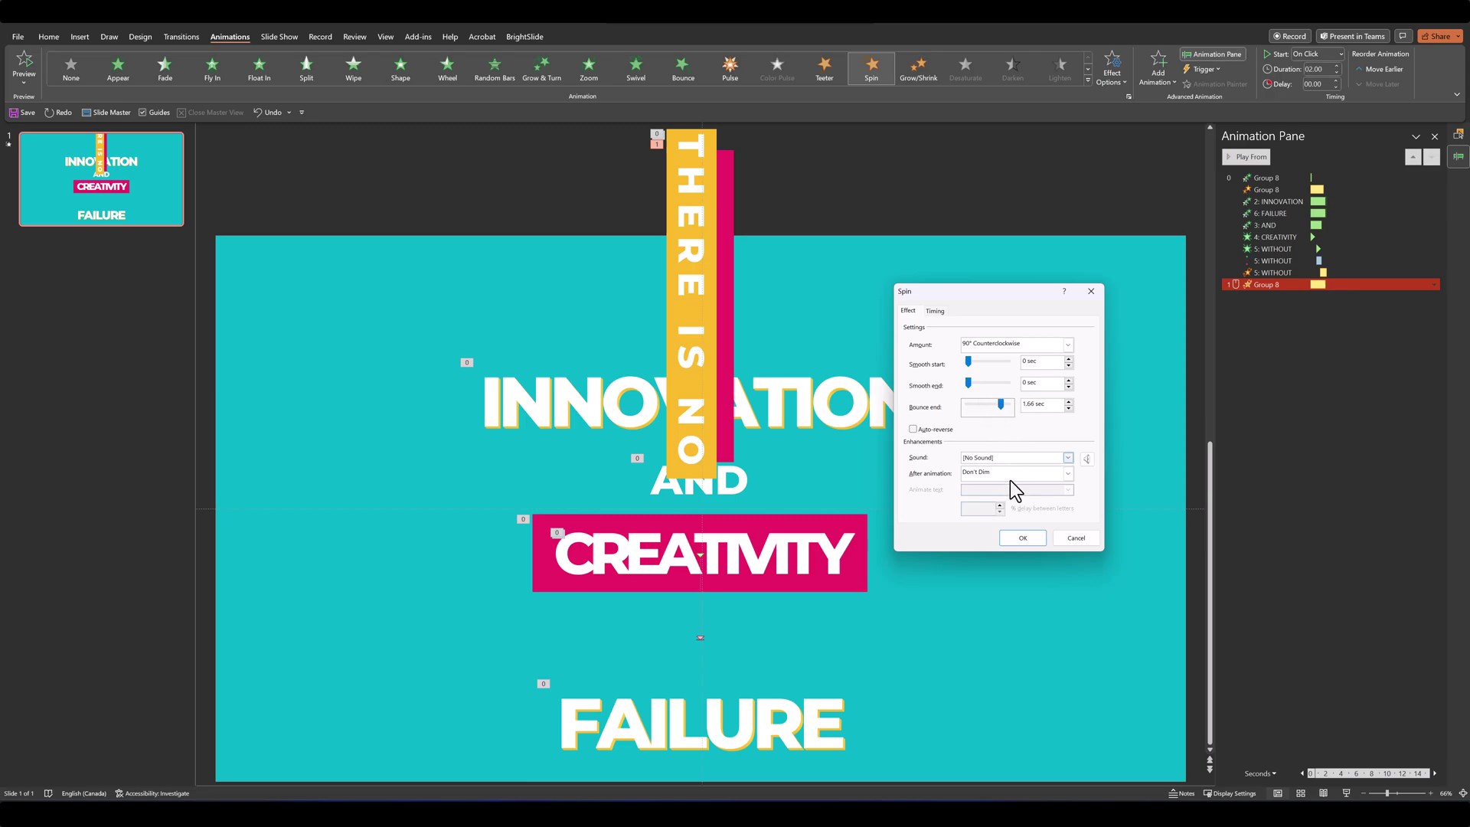
left_click(1023, 537)
Step: Move the spin to third in the Animation Pane and start it With Previous
left_click_drag(1279, 260, 1275, 197)
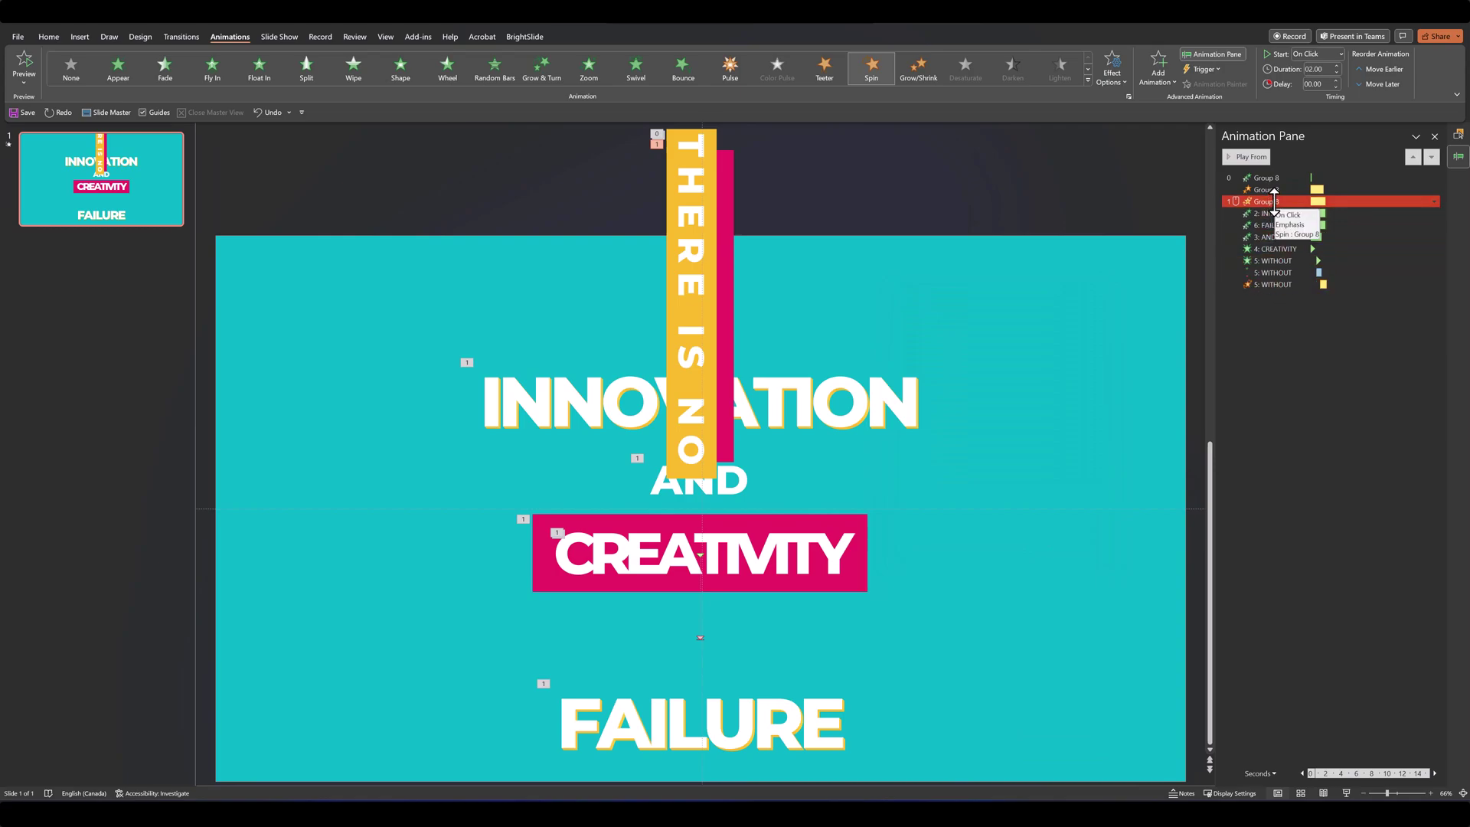
left_click(1435, 201)
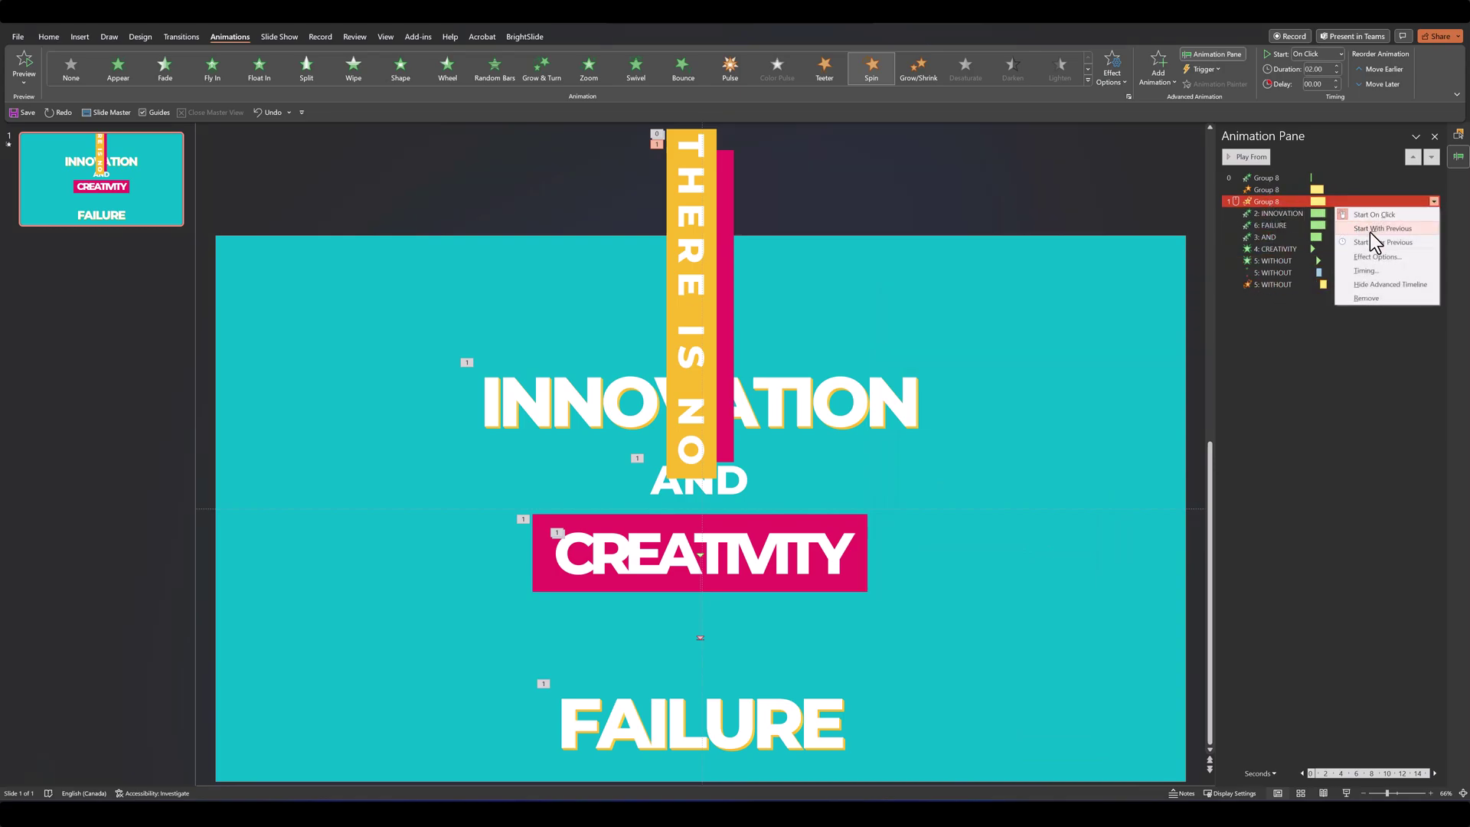
left_click(1371, 232)
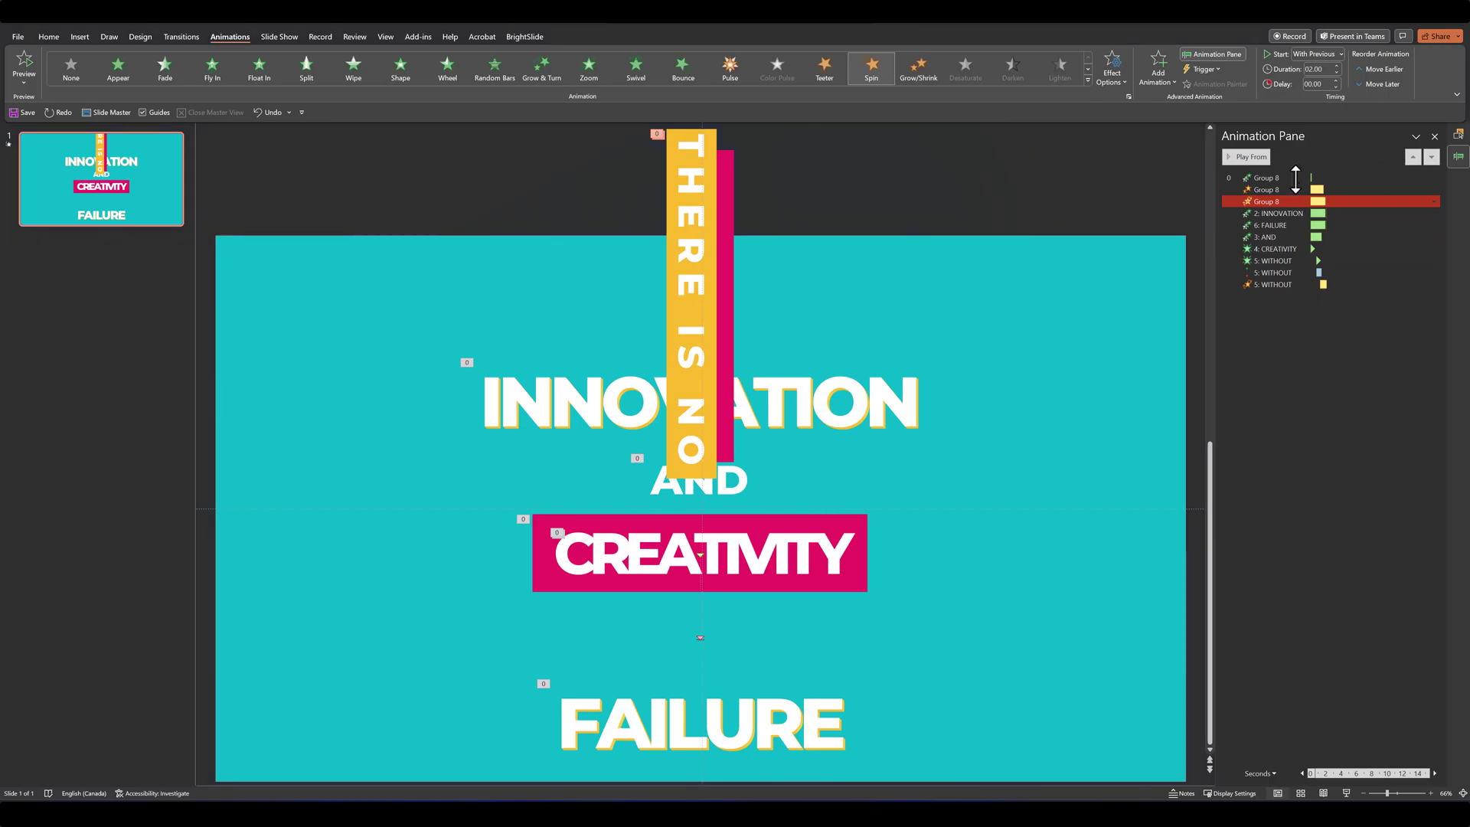
Step: Add a second Grow/Shrink to the group, shrinking to a custom 50% with a smooth end
left_click(1157, 78)
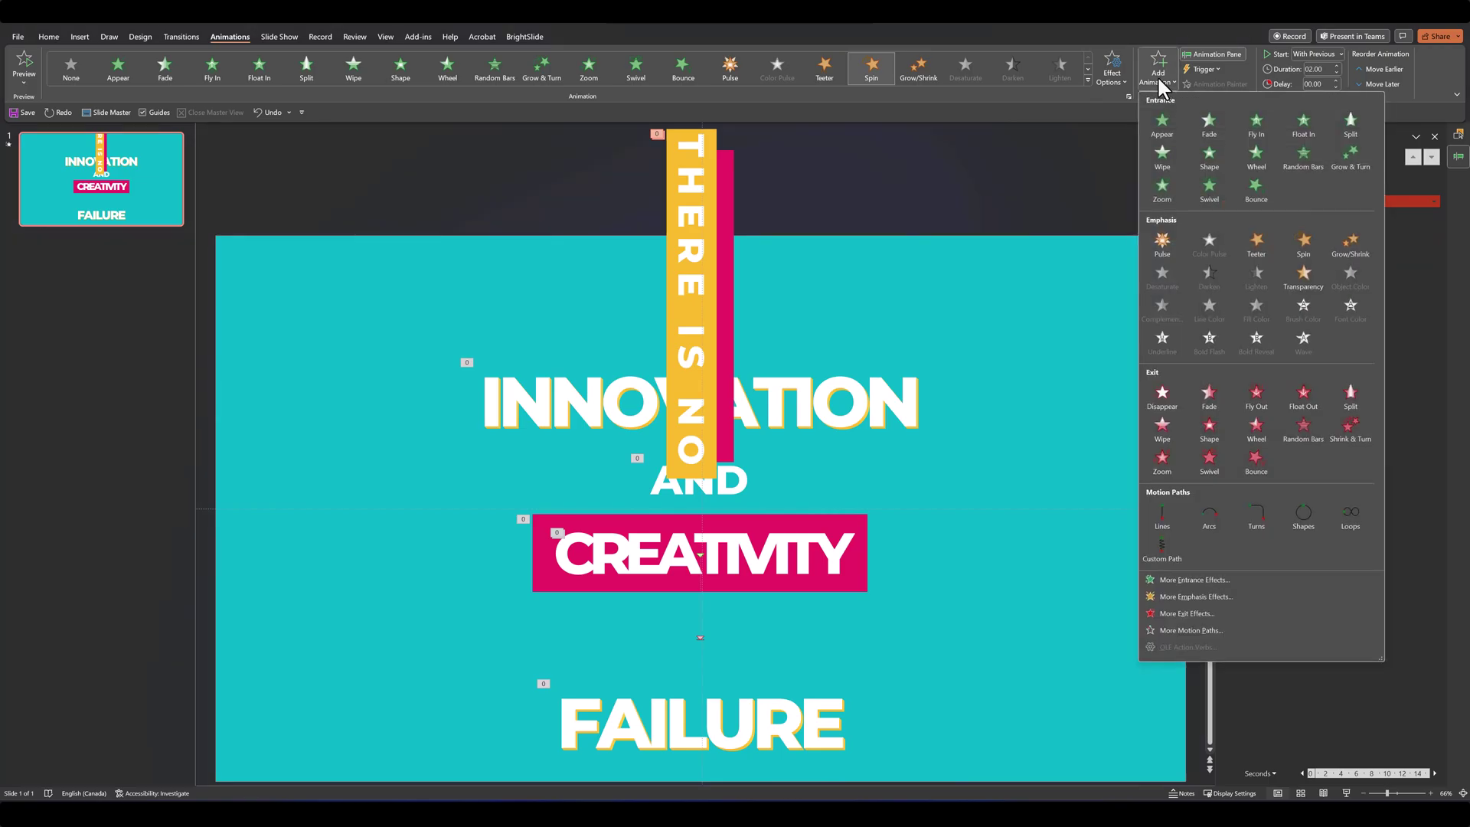
left_click(1351, 242)
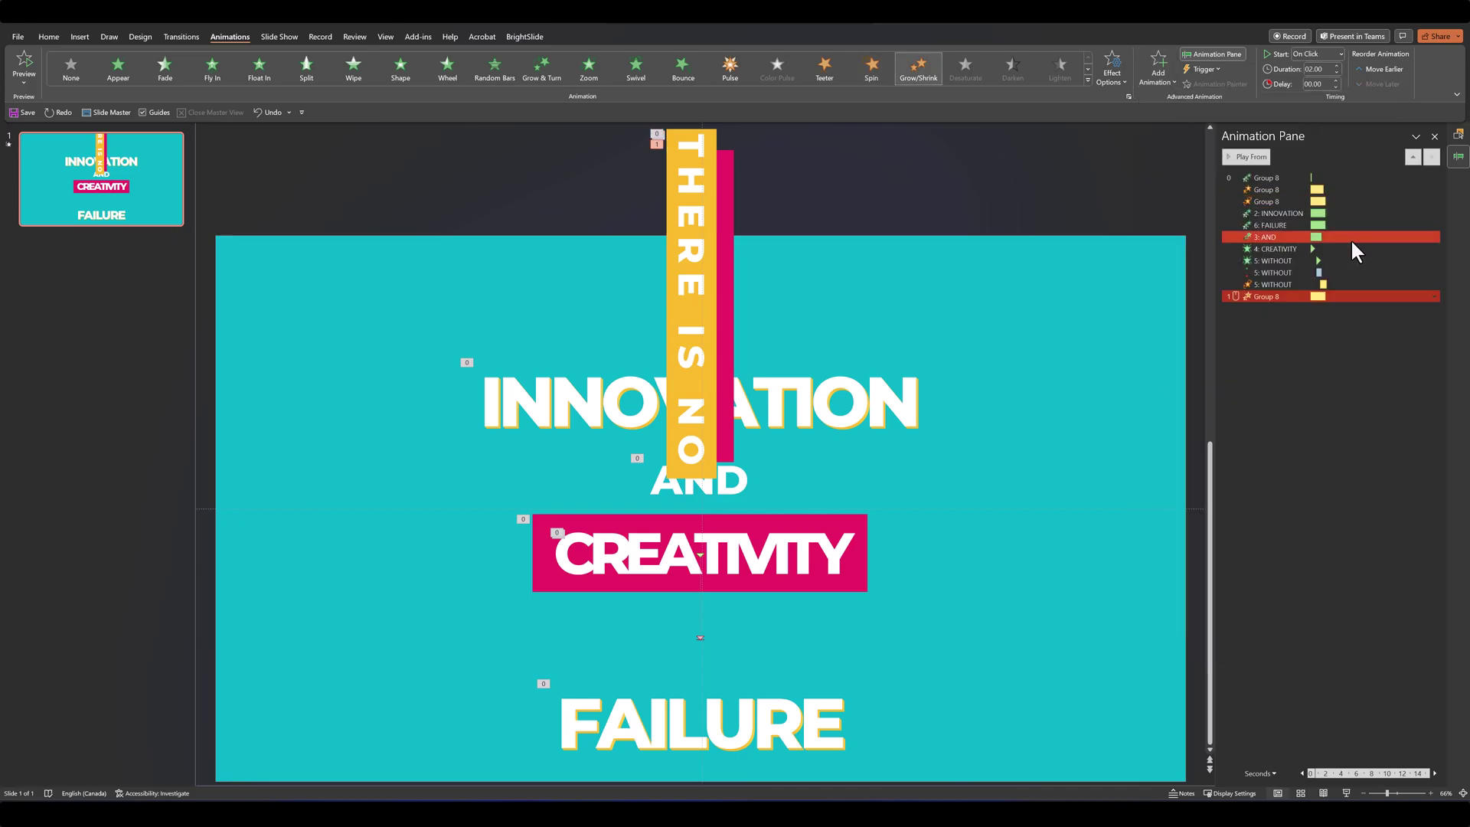
right_click(1277, 297)
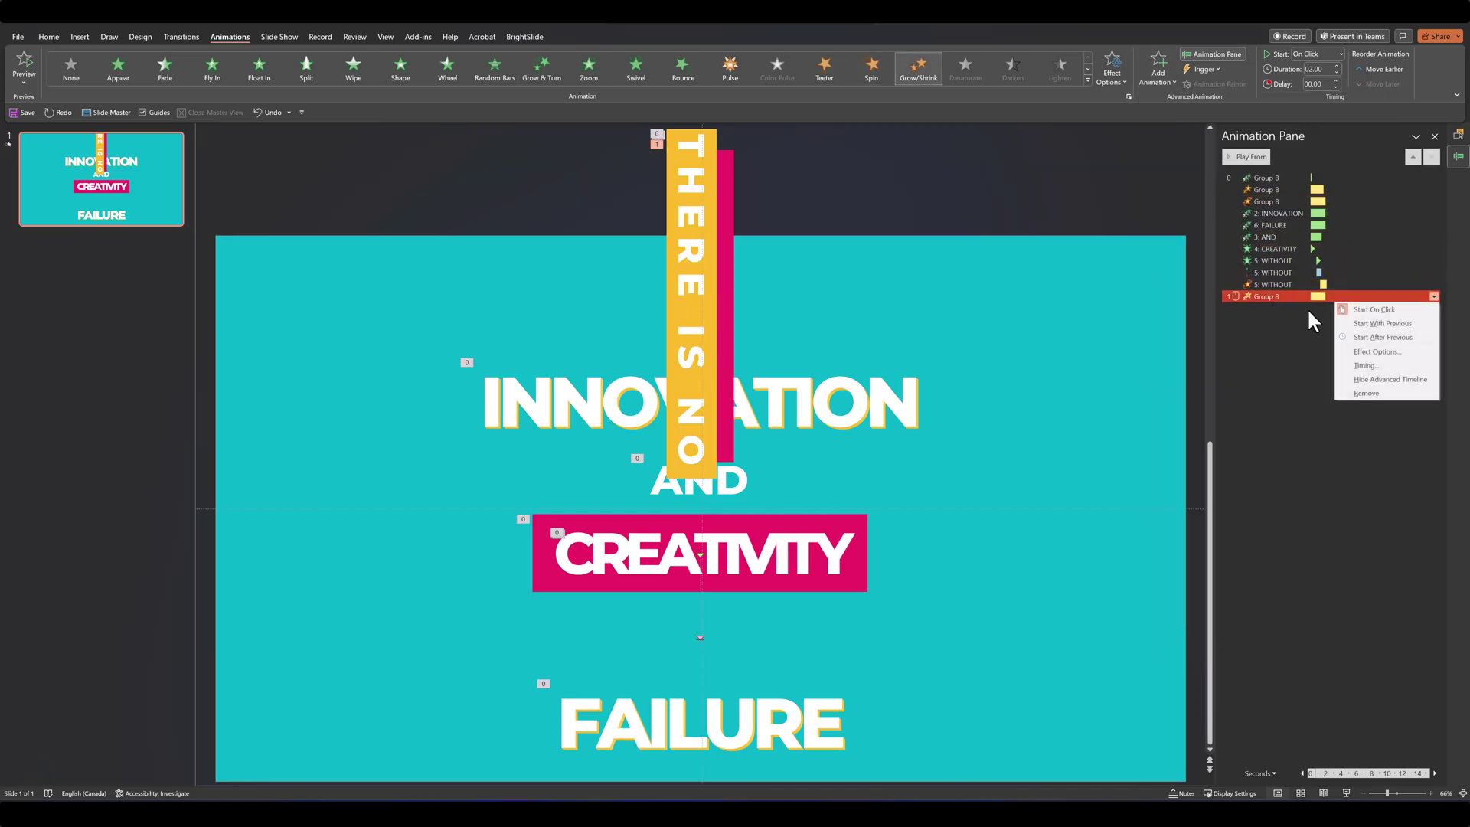
left_click(1354, 352)
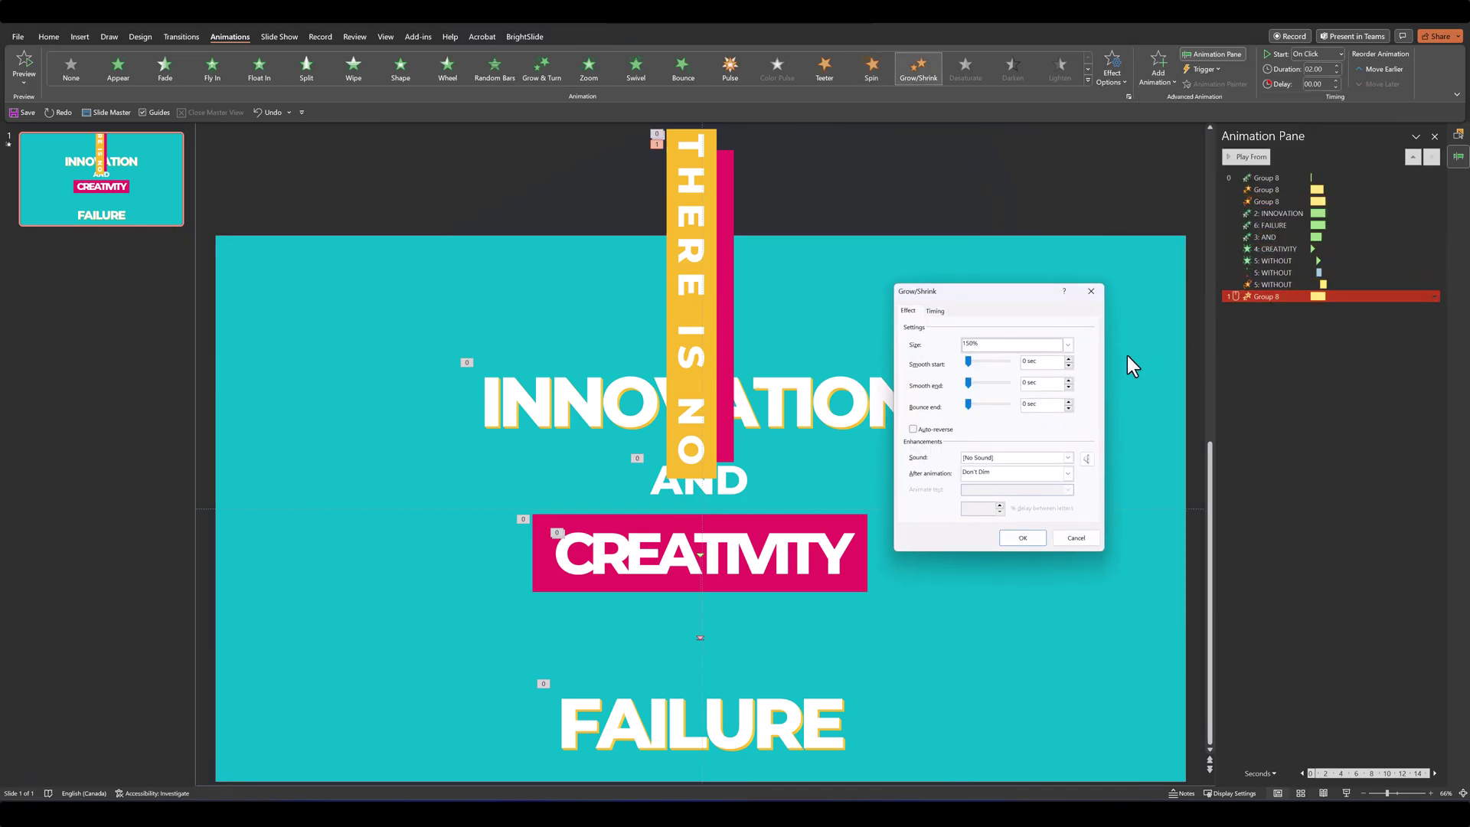
left_click(1047, 345)
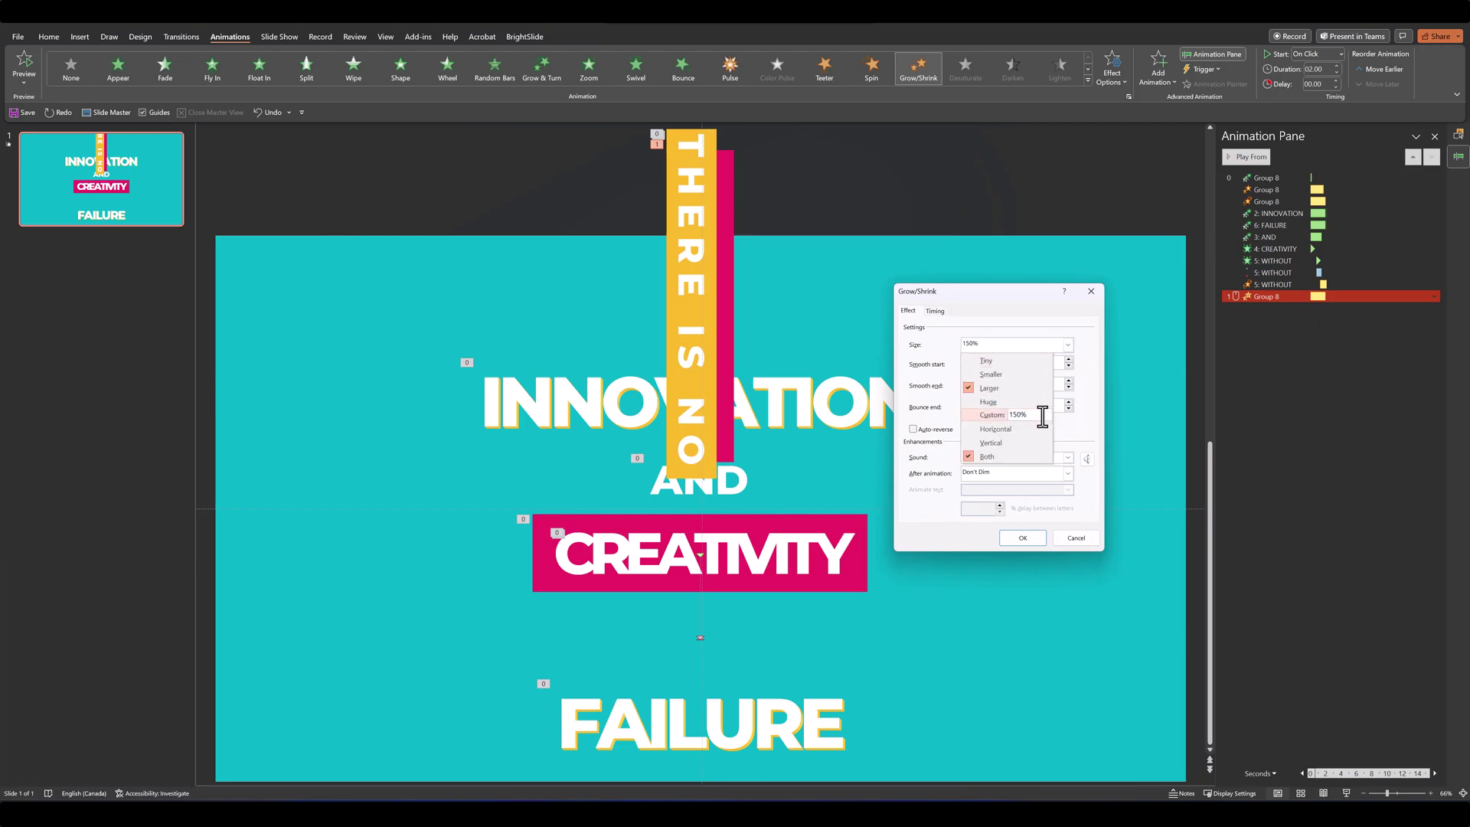
left_click(988, 415)
type("50")
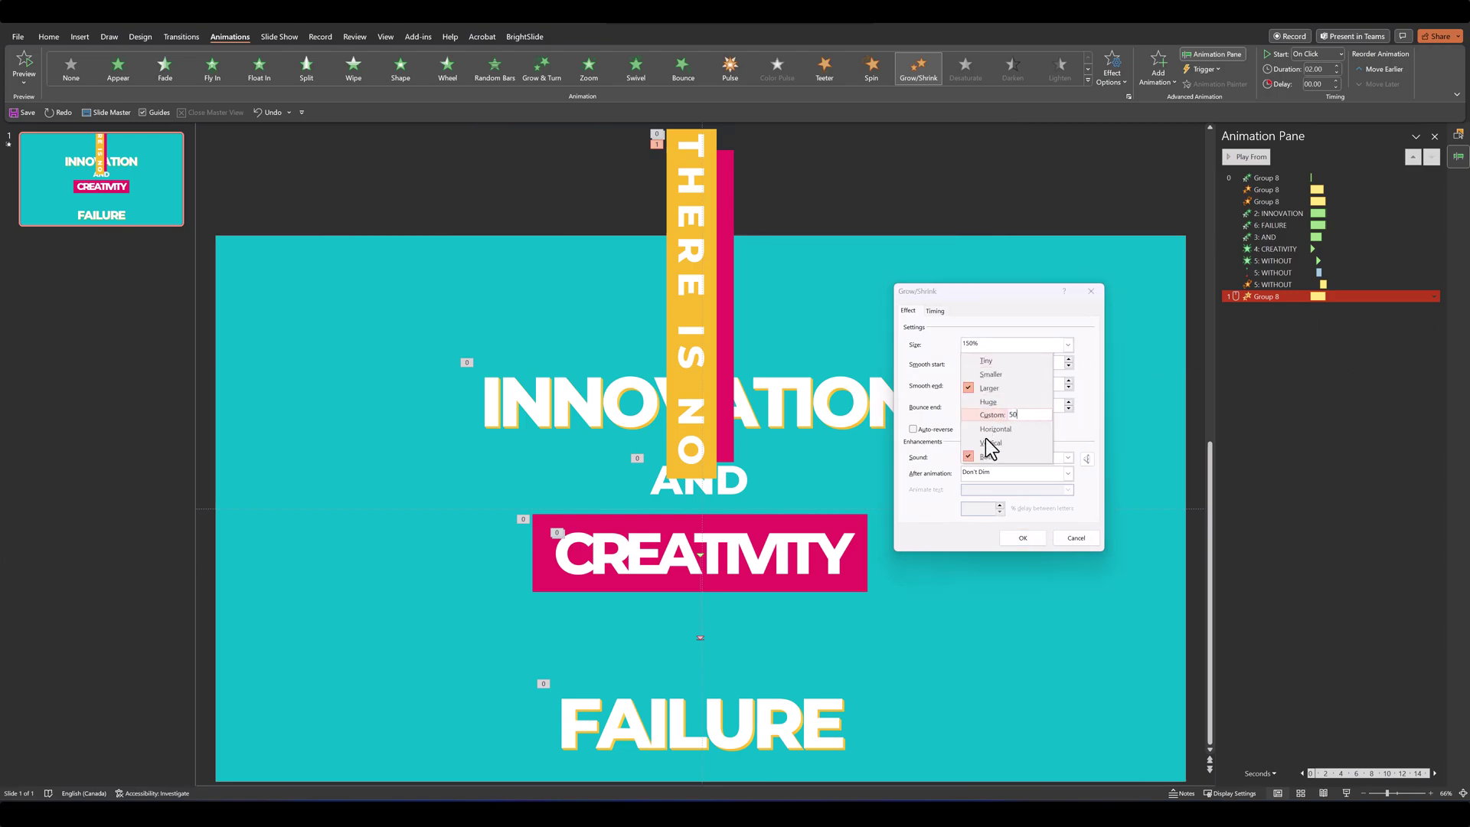
key("Return")
left_click_drag(969, 385, 971, 385)
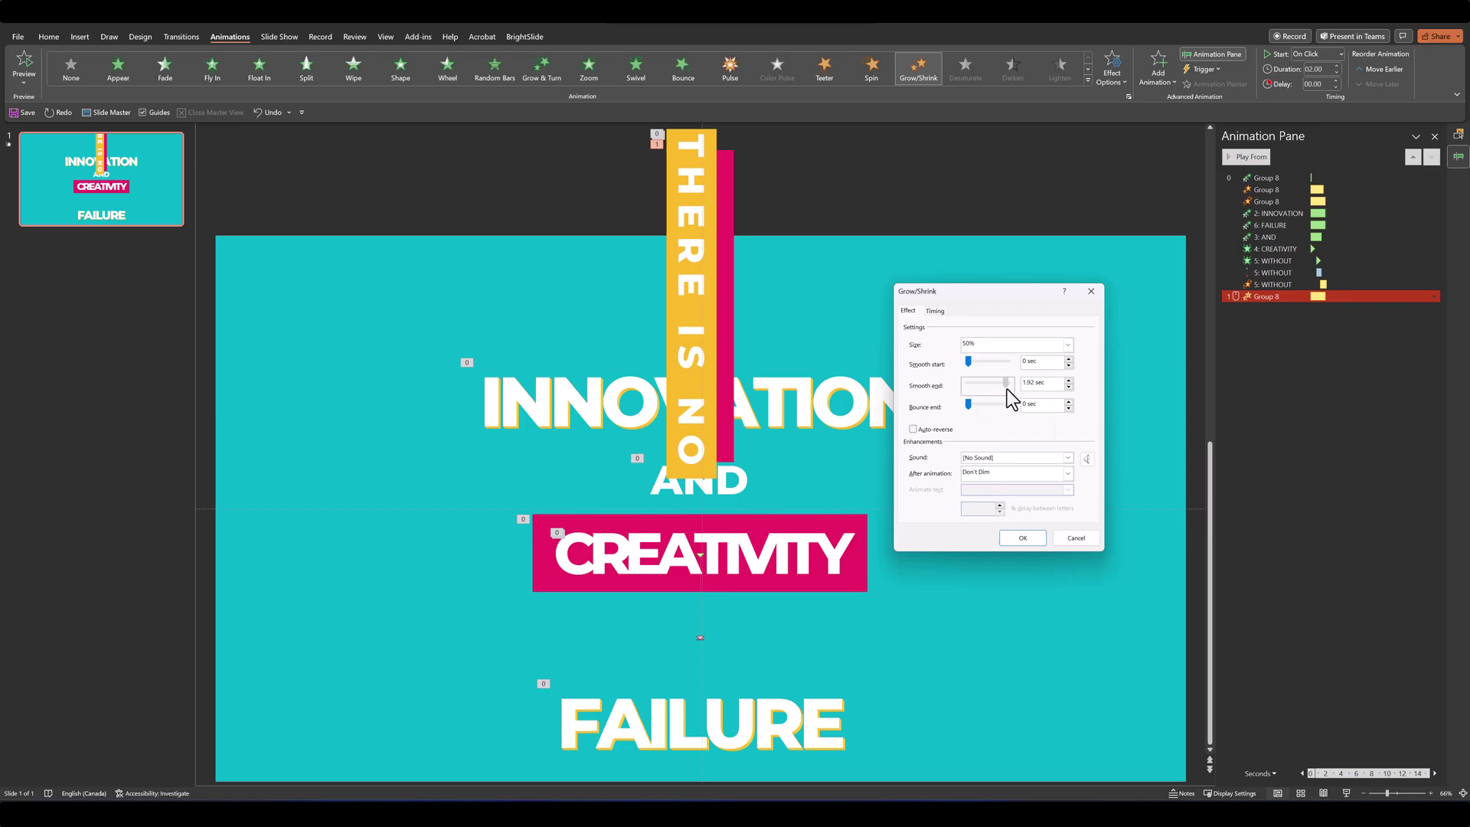
left_click(1023, 538)
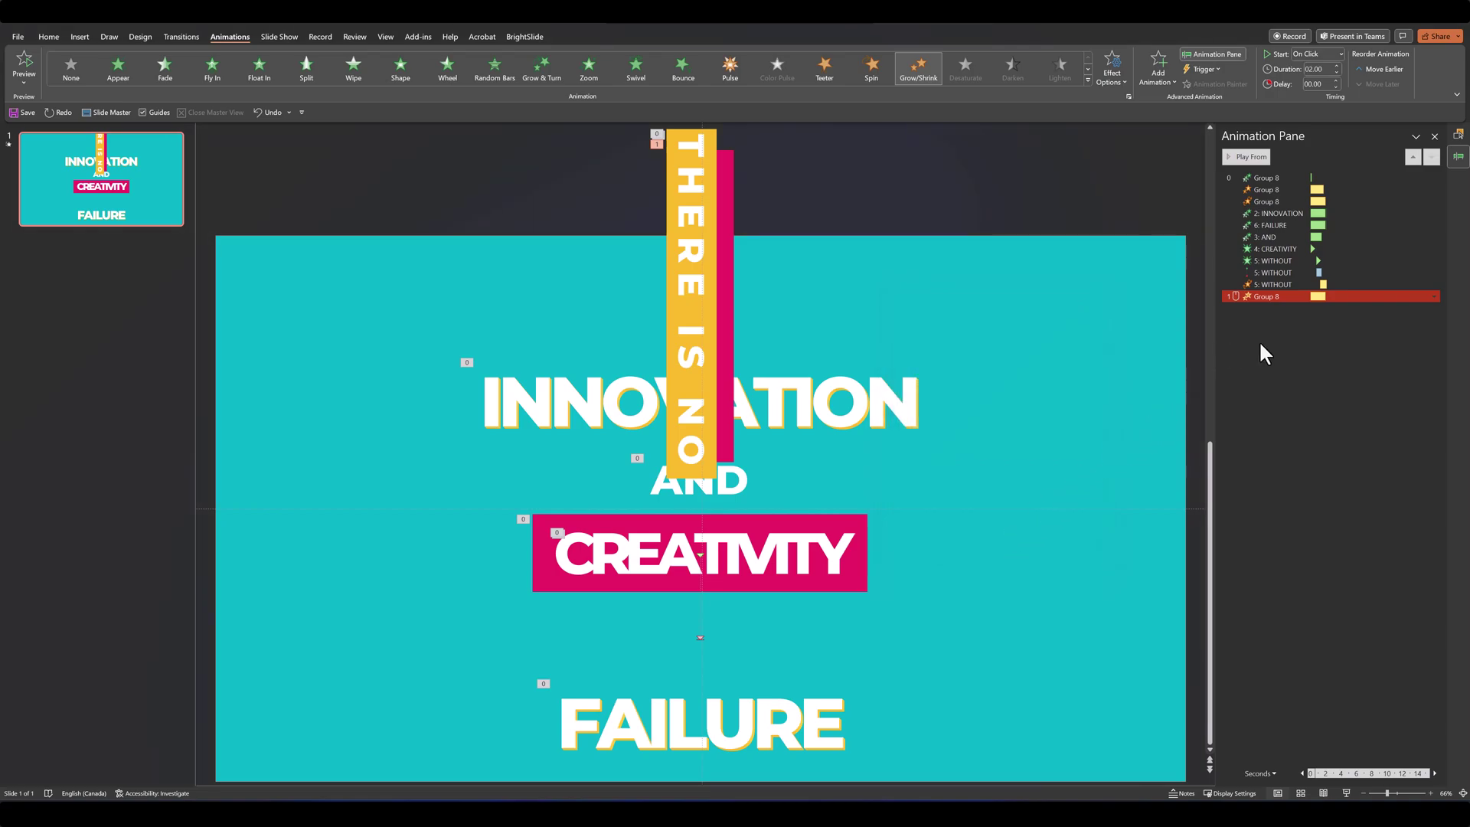
Step: Move the shrink to fourth, start it With Previous, with a 0.75-second delay
left_click_drag(1268, 296, 1268, 211)
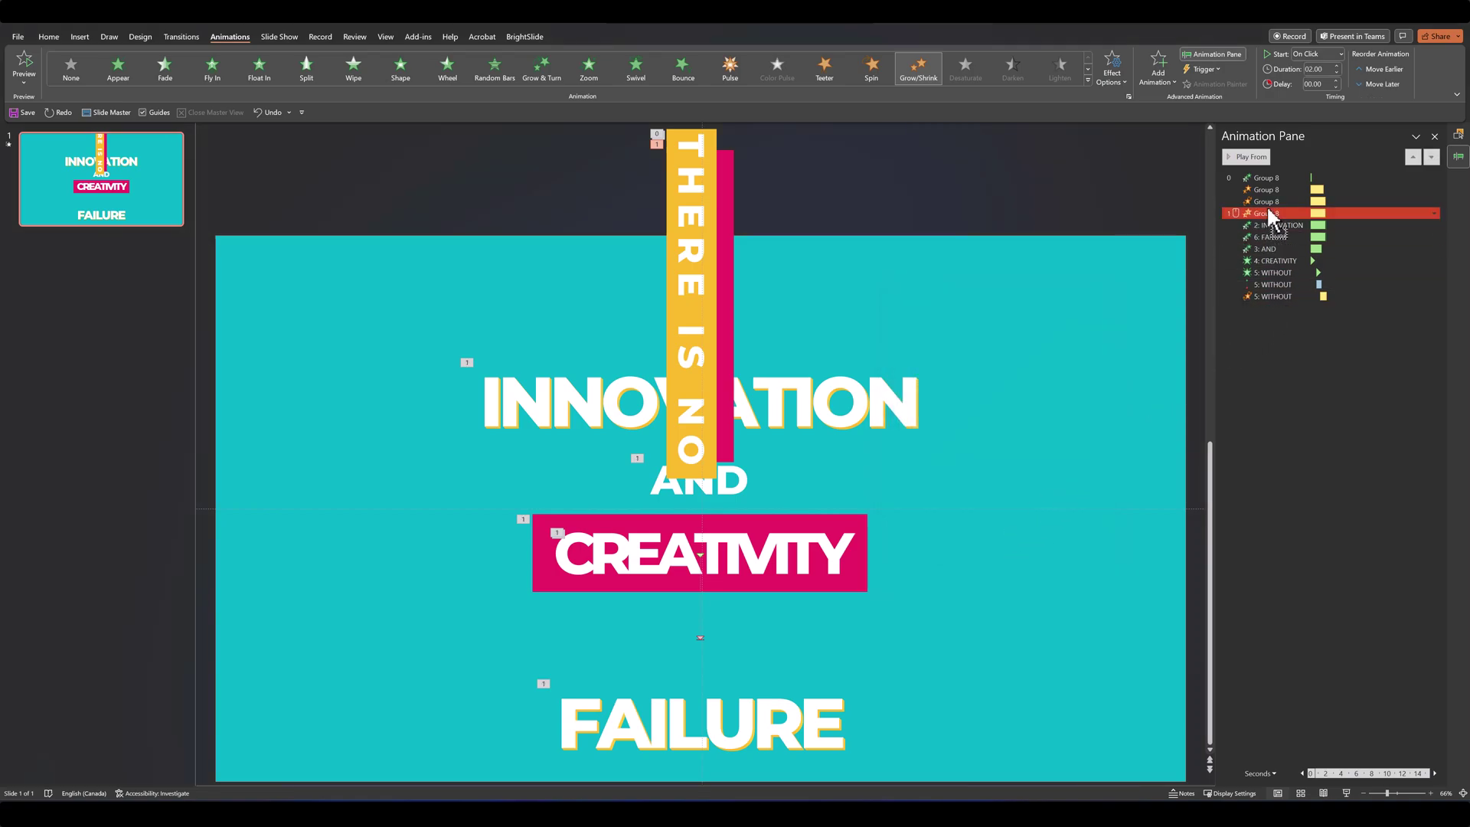
right_click(1335, 218)
left_click(1359, 241)
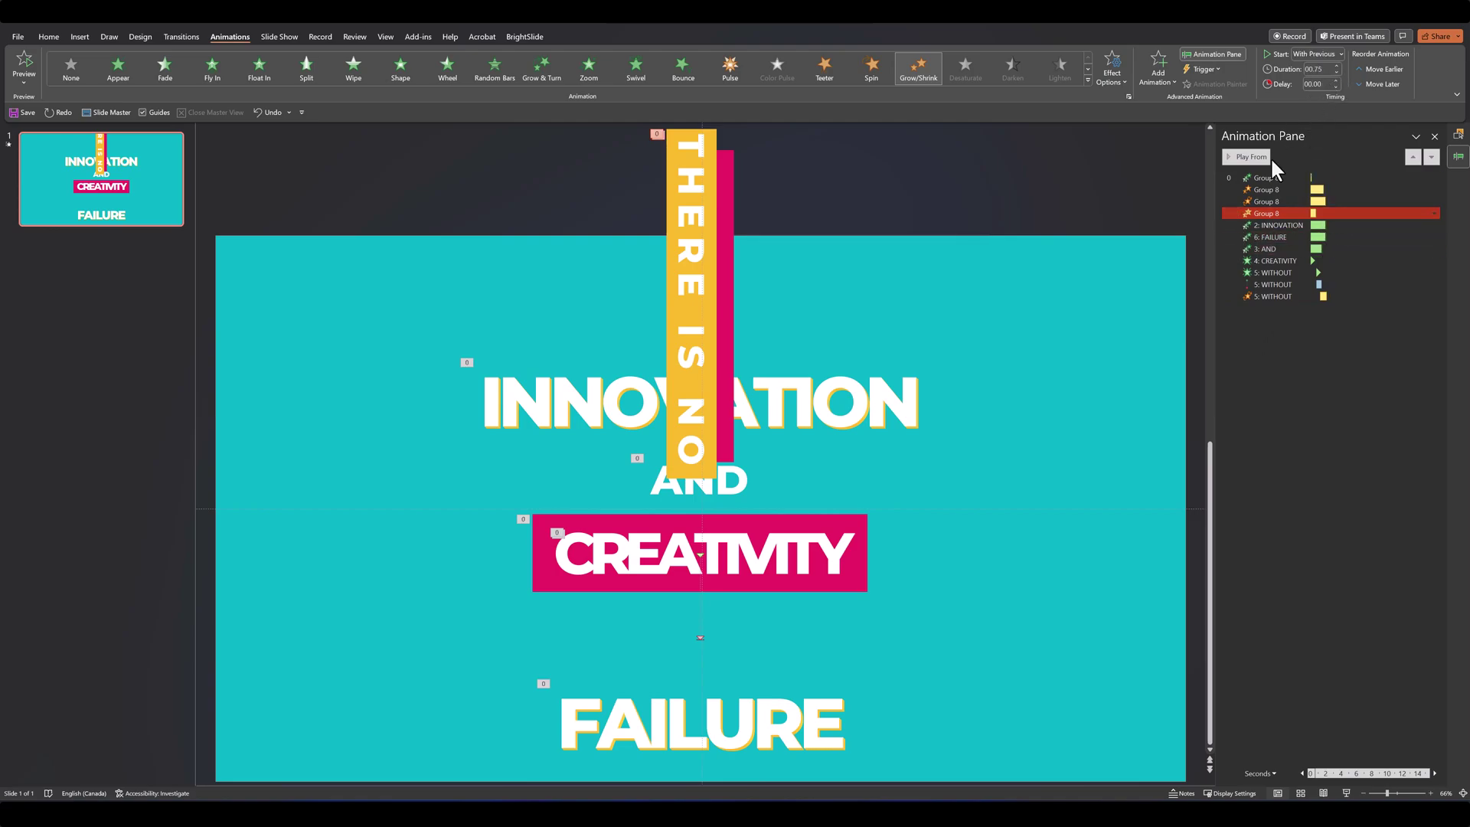
left_click(1336, 80)
left_click(1337, 80)
left_click(1336, 80)
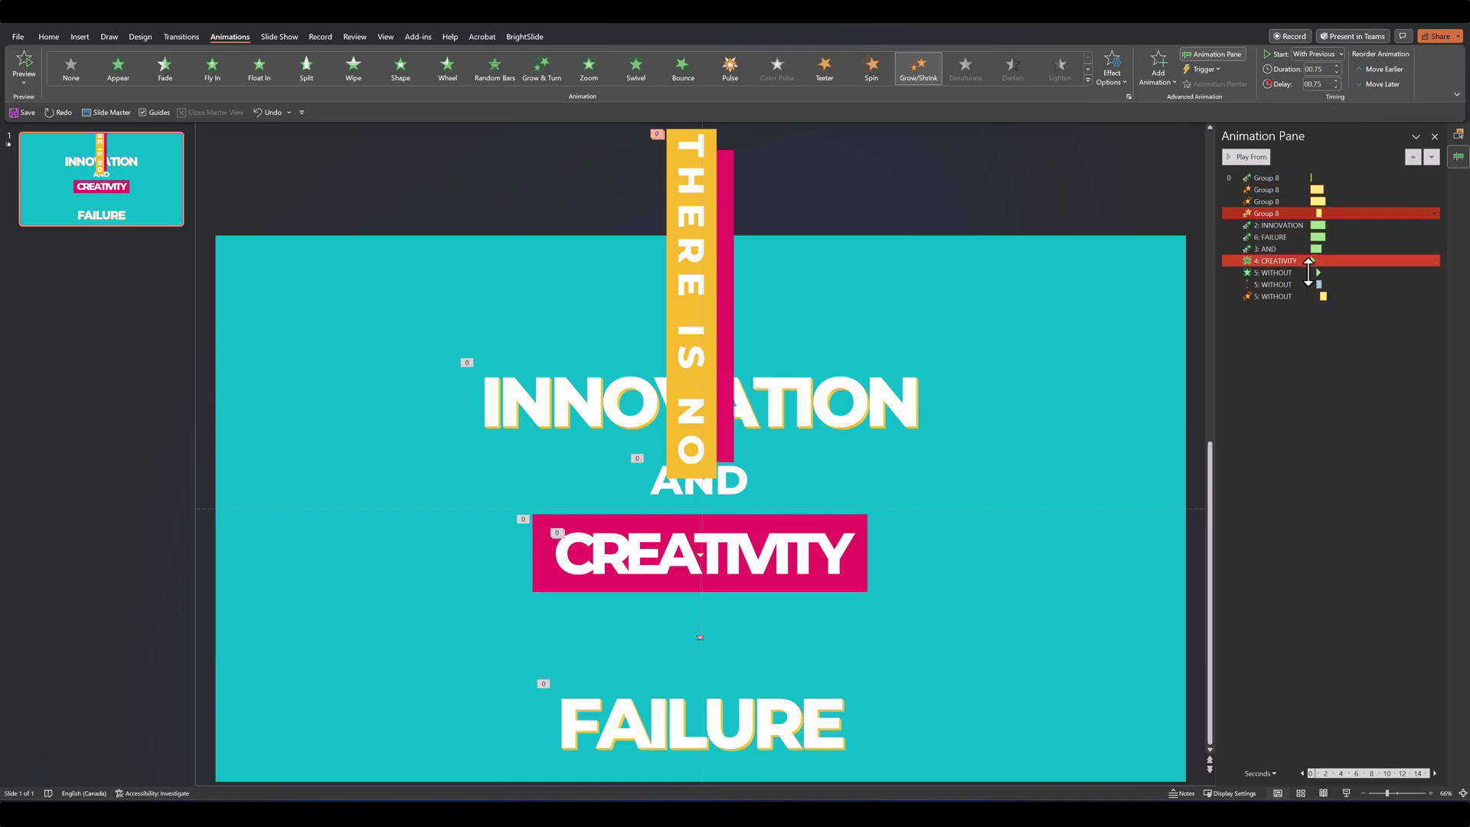
left_click(1289, 360)
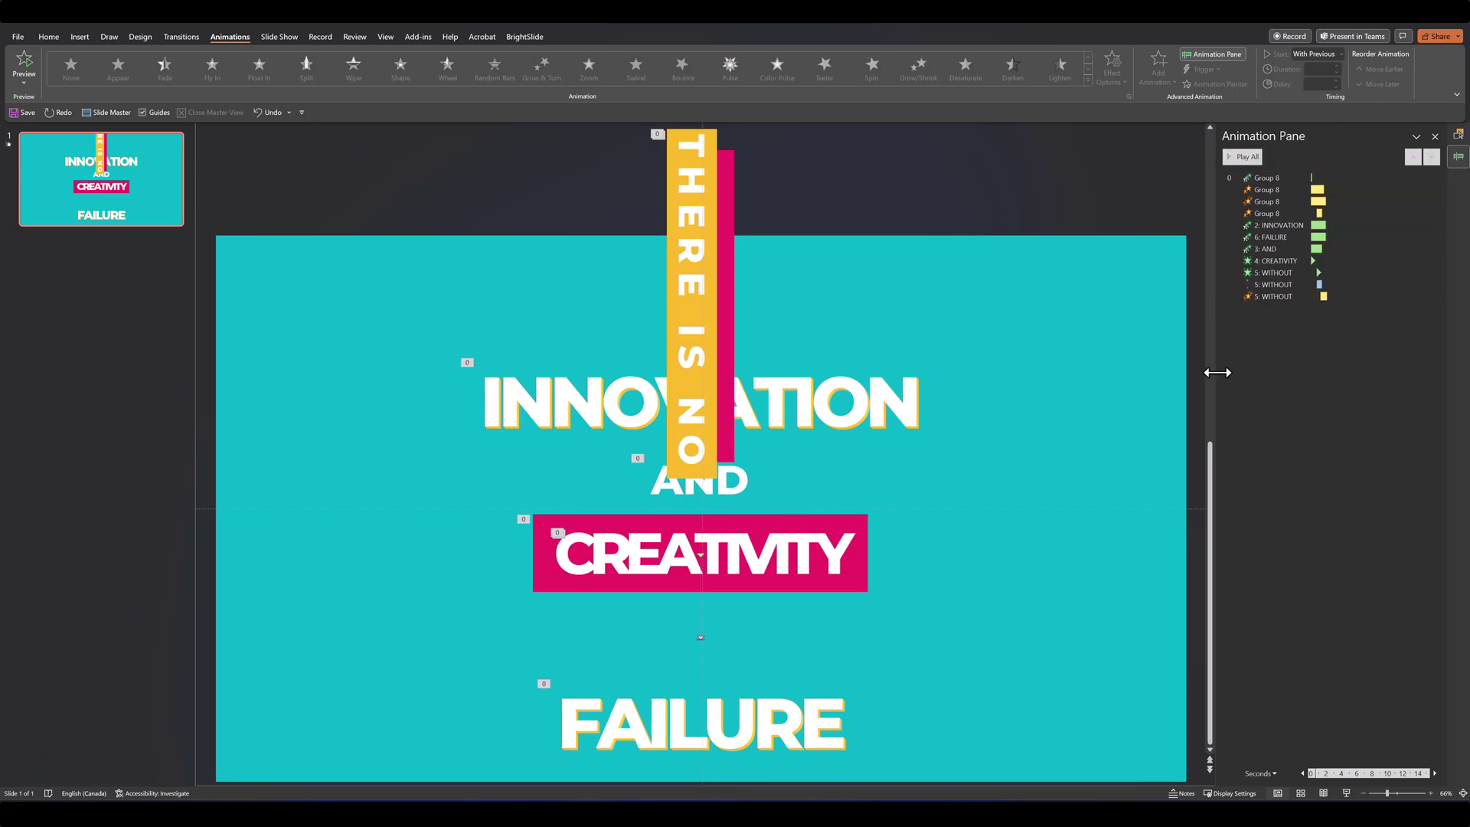
Step: Drag the Animation Pane splitter to make the animation list wider
left_click_drag(1220, 371, 1238, 367)
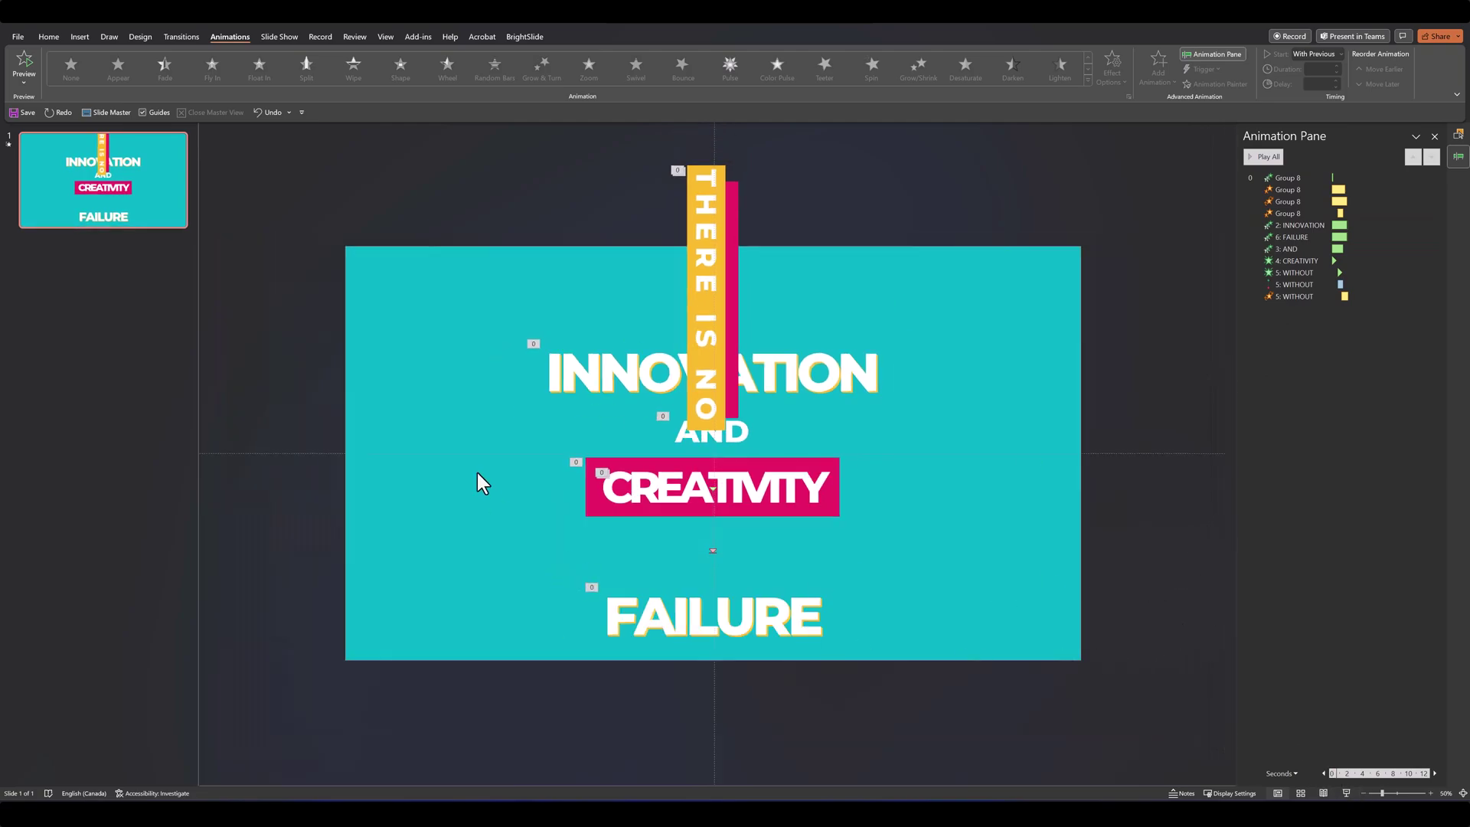